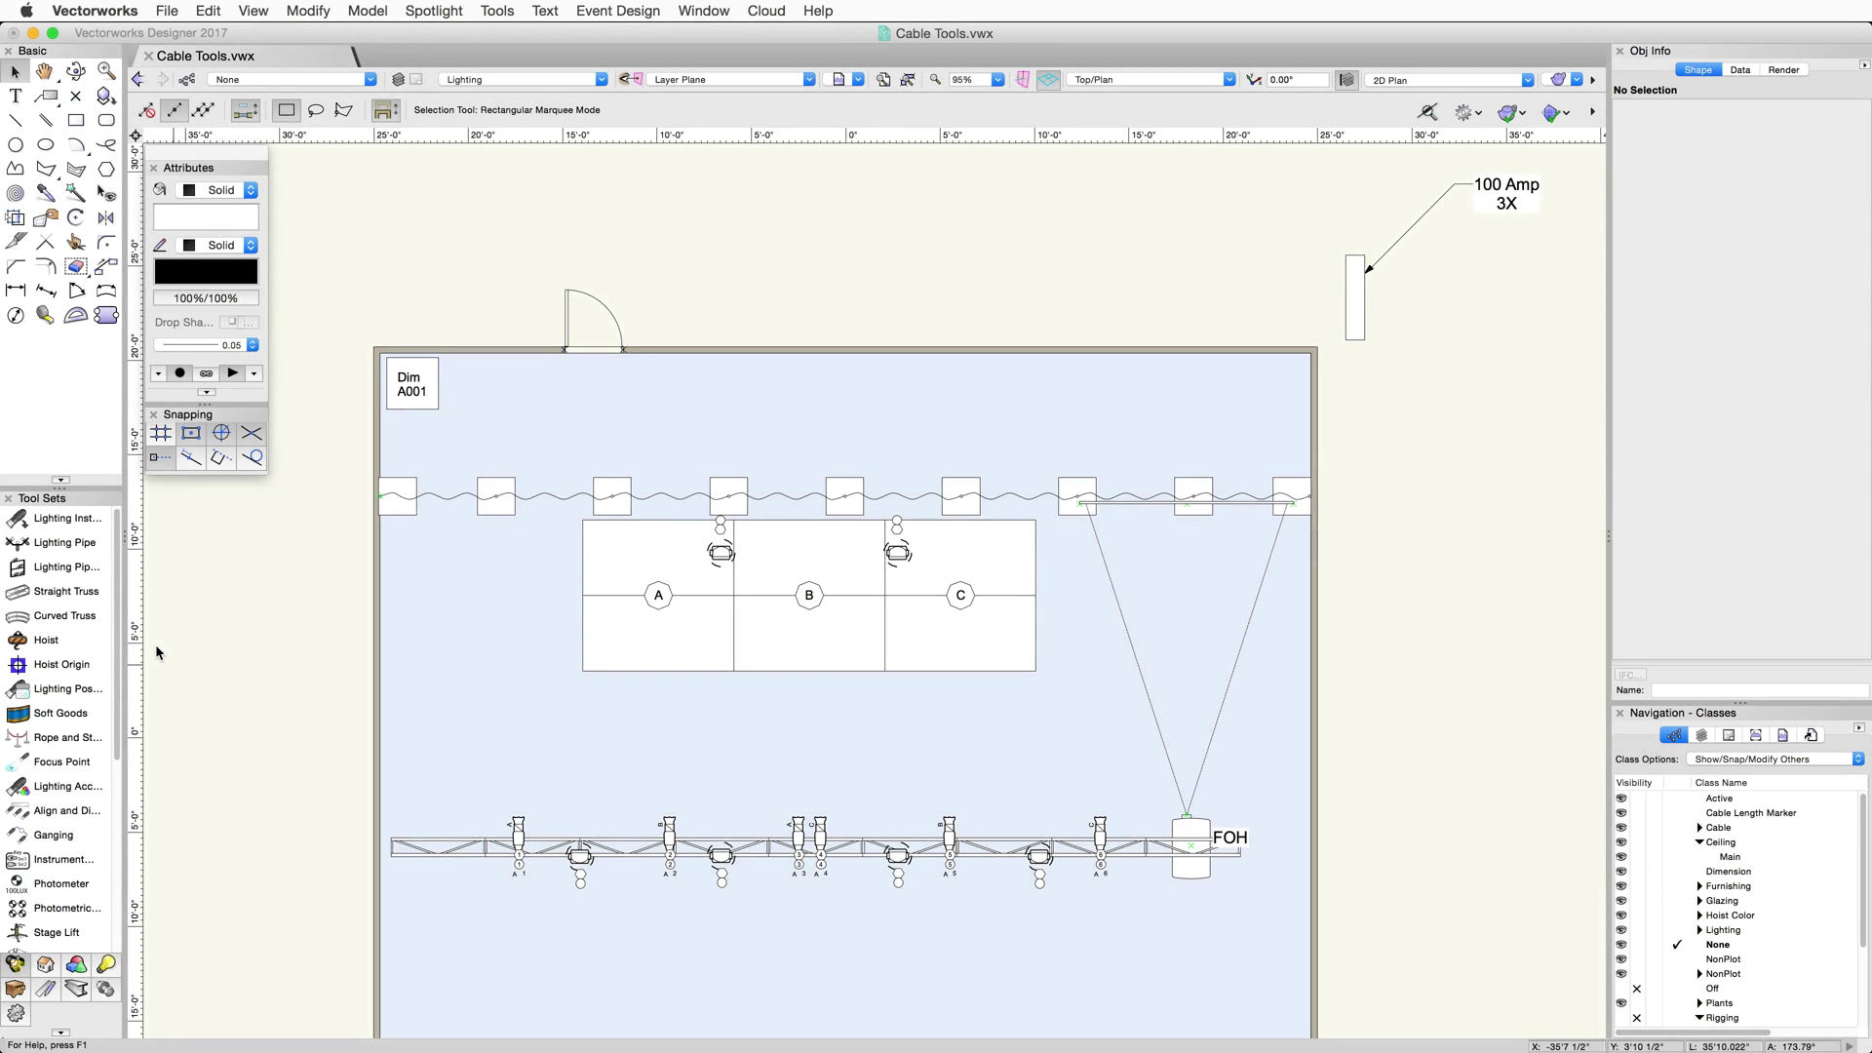
{"action": "scroll", "coordinate": [96, 757], "scroll_direction": "down", "scroll_amount": 10}
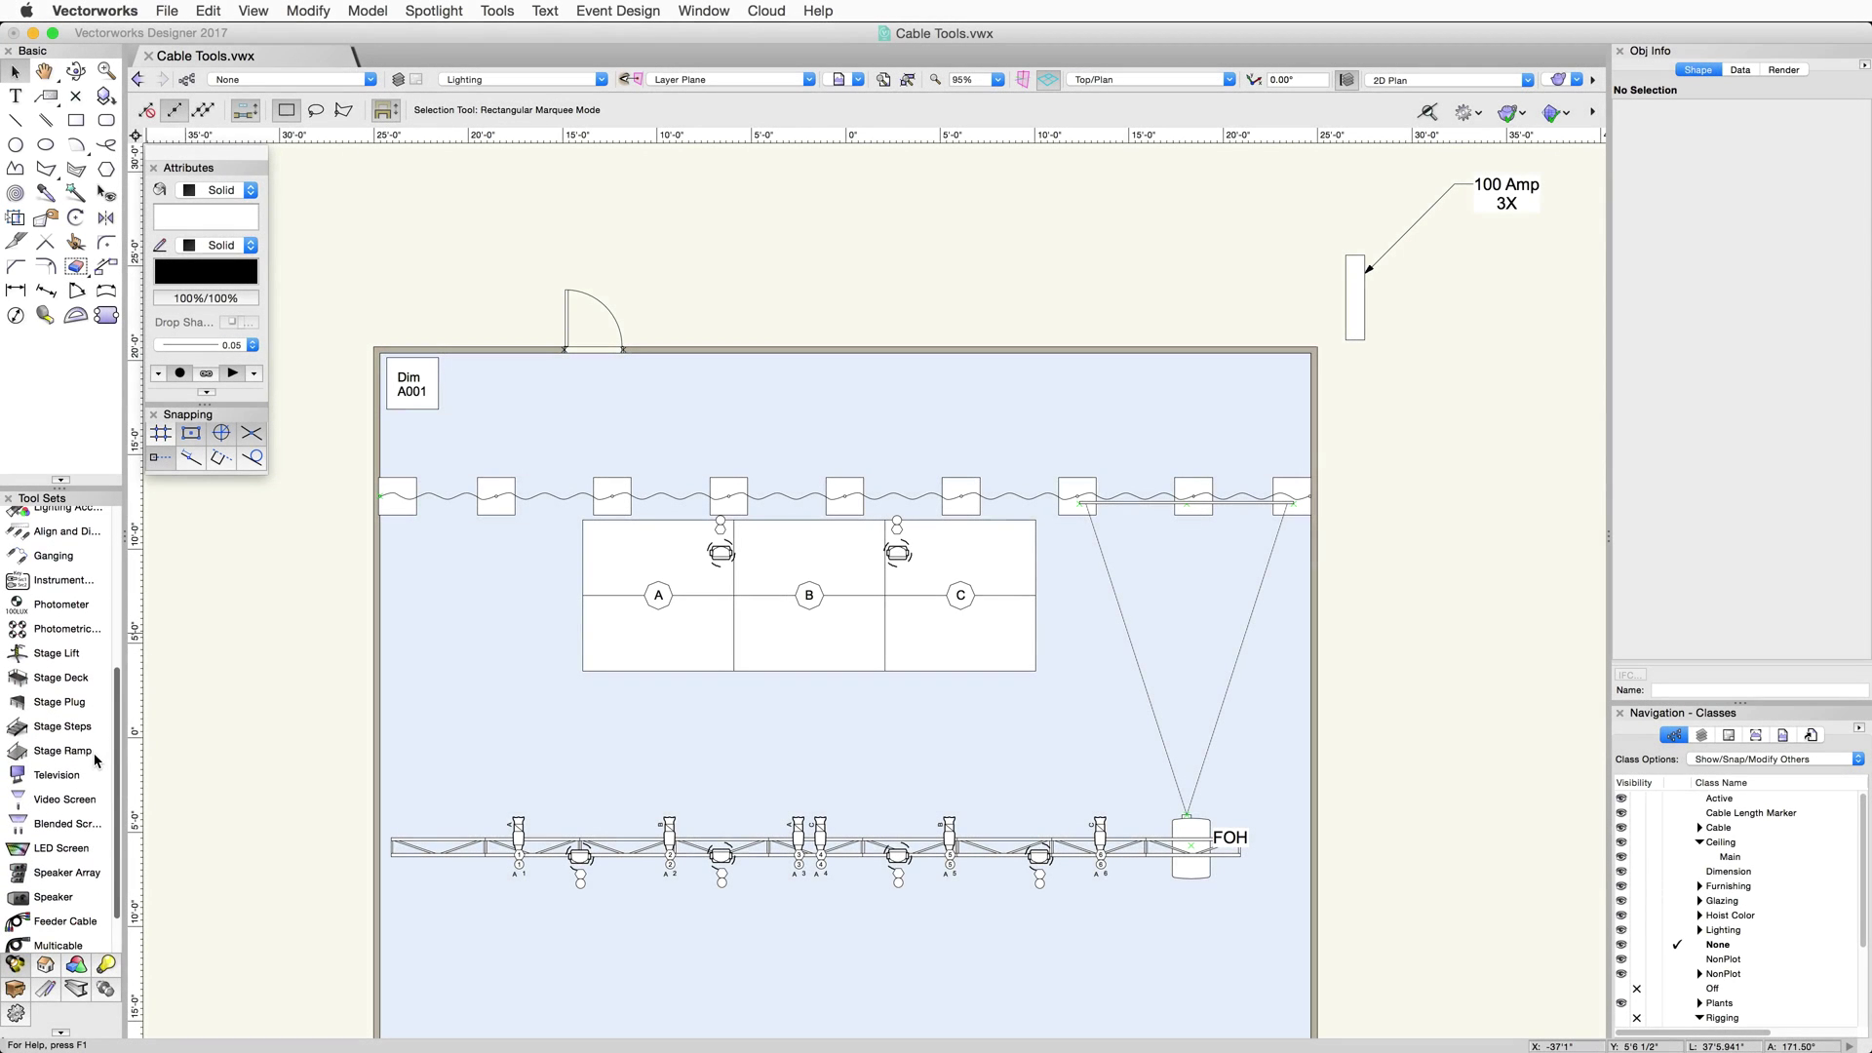
{"action": "scroll", "coordinate": [96, 758], "scroll_direction": "down", "scroll_amount": 2}
{"action": "left_click", "coordinate": [411, 9]}
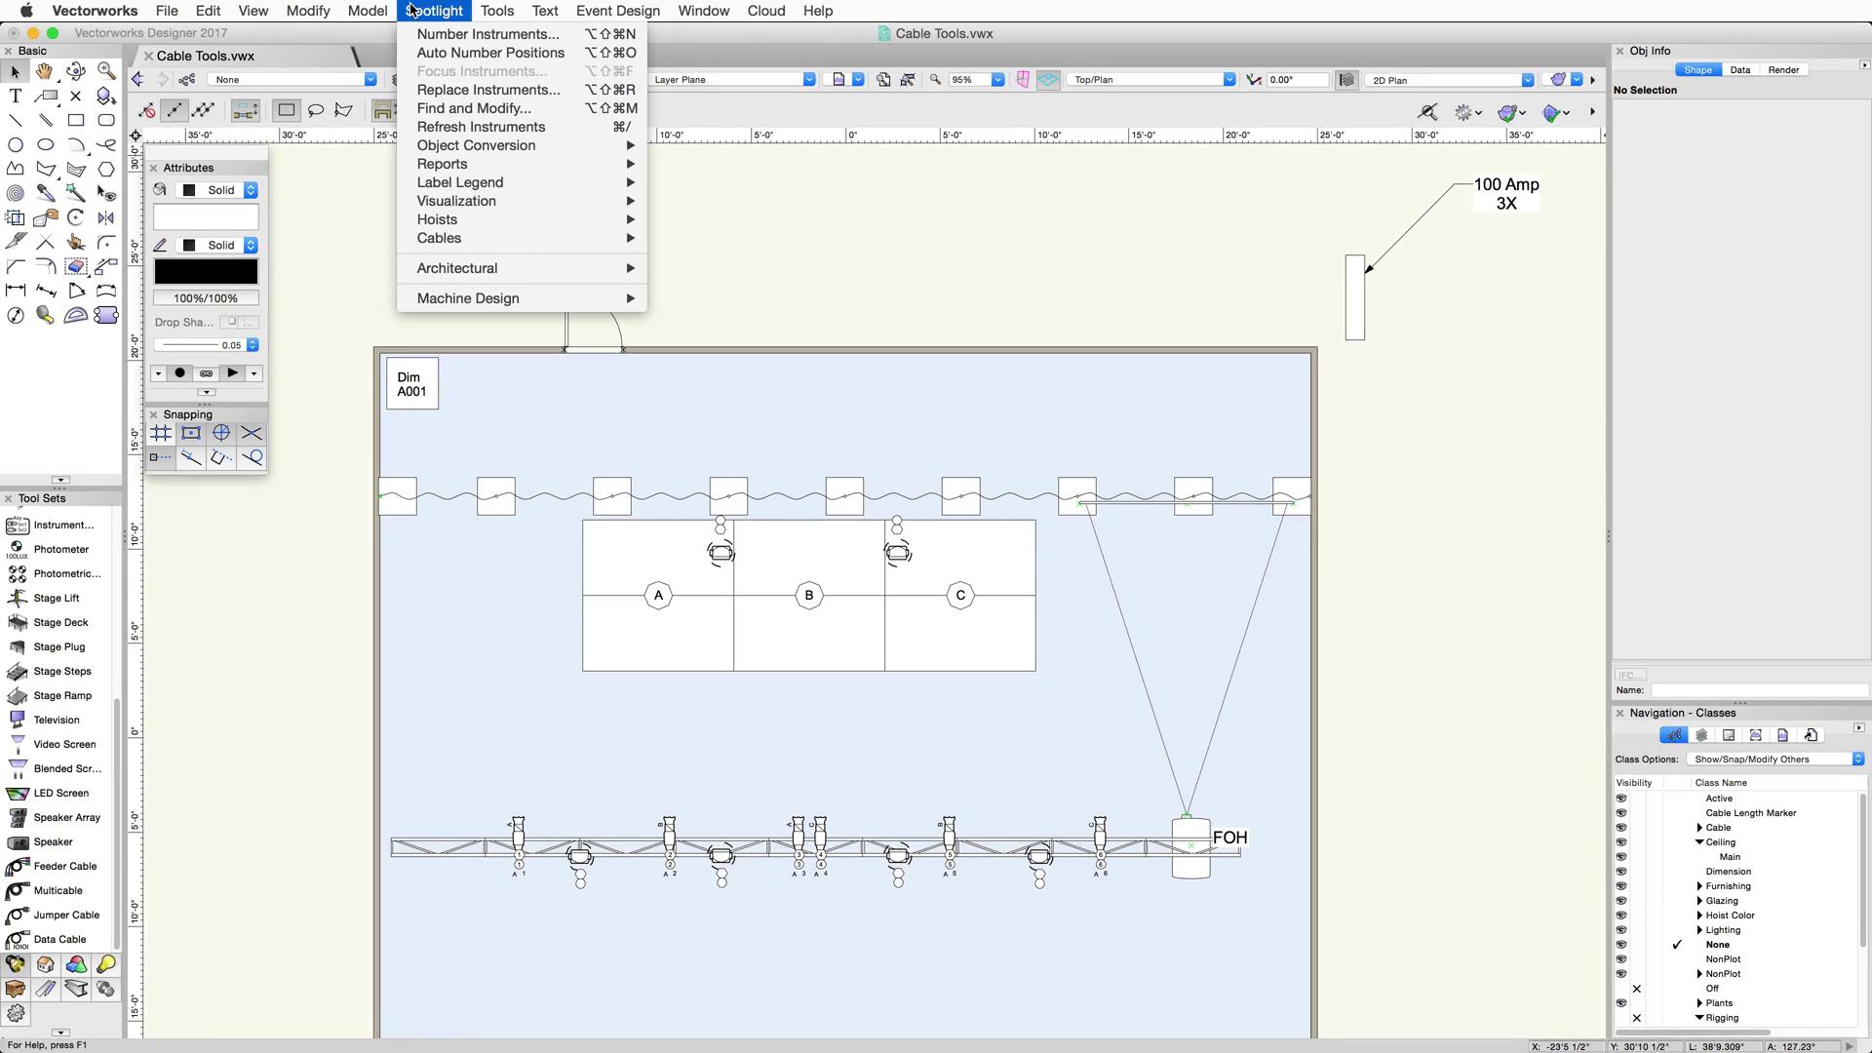
{"action": "mouse_move", "coordinate": [478, 241]}
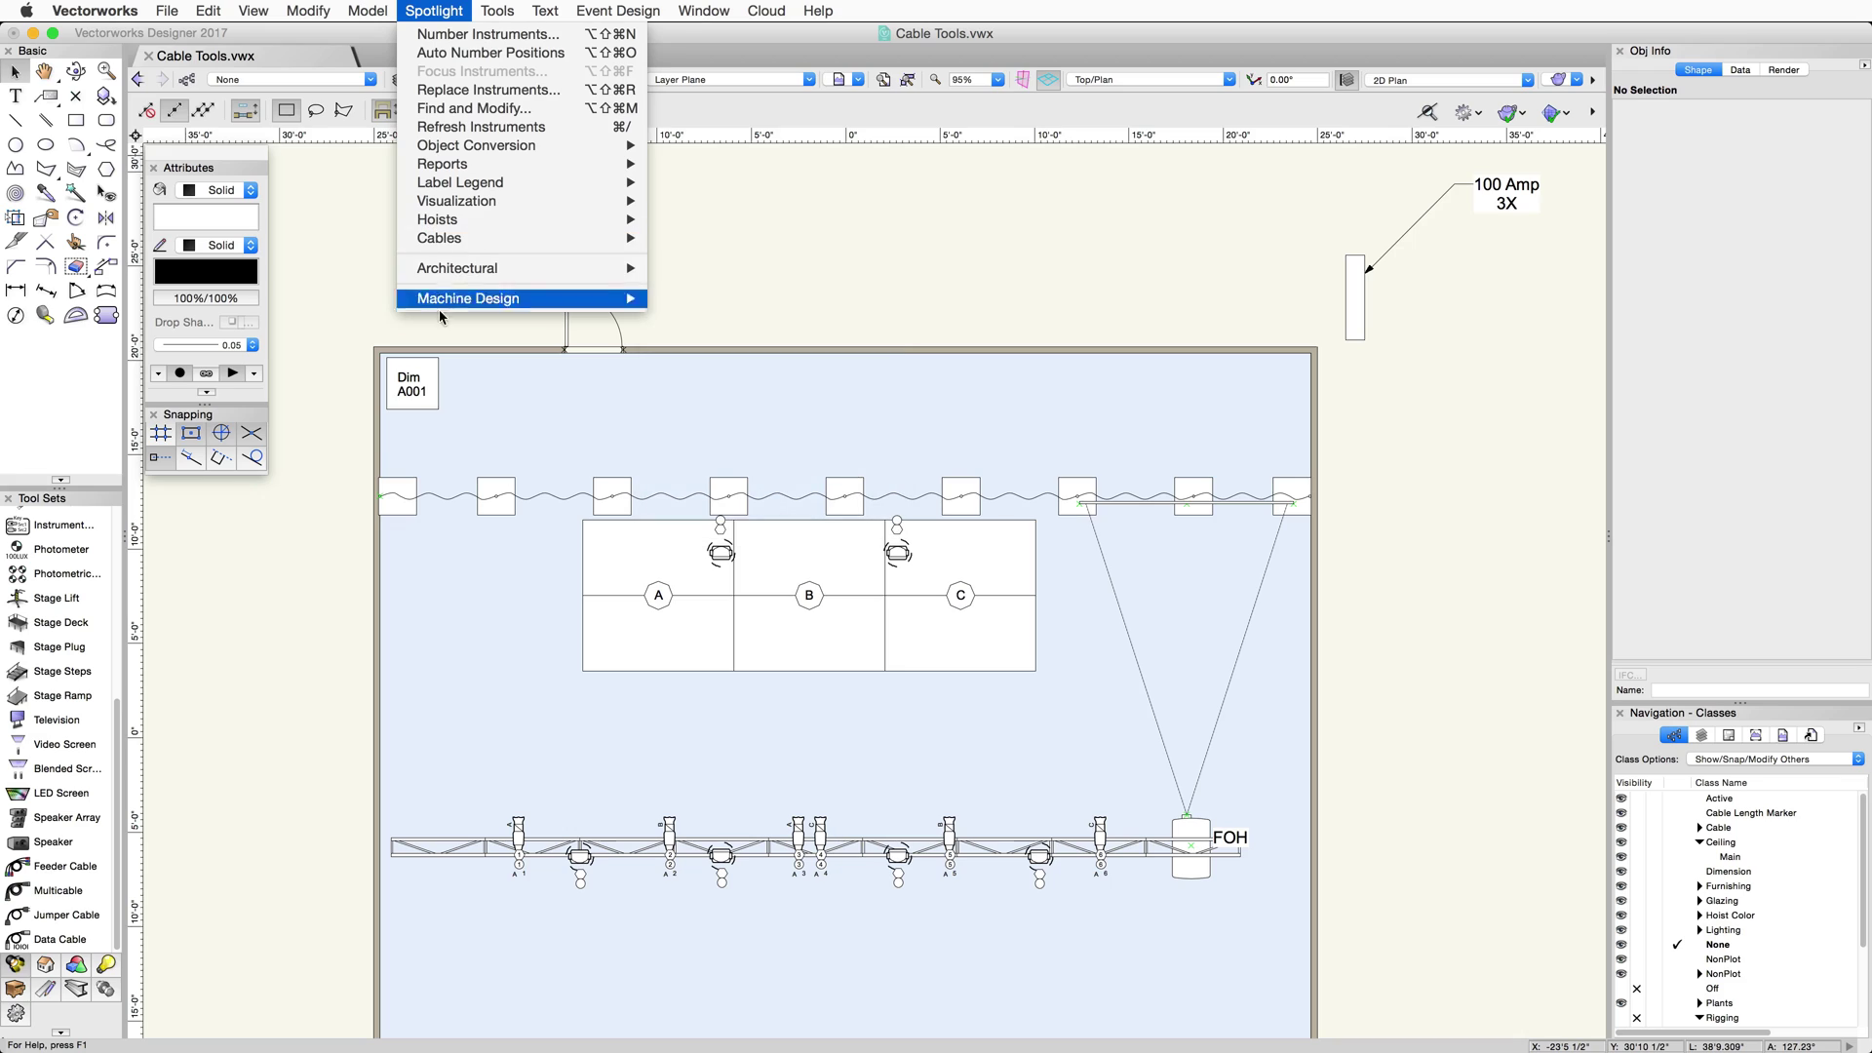
{"action": "left_click", "coordinate": [334, 571]}
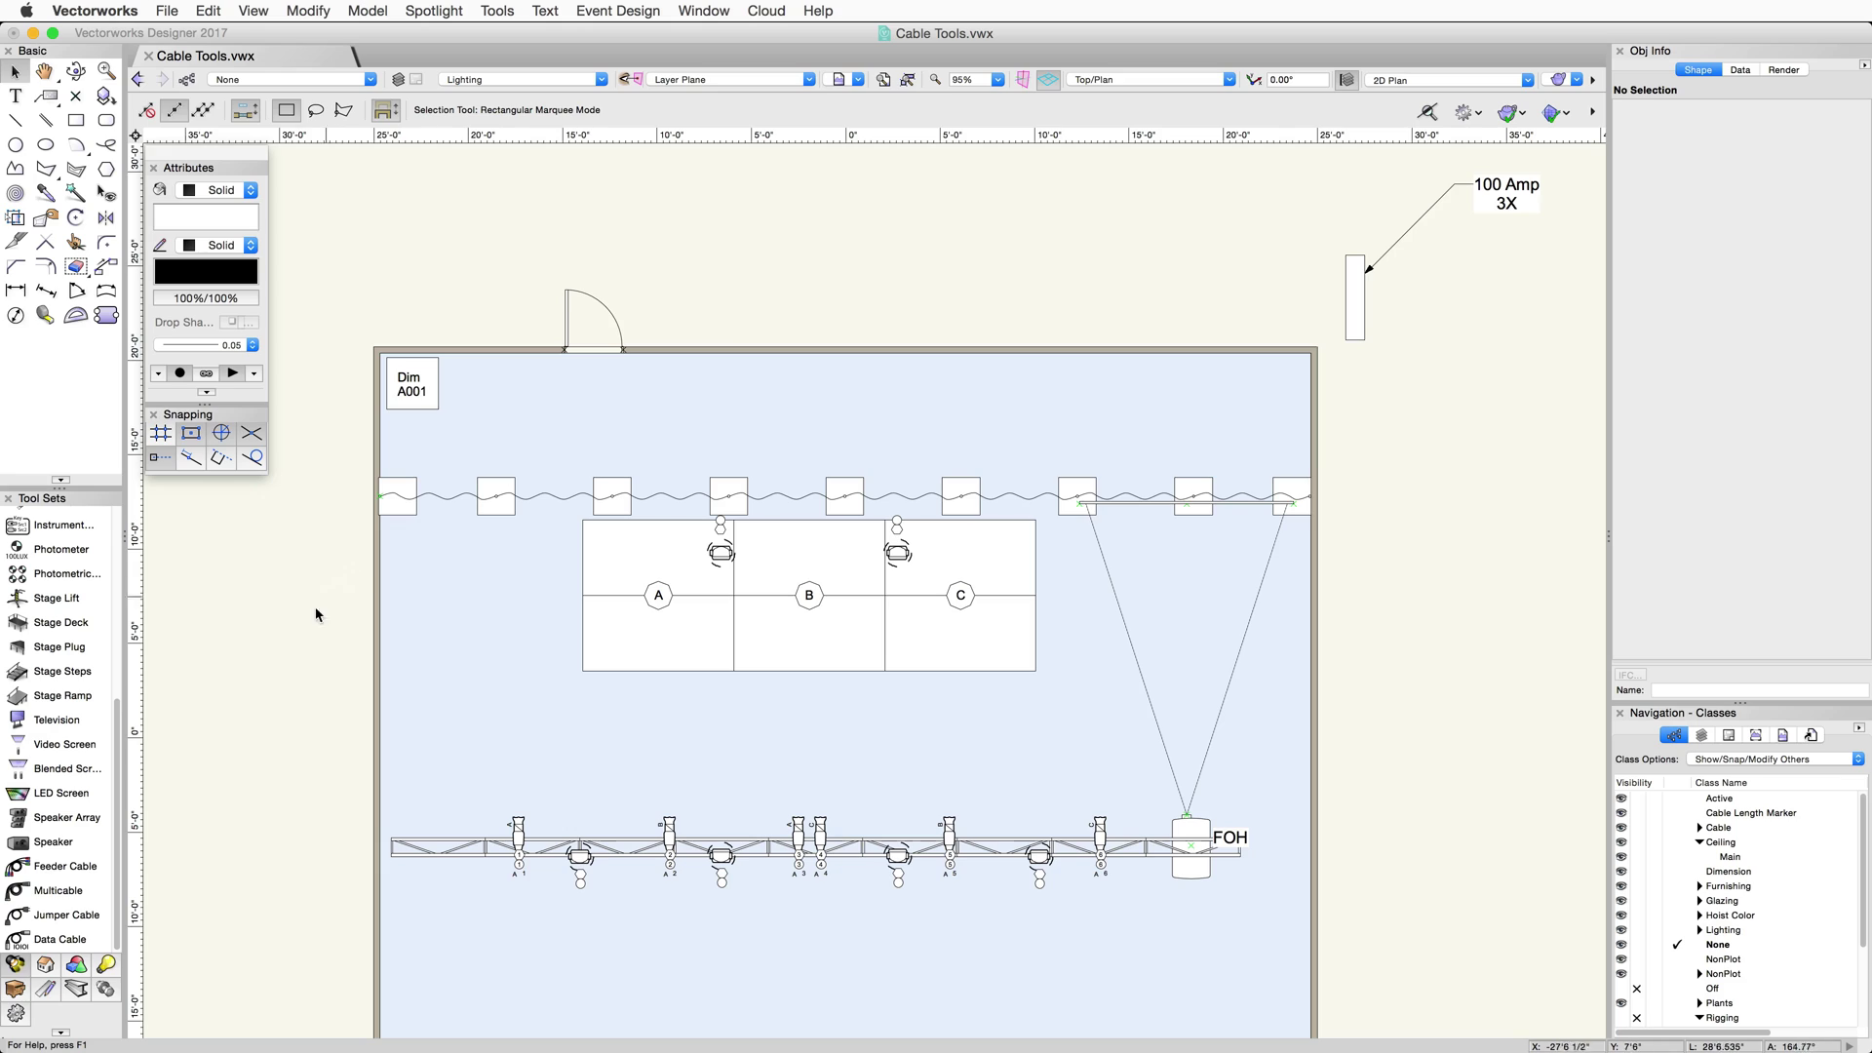
Step: Draw a feeder cable from the 100 Amp 3X service box across to the doorway, in through it, and over to the Dim A001 rack
{"action": "left_click", "coordinate": [102, 869]}
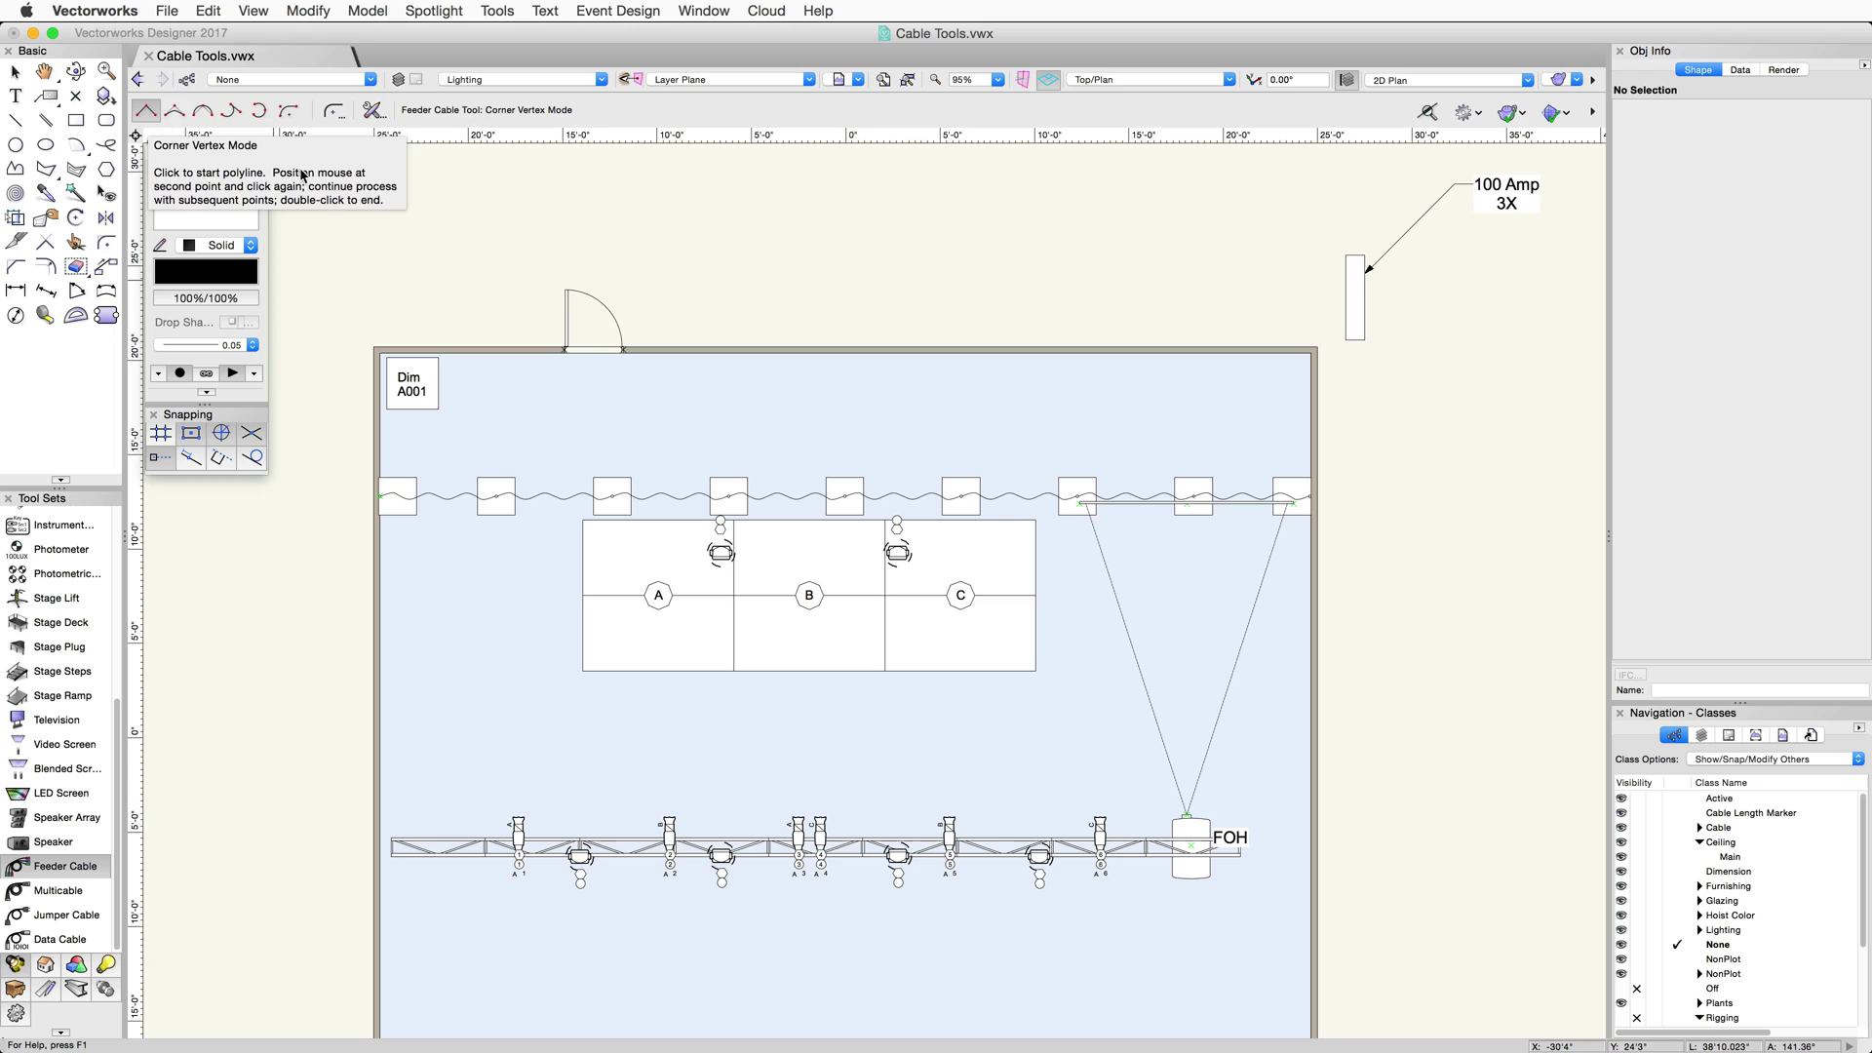
{"action": "left_click", "coordinate": [1345, 297]}
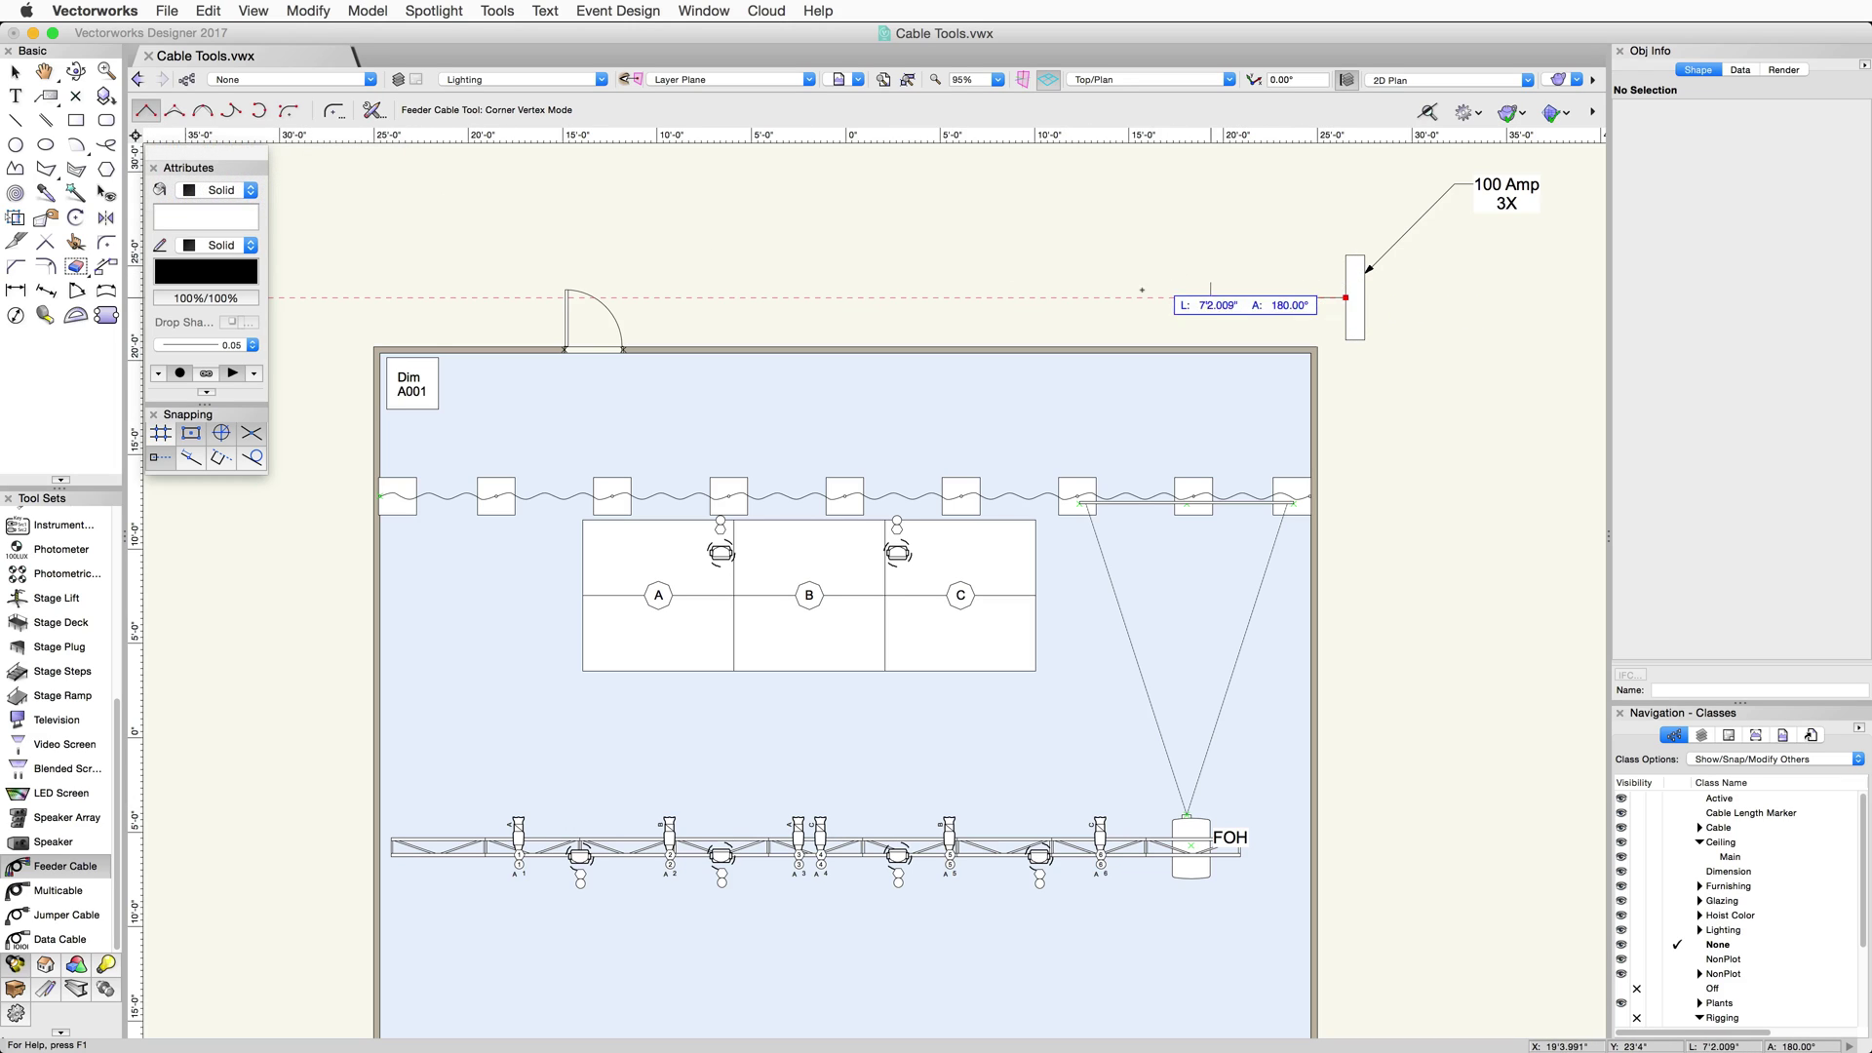
{"action": "left_click", "coordinate": [593, 297]}
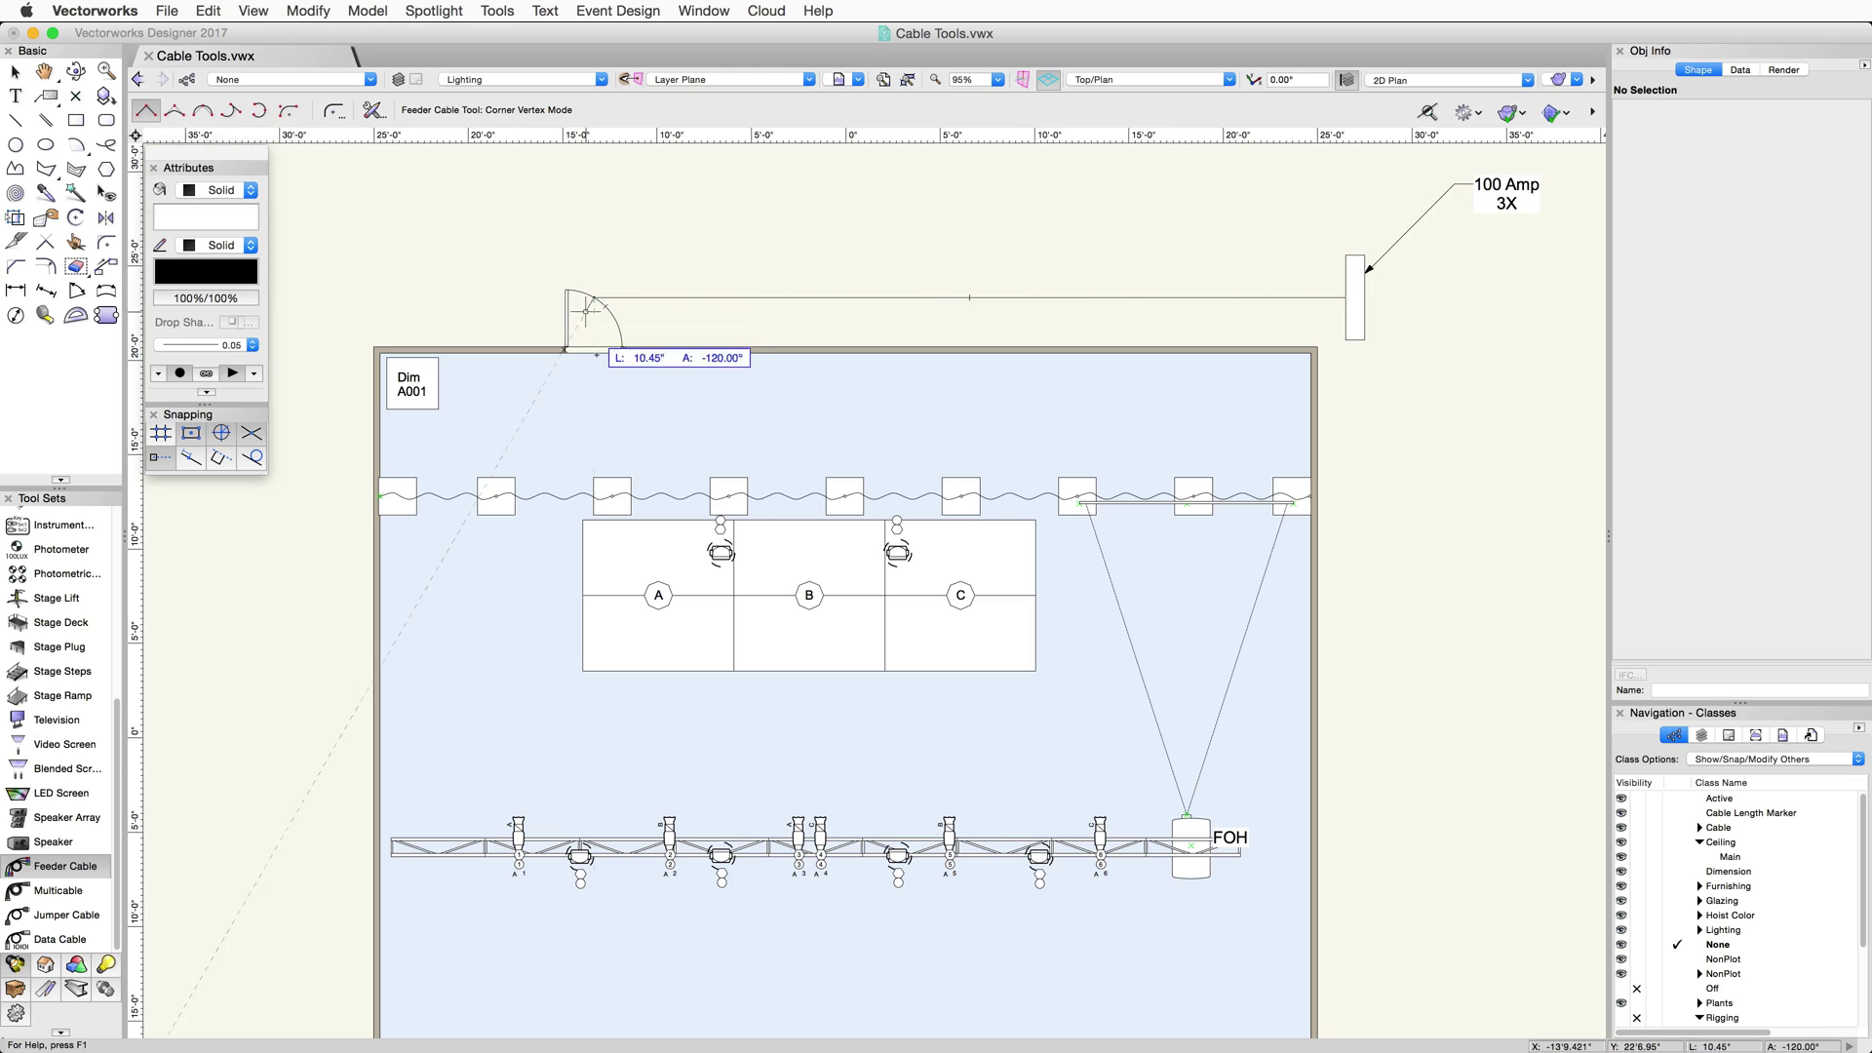
{"action": "left_click", "coordinate": [594, 388]}
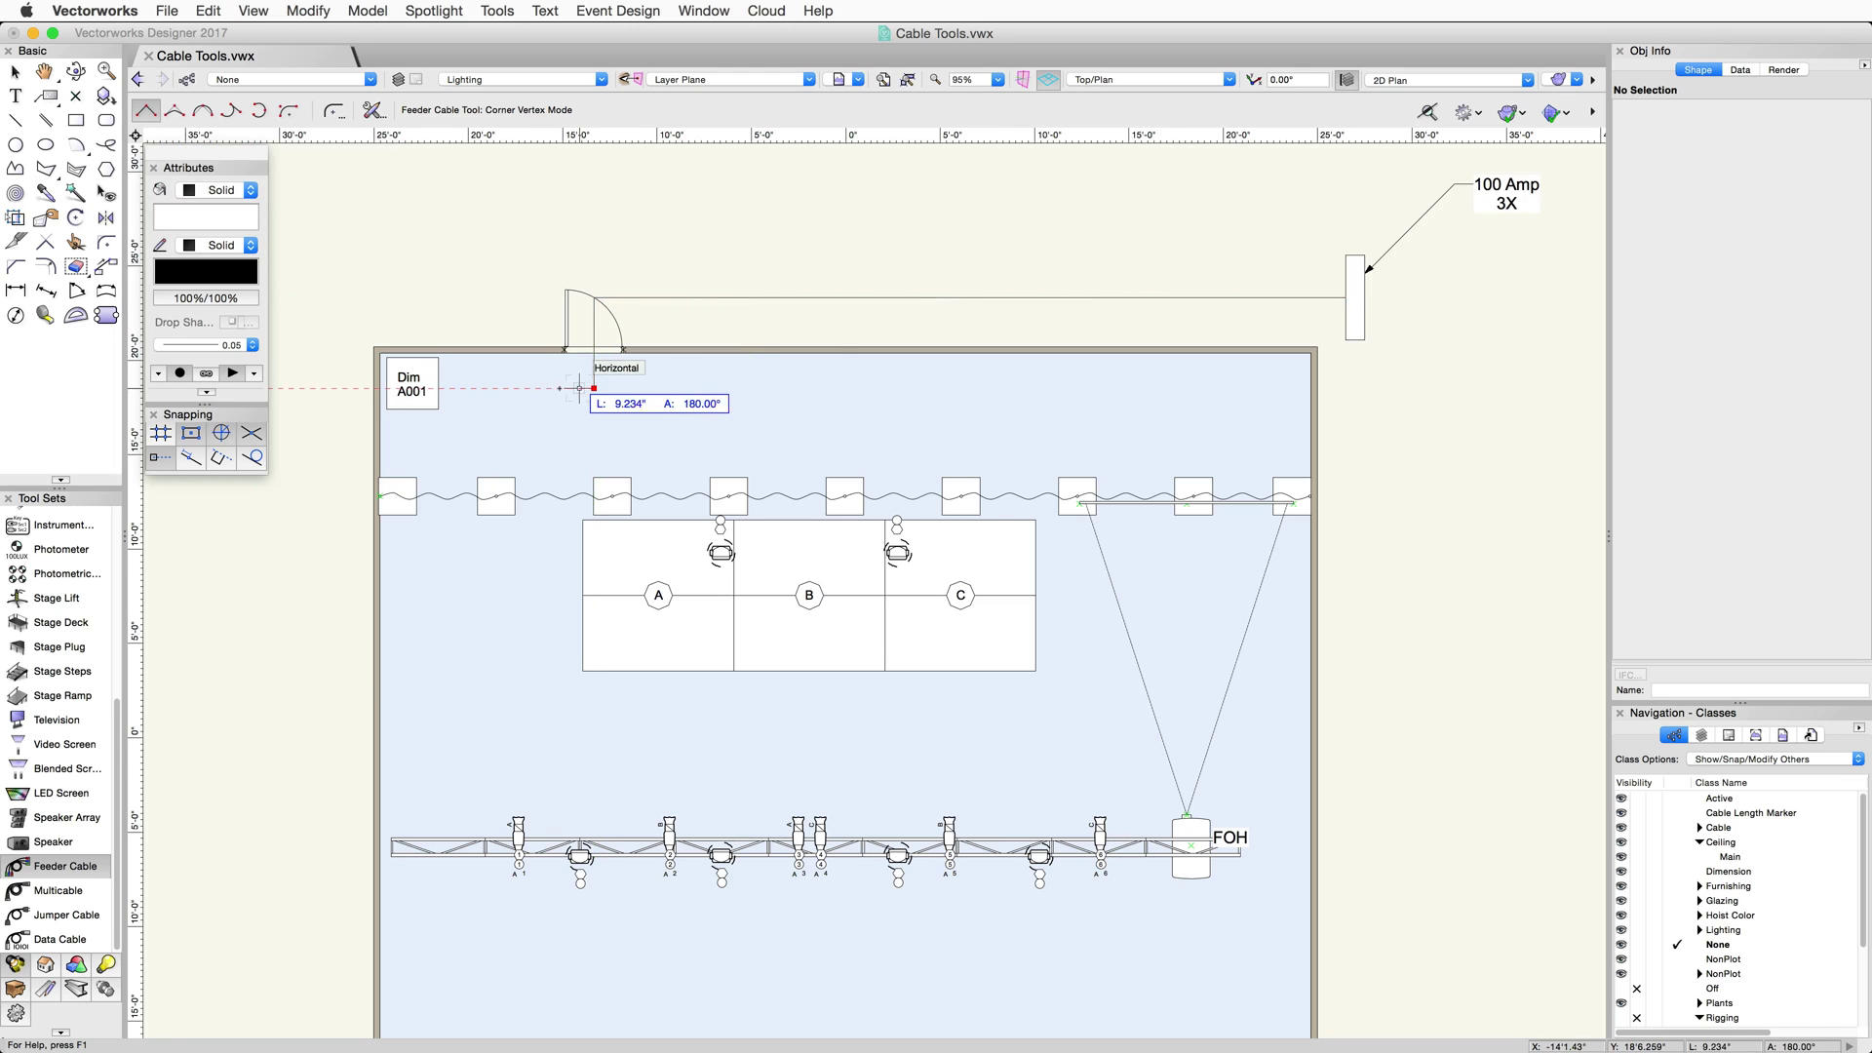
{"action": "double_click", "coordinate": [438, 388]}
{"action": "key", "text": "x"}
{"action": "key", "text": "x"}
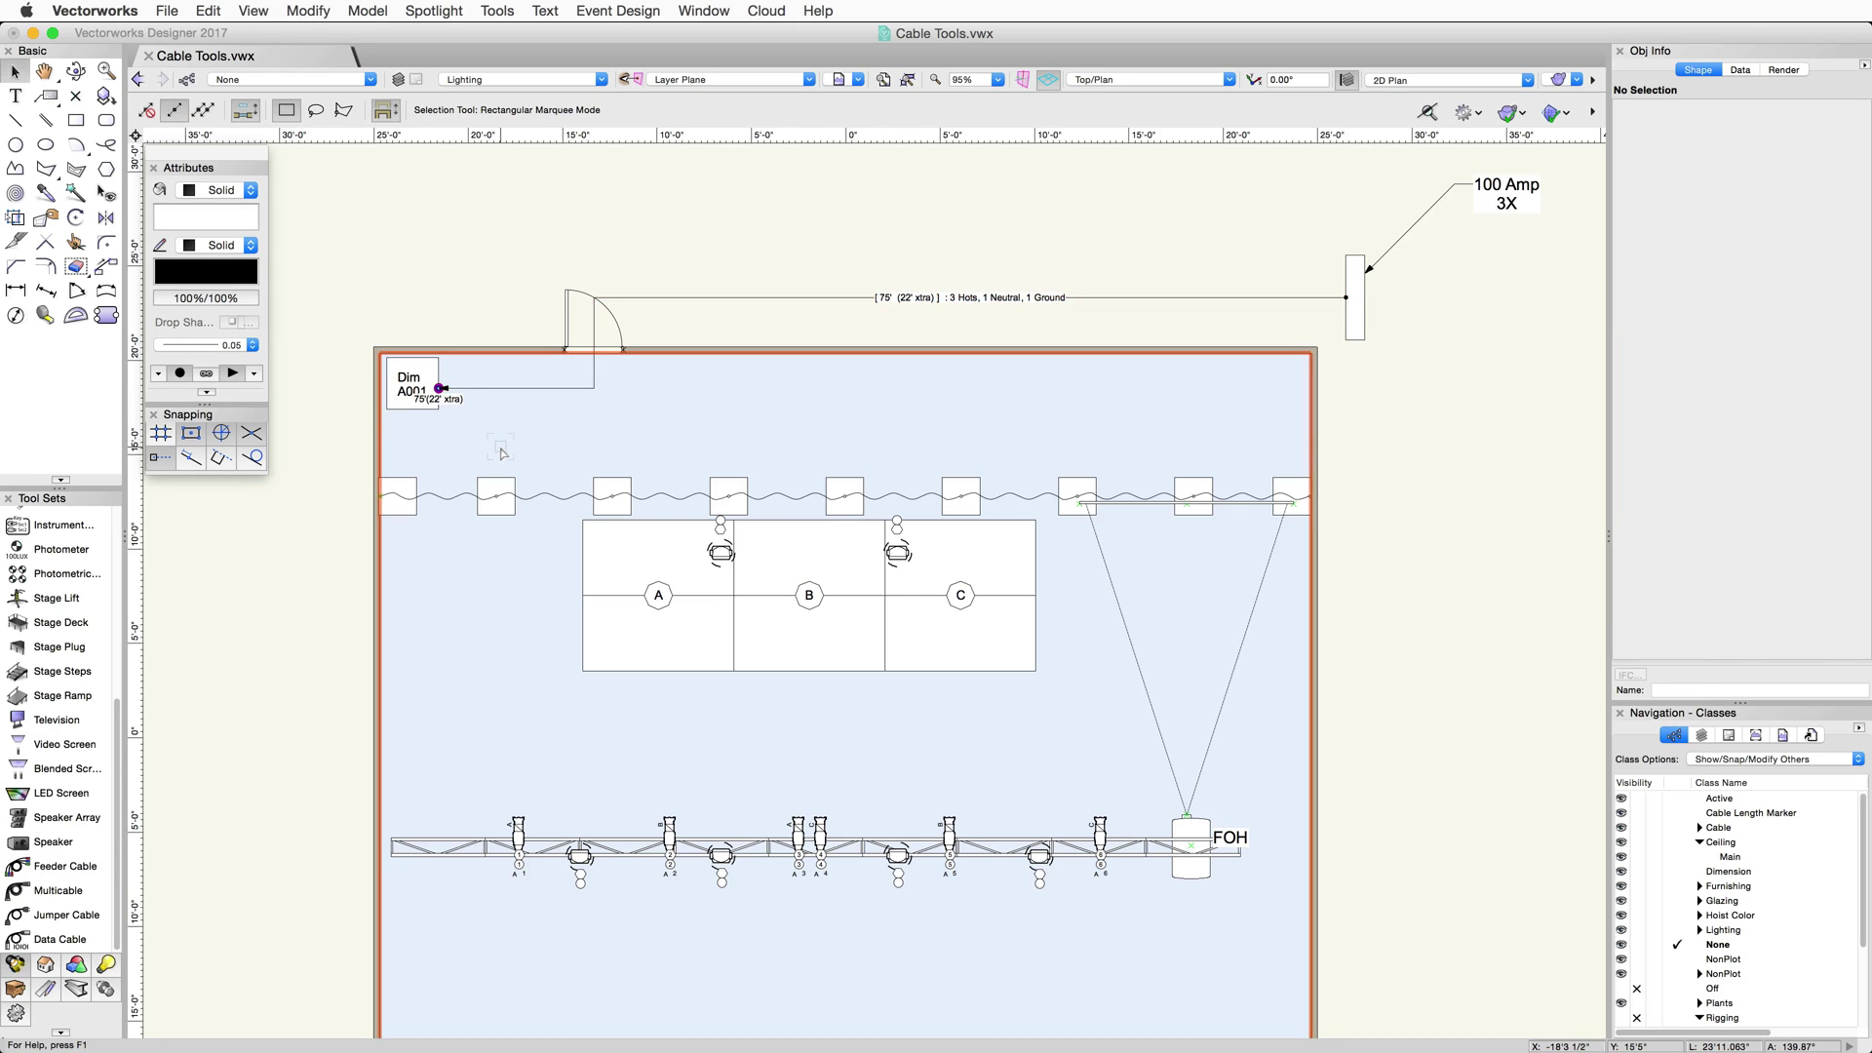
Step: Select the feeder cable and examine its properties, along with the stock cable lengths in Cable Preferences
{"action": "left_click", "coordinate": [823, 297]}
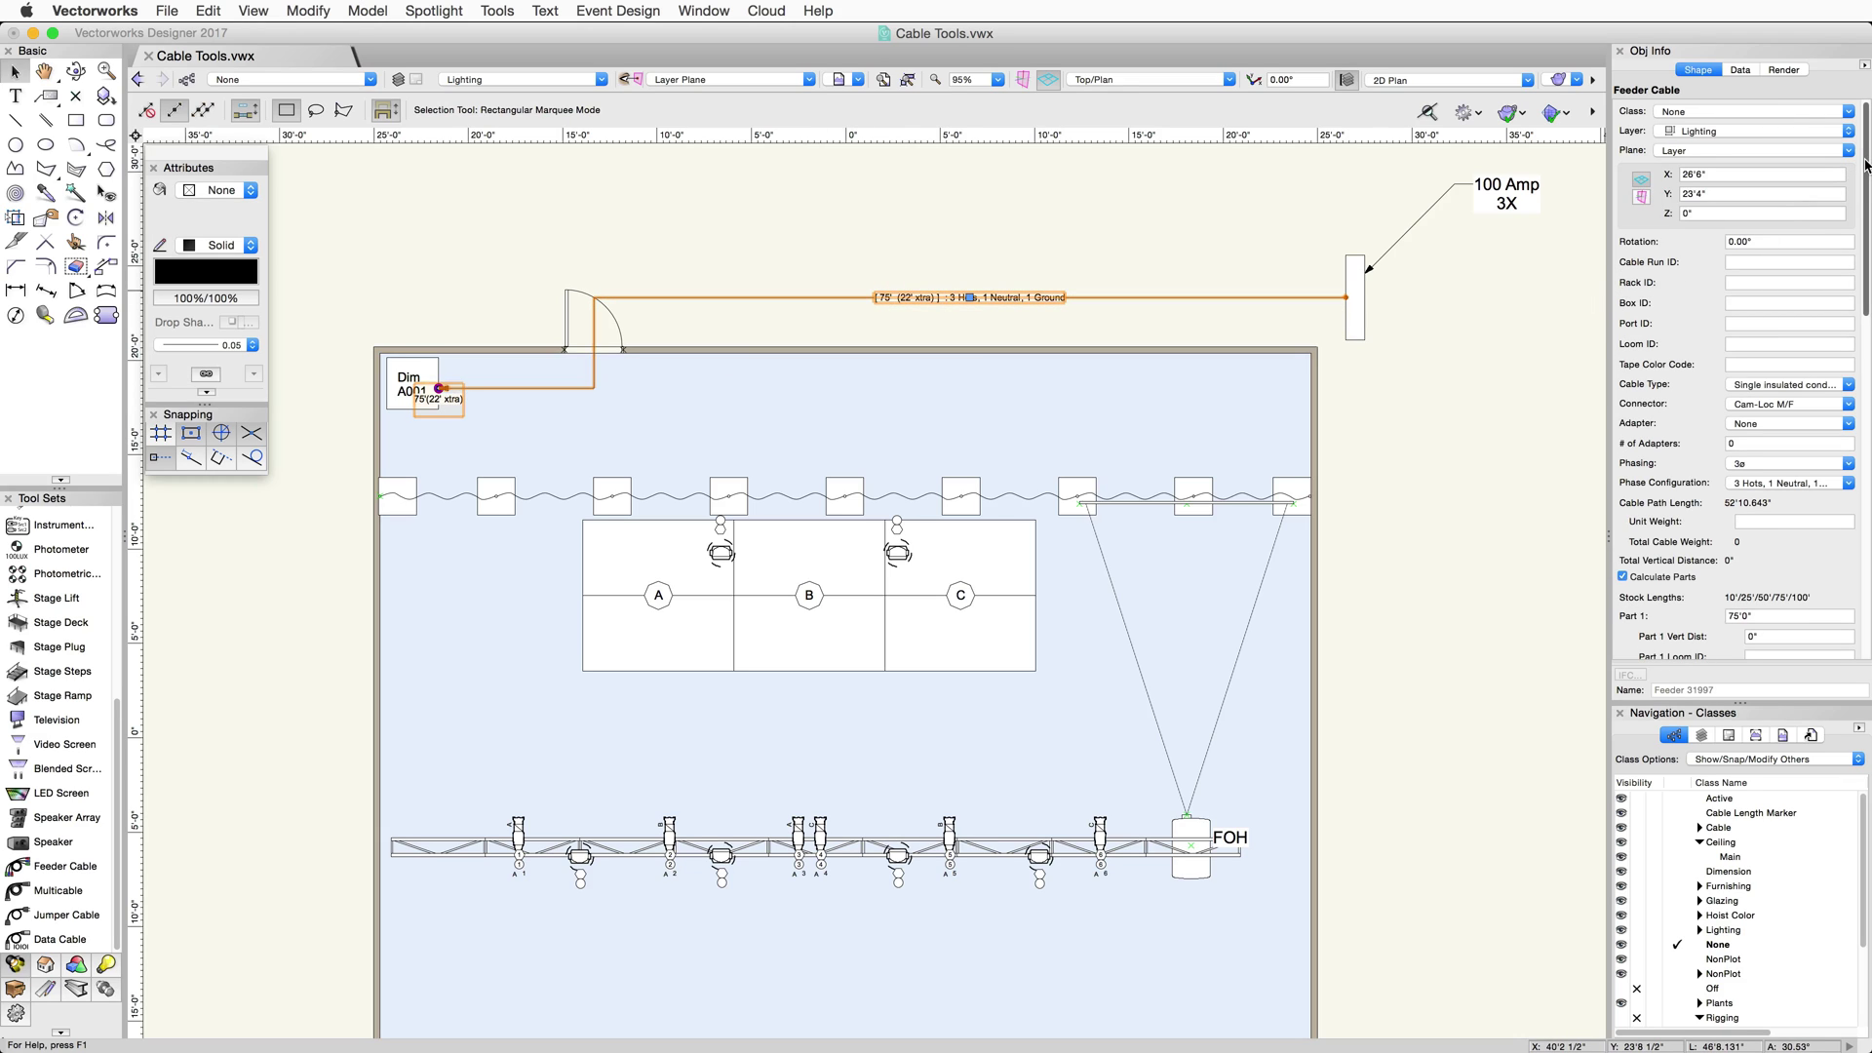
{"action": "scroll", "coordinate": [1843, 260], "scroll_direction": "down", "scroll_amount": 5}
{"action": "scroll", "coordinate": [1843, 260], "scroll_direction": "down", "scroll_amount": 2}
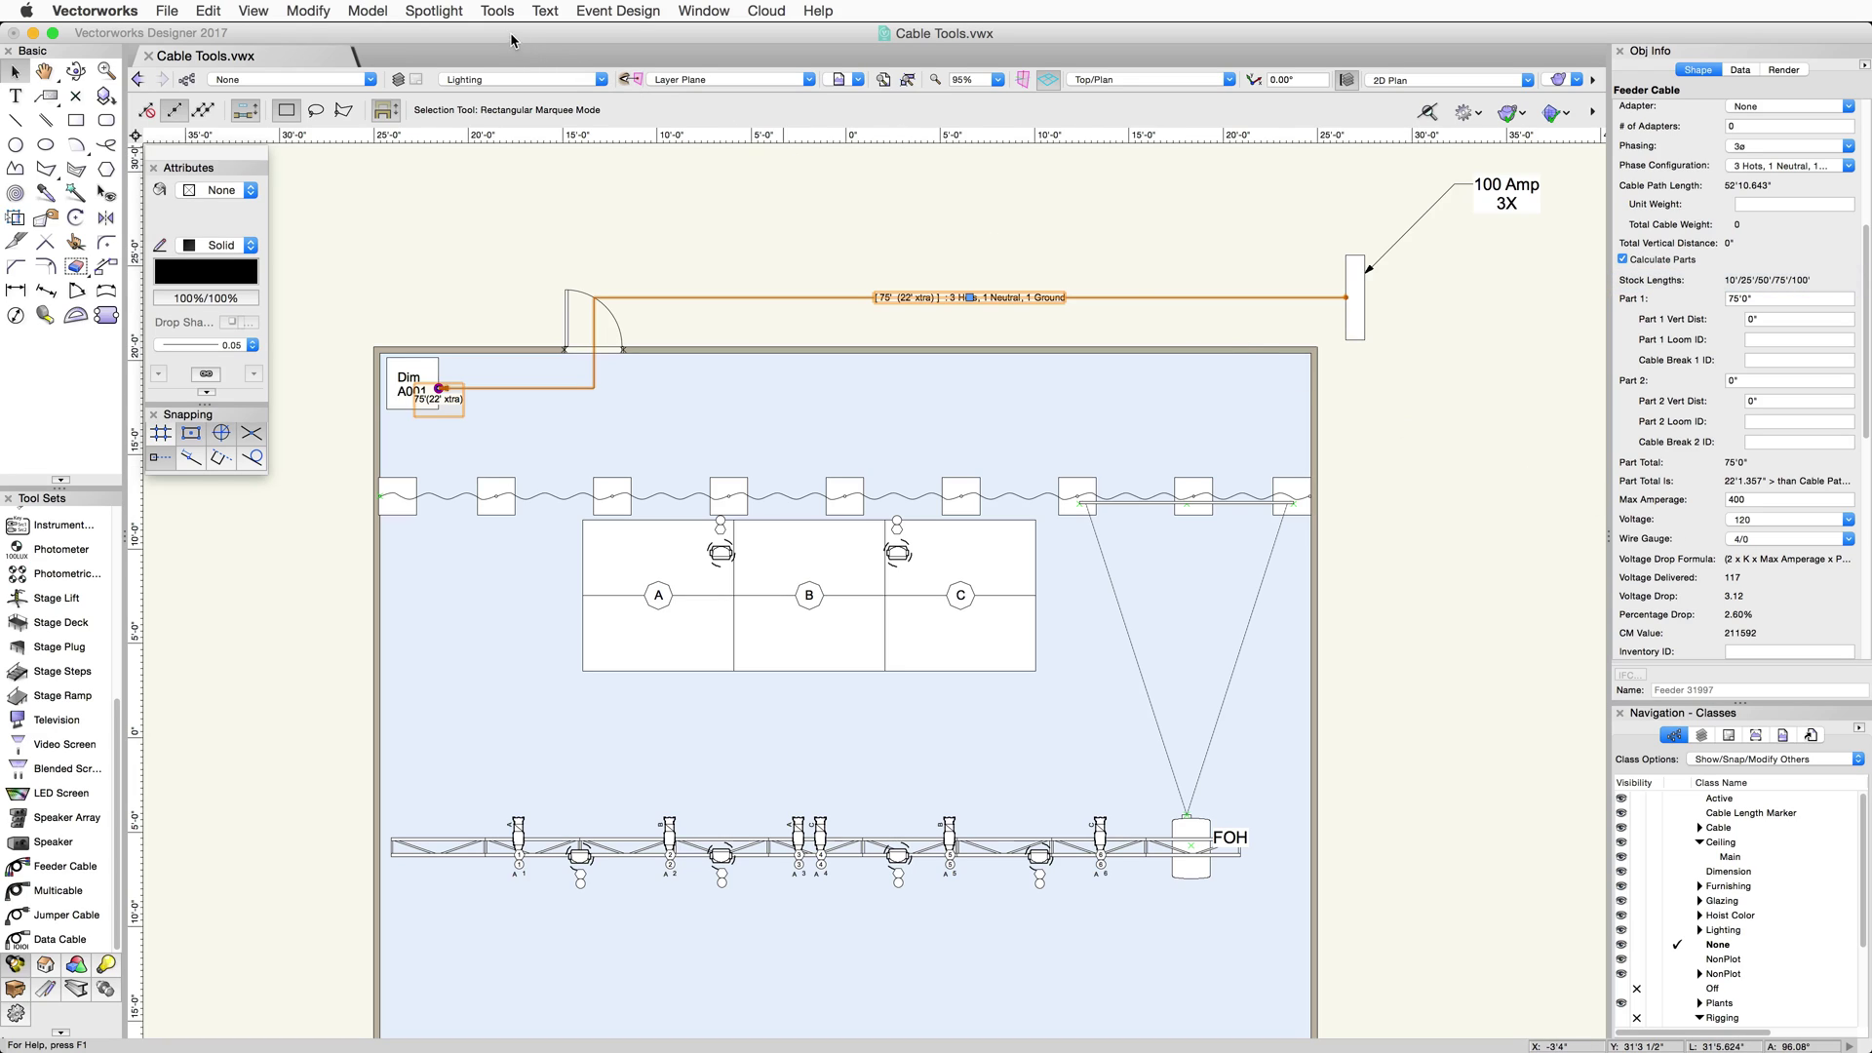
{"action": "left_click", "coordinate": [433, 11]}
{"action": "mouse_move", "coordinate": [593, 240]}
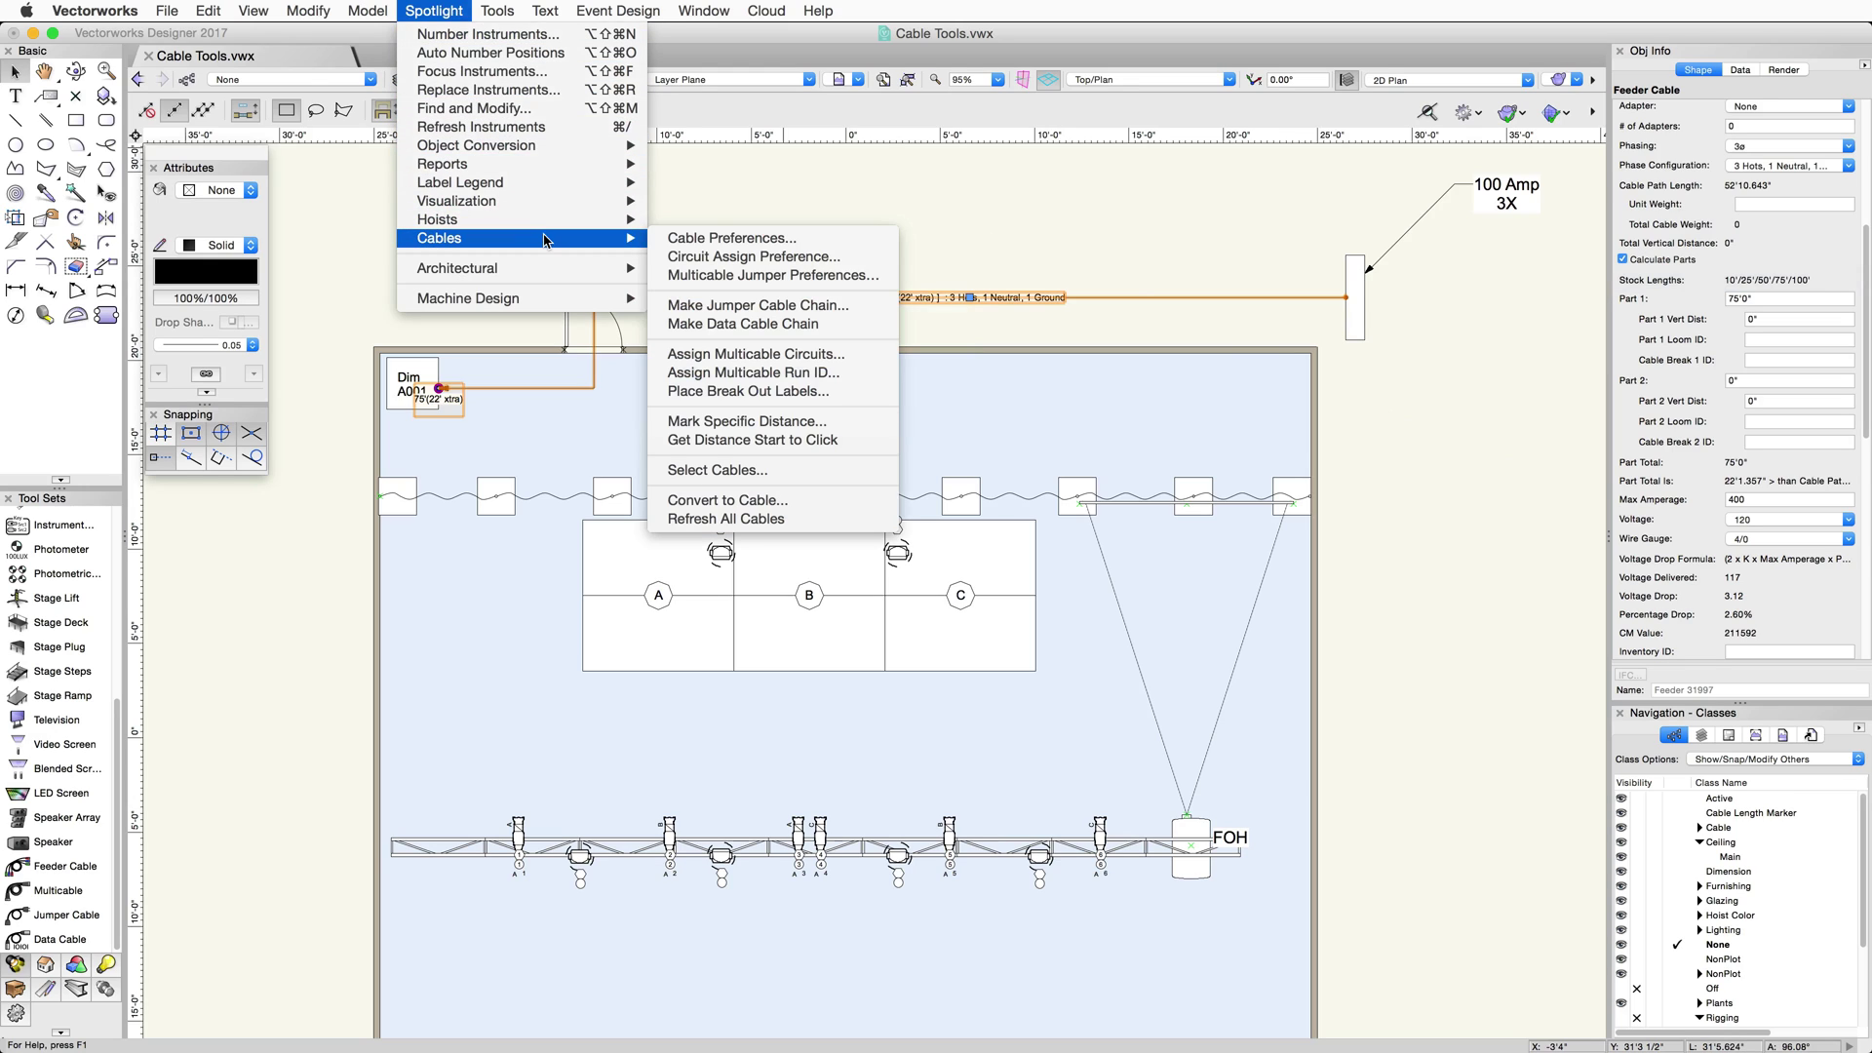
{"action": "left_click", "coordinate": [722, 239]}
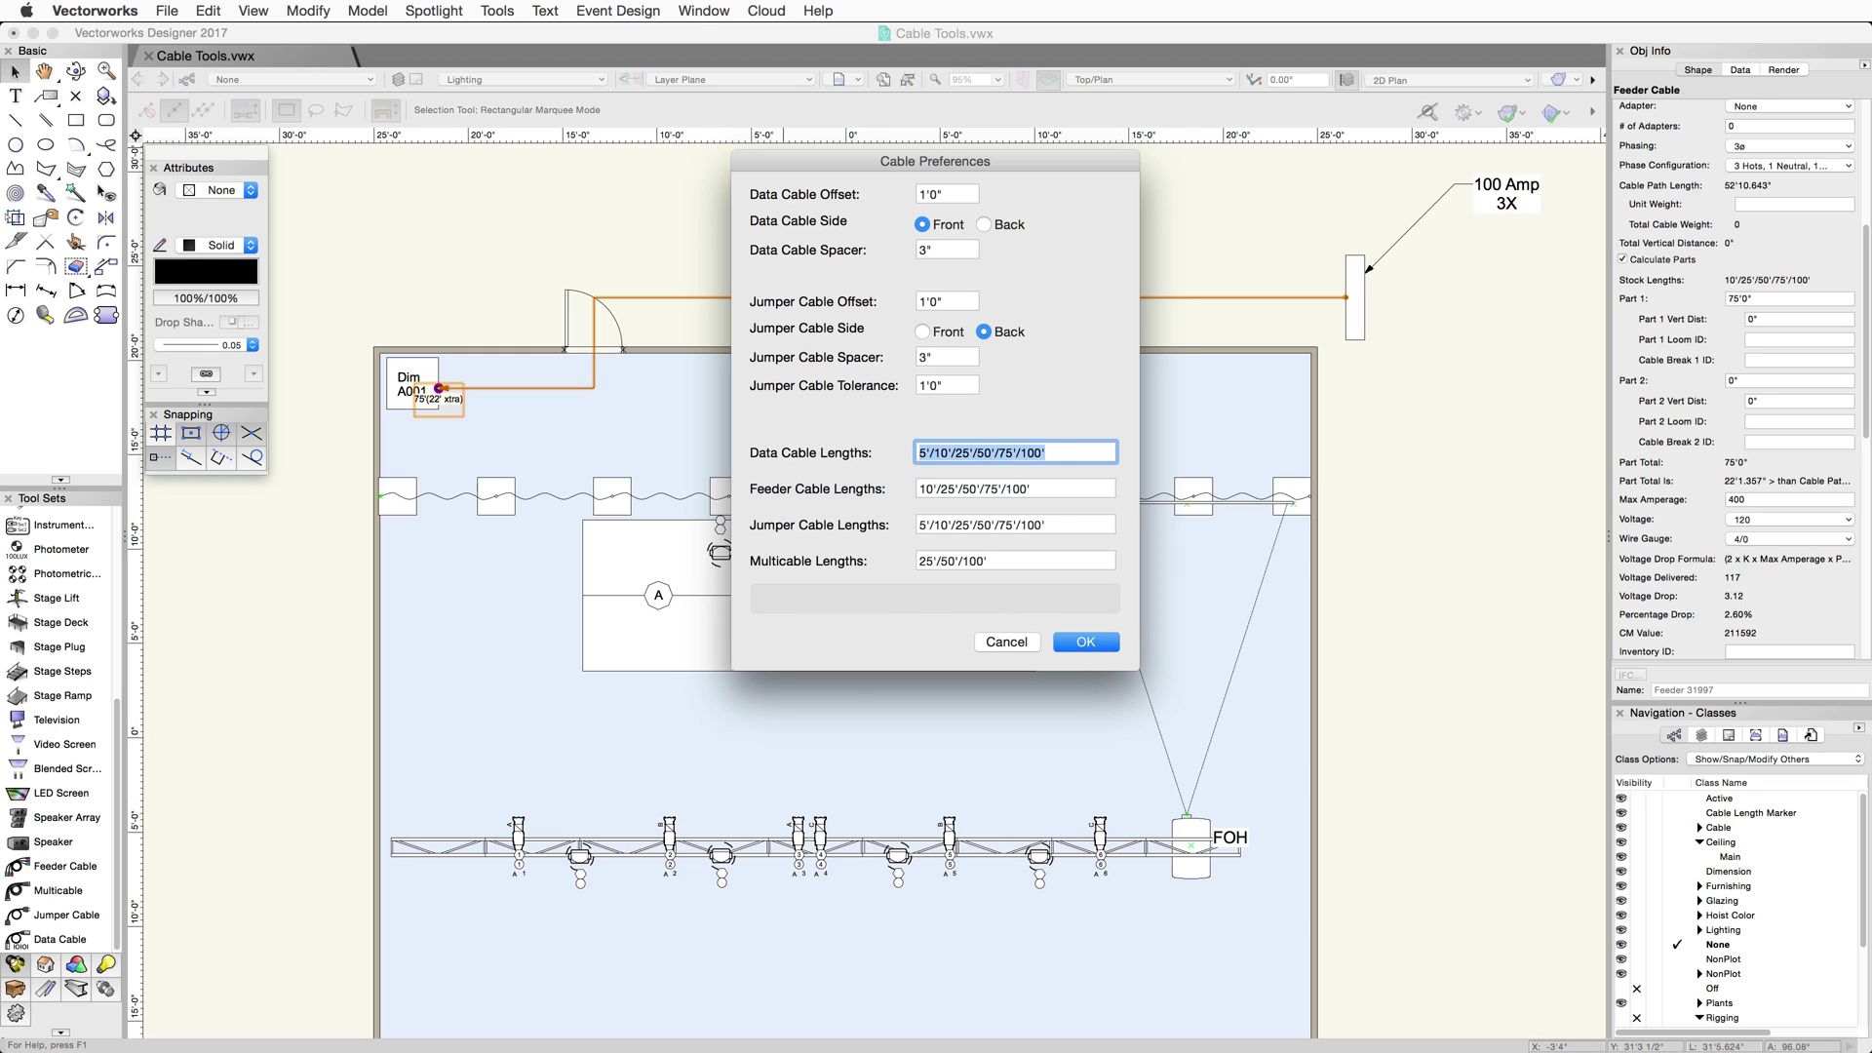
{"action": "left_click", "coordinate": [1088, 643]}
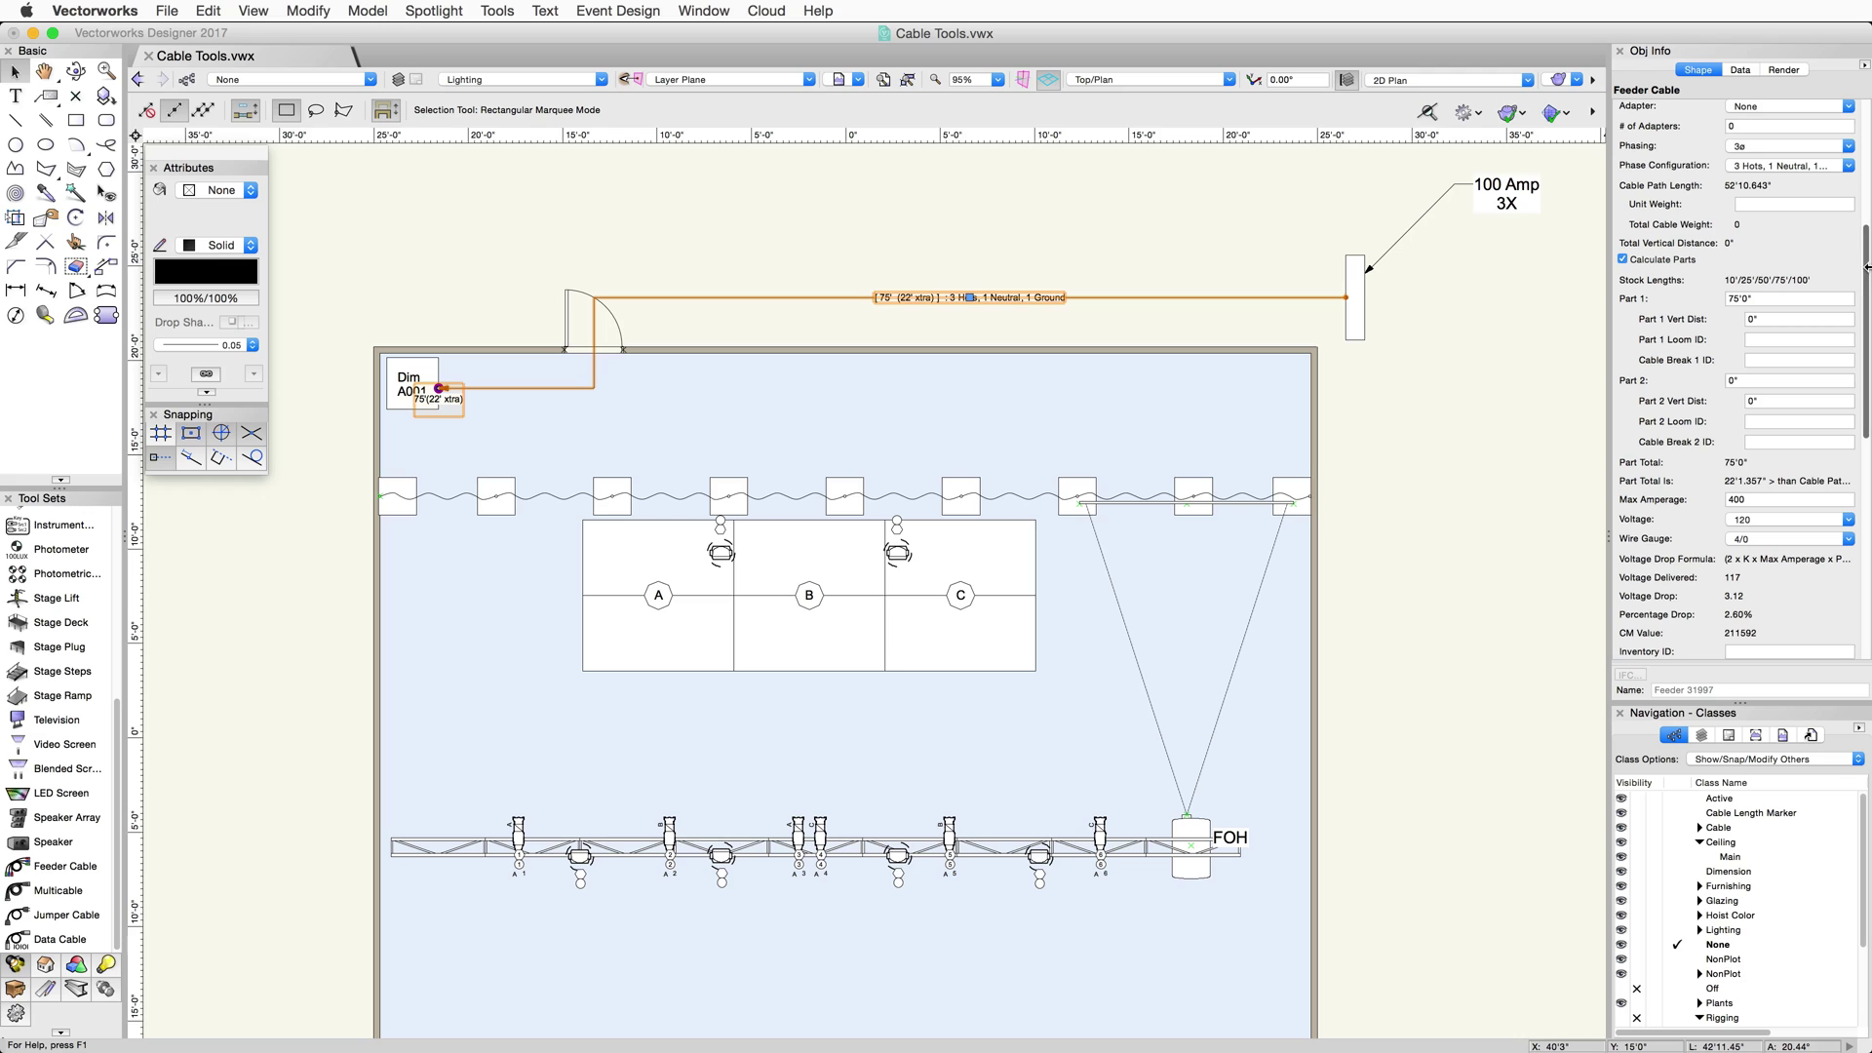
Step: Set the feeder cable's type to 5 wire, multicable
{"action": "left_click_drag", "start_coordinate": [1867, 272], "coordinate": [1867, 132]}
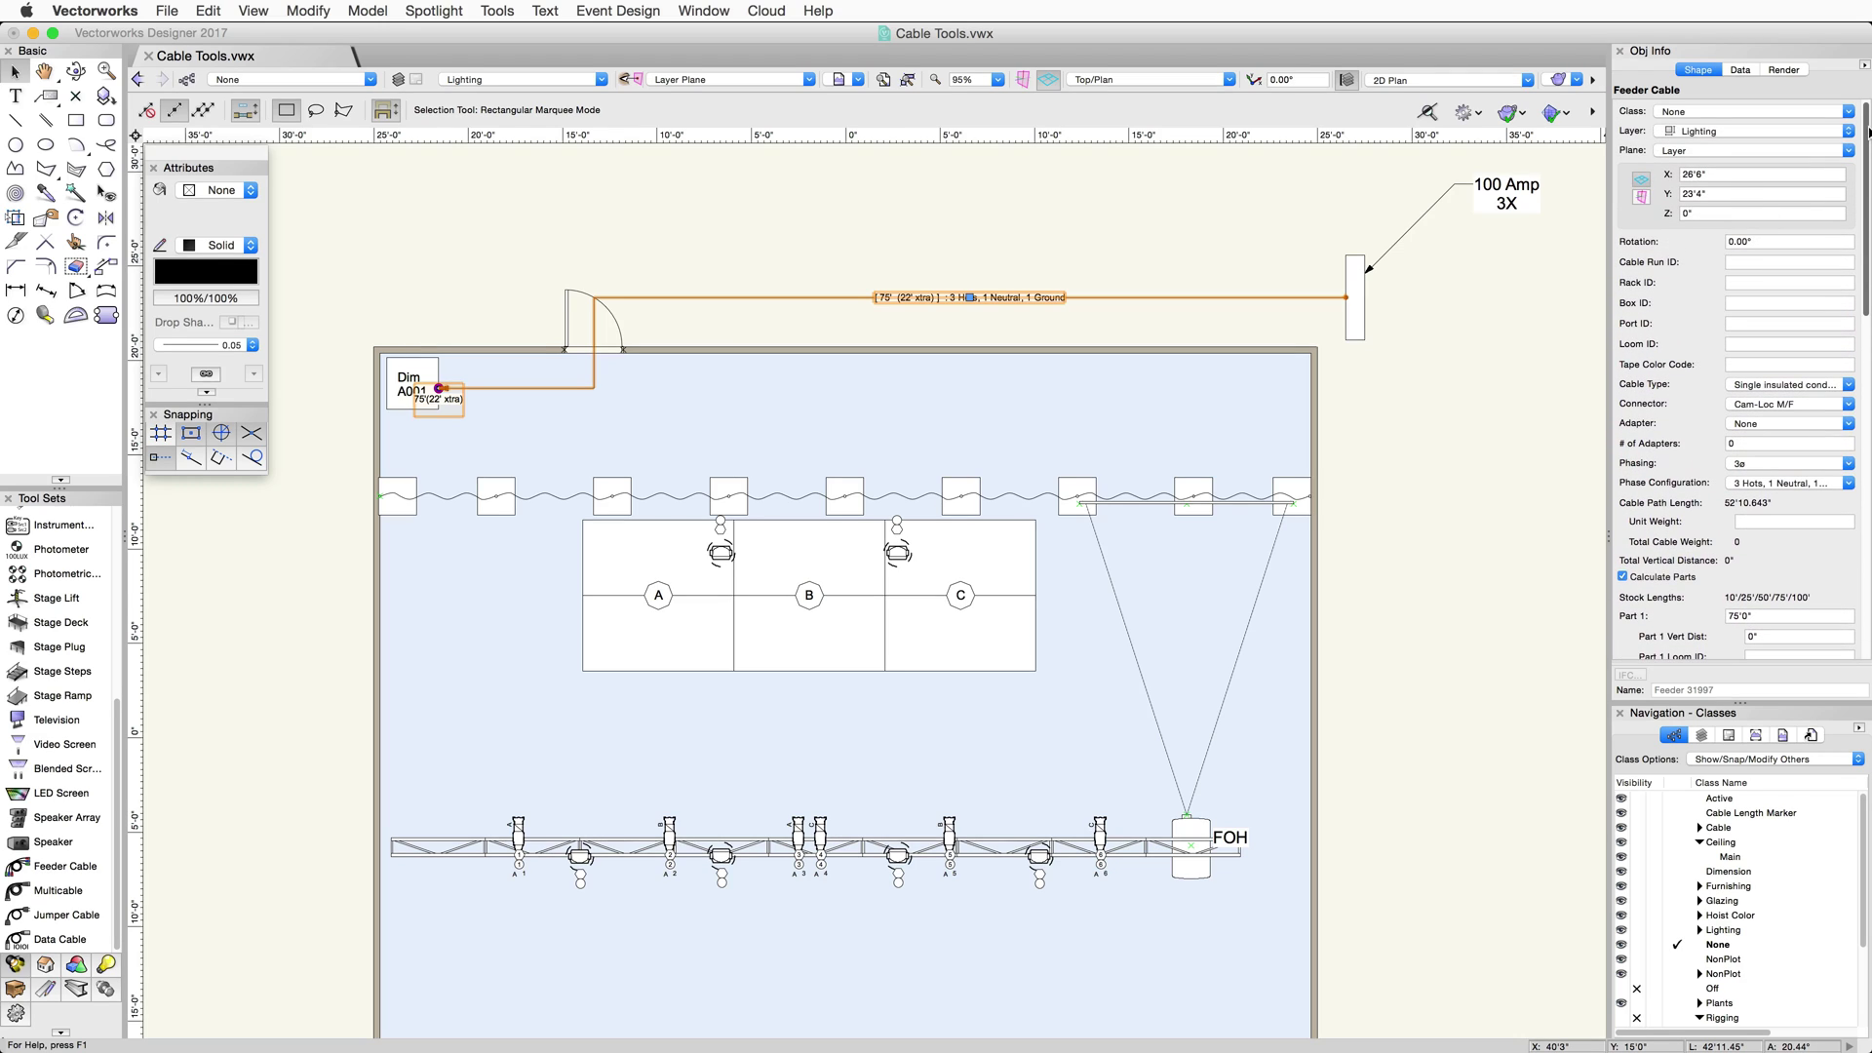
{"action": "left_click", "coordinate": [1844, 386]}
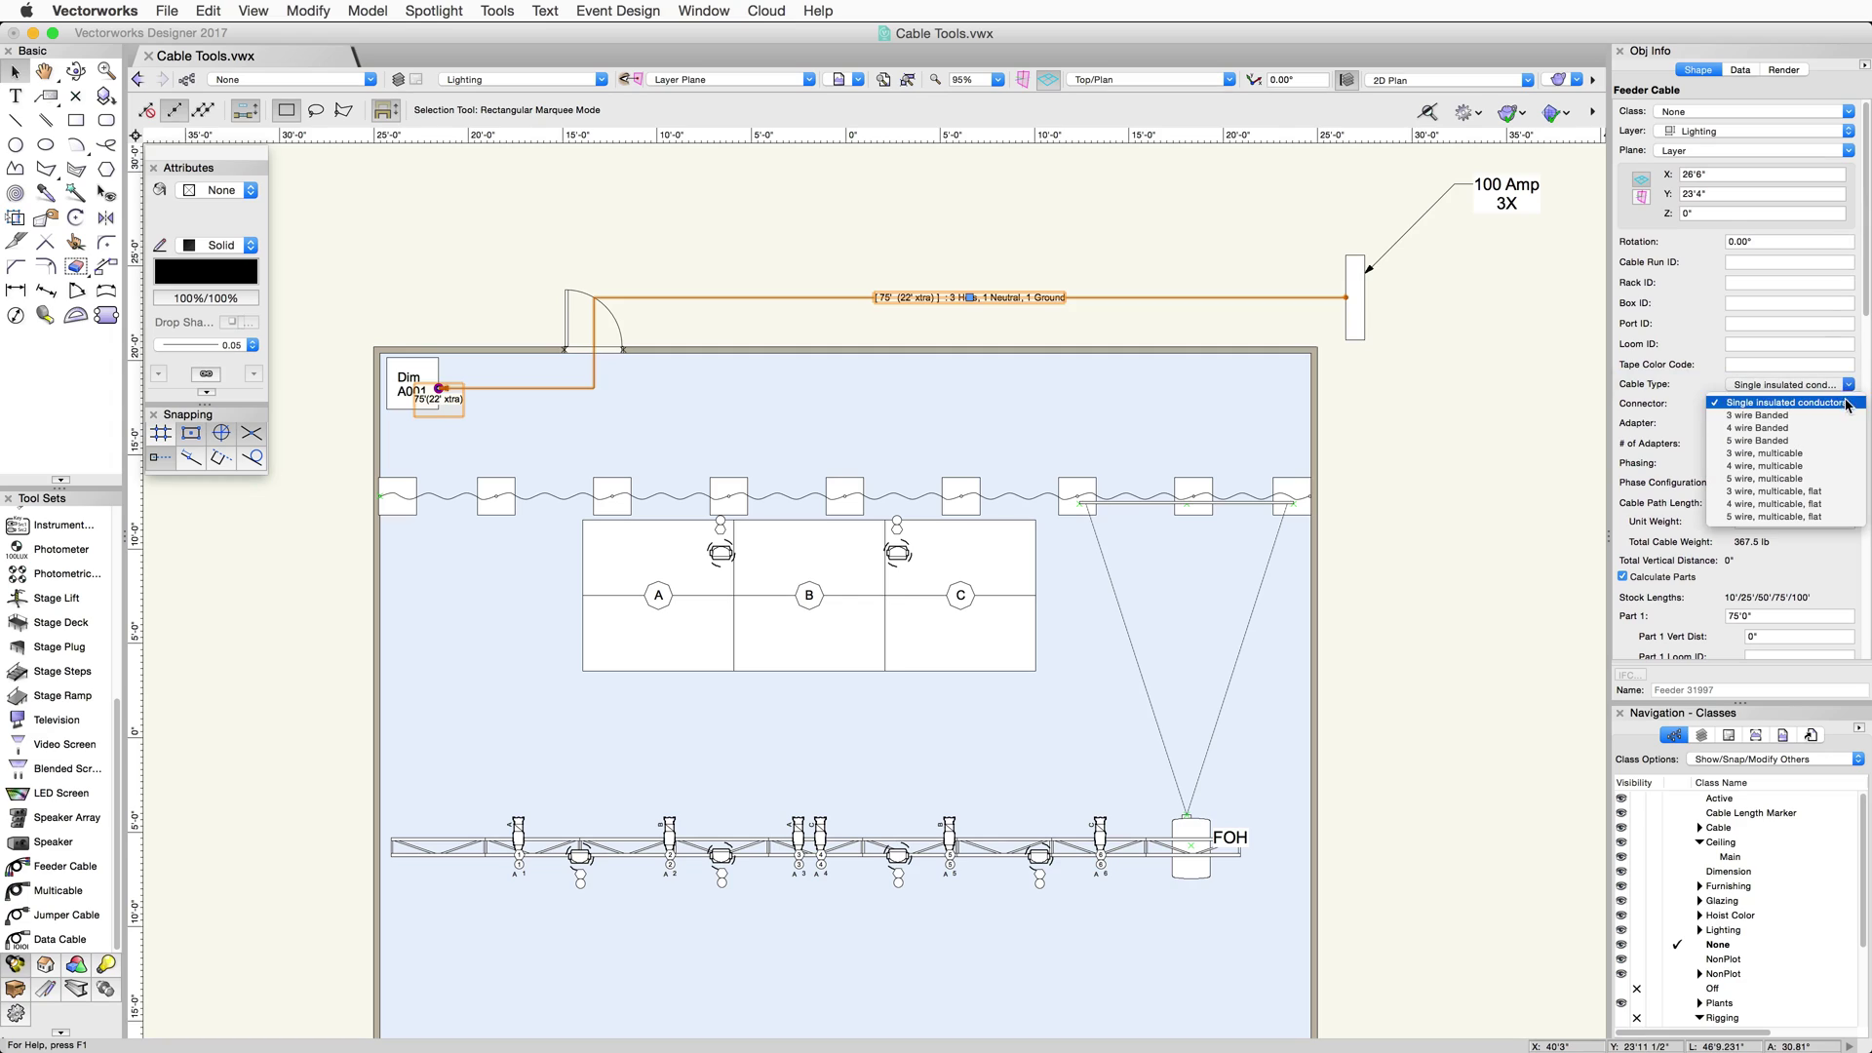
{"action": "left_click", "coordinate": [1828, 478]}
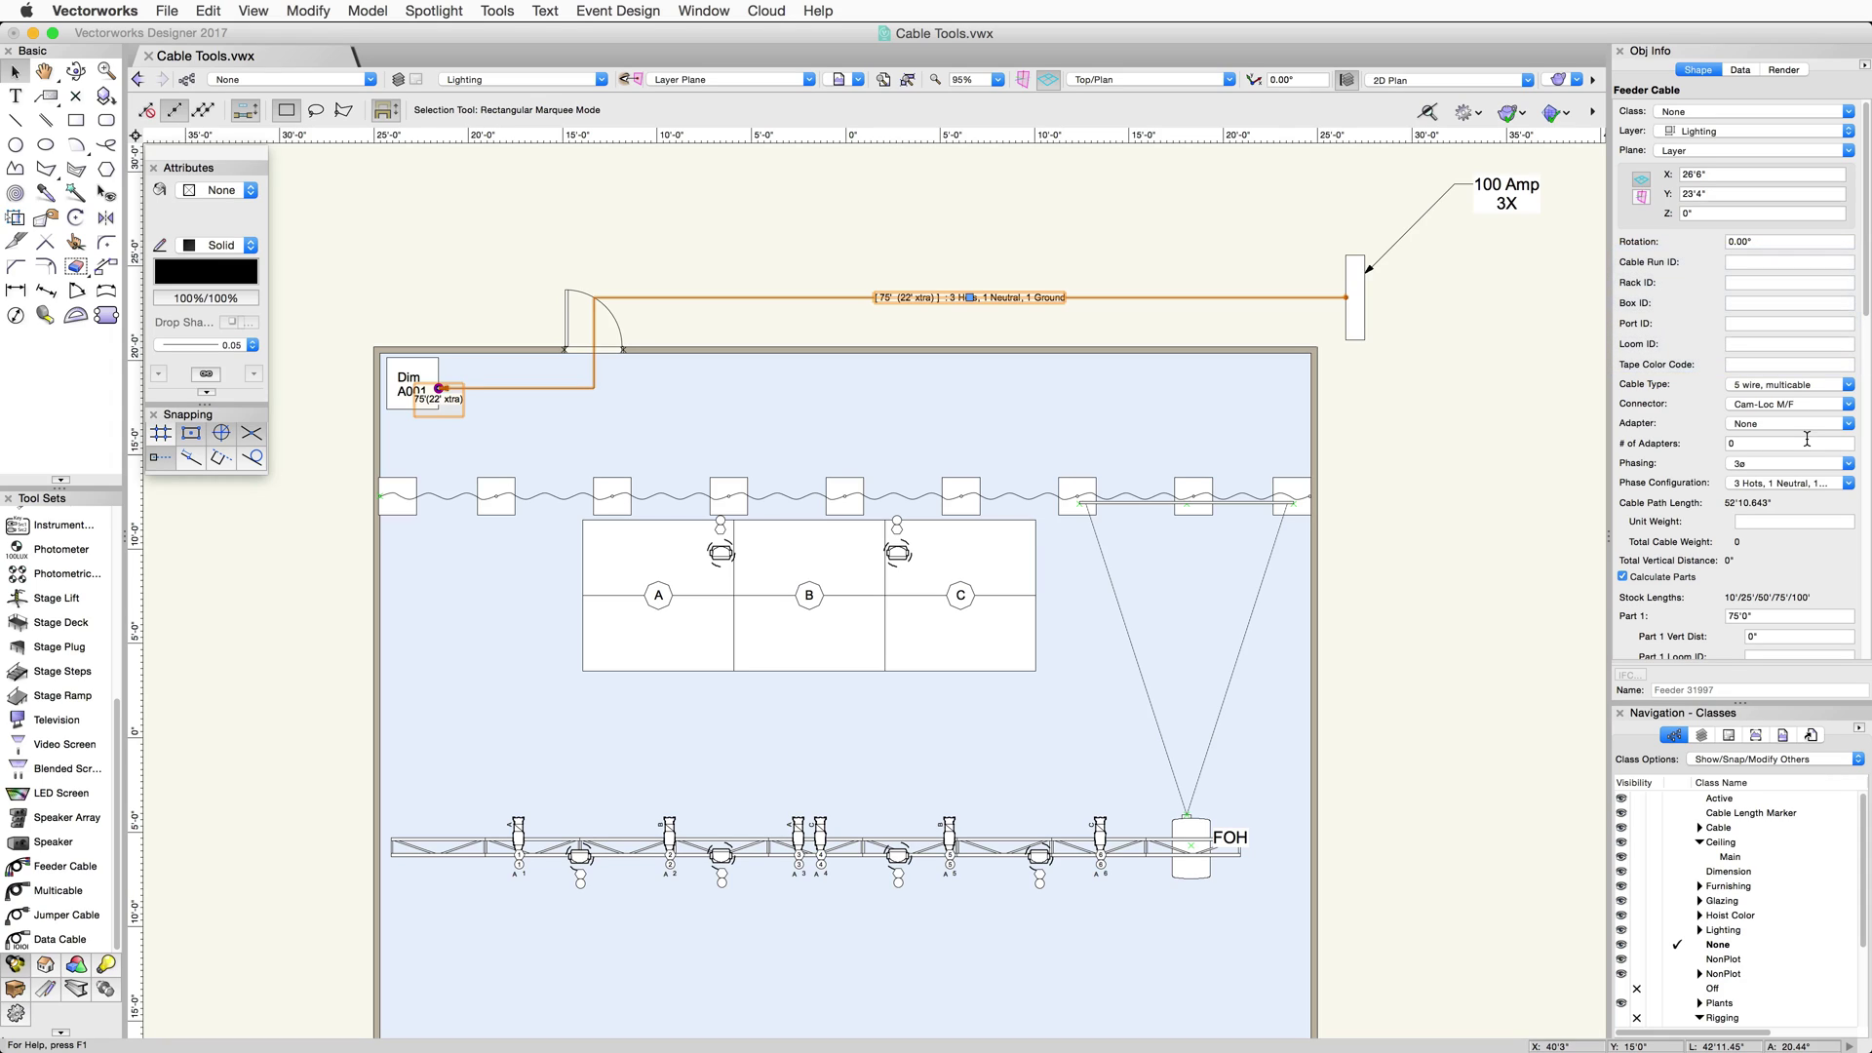
Step: Enter Back of House as the feeder cable's run ID and Dimmer 1 as its rack ID
{"action": "left_click", "coordinate": [1785, 261]}
{"action": "type", "text": "Back of Hous"}
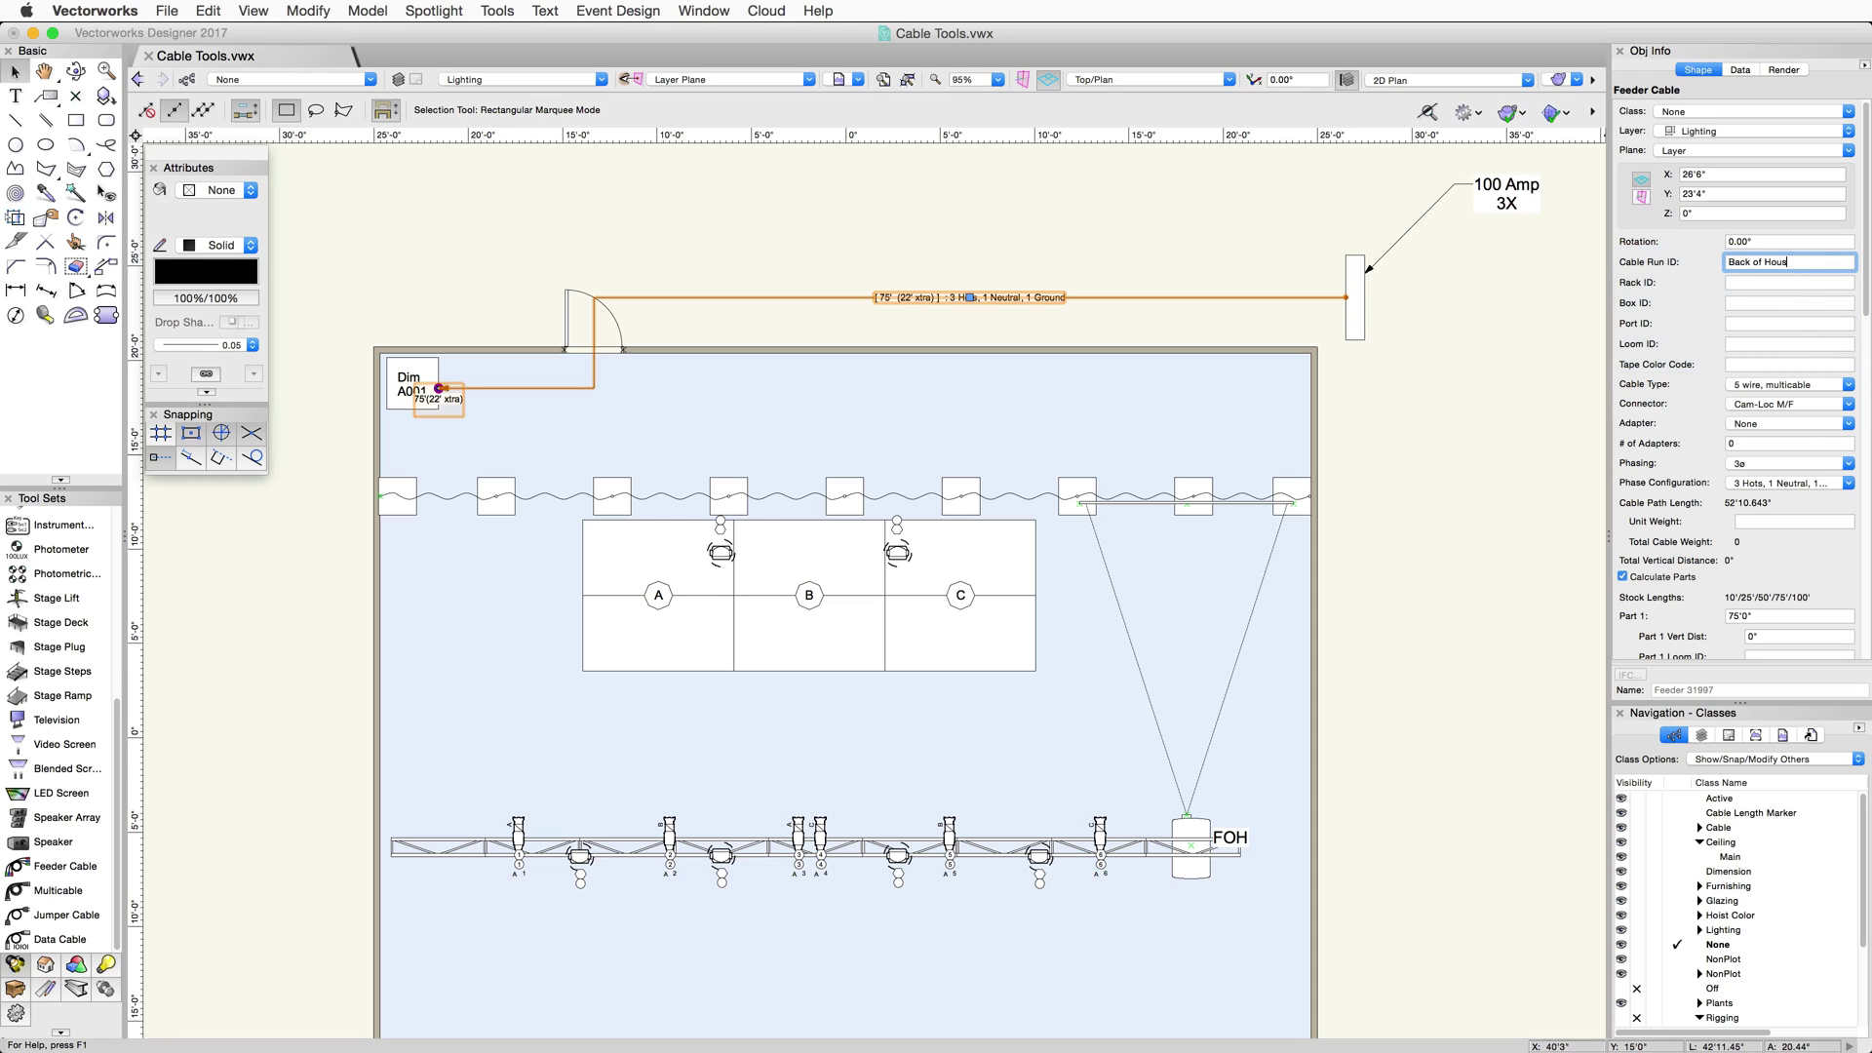
{"action": "type", "text": "e"}
{"action": "key", "text": "Tab"}
{"action": "type", "text": "D"}
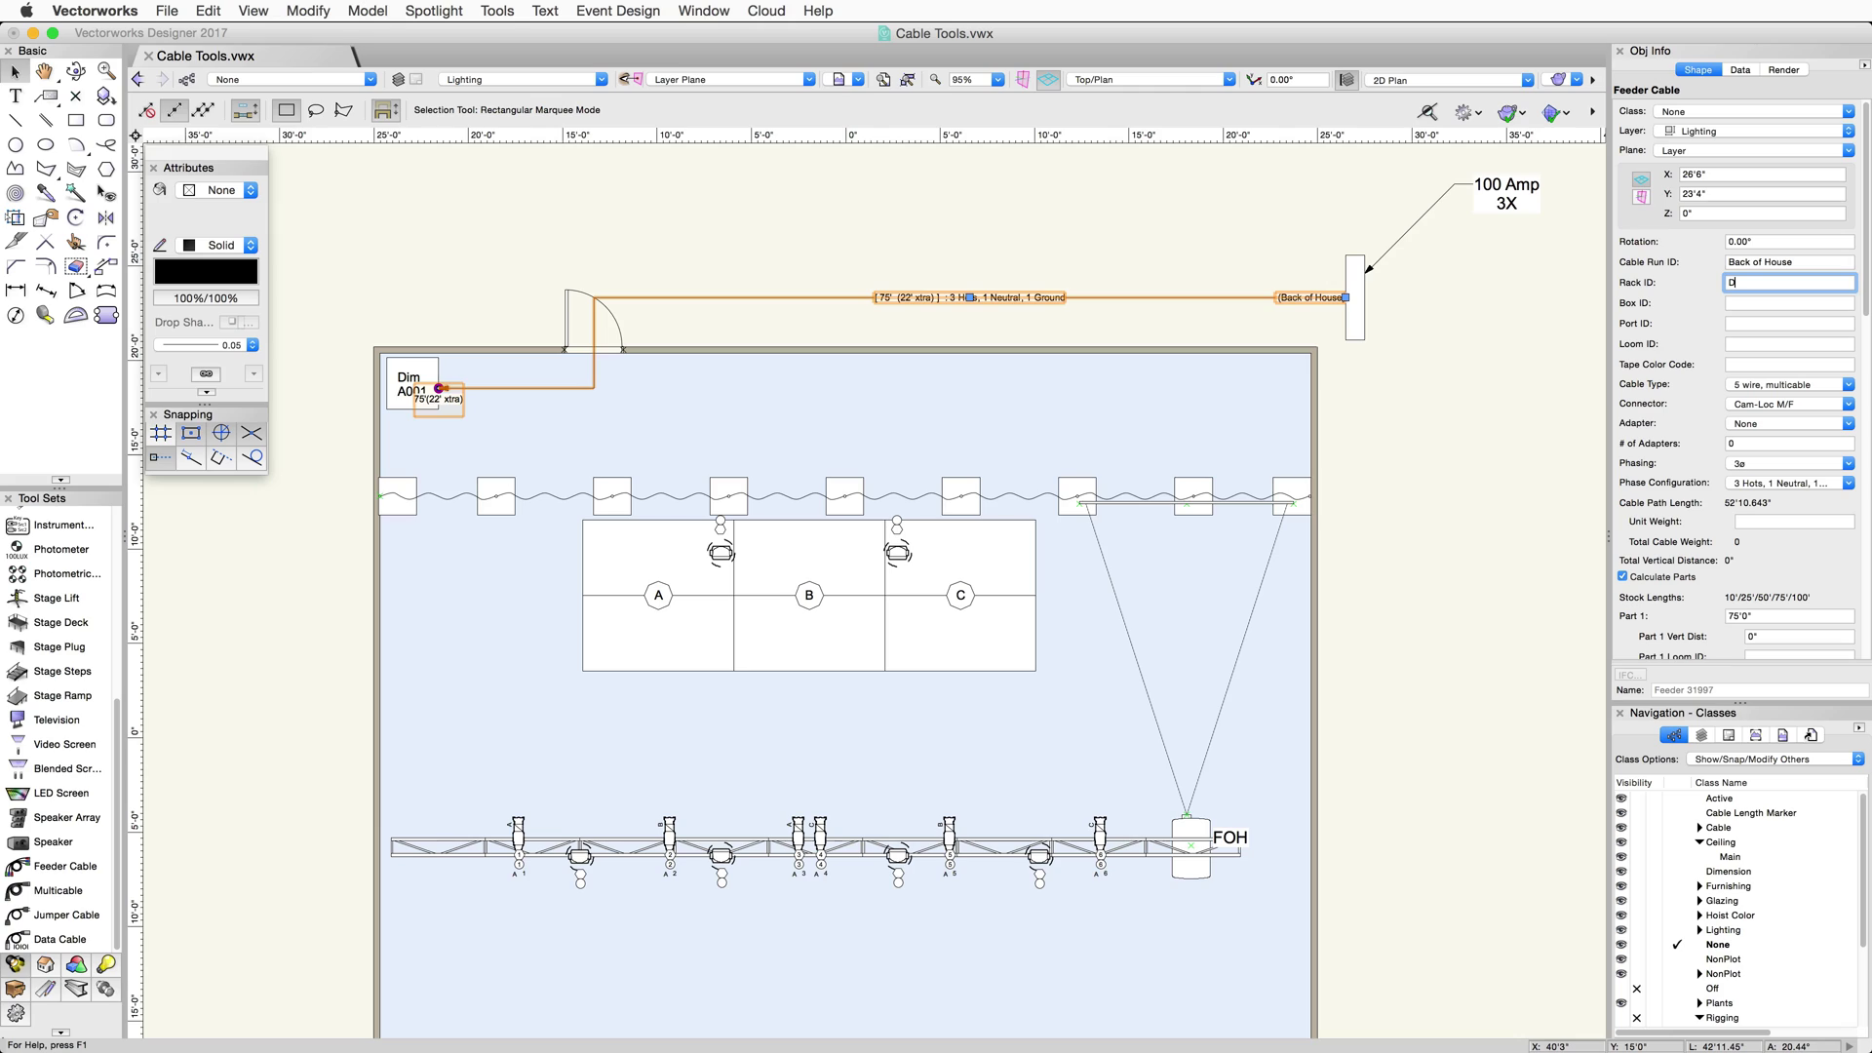
{"action": "type", "text": "immer 1"}
{"action": "key", "text": "Tab"}
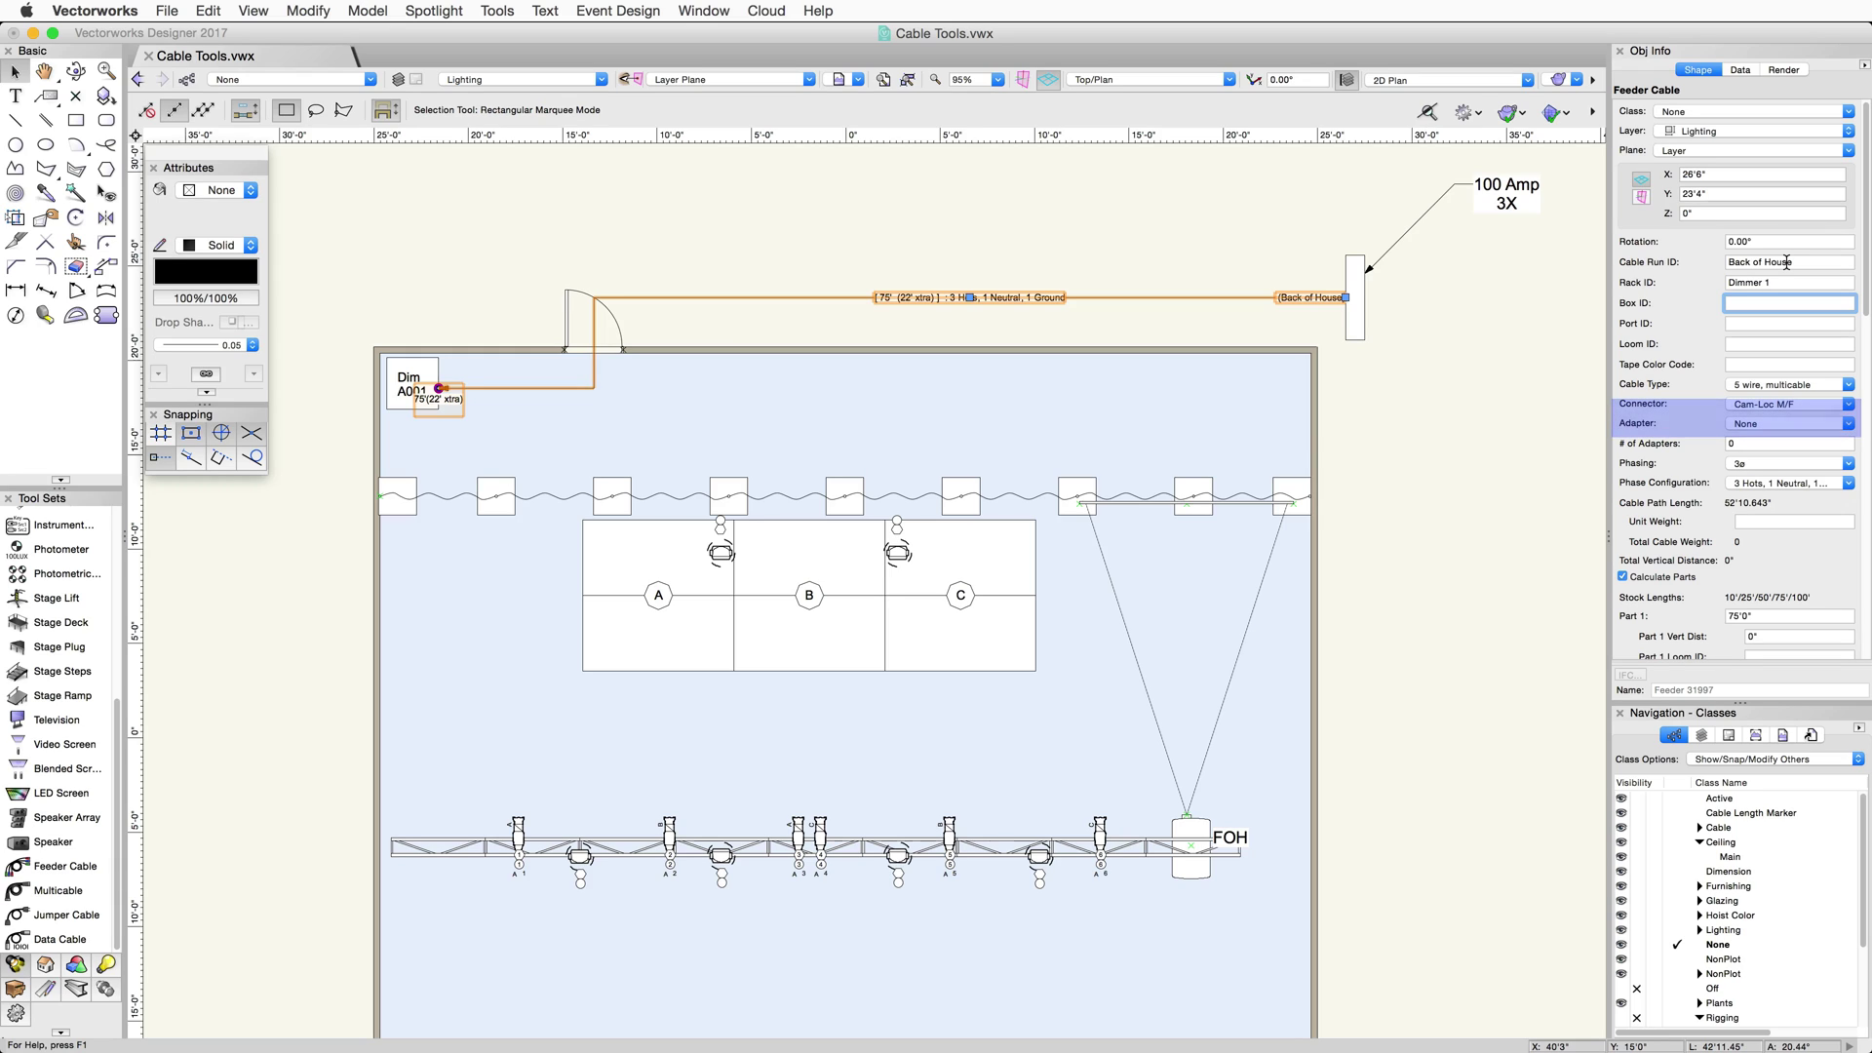
Step: Keep the Cam-Loc M/F connector and no adapter, and set the feeder cable's unit weight to .98 lb/ft
{"action": "left_click", "coordinate": [1849, 404]}
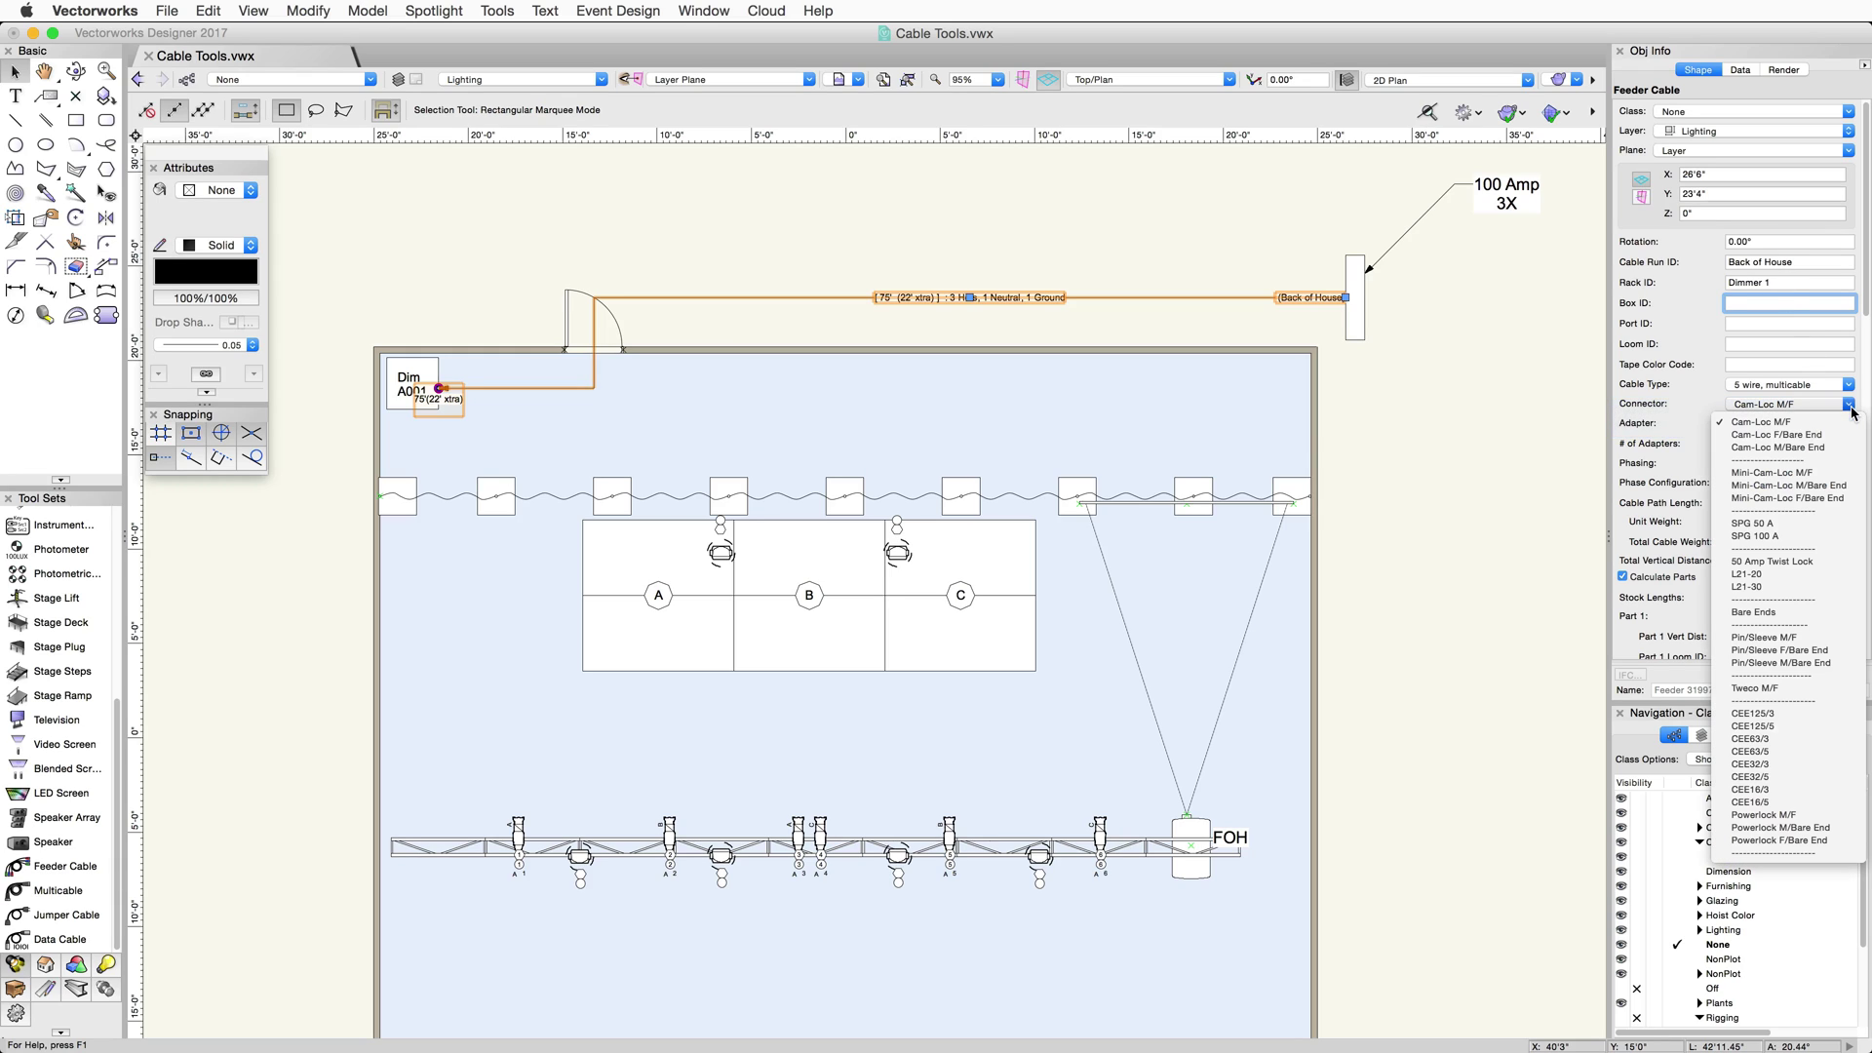
{"action": "left_click", "coordinate": [1850, 408]}
{"action": "left_click", "coordinate": [1848, 425]}
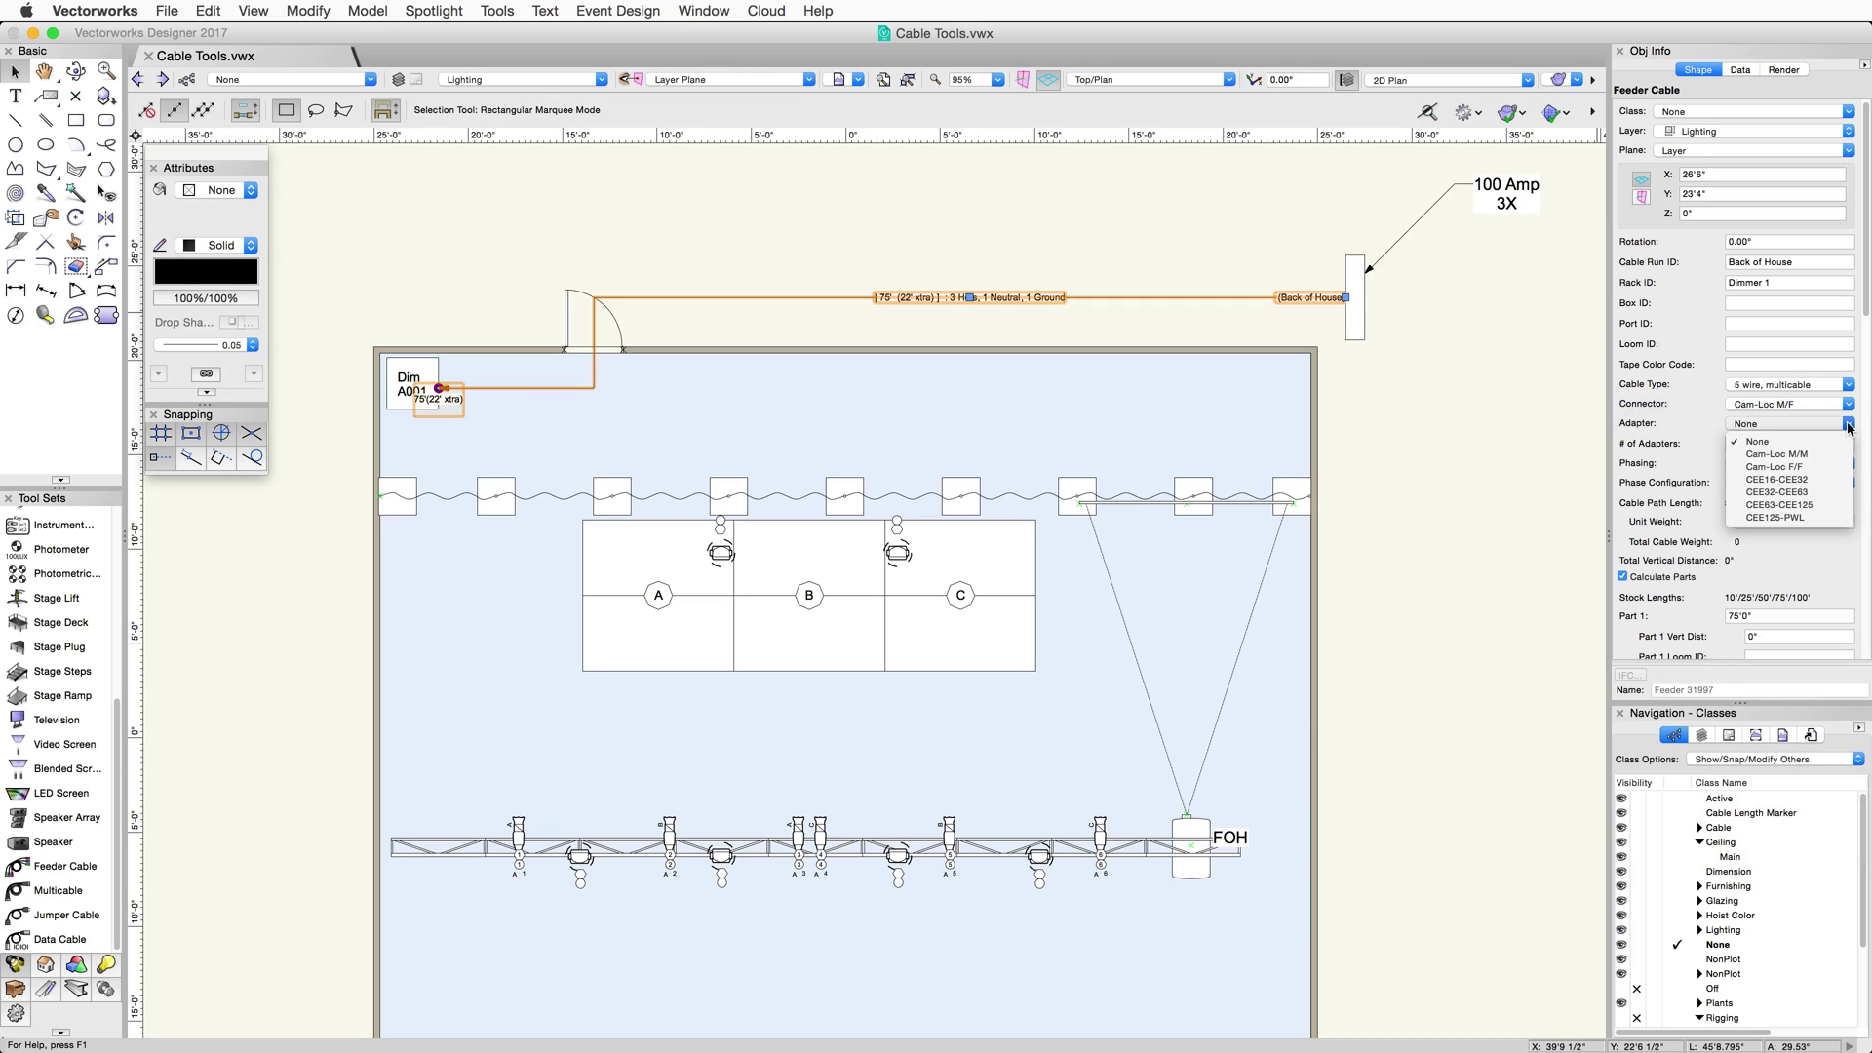
{"action": "left_click", "coordinate": [1757, 441]}
{"action": "left_click", "coordinate": [1794, 521]}
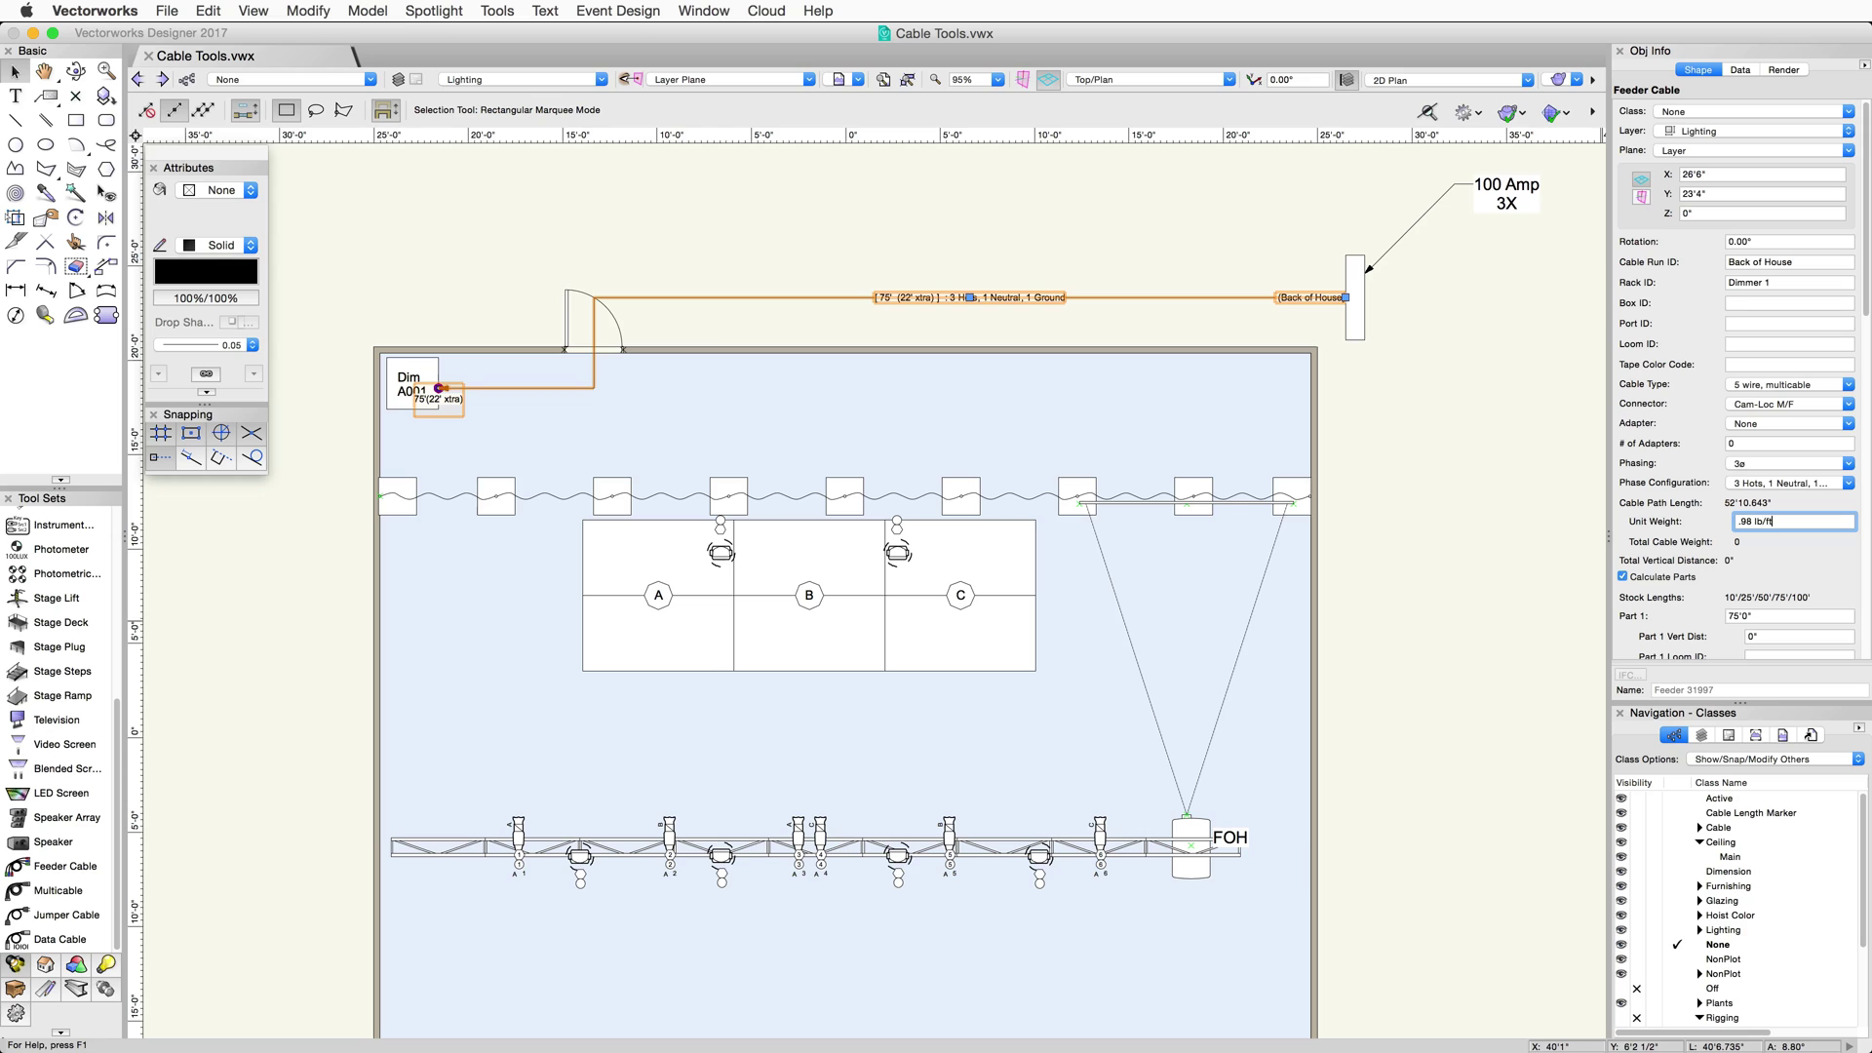
Step: Examine the voltage options available for the feeder cable
{"action": "left_click_drag", "start_coordinate": [1865, 333], "coordinate": [1859, 451]}
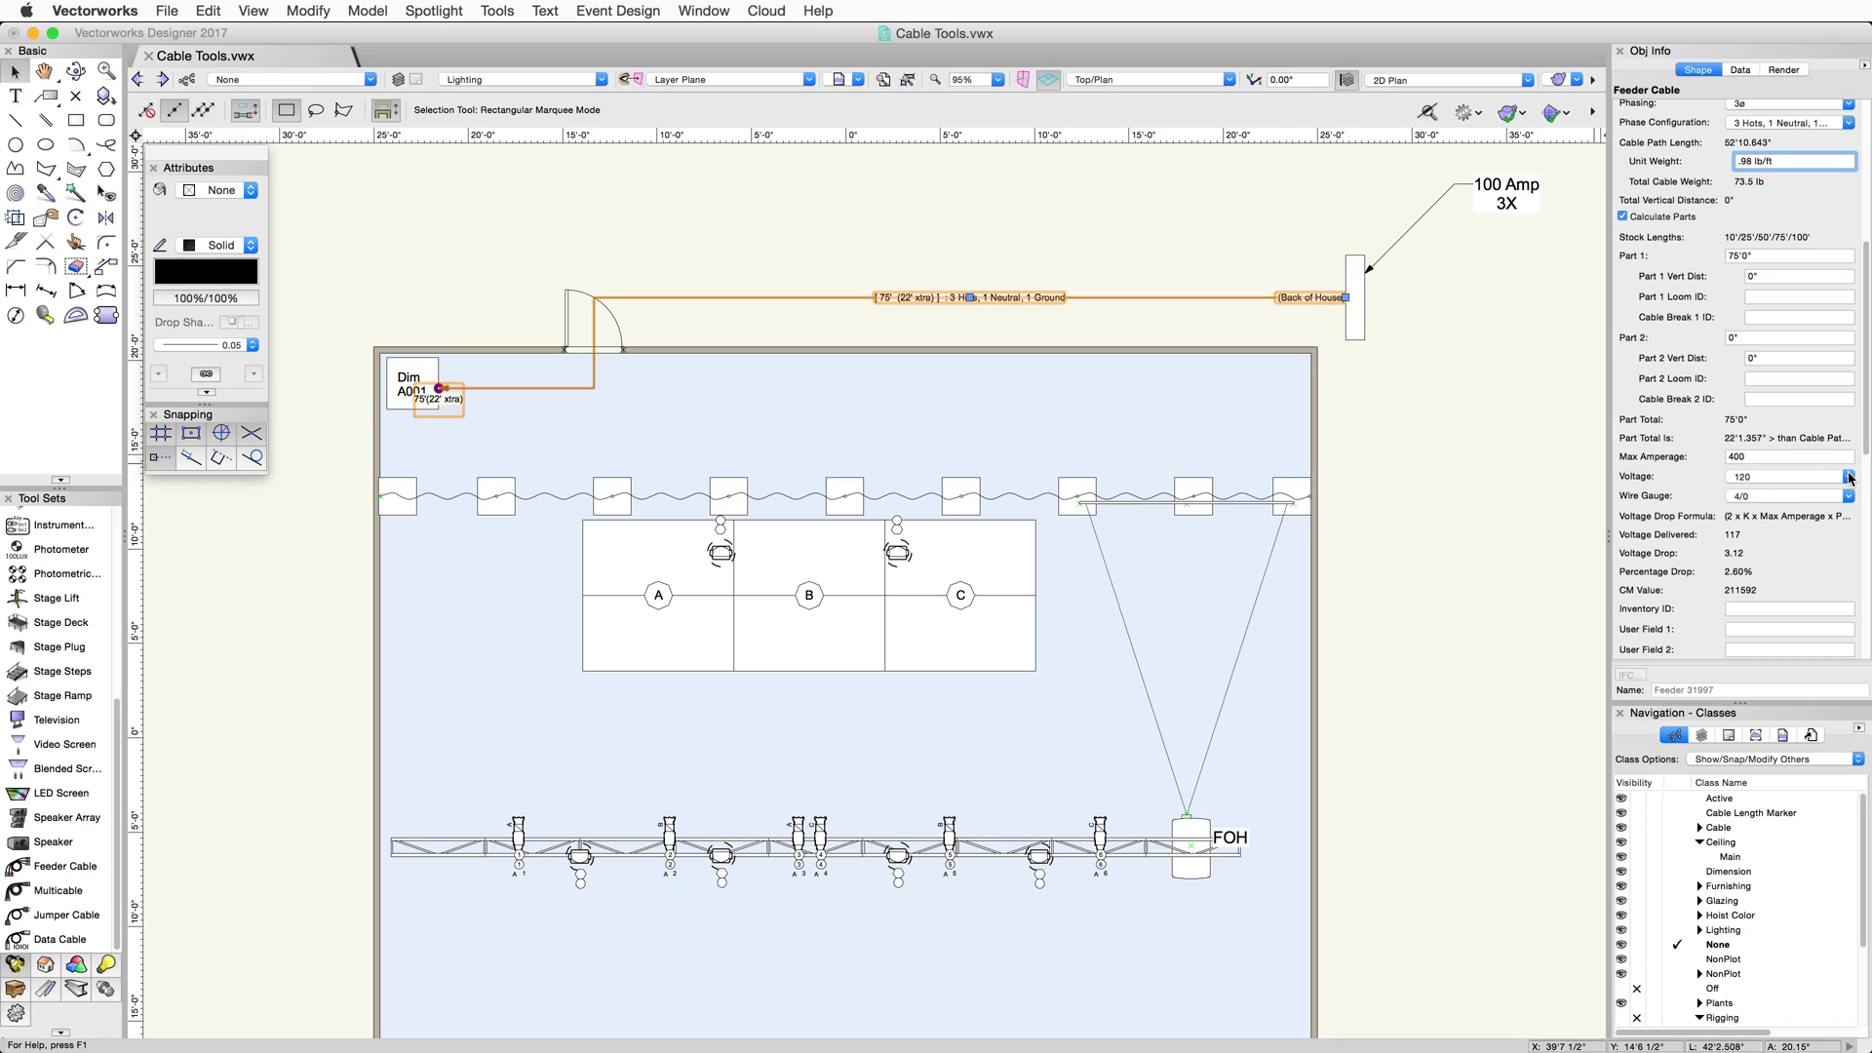
{"action": "left_click", "coordinate": [1849, 477]}
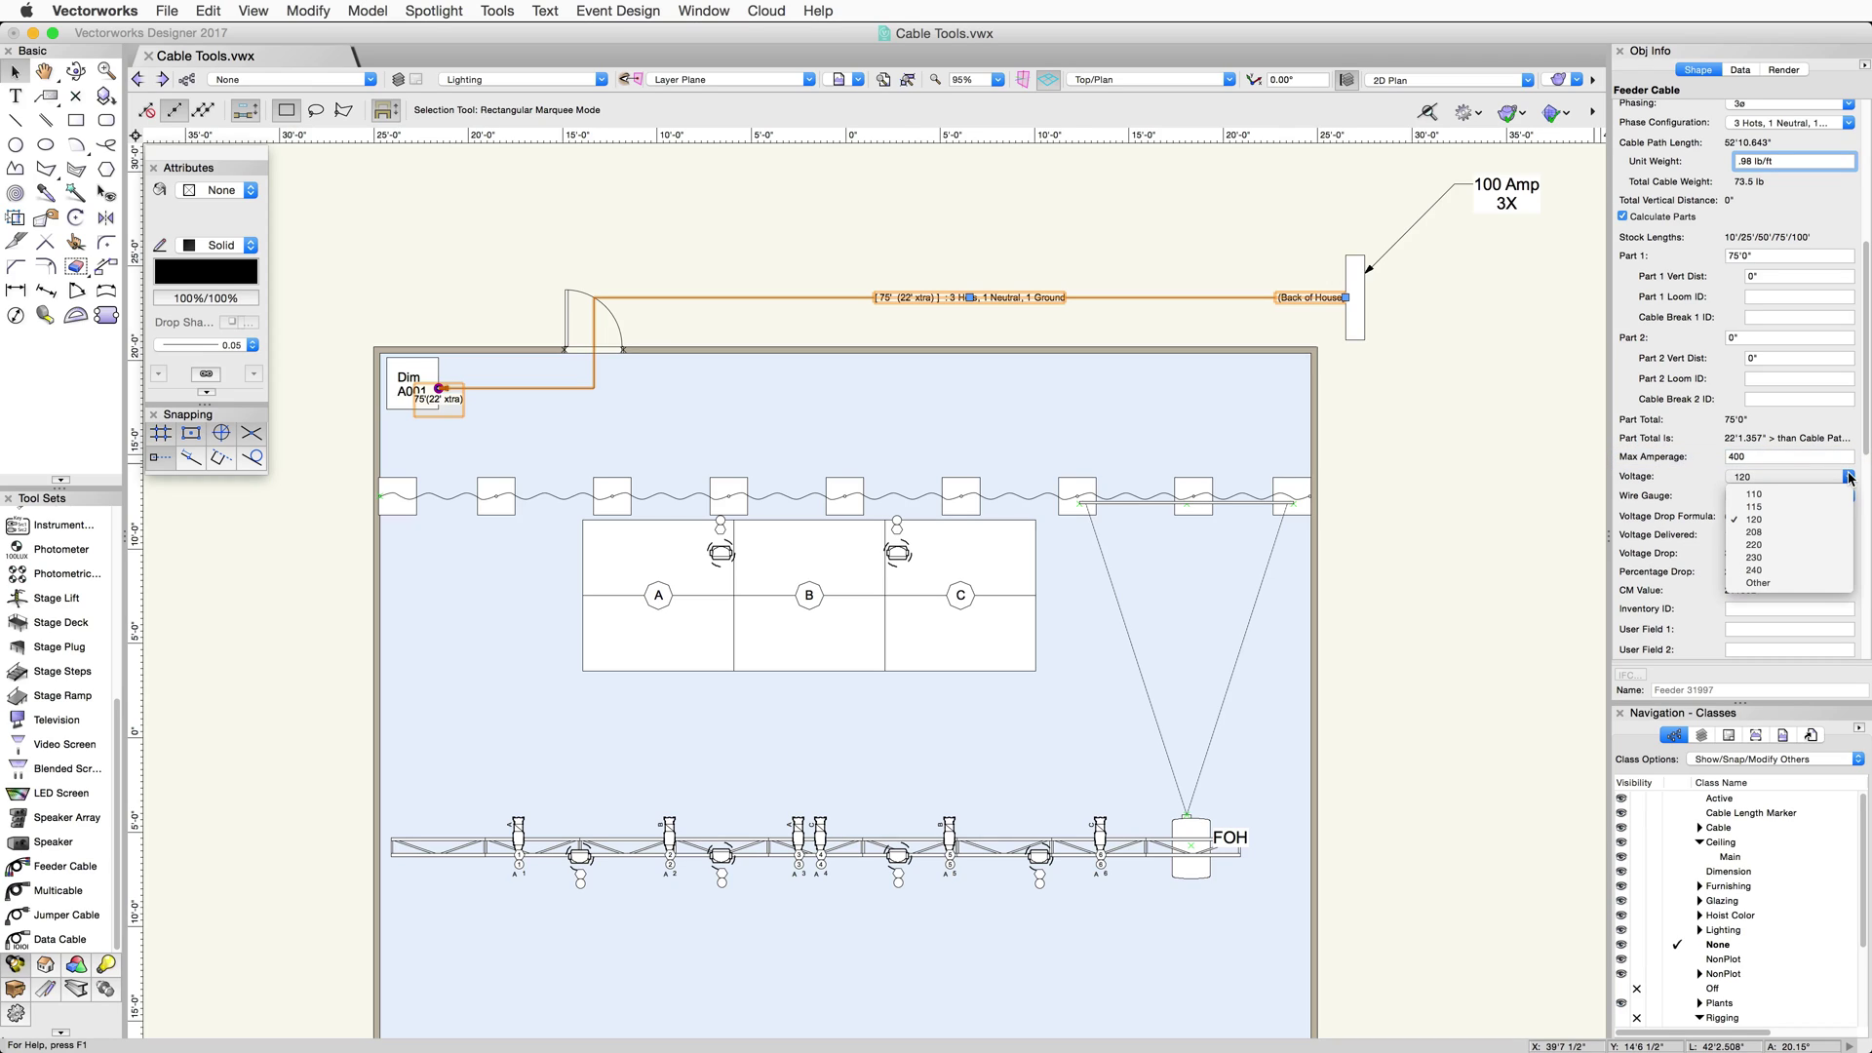
{"action": "left_click", "coordinate": [1848, 477]}
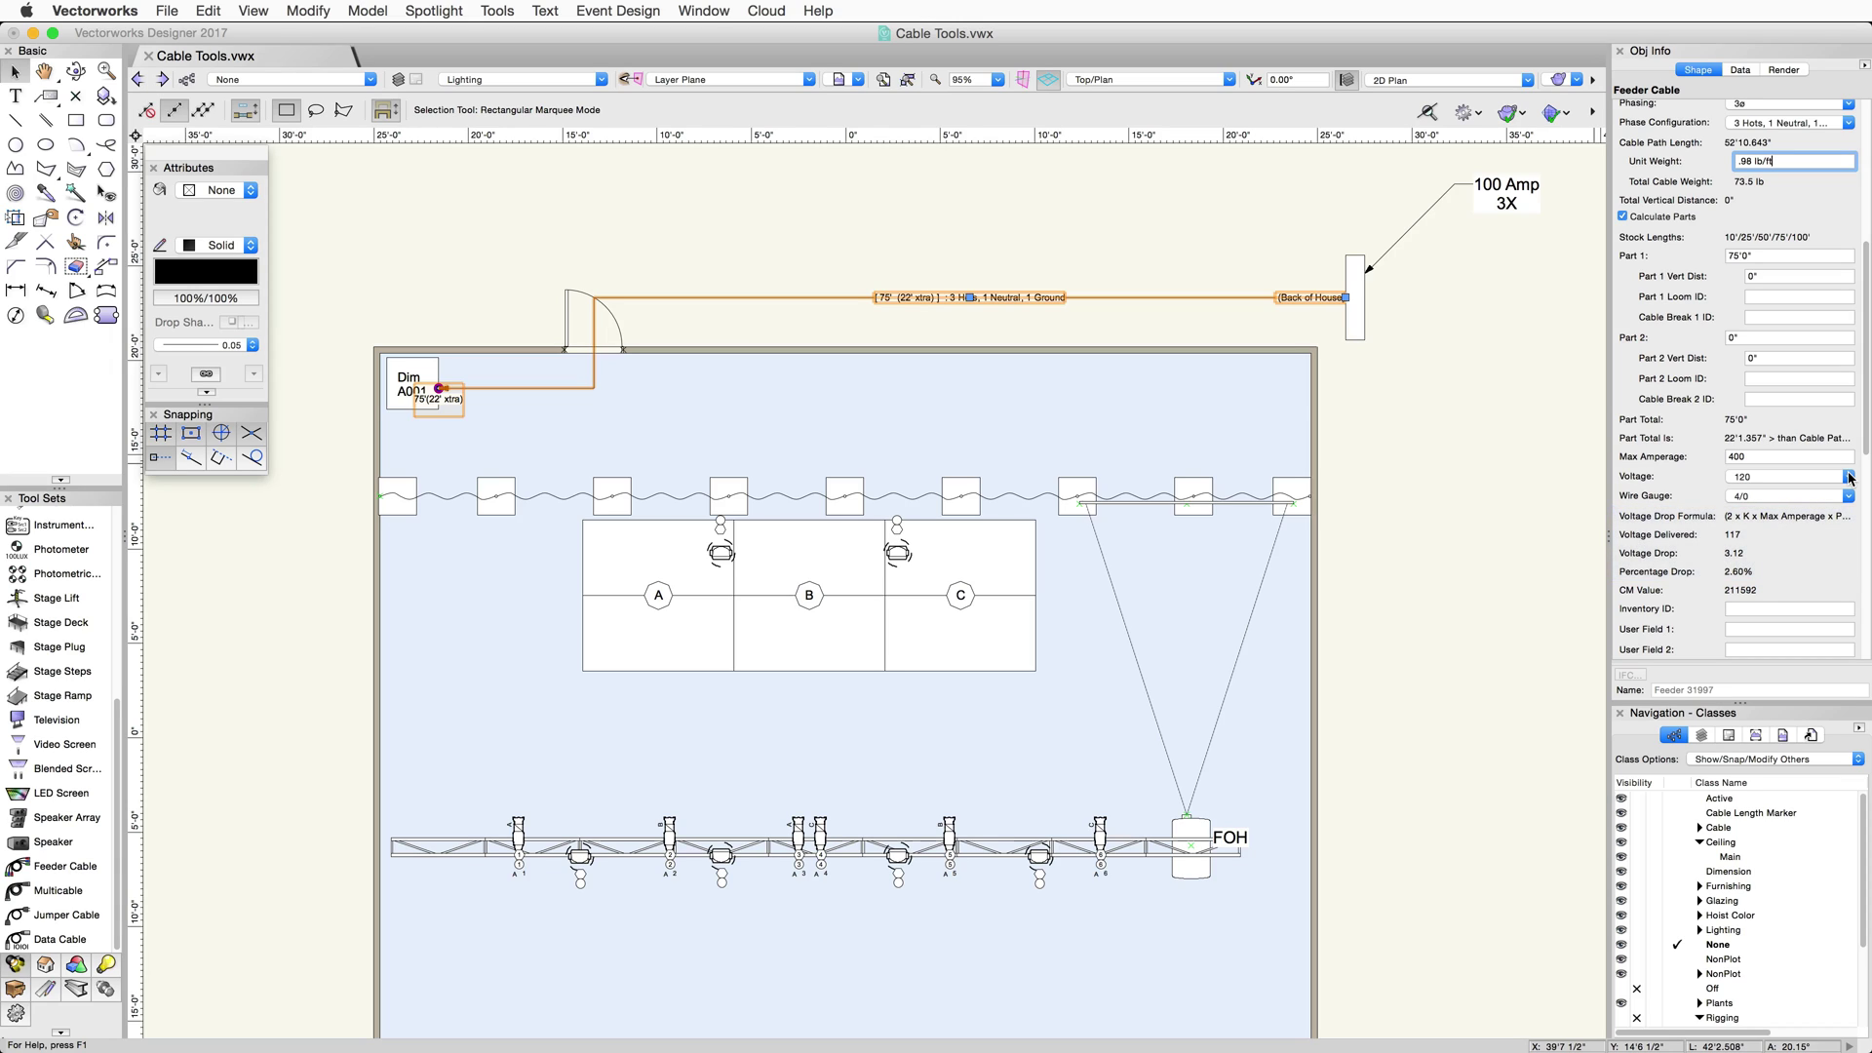
Step: Turn the feeder cable's connection marks off and back on, and lock its labels to the standard position
{"action": "scroll", "coordinate": [1849, 478], "scroll_direction": "down", "scroll_amount": 5}
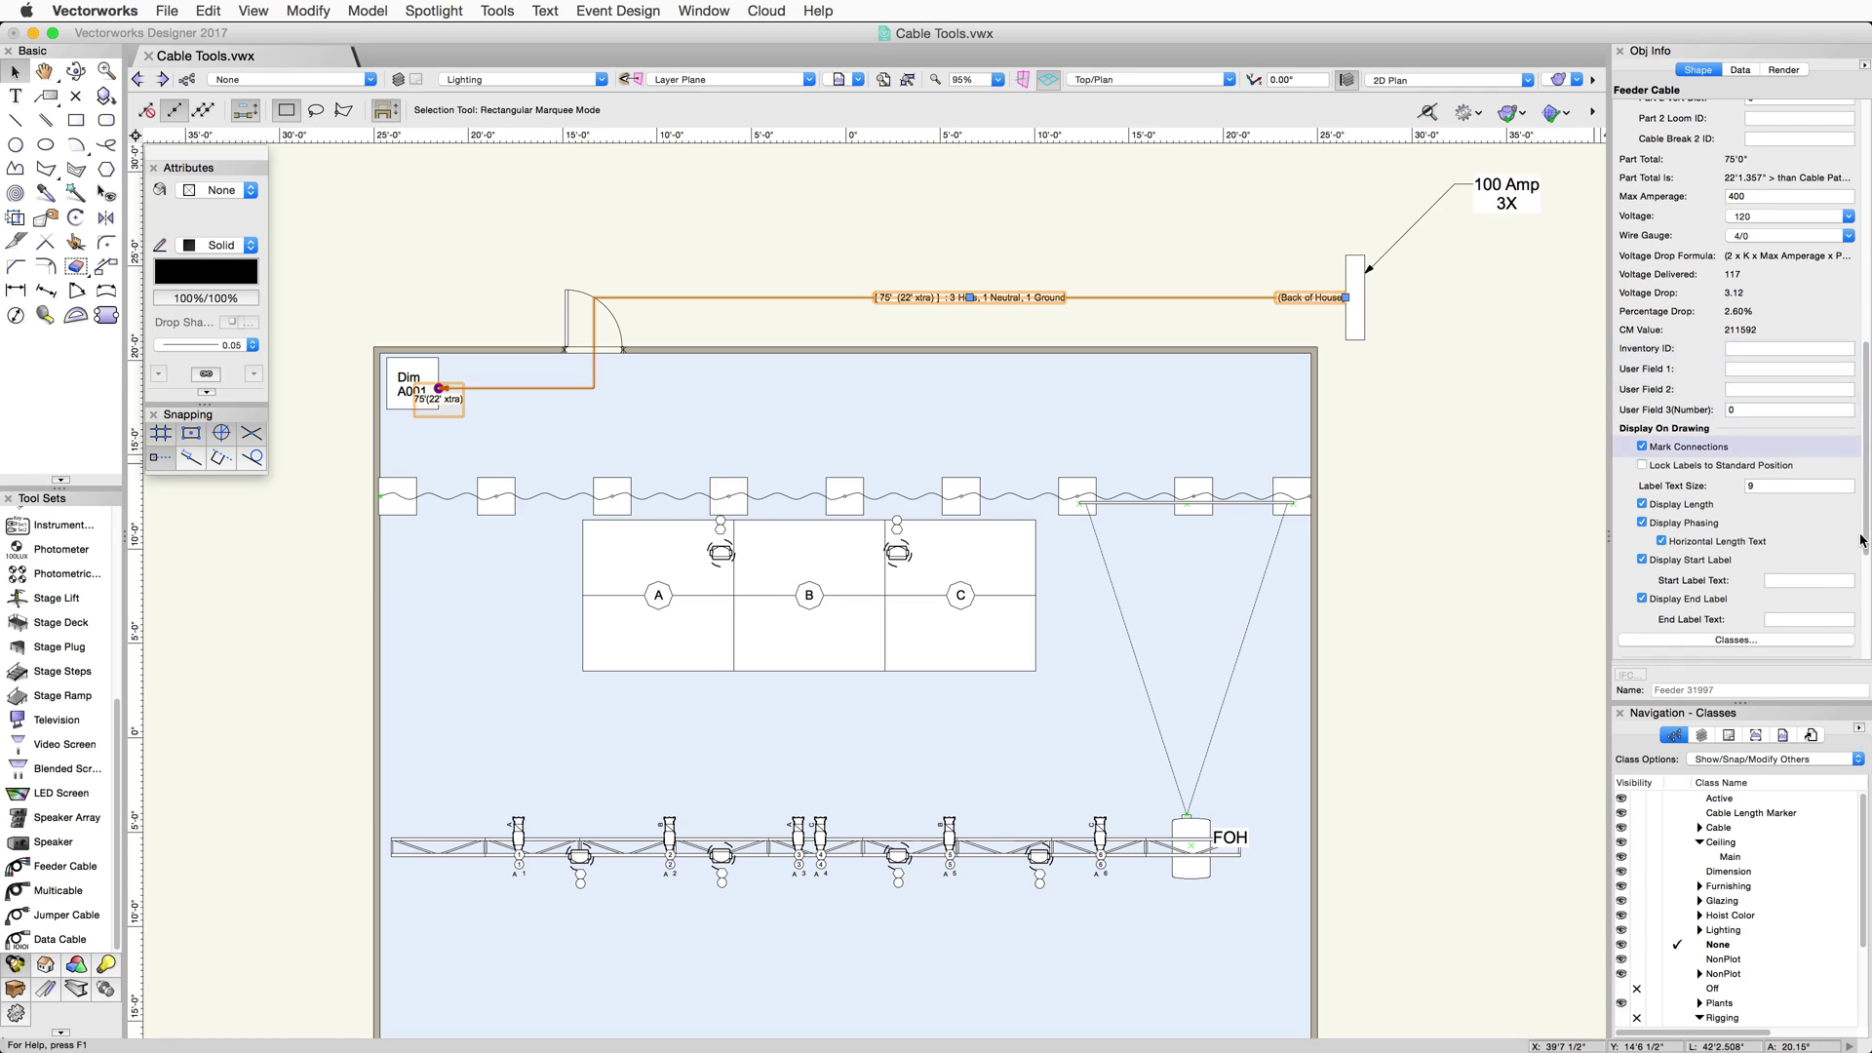
{"action": "left_click", "coordinate": [1643, 447]}
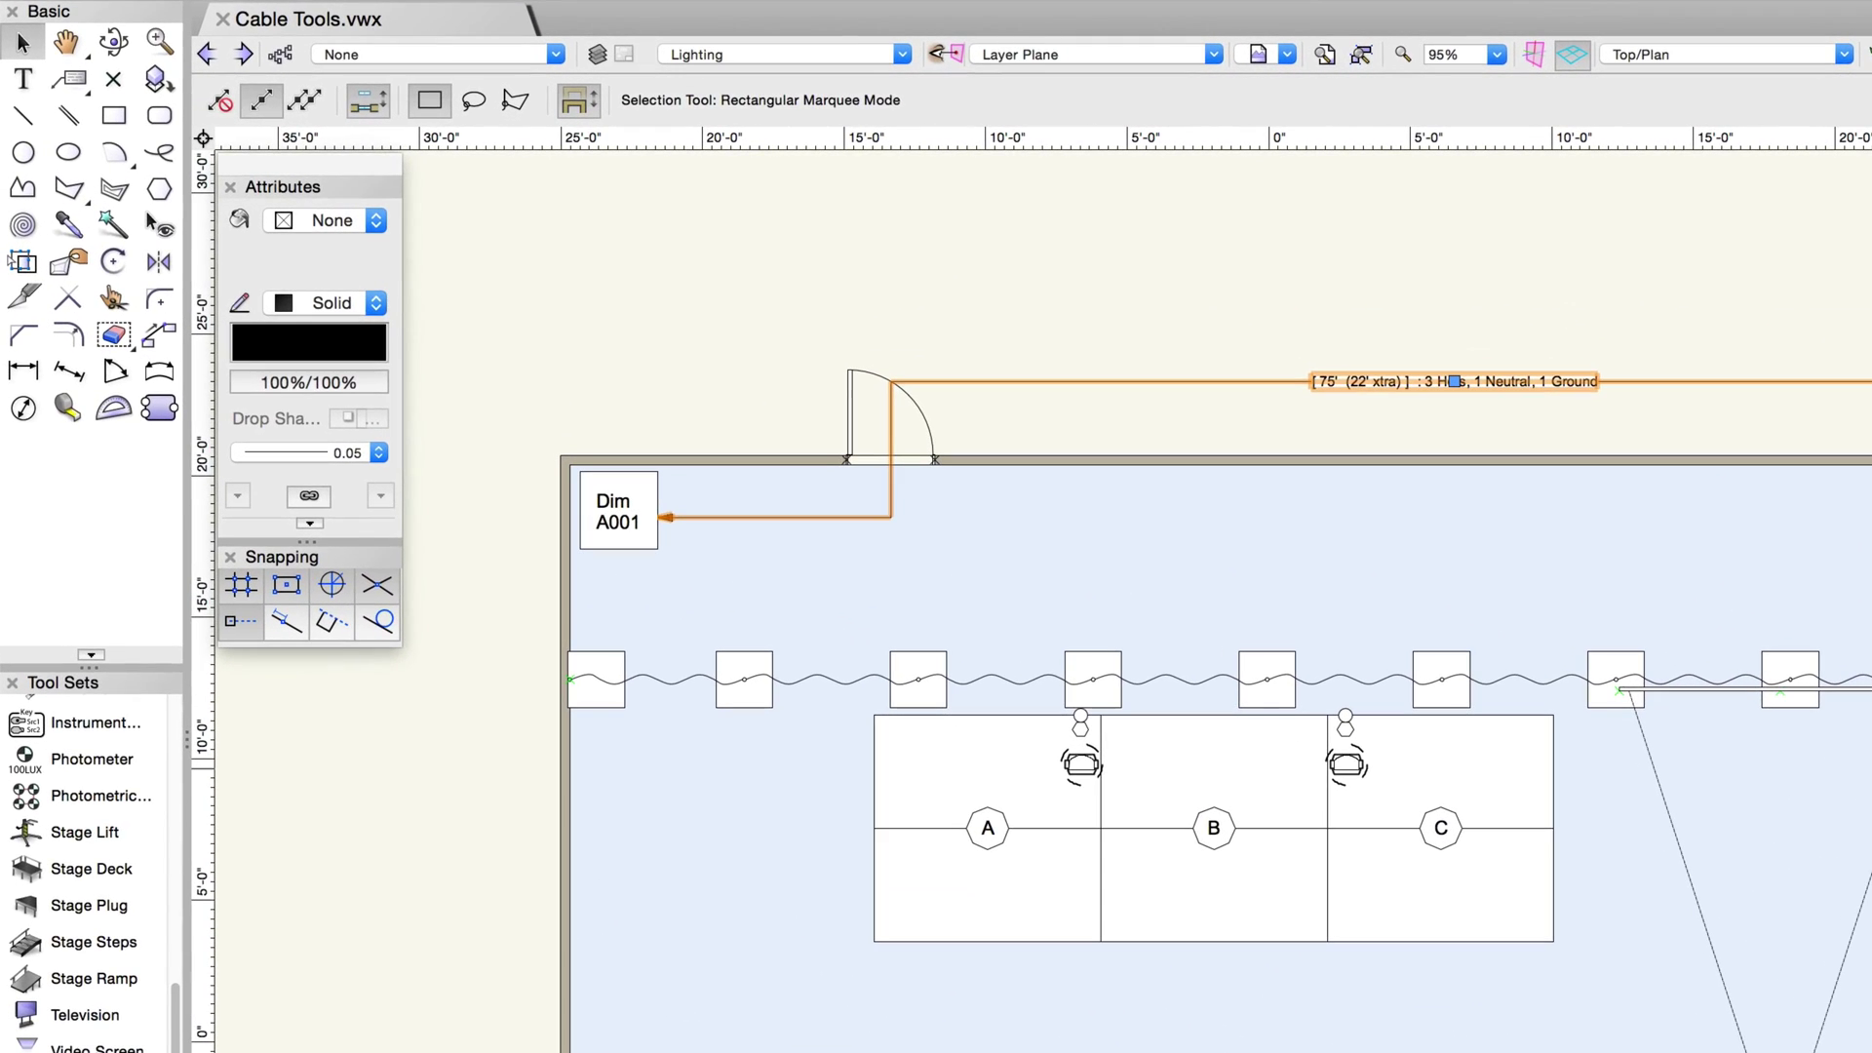
{"action": "left_click", "coordinate": [1643, 448]}
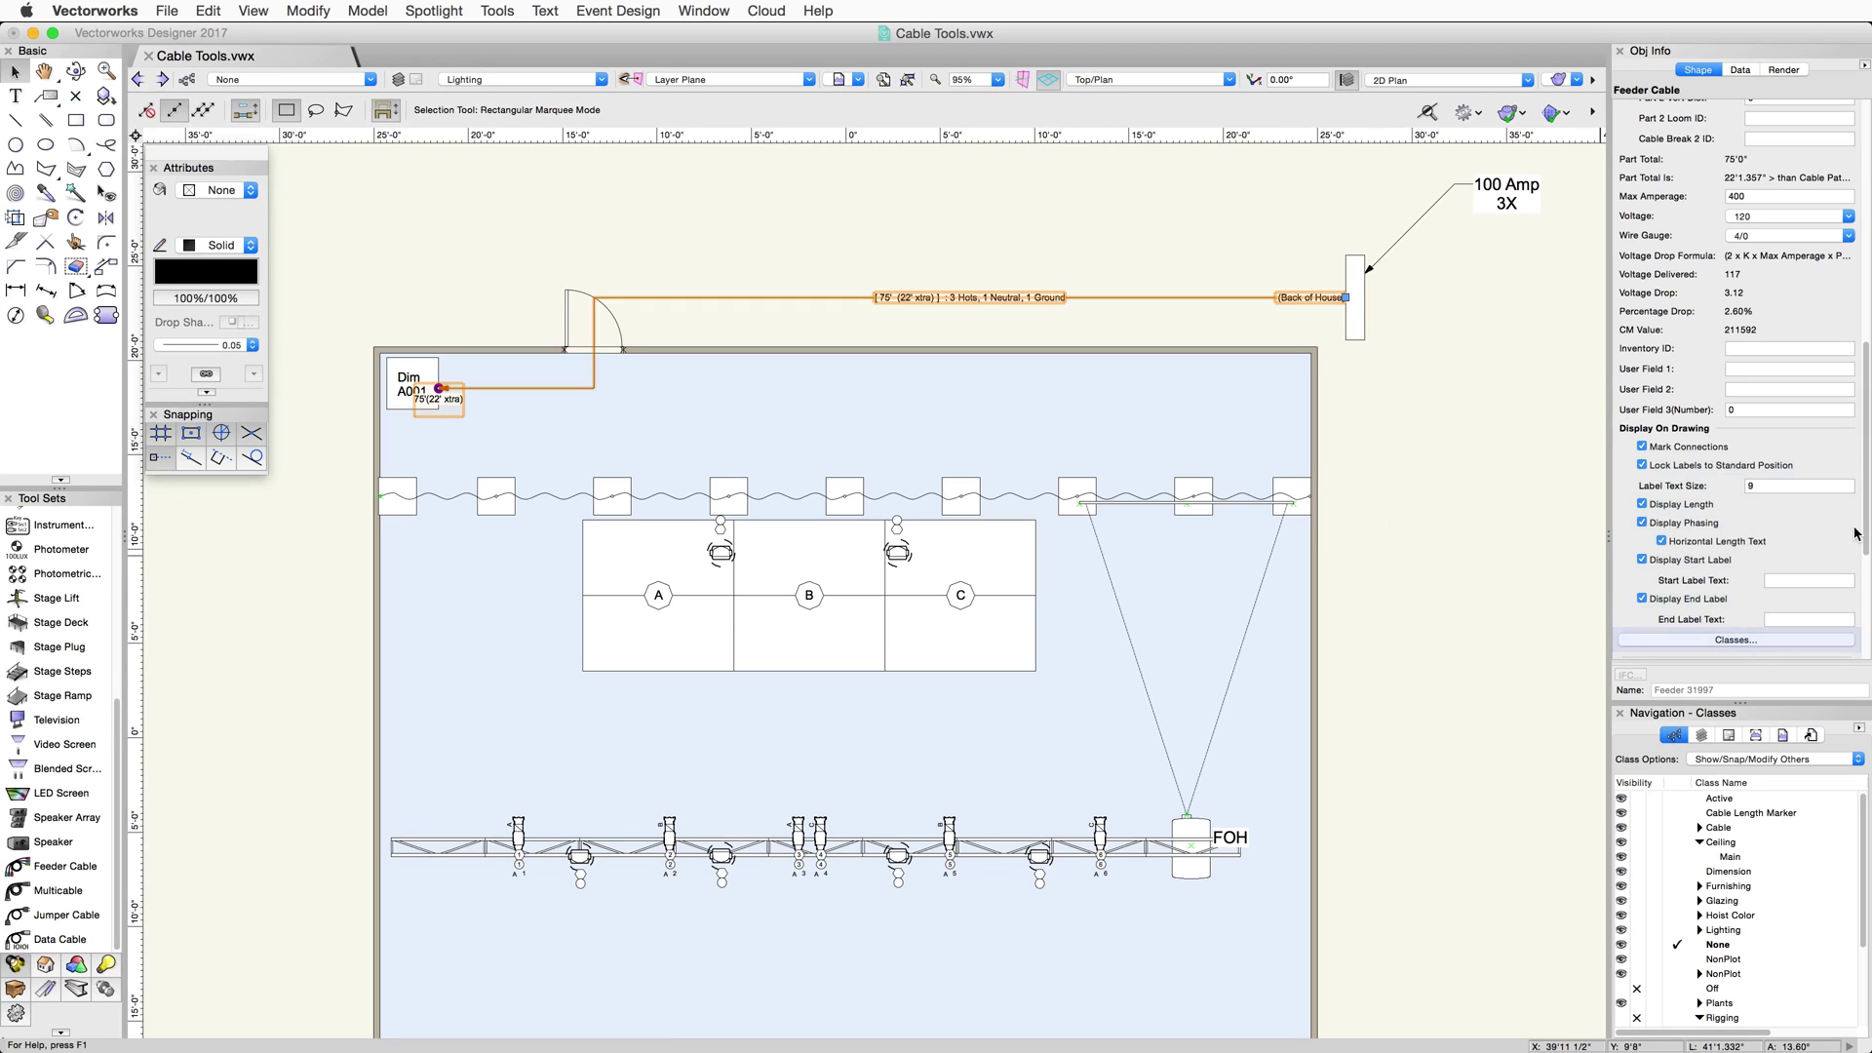
Step: Review the classes assigned to the feeder cable's start, middle and end labels, and accept the Cable-Feeder prefix
{"action": "left_click", "coordinate": [1723, 639]}
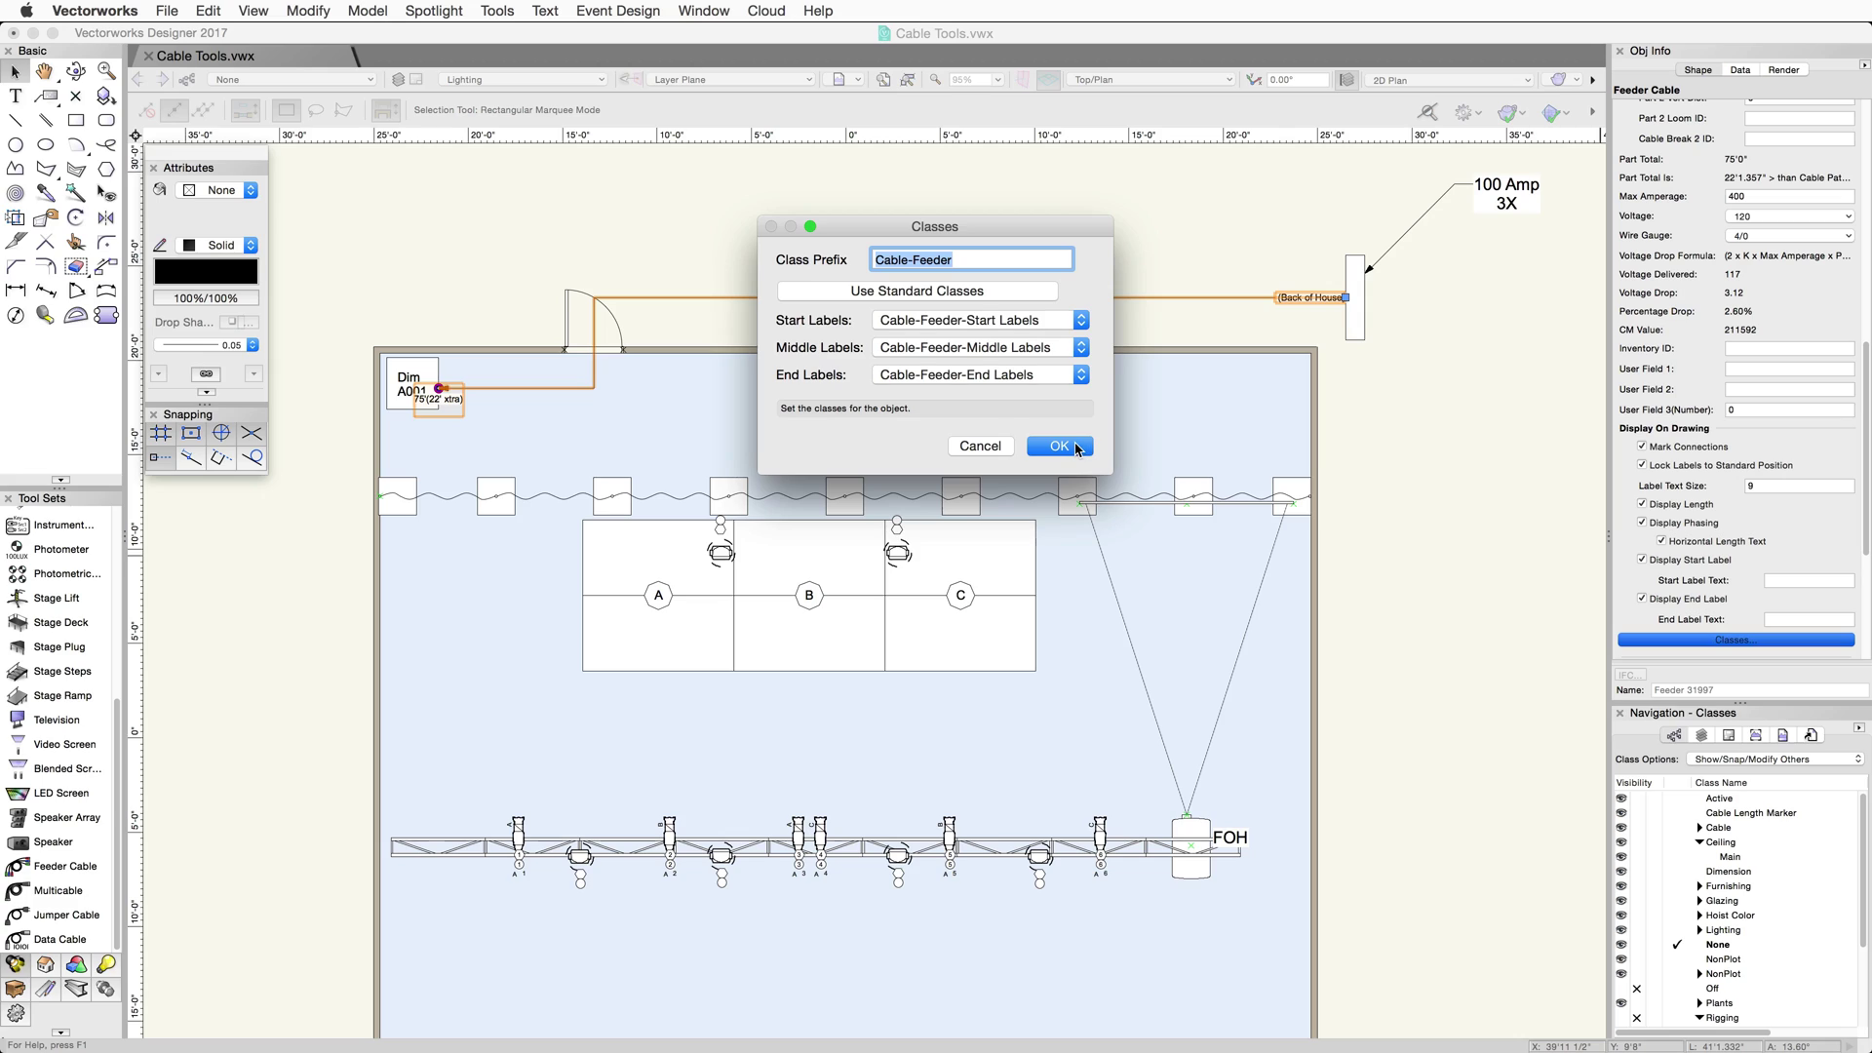
{"action": "left_click", "coordinate": [1058, 446]}
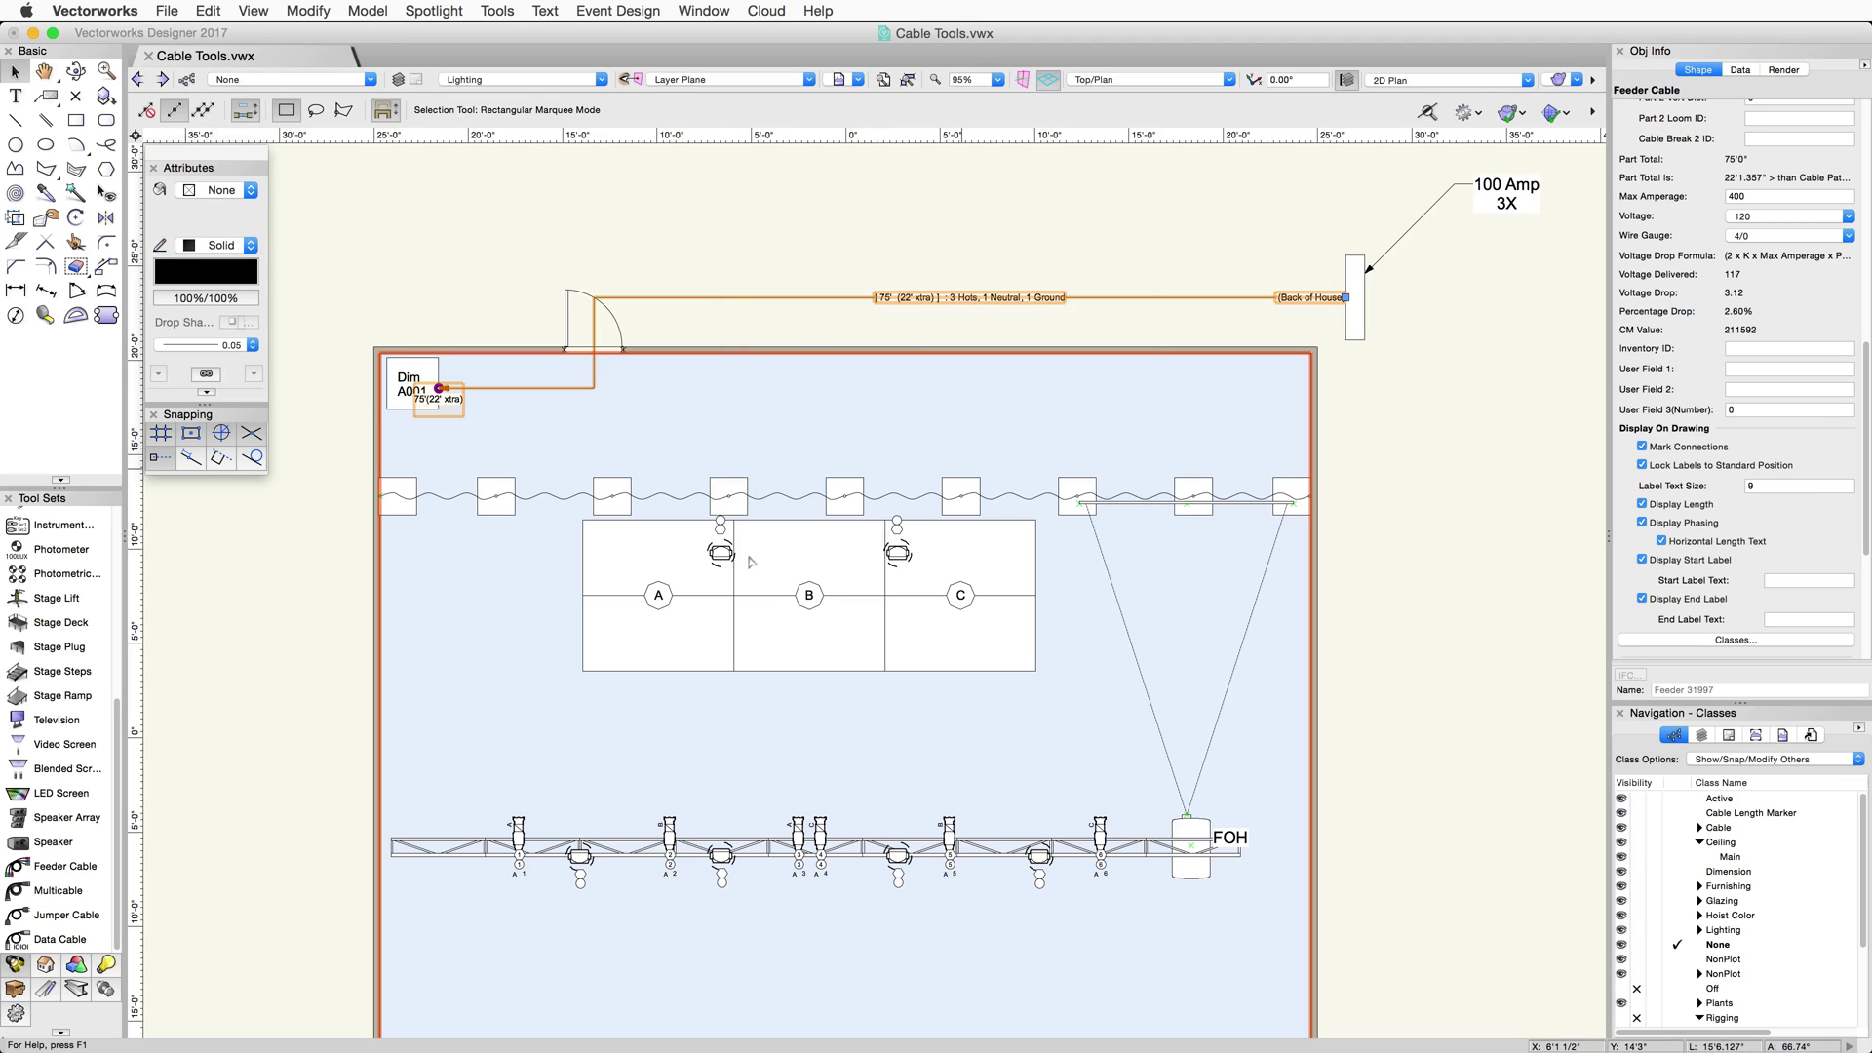
Step: Draw a jumper cable about 21'1" long from the dimmer rack to the fixture between decks A and B, with an L6-20 connector
{"action": "left_click", "coordinate": [39, 916]}
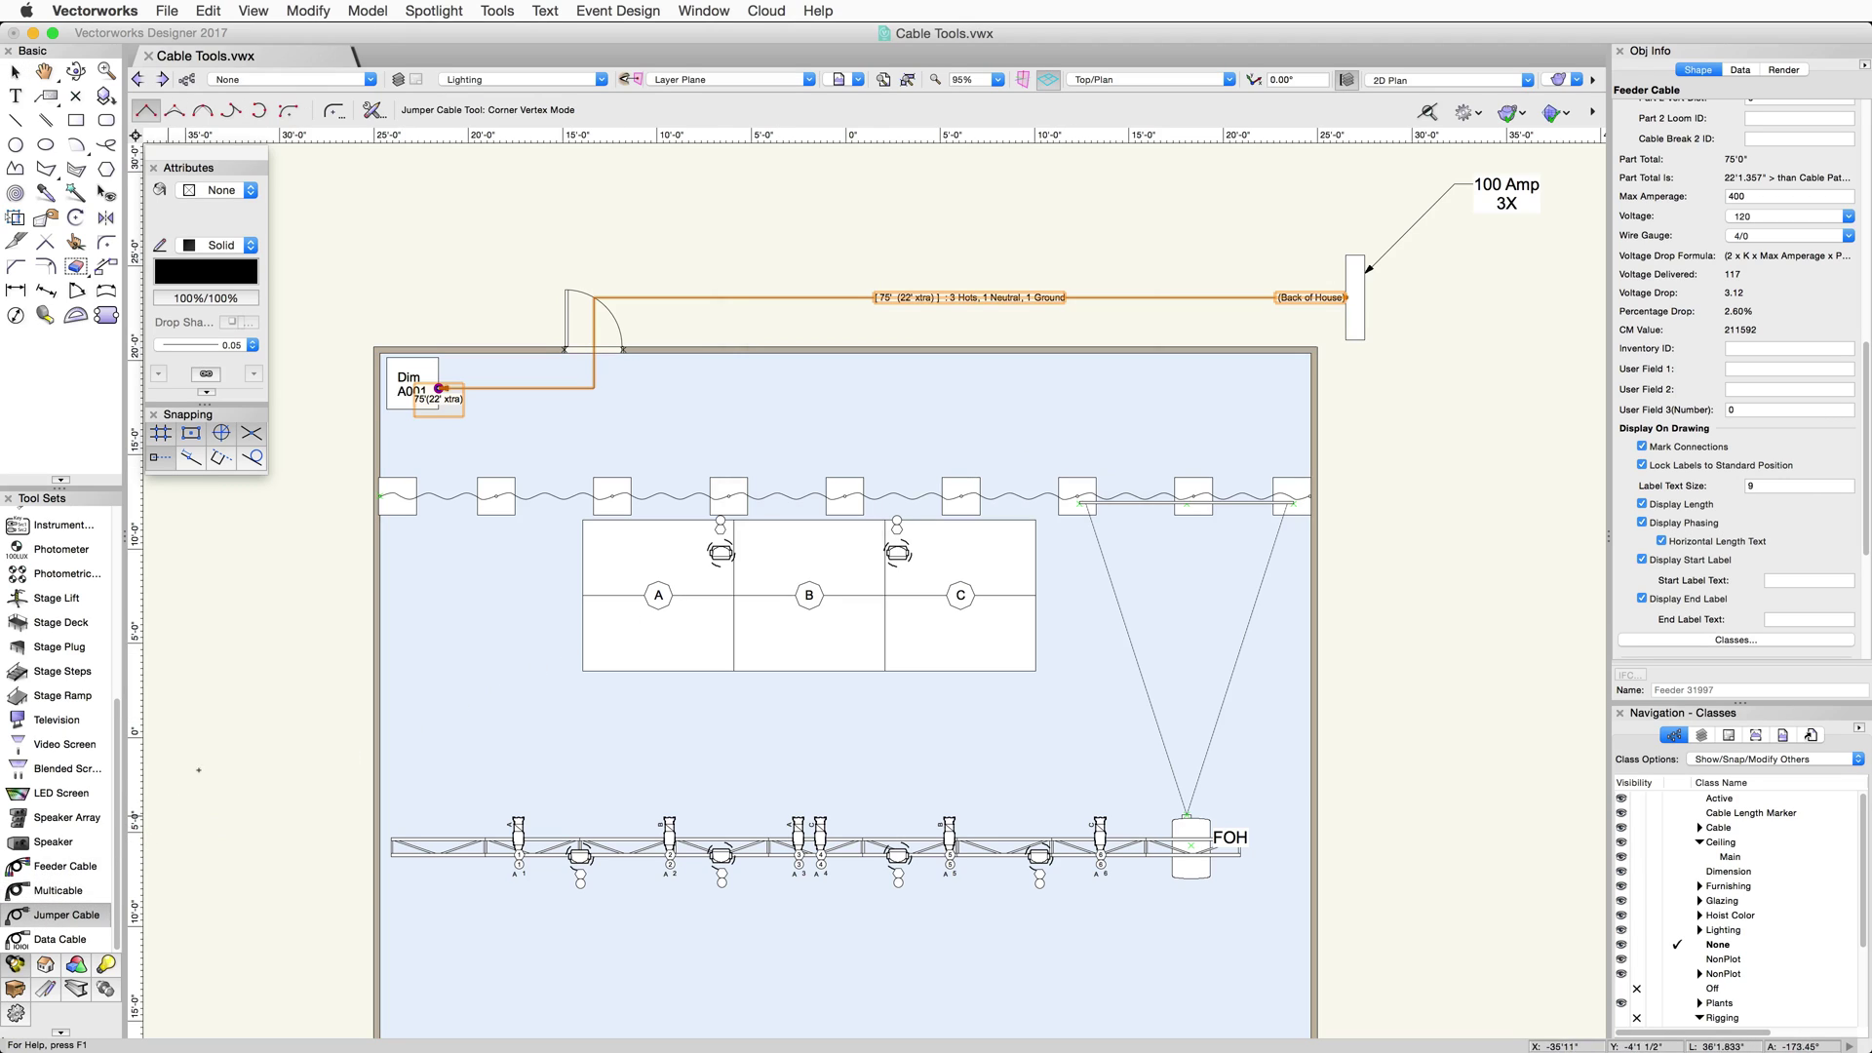
{"action": "left_click", "coordinate": [437, 410]}
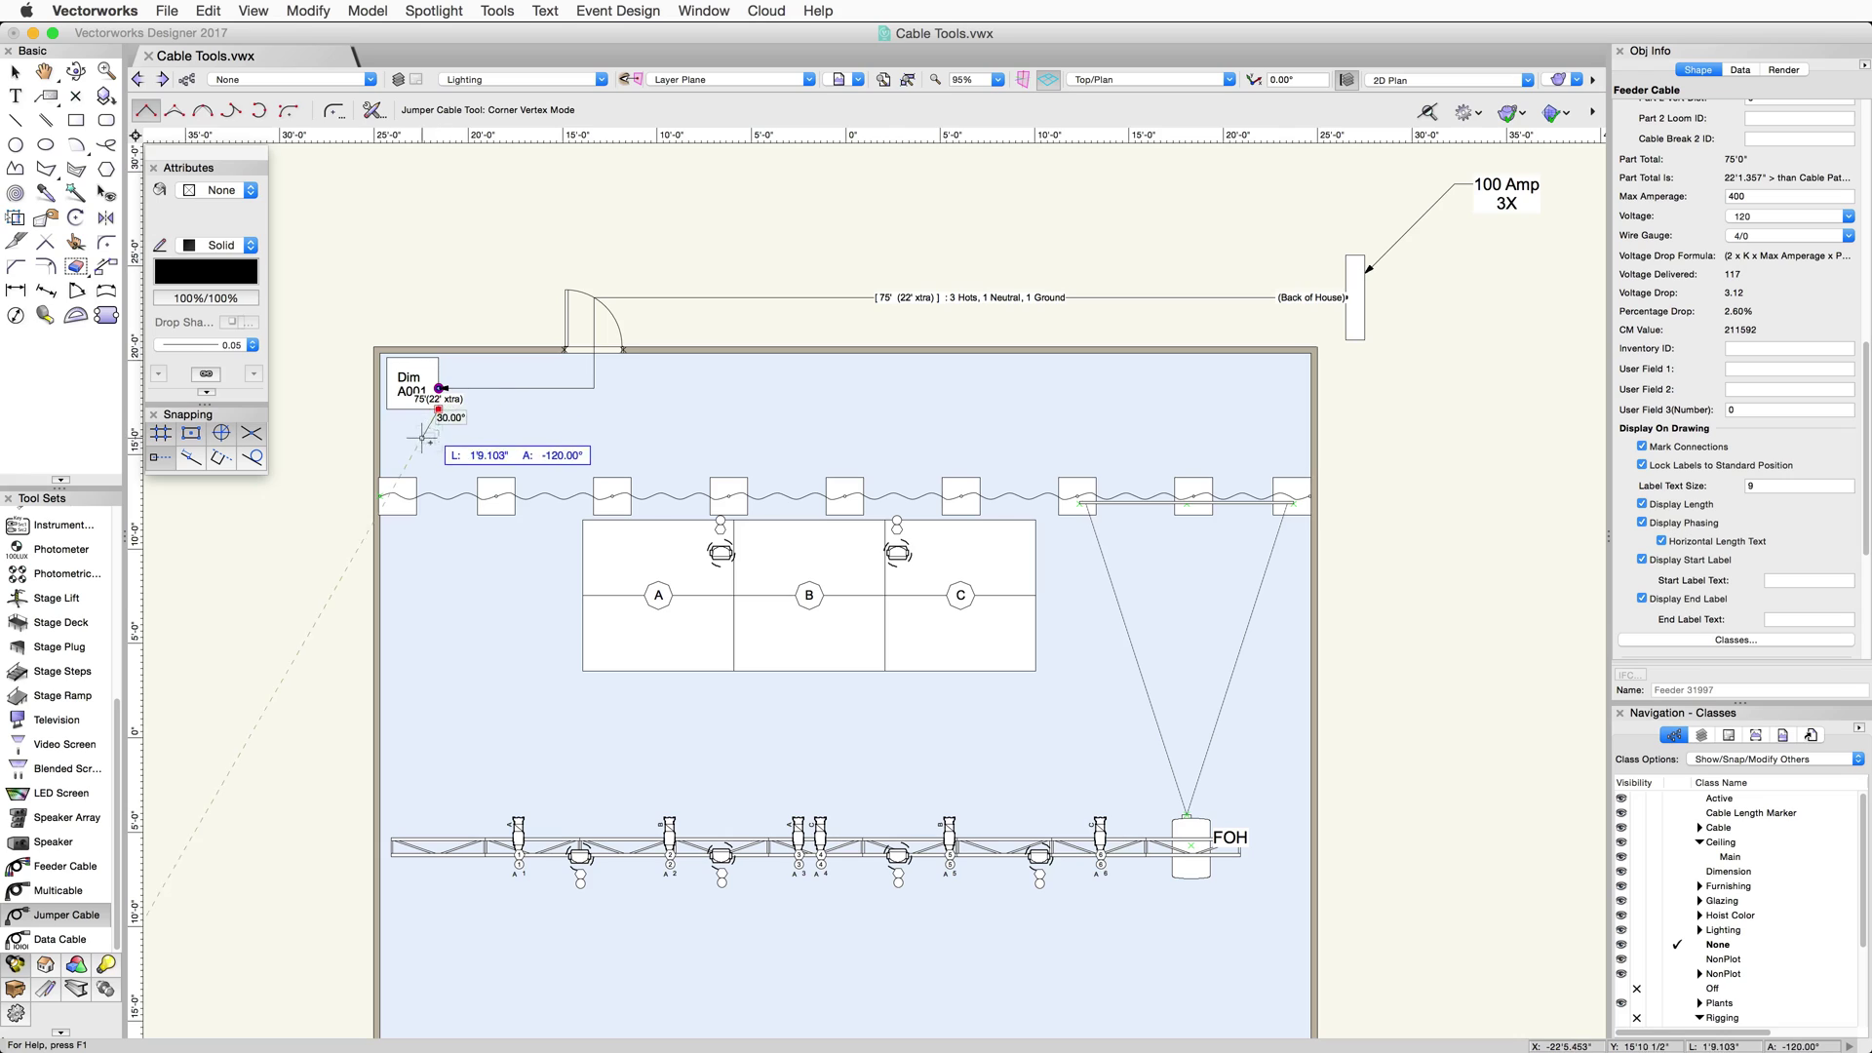
{"action": "left_click", "coordinate": [439, 471]}
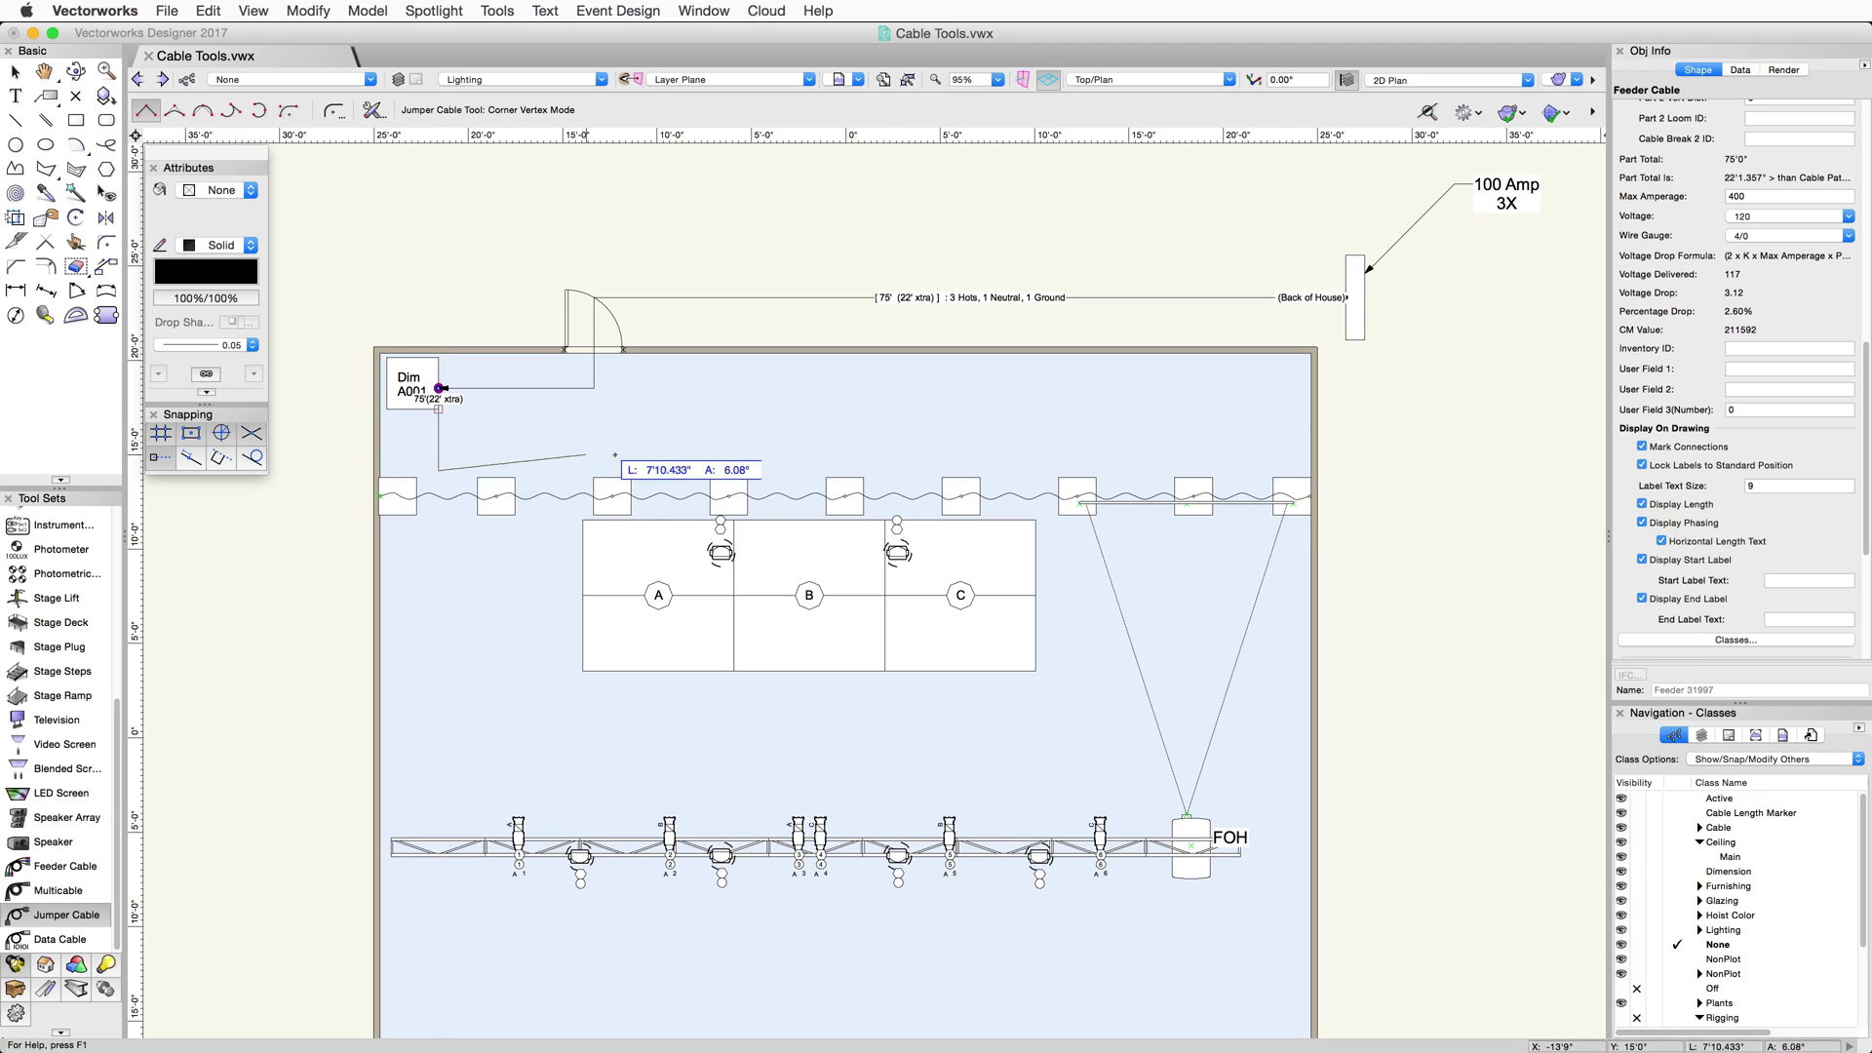
{"action": "left_click", "coordinate": [686, 471]}
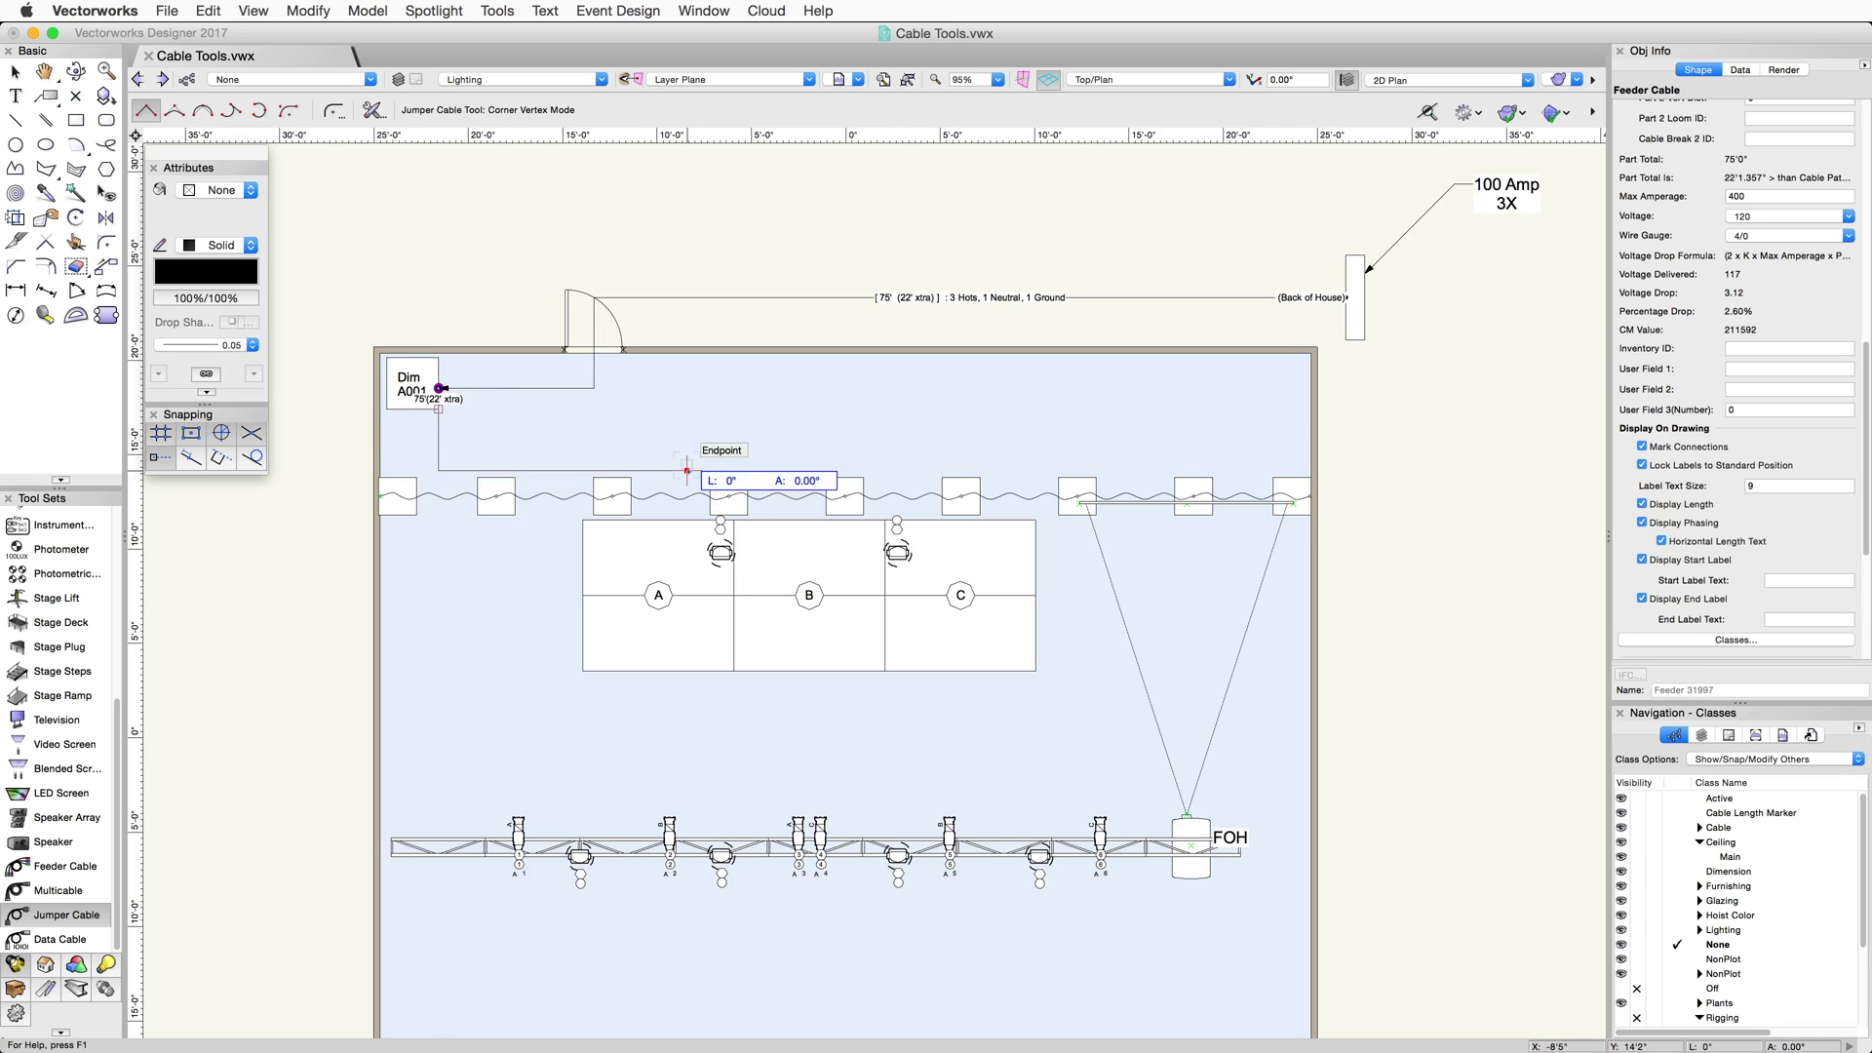
{"action": "double_click", "coordinate": [721, 553]}
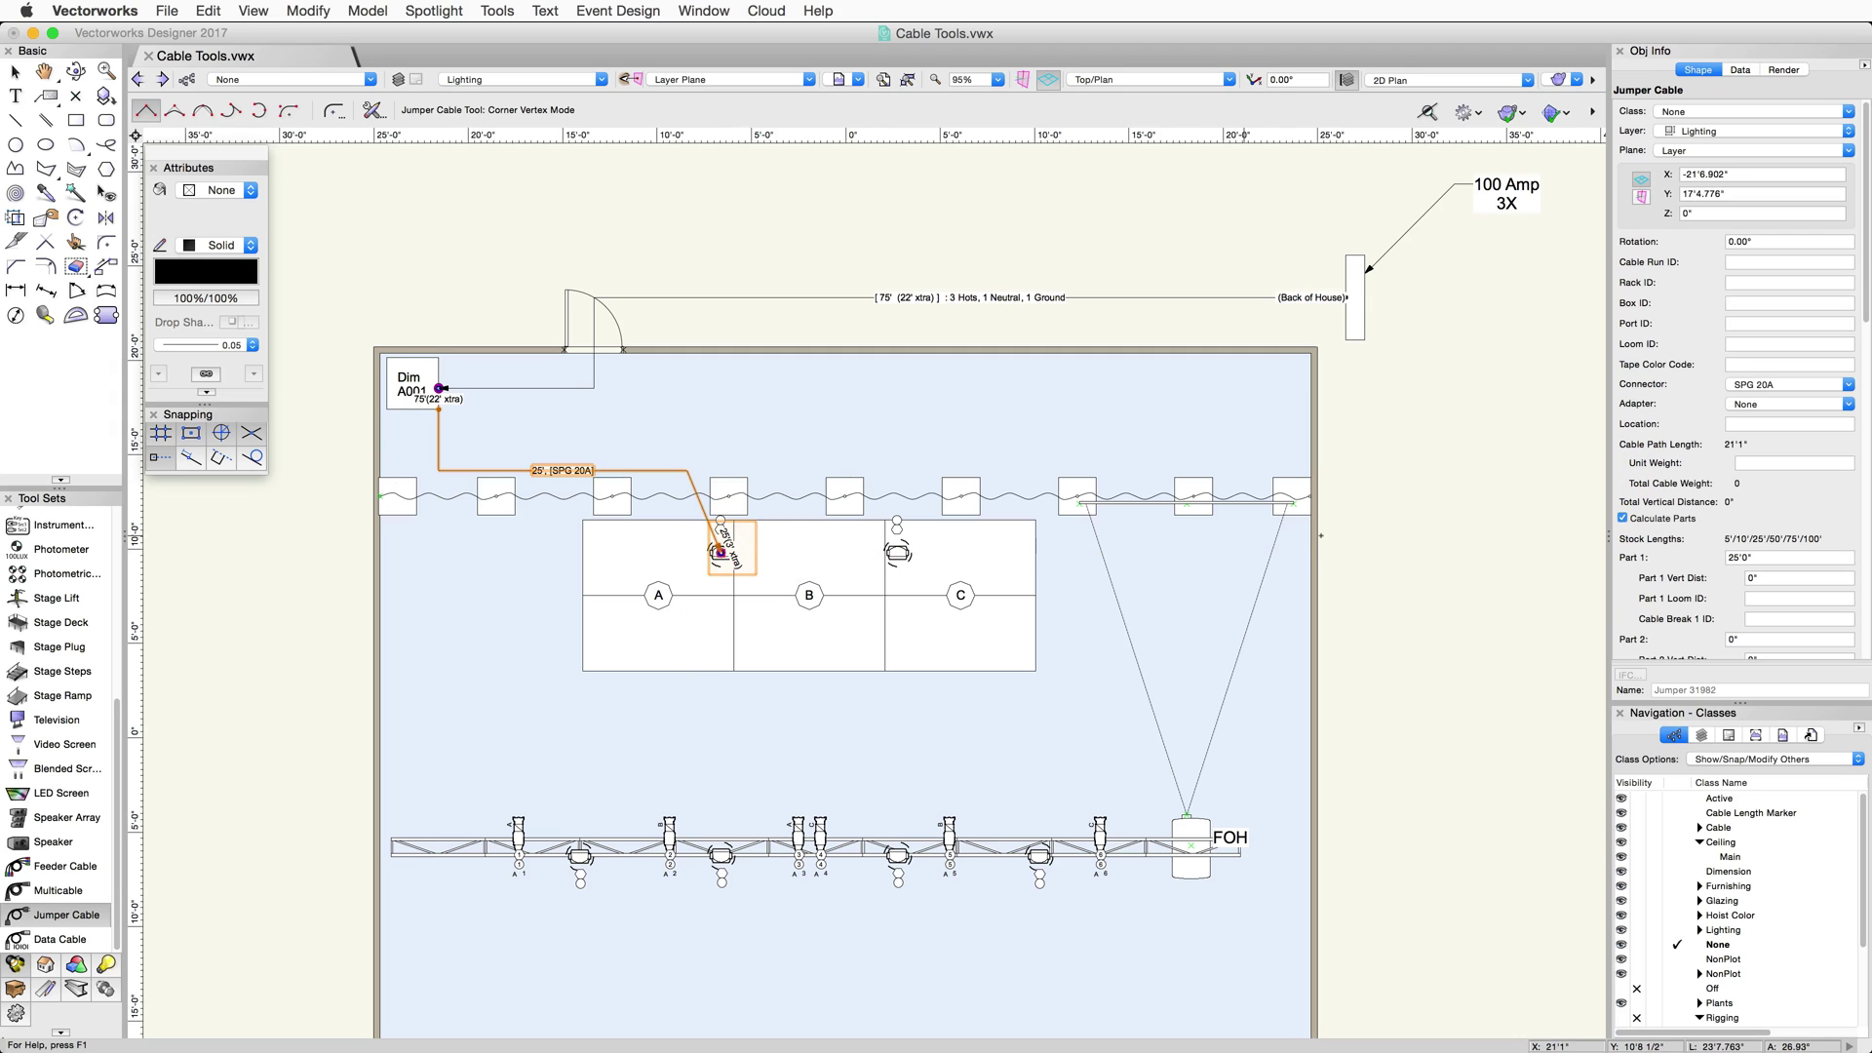
{"action": "left_click", "coordinate": [1848, 385]}
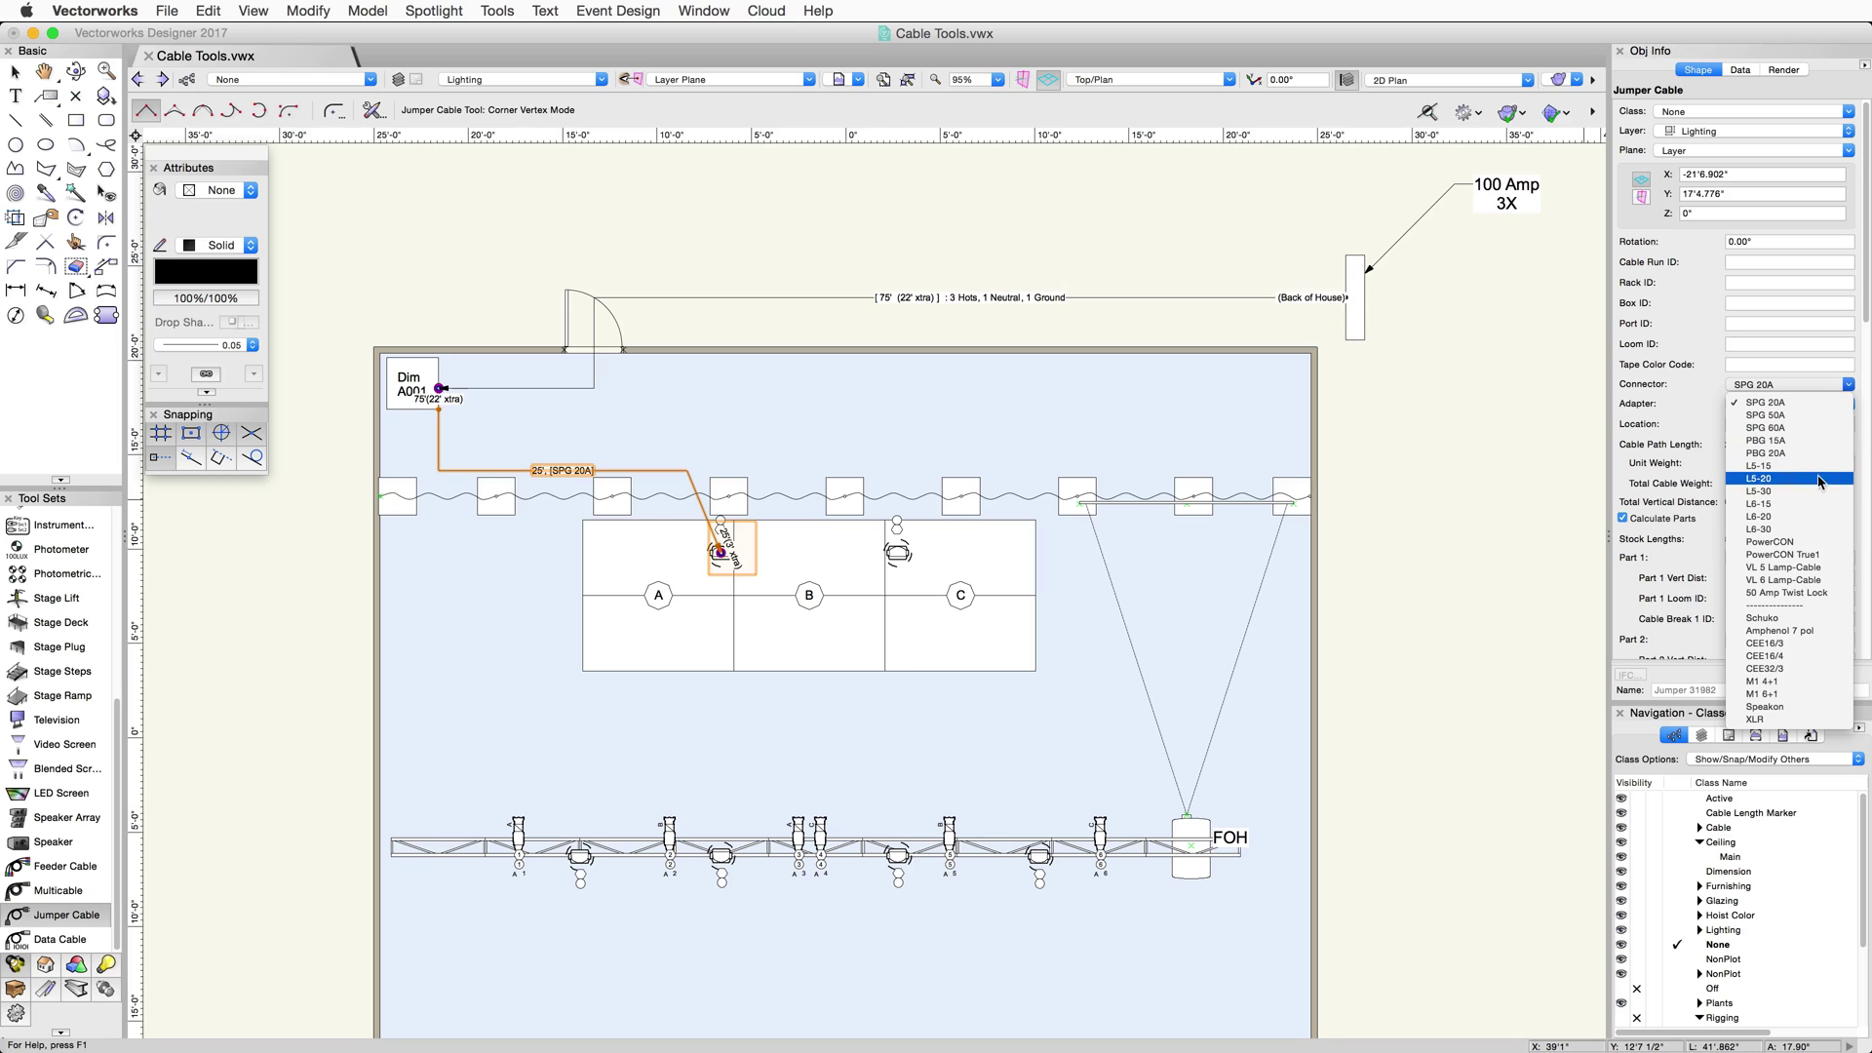
{"action": "left_click", "coordinate": [1822, 517]}
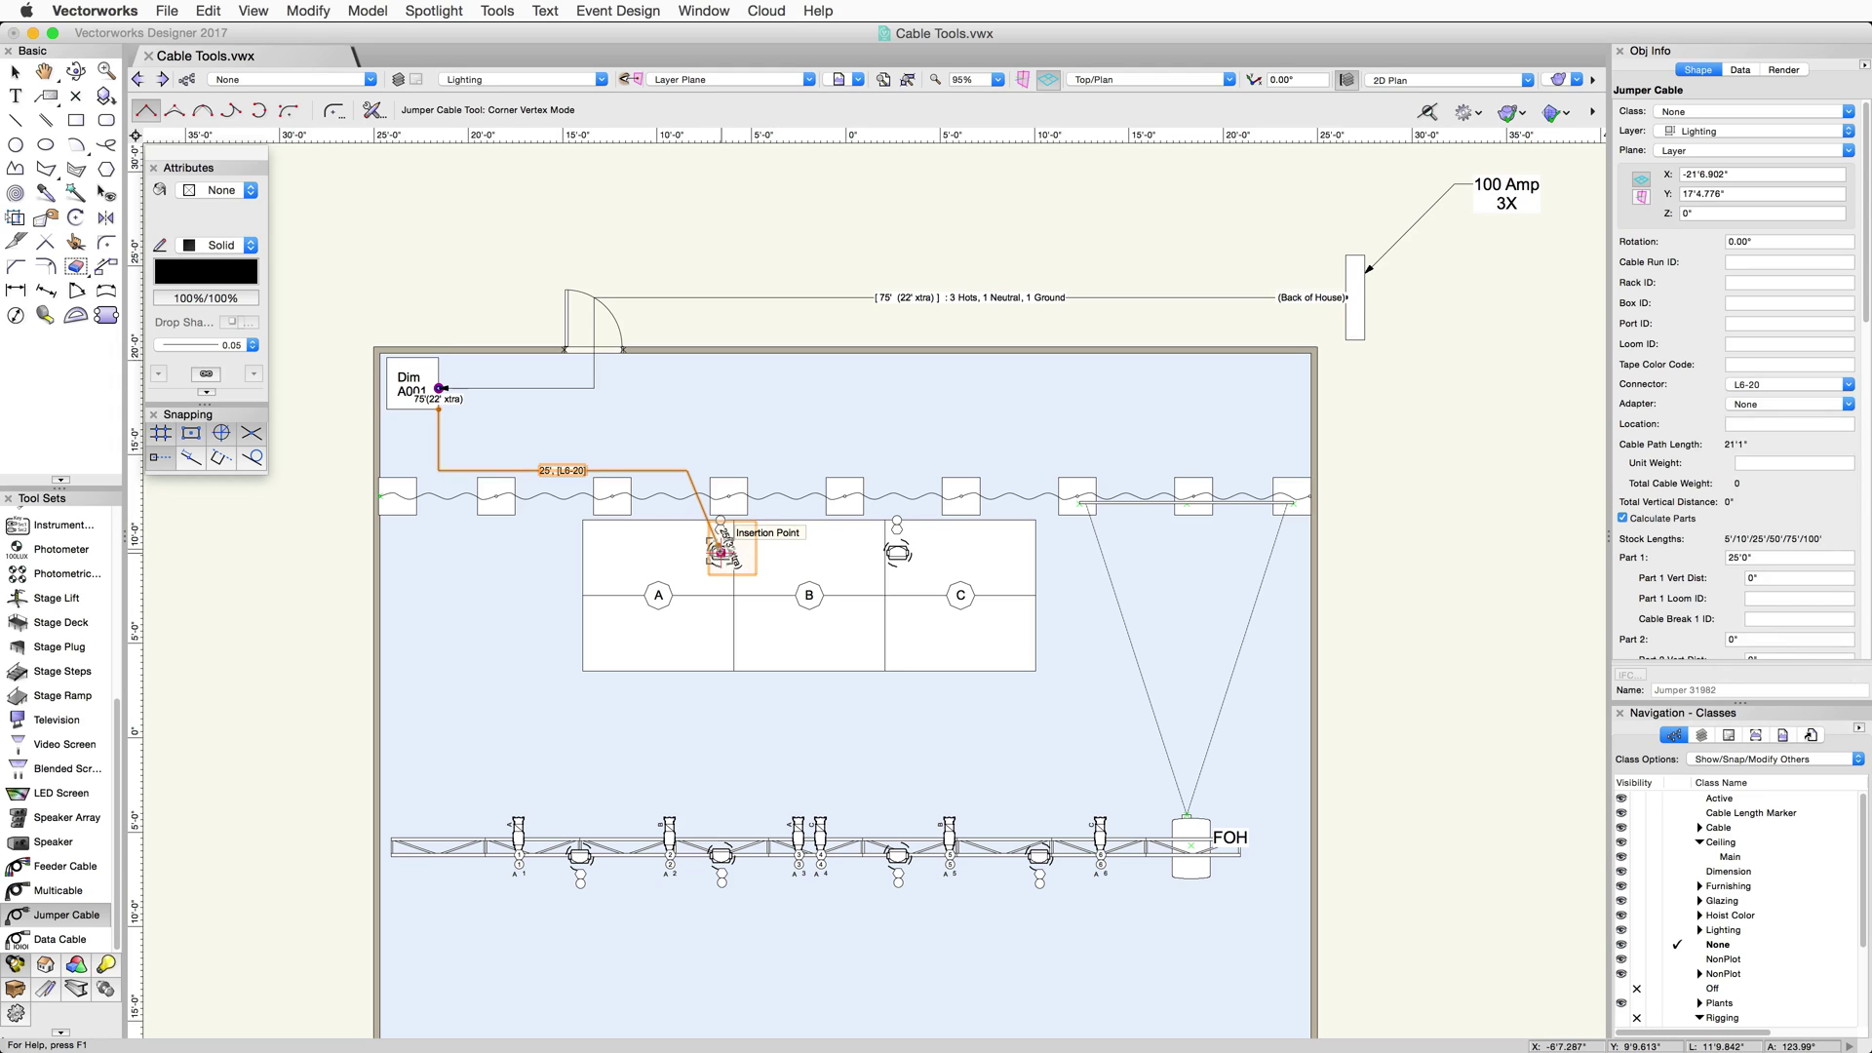
Step: Draw a jumper cable about 9'4" long between the two deck fixtures and set its connector to PowerCON
{"action": "left_click", "coordinate": [722, 553]}
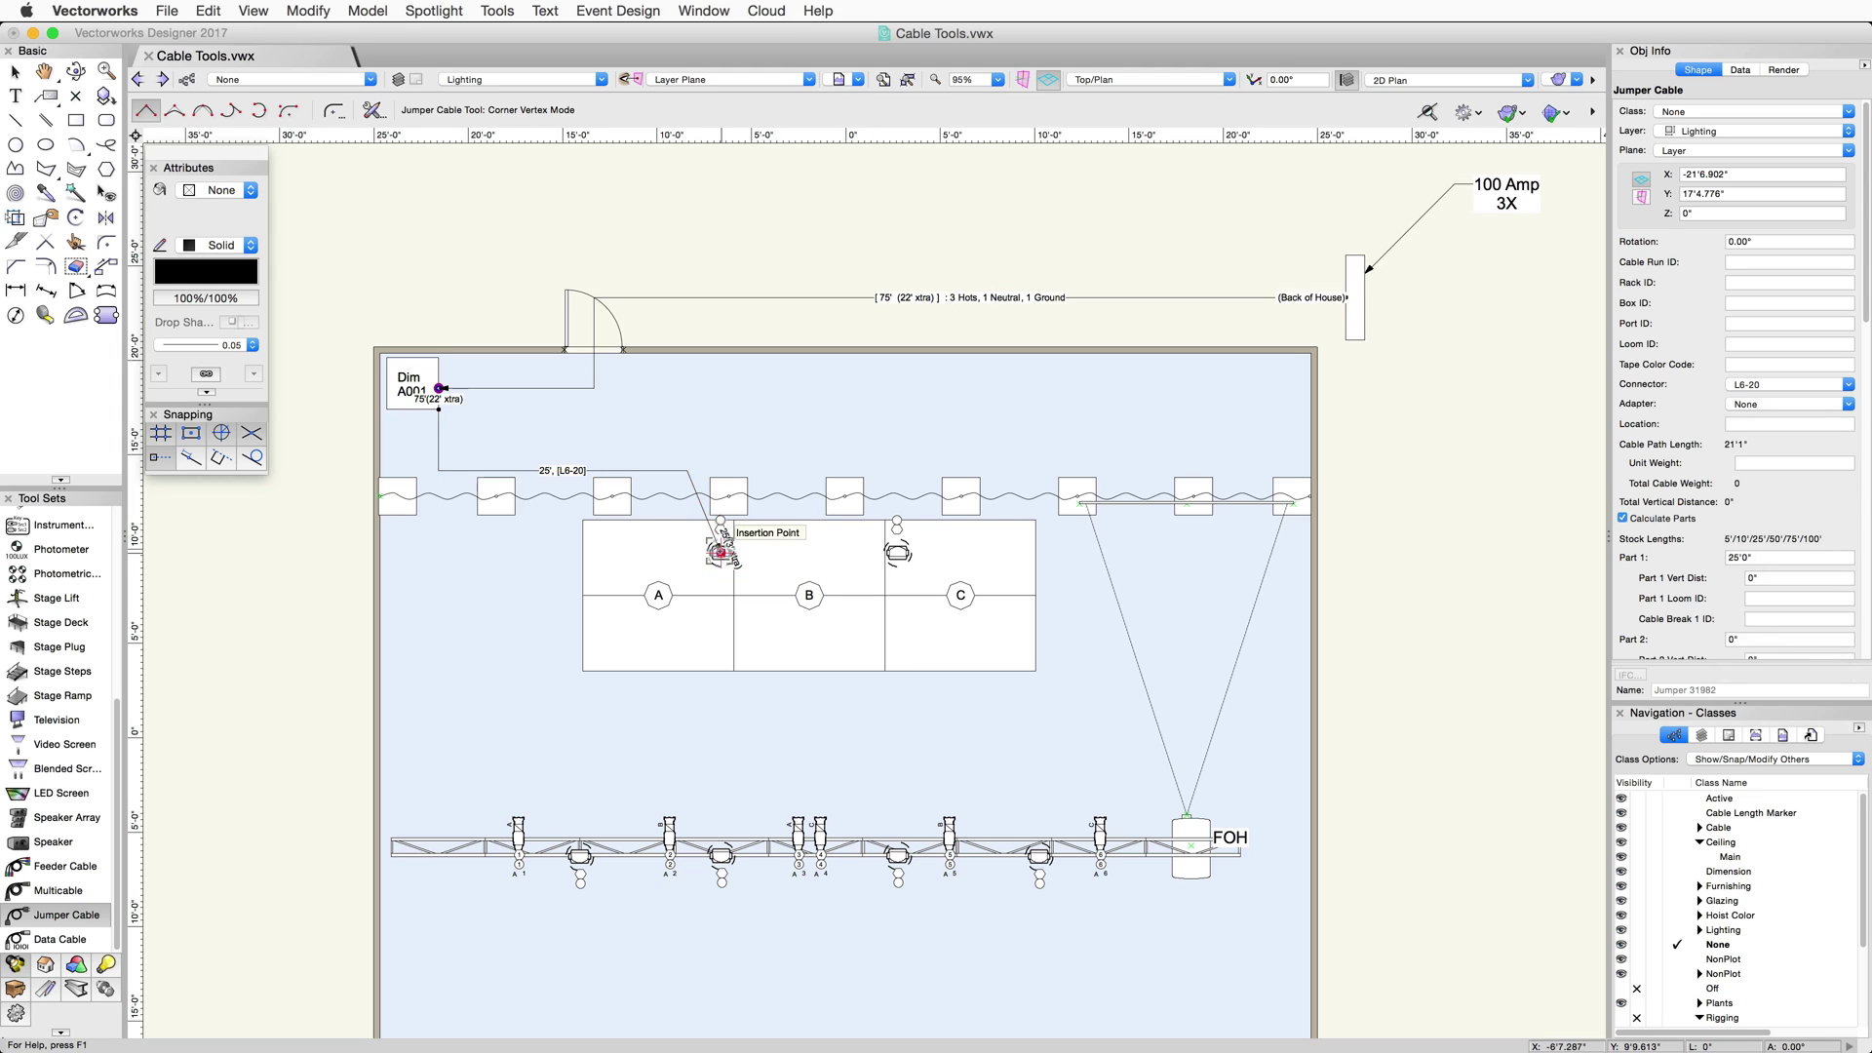
{"action": "double_click", "coordinate": [896, 553]}
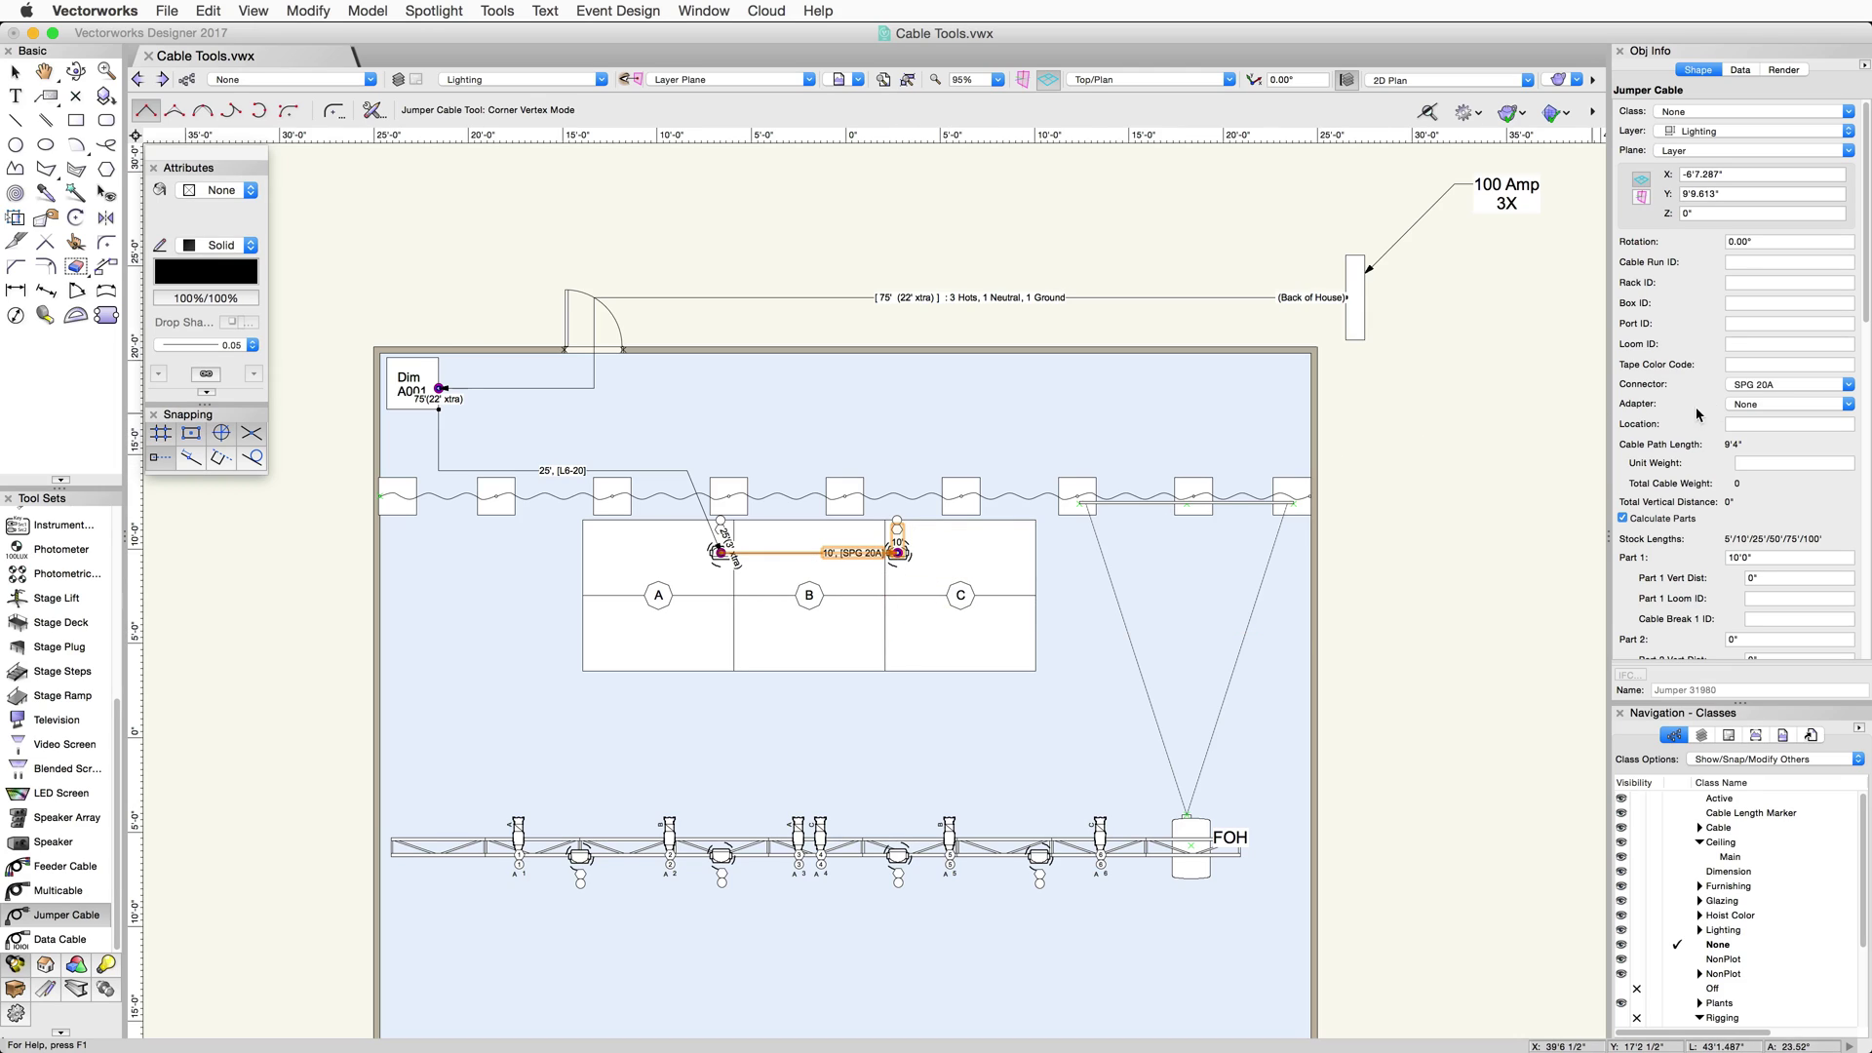
{"action": "left_click", "coordinate": [1847, 385]}
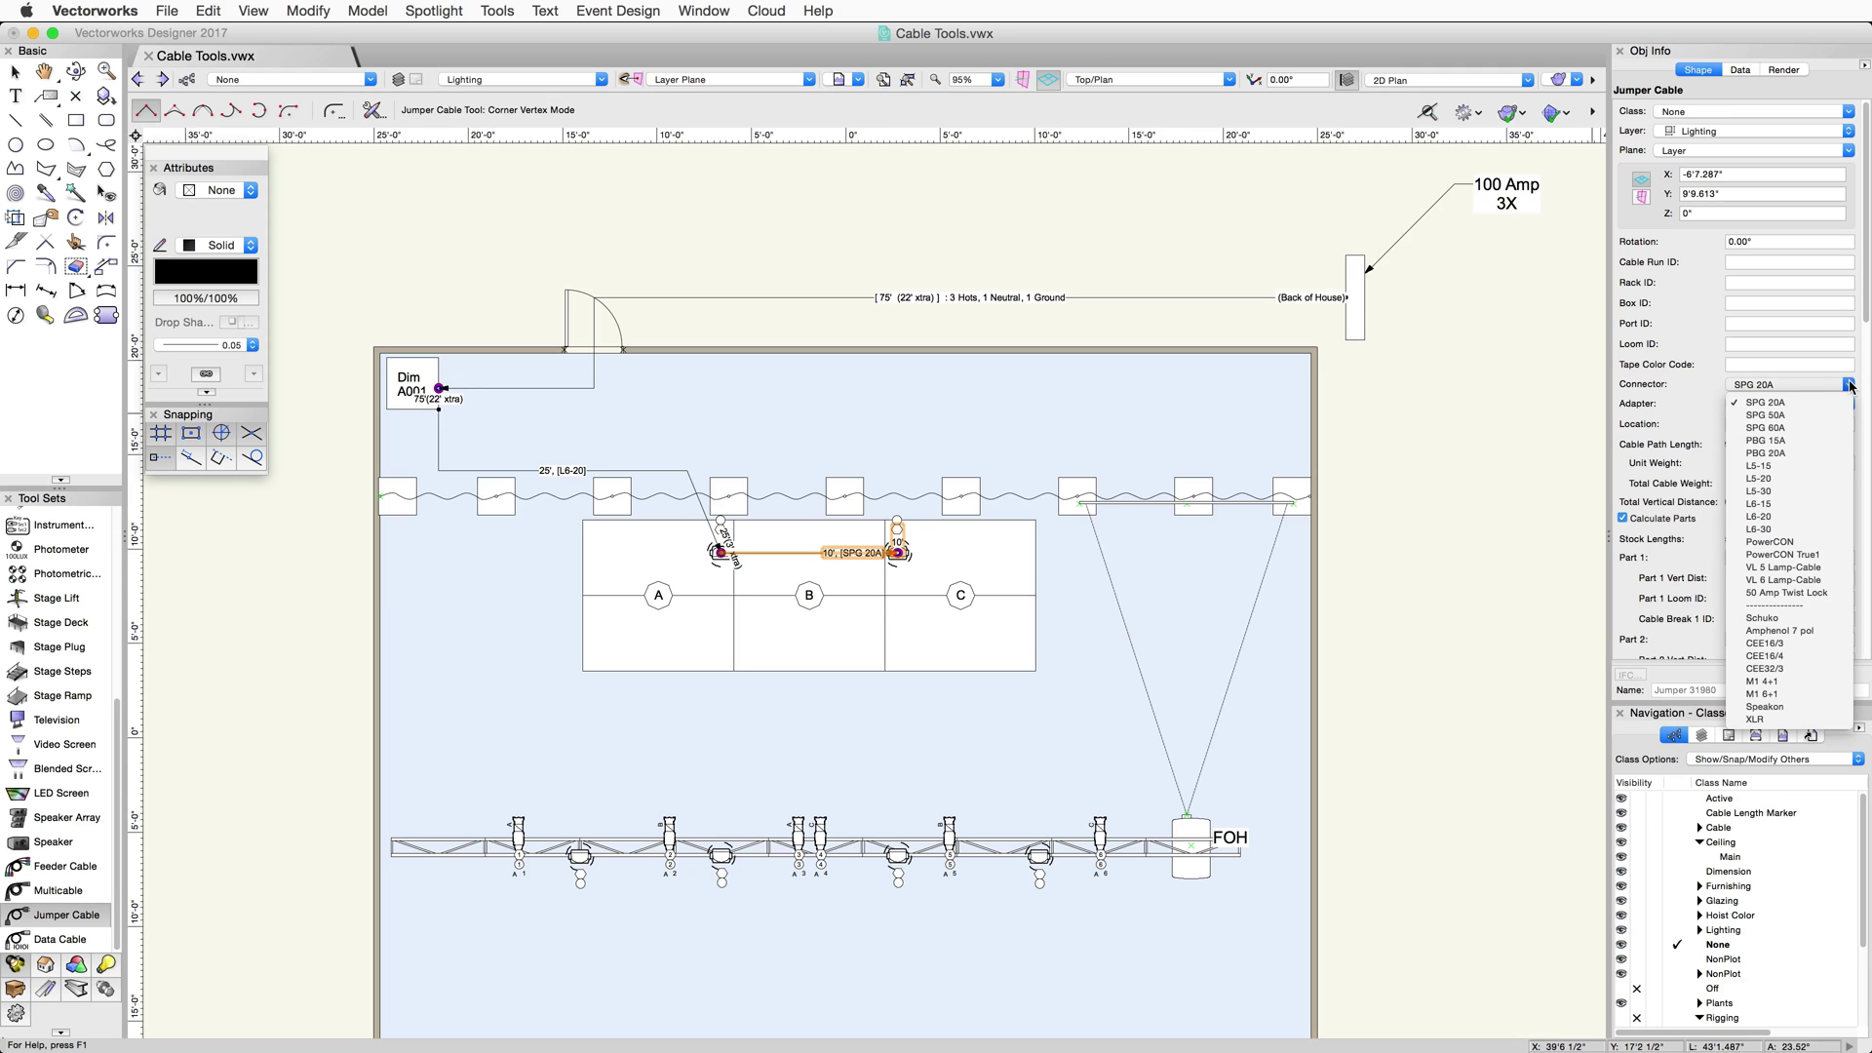
{"action": "left_click", "coordinate": [1829, 543]}
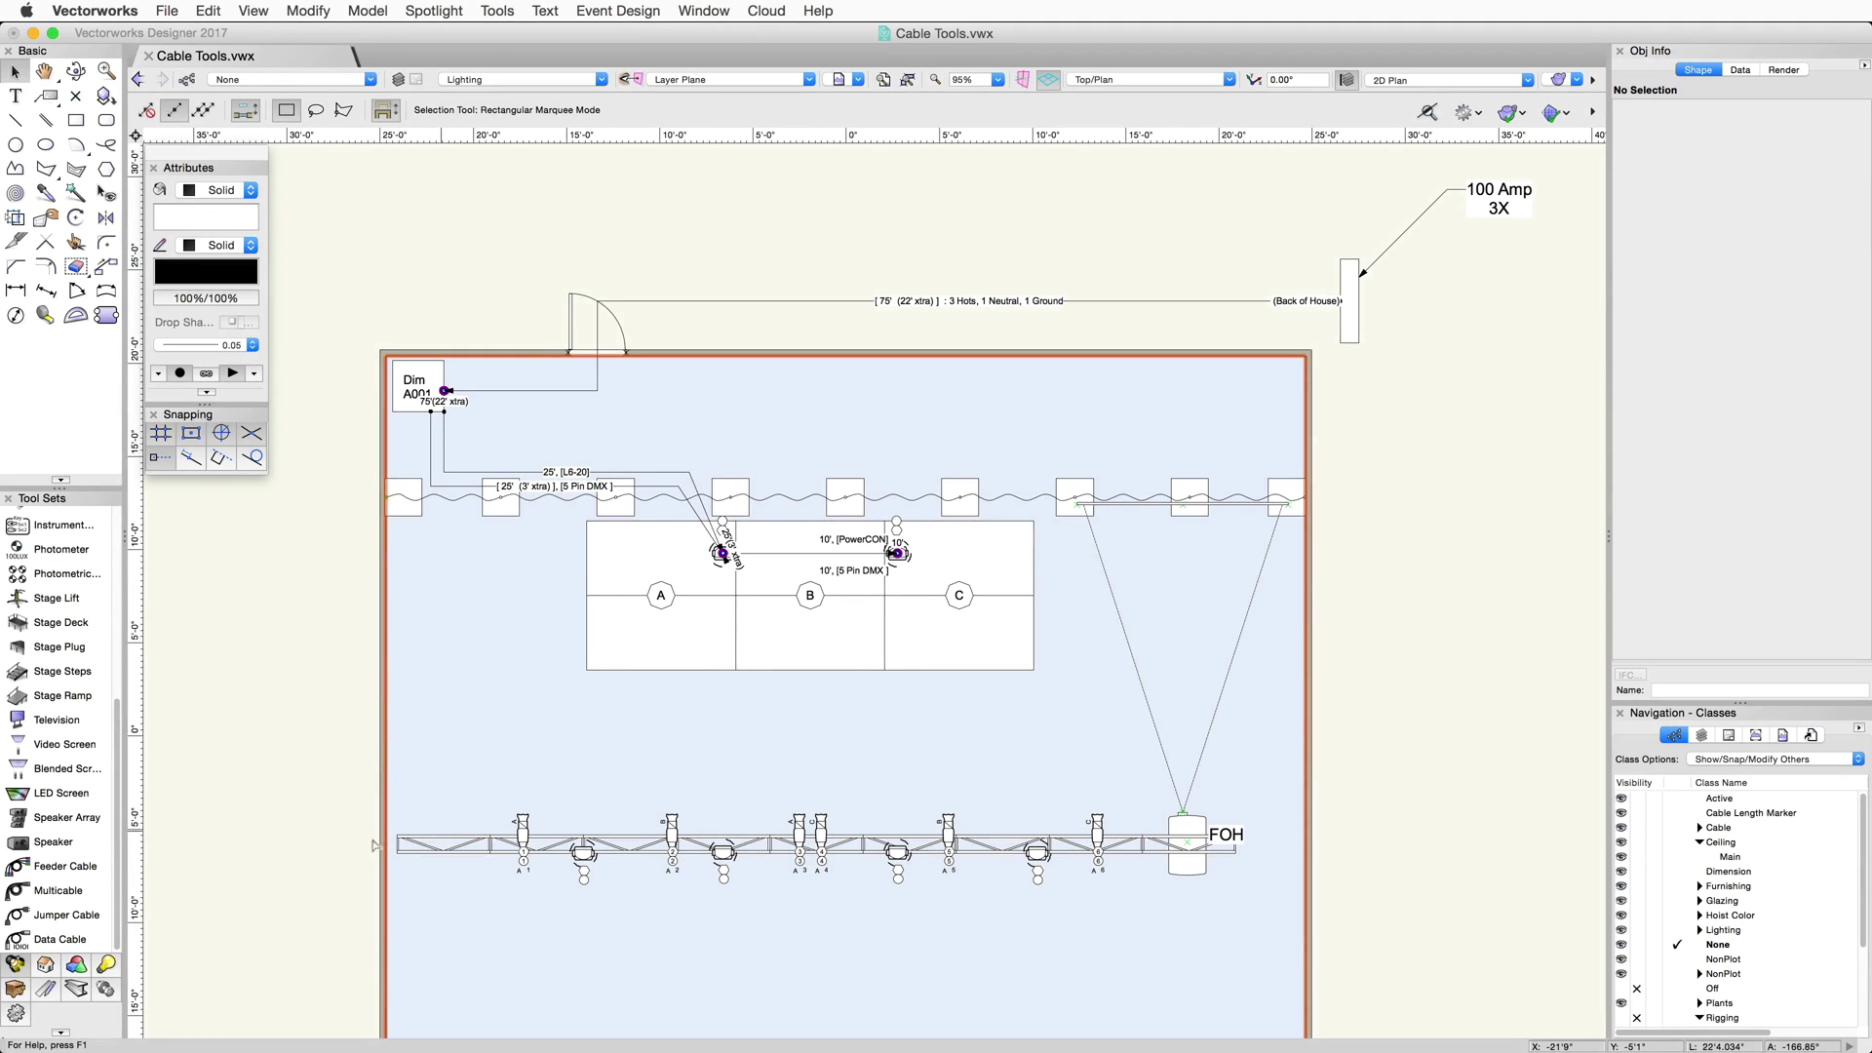
Step: Draw an L-shaped multicable about 51' long from the dimmer rack's lower-left corner, down along the wall, to below the truss's midpoint
{"action": "left_click", "coordinate": [58, 890]}
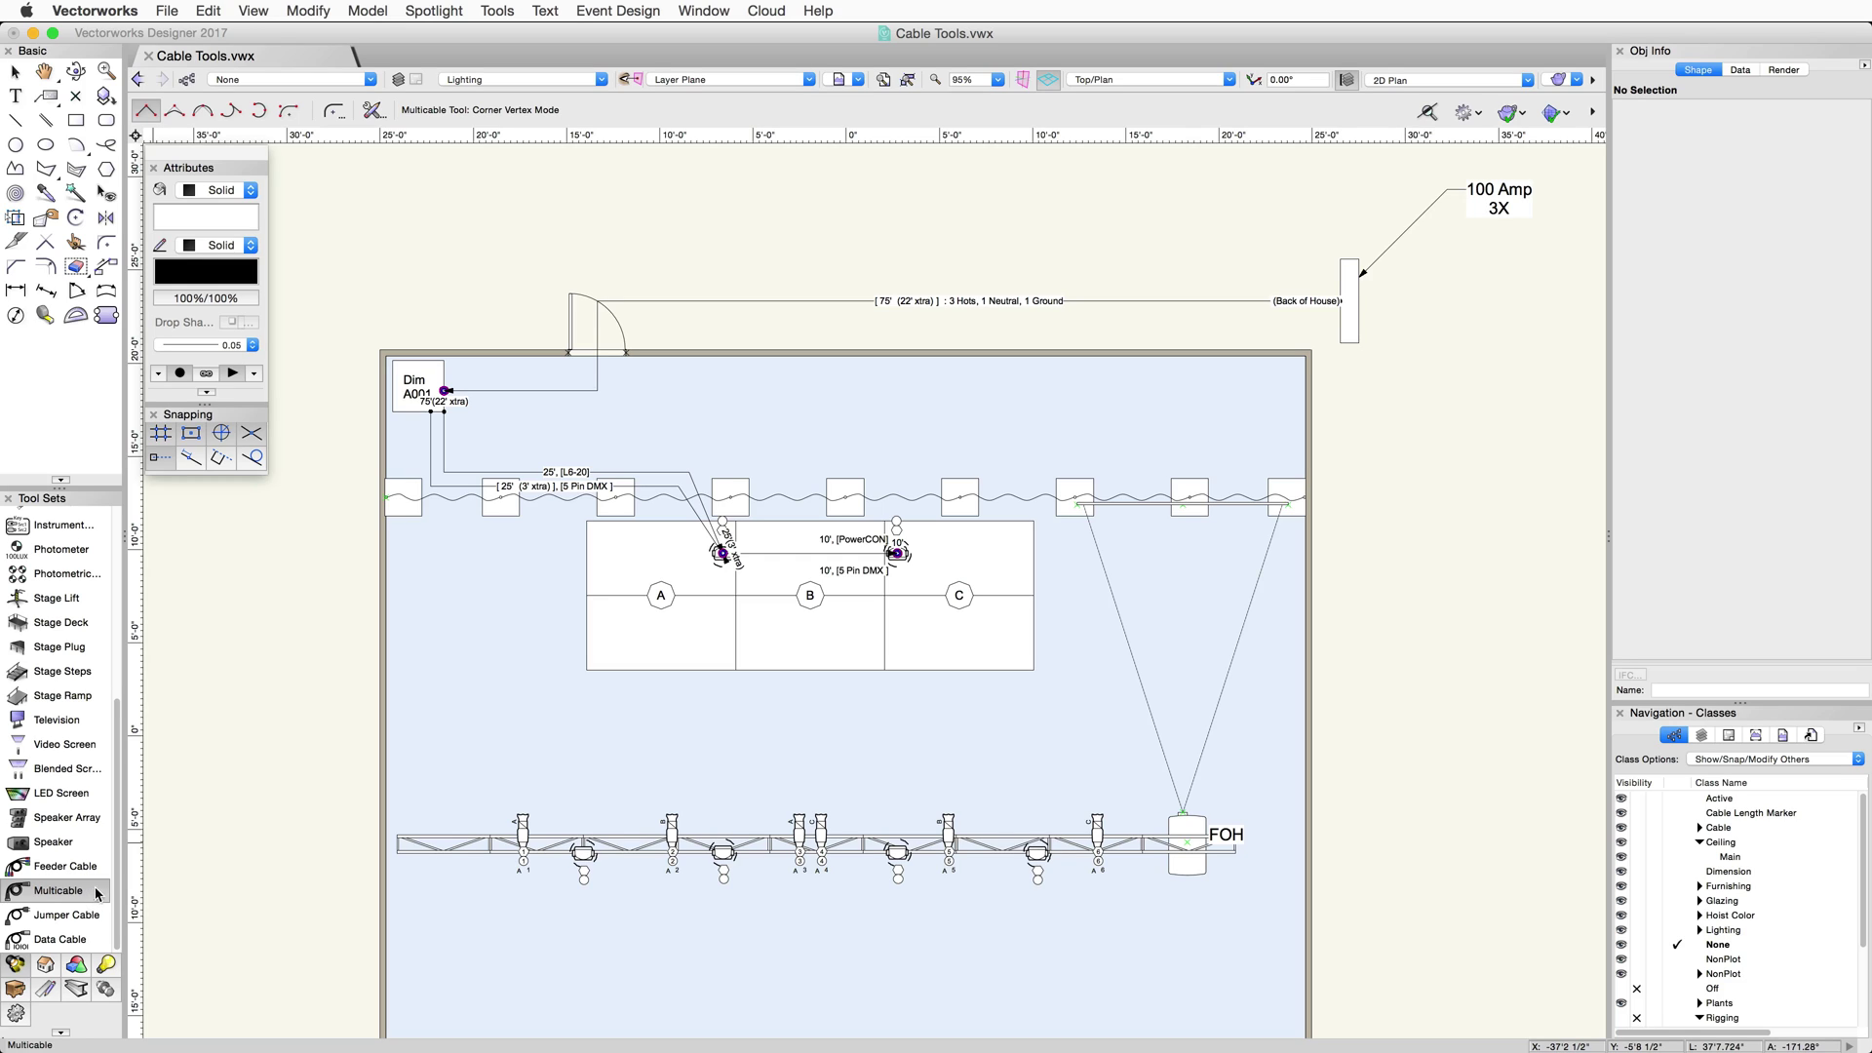
{"action": "left_click", "coordinate": [393, 412]}
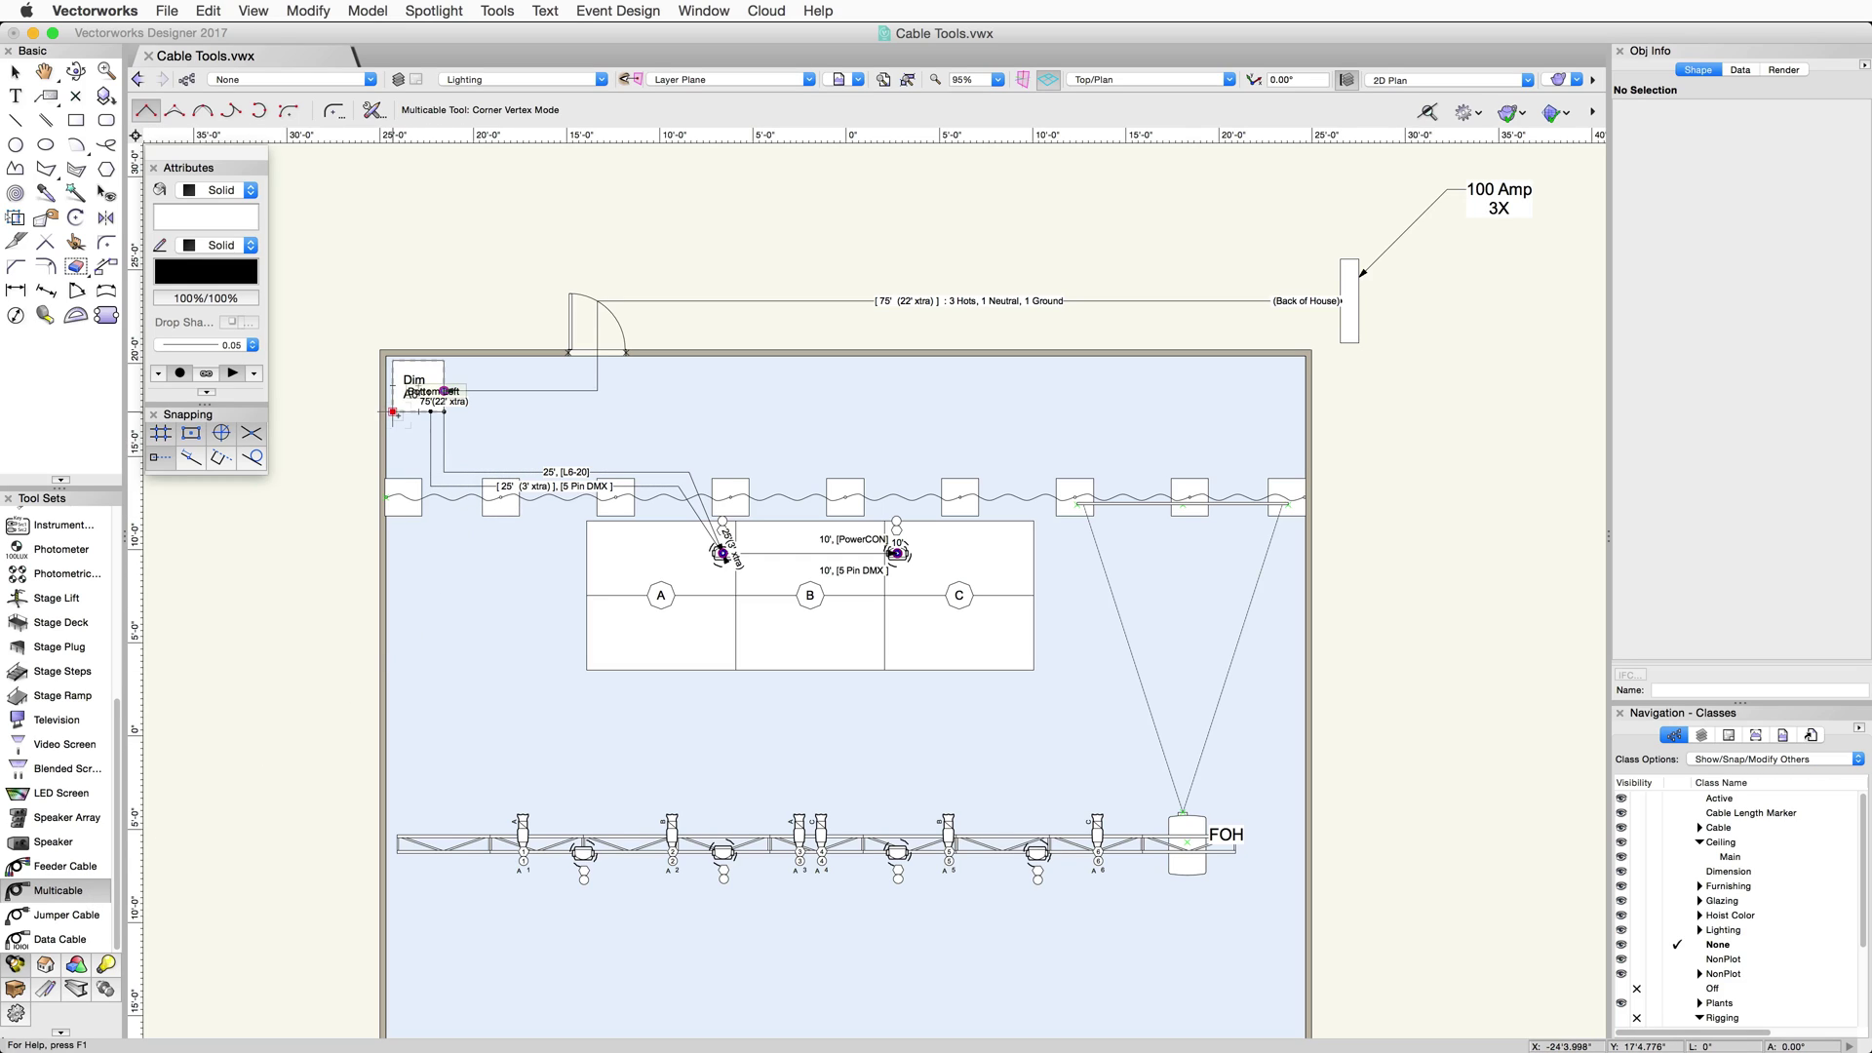
{"action": "left_click", "coordinate": [393, 924]}
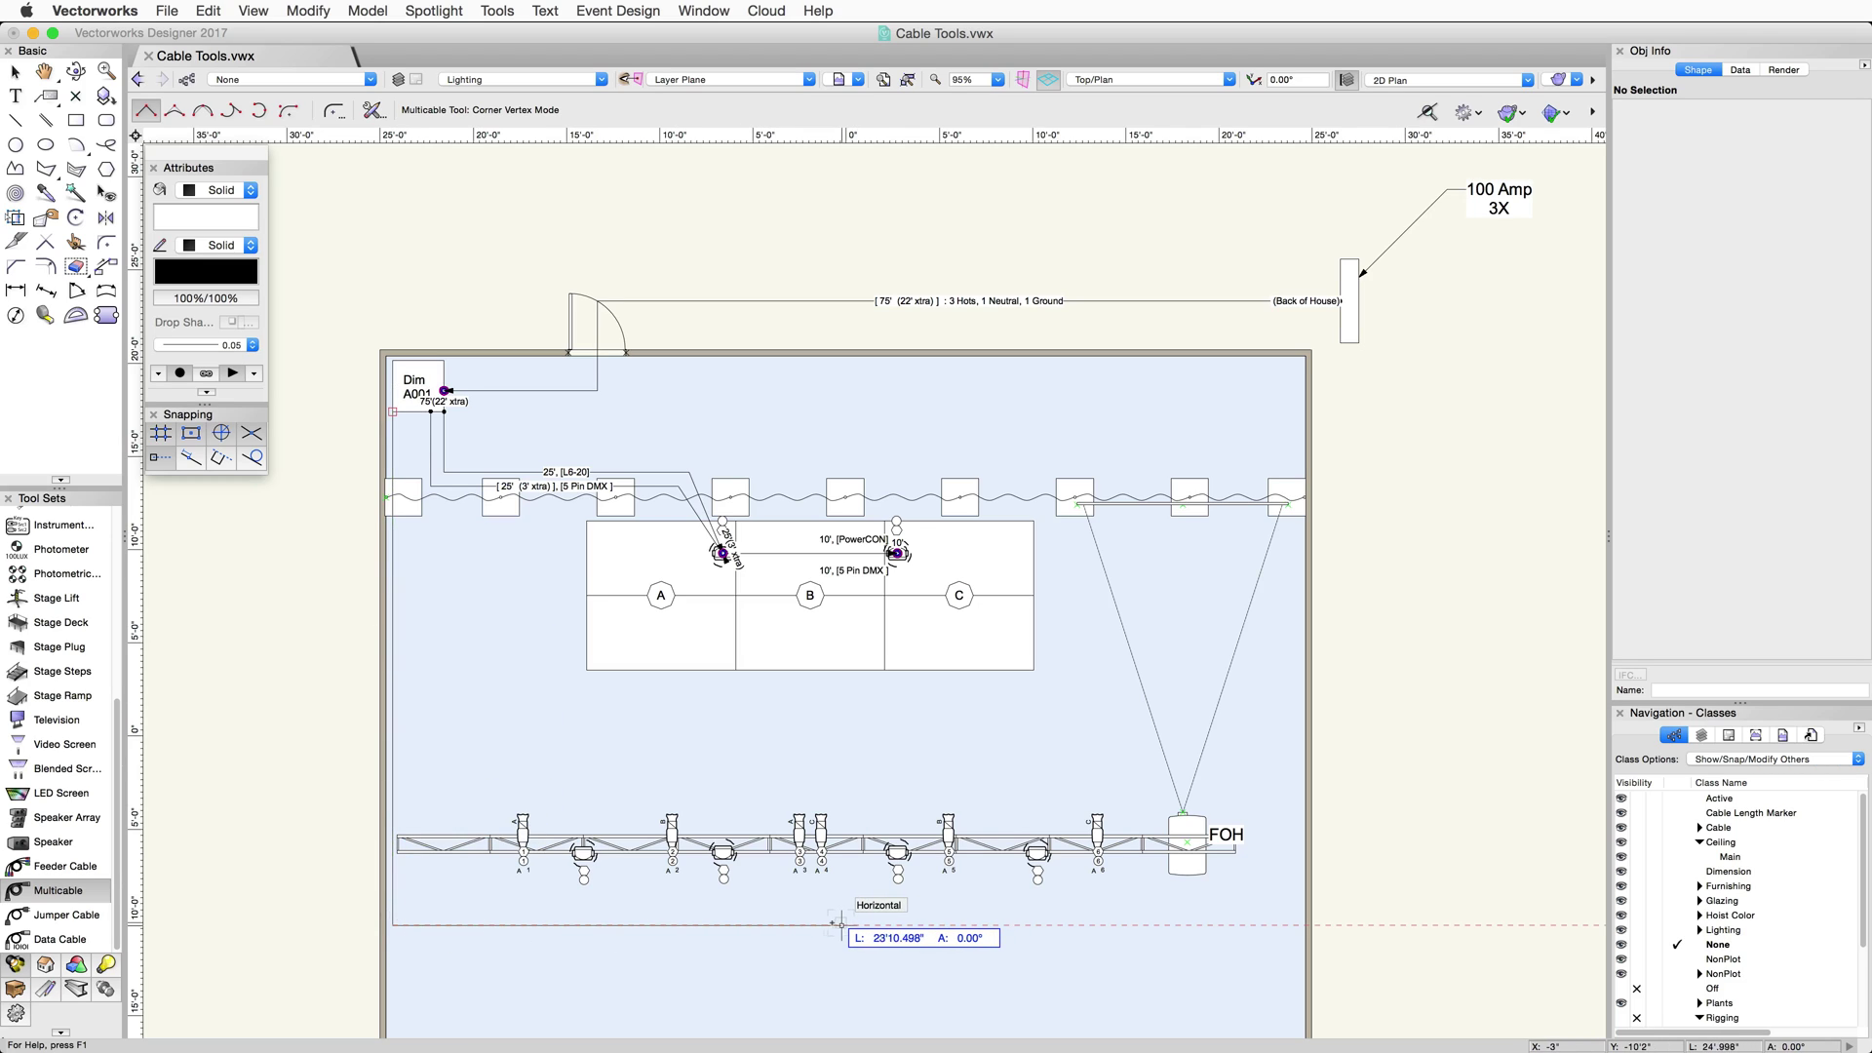
{"action": "double_click", "coordinate": [829, 924]}
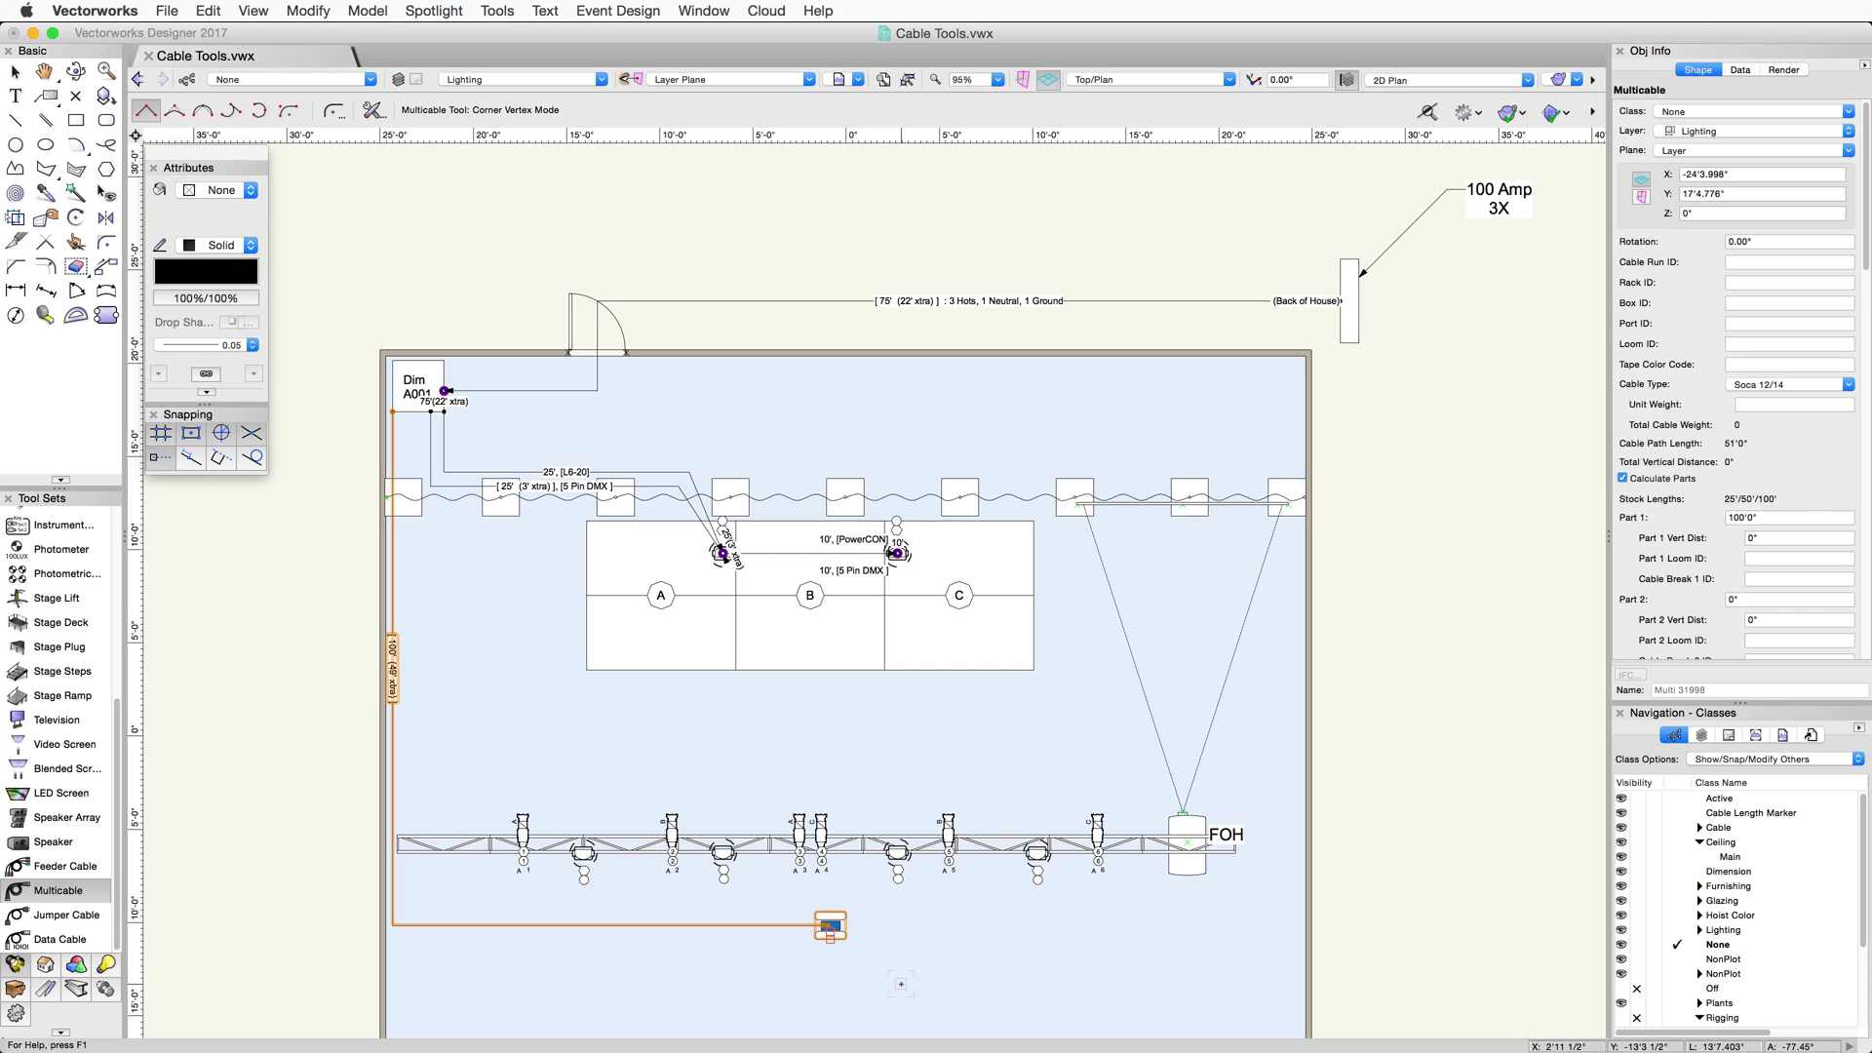
Step: Set the multicable's Part 1 vertical distance to 20' and accept the alert
{"action": "left_click", "coordinate": [1767, 539]}
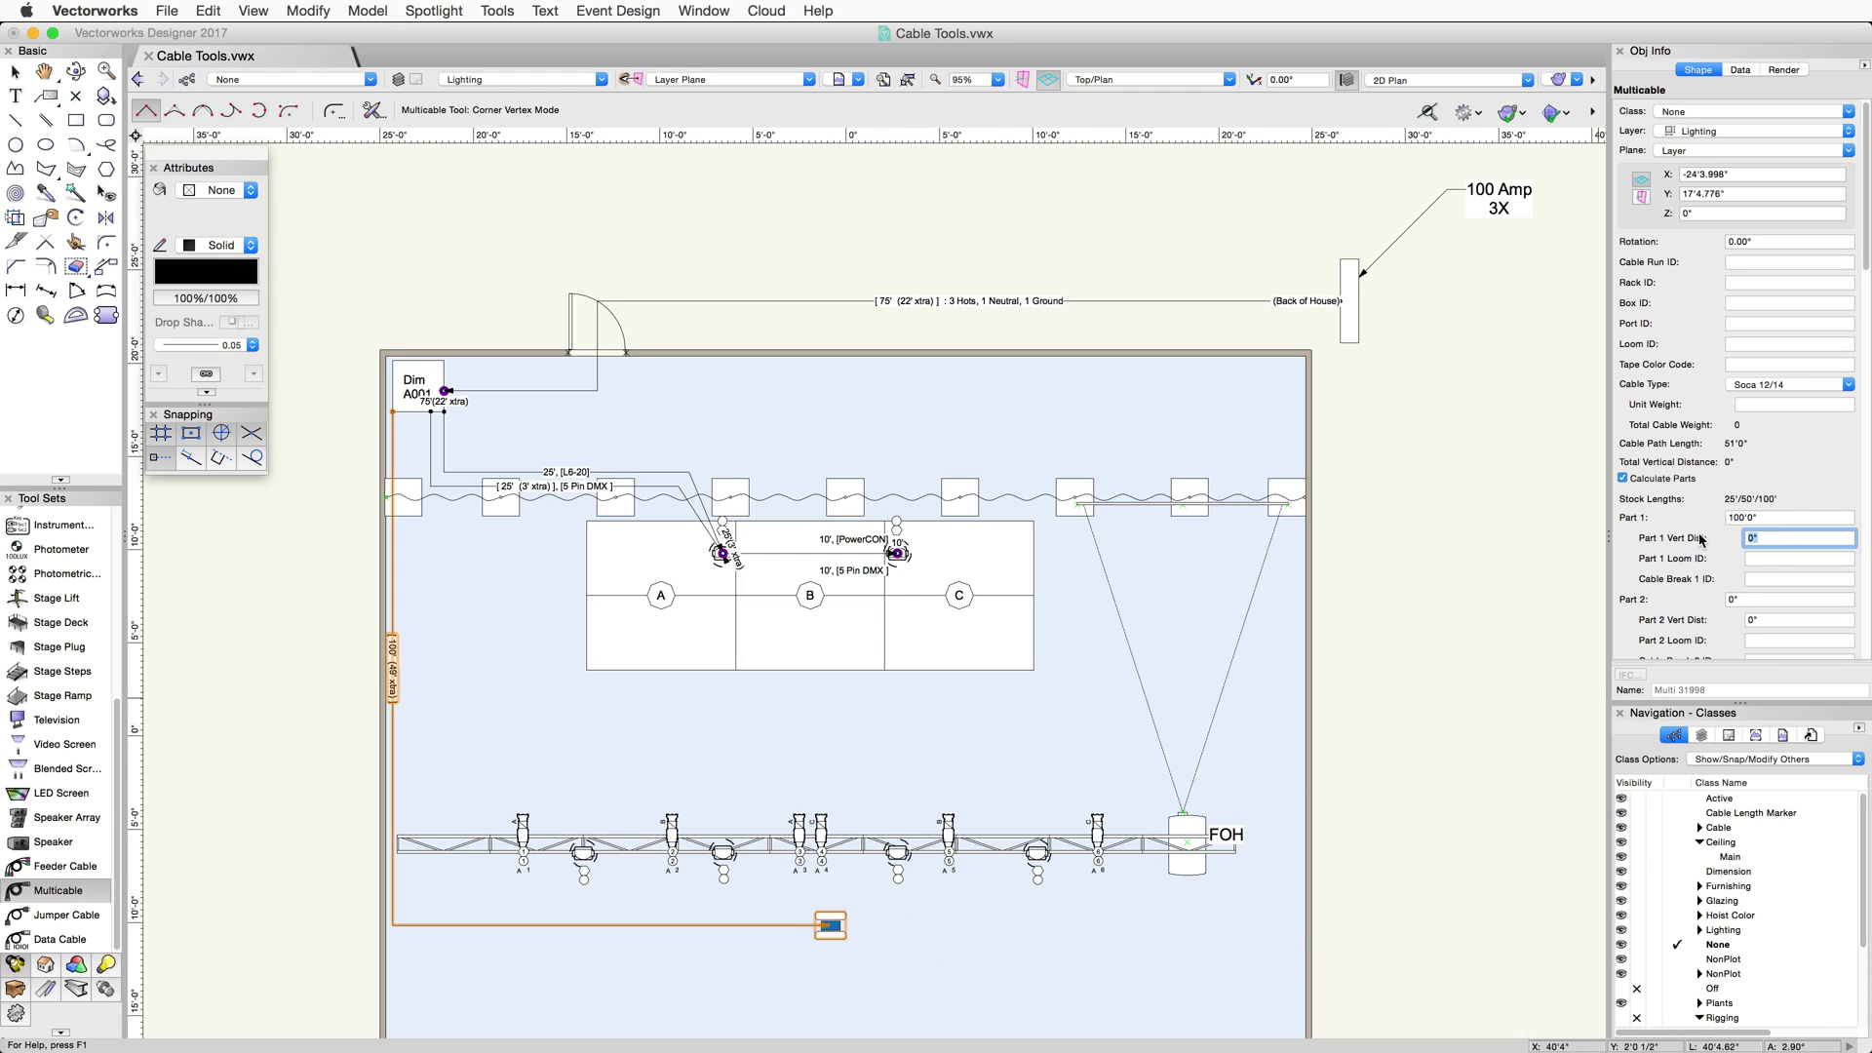
{"action": "type", "text": "20'"}
{"action": "key", "text": "Return"}
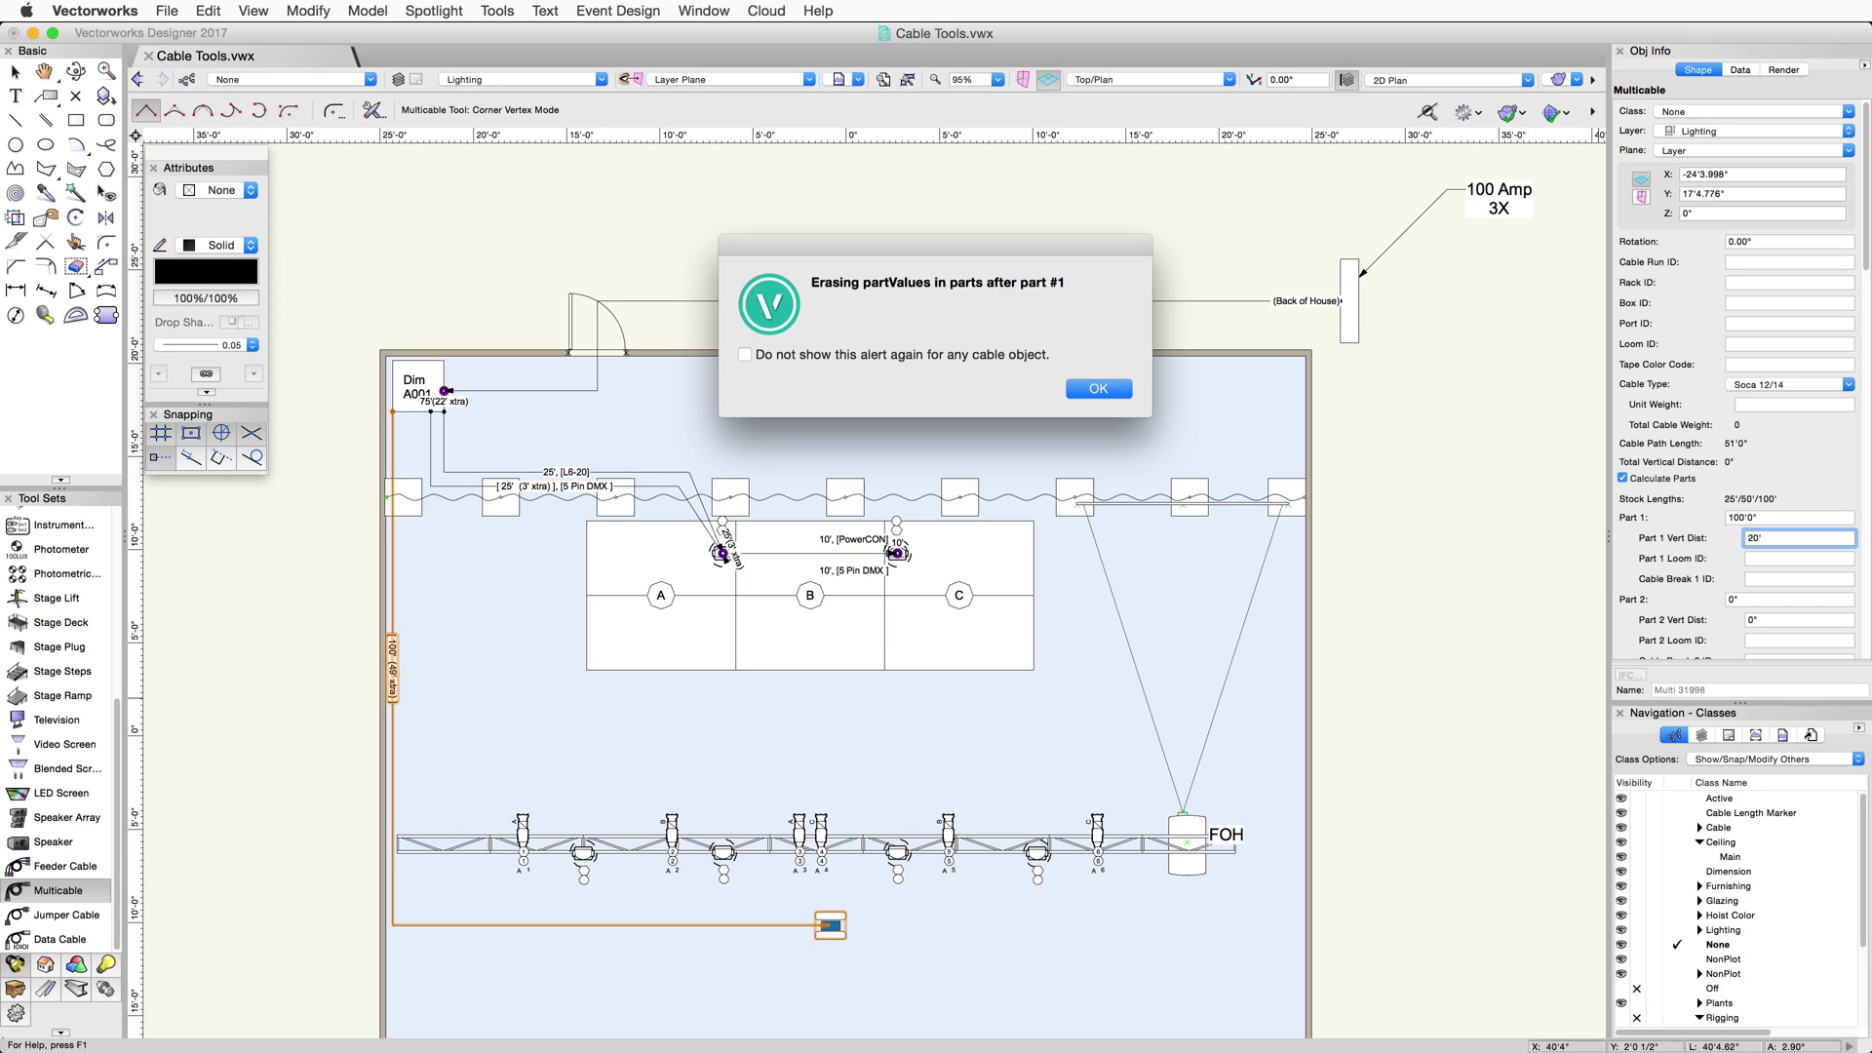
{"action": "key", "text": "Return"}
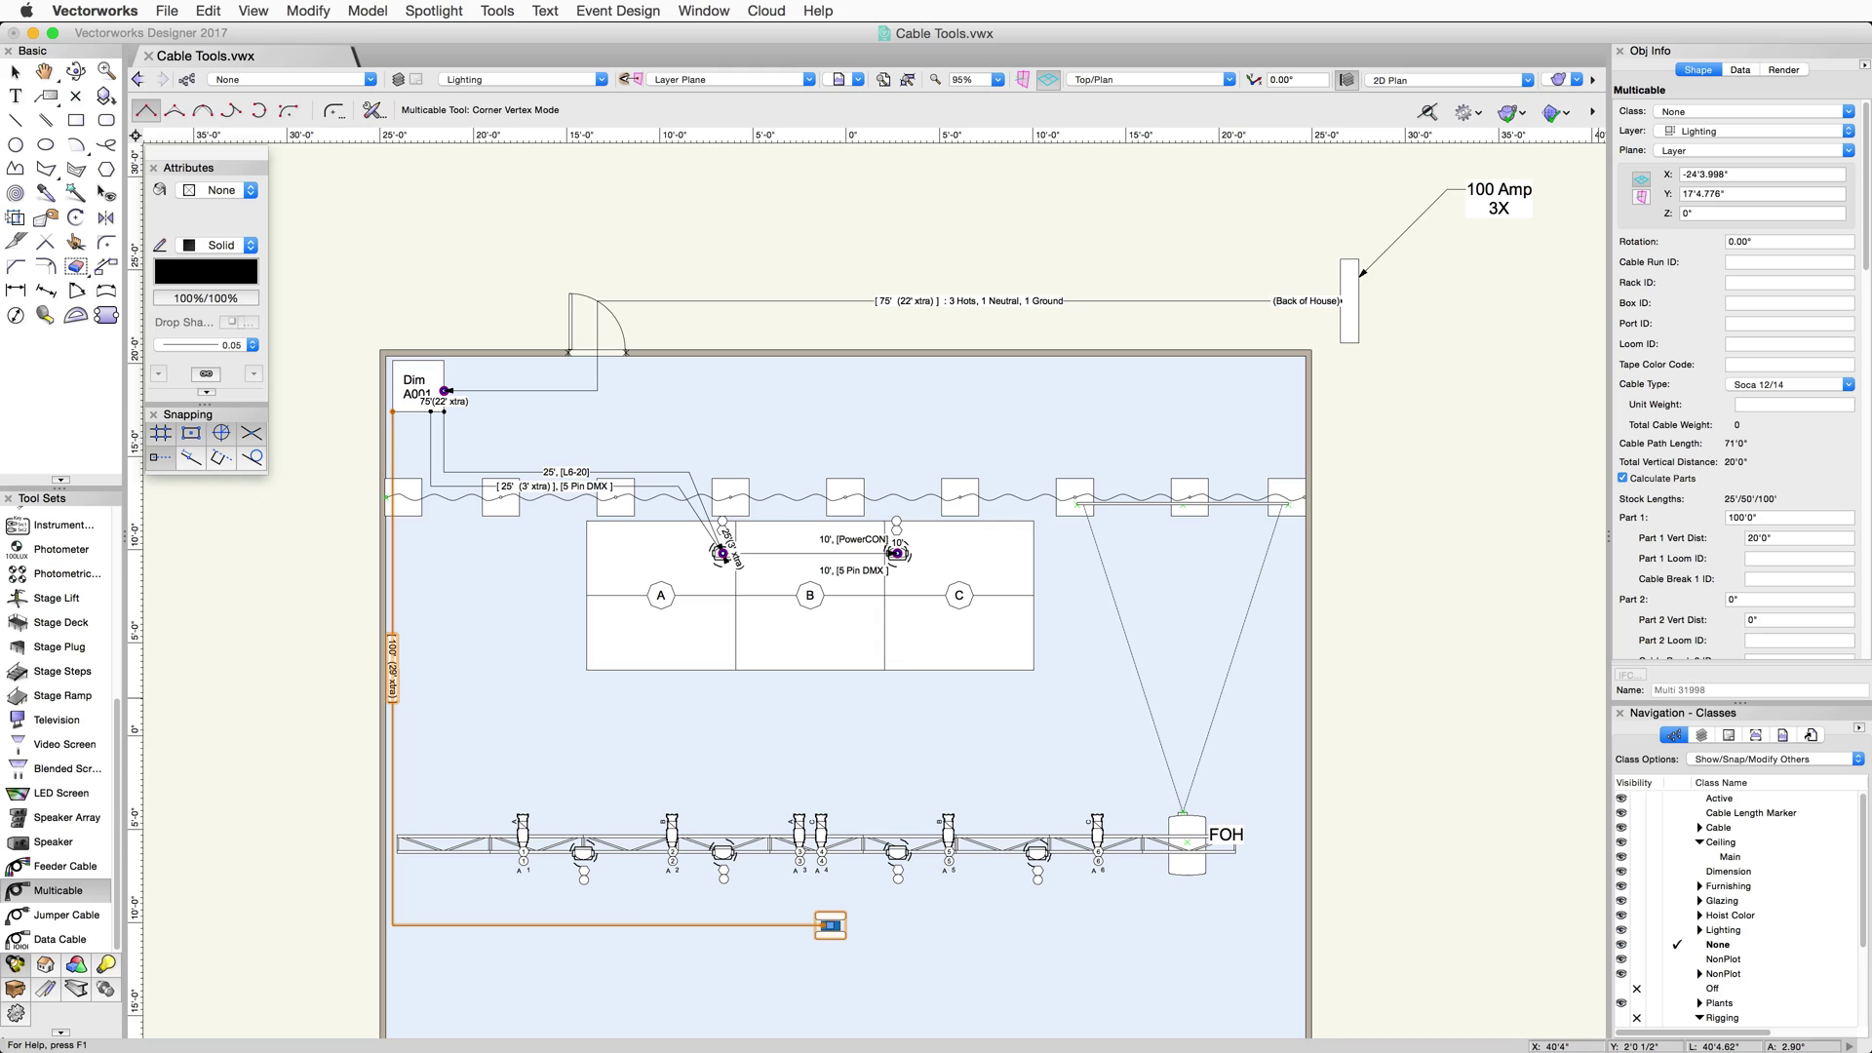
Step: Copy the multicable, placing the copy slightly up and to the right of the original
{"action": "key", "text": "x"}
{"action": "key", "text": "x"}
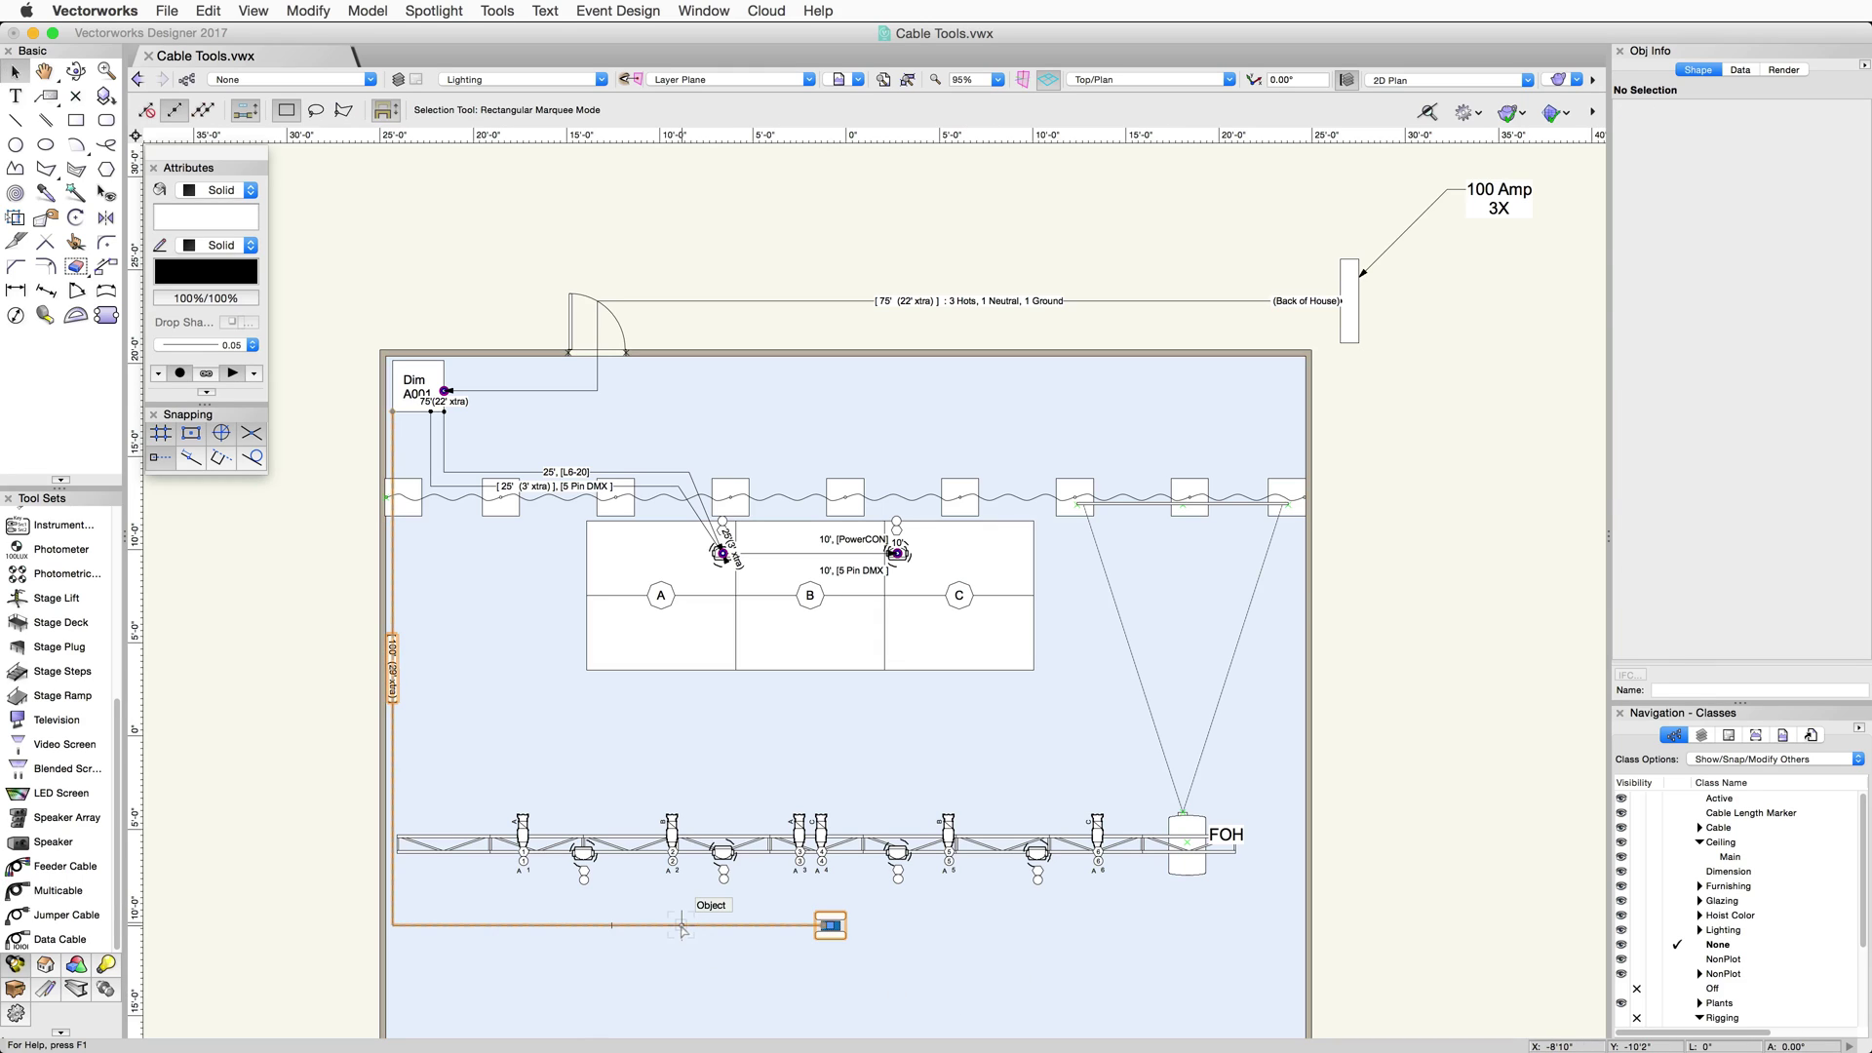
{"action": "left_click", "coordinate": [681, 927]}
{"action": "left_click_drag", "start_coordinate": [682, 925], "coordinate": [701, 906]}
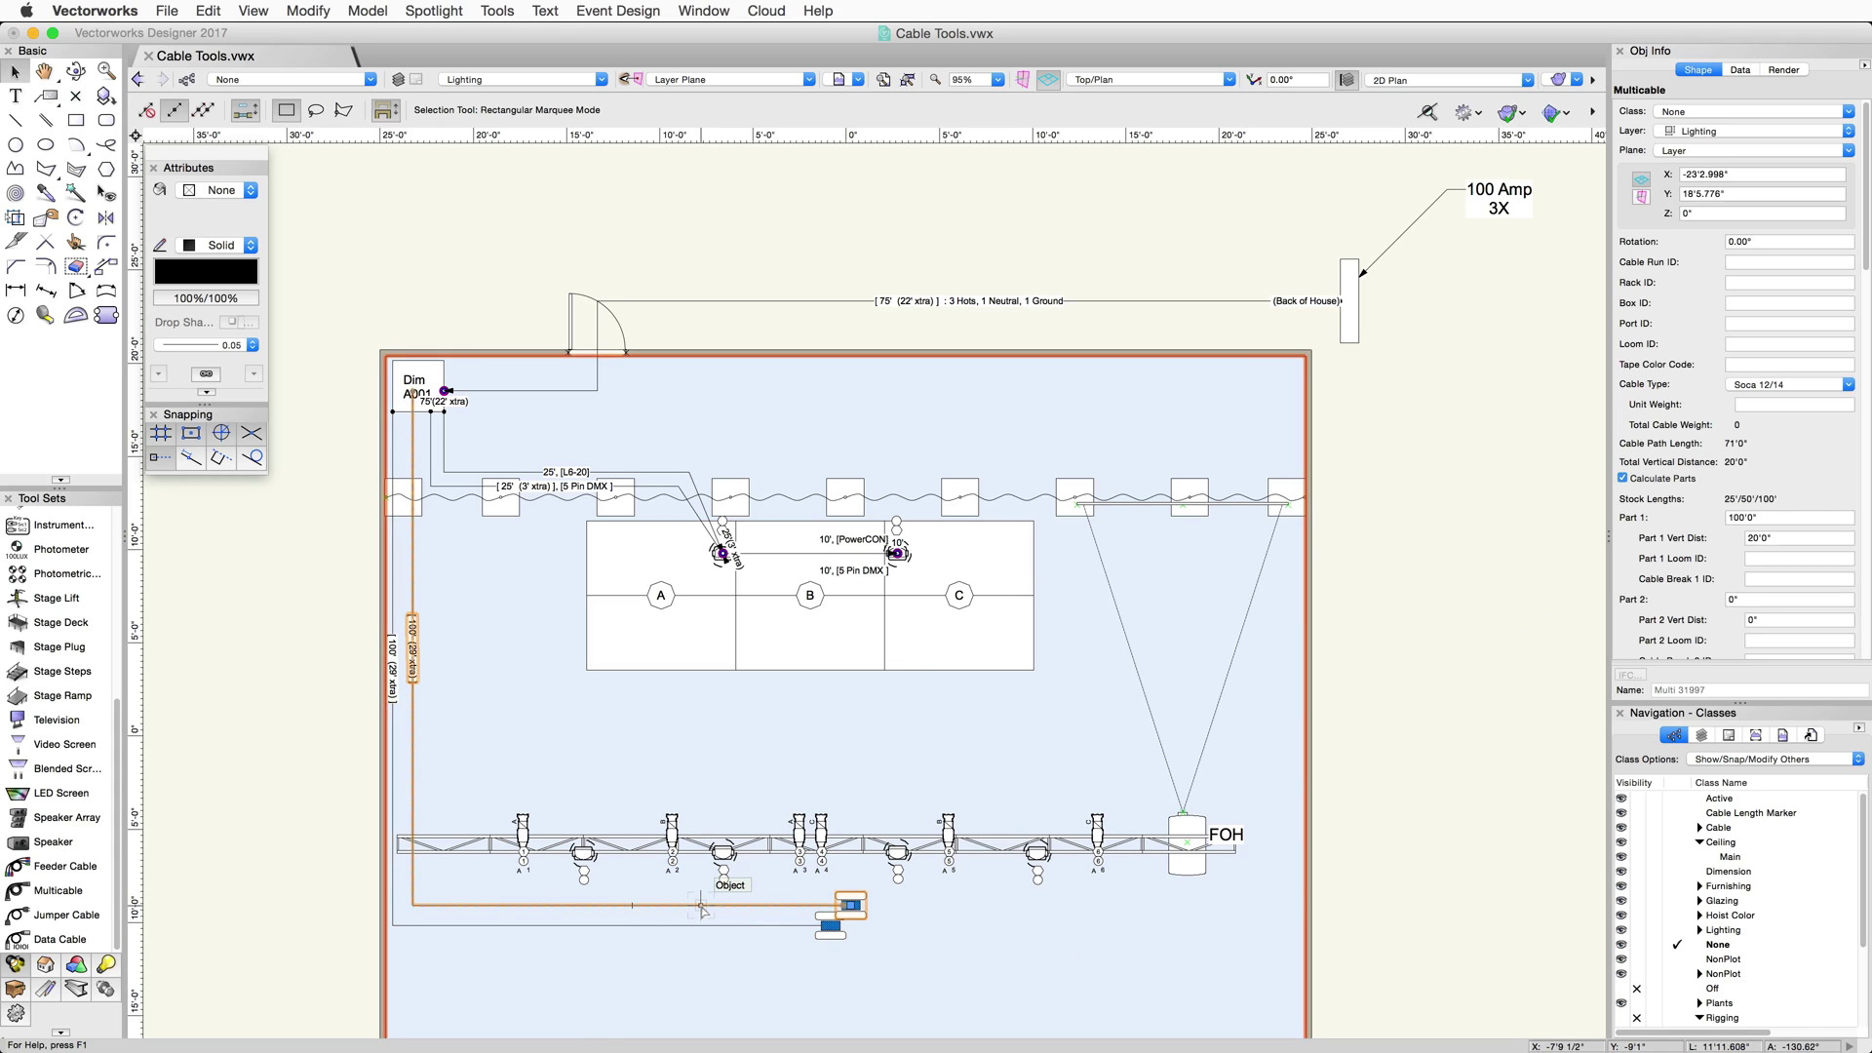
Step: Reshape the copied multicable to end below the leftmost moving light on the truss and start at the dimmer rack's lower edge
{"action": "double_click", "coordinate": [701, 906]}
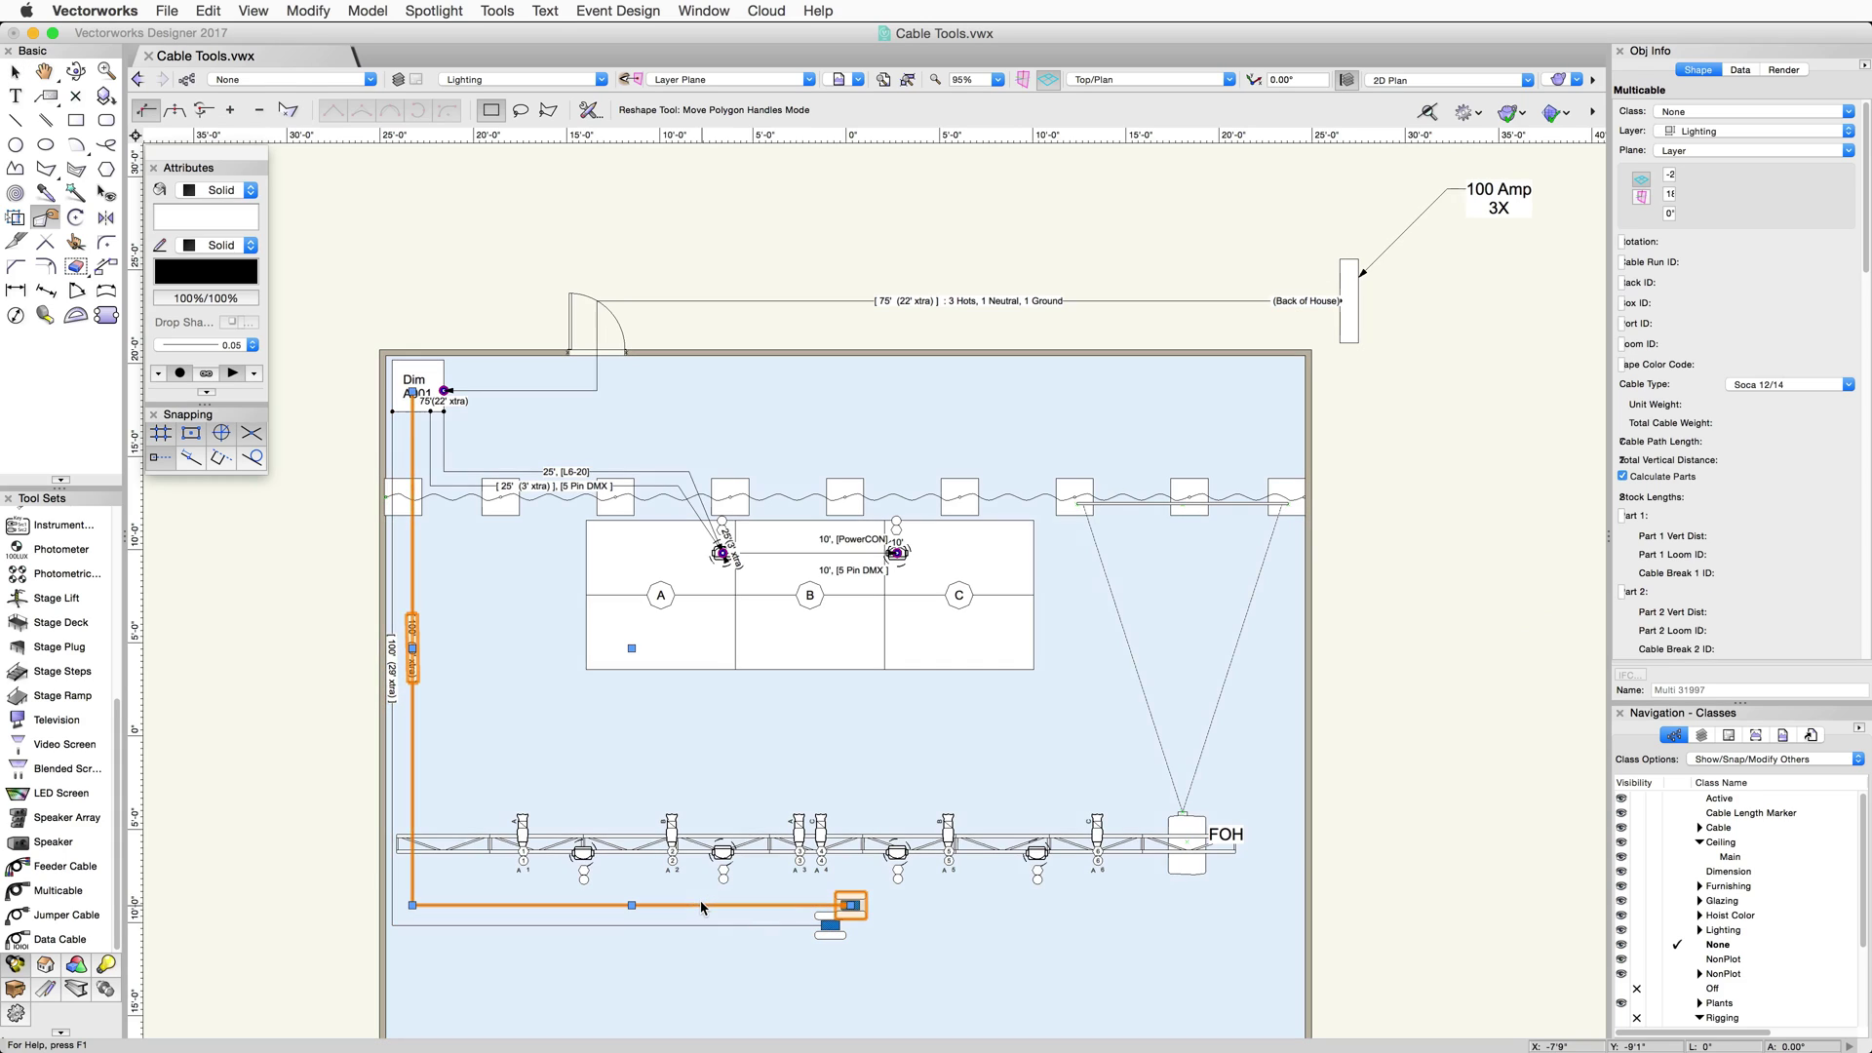
{"action": "left_click_drag", "start_coordinate": [847, 905], "coordinate": [596, 905]}
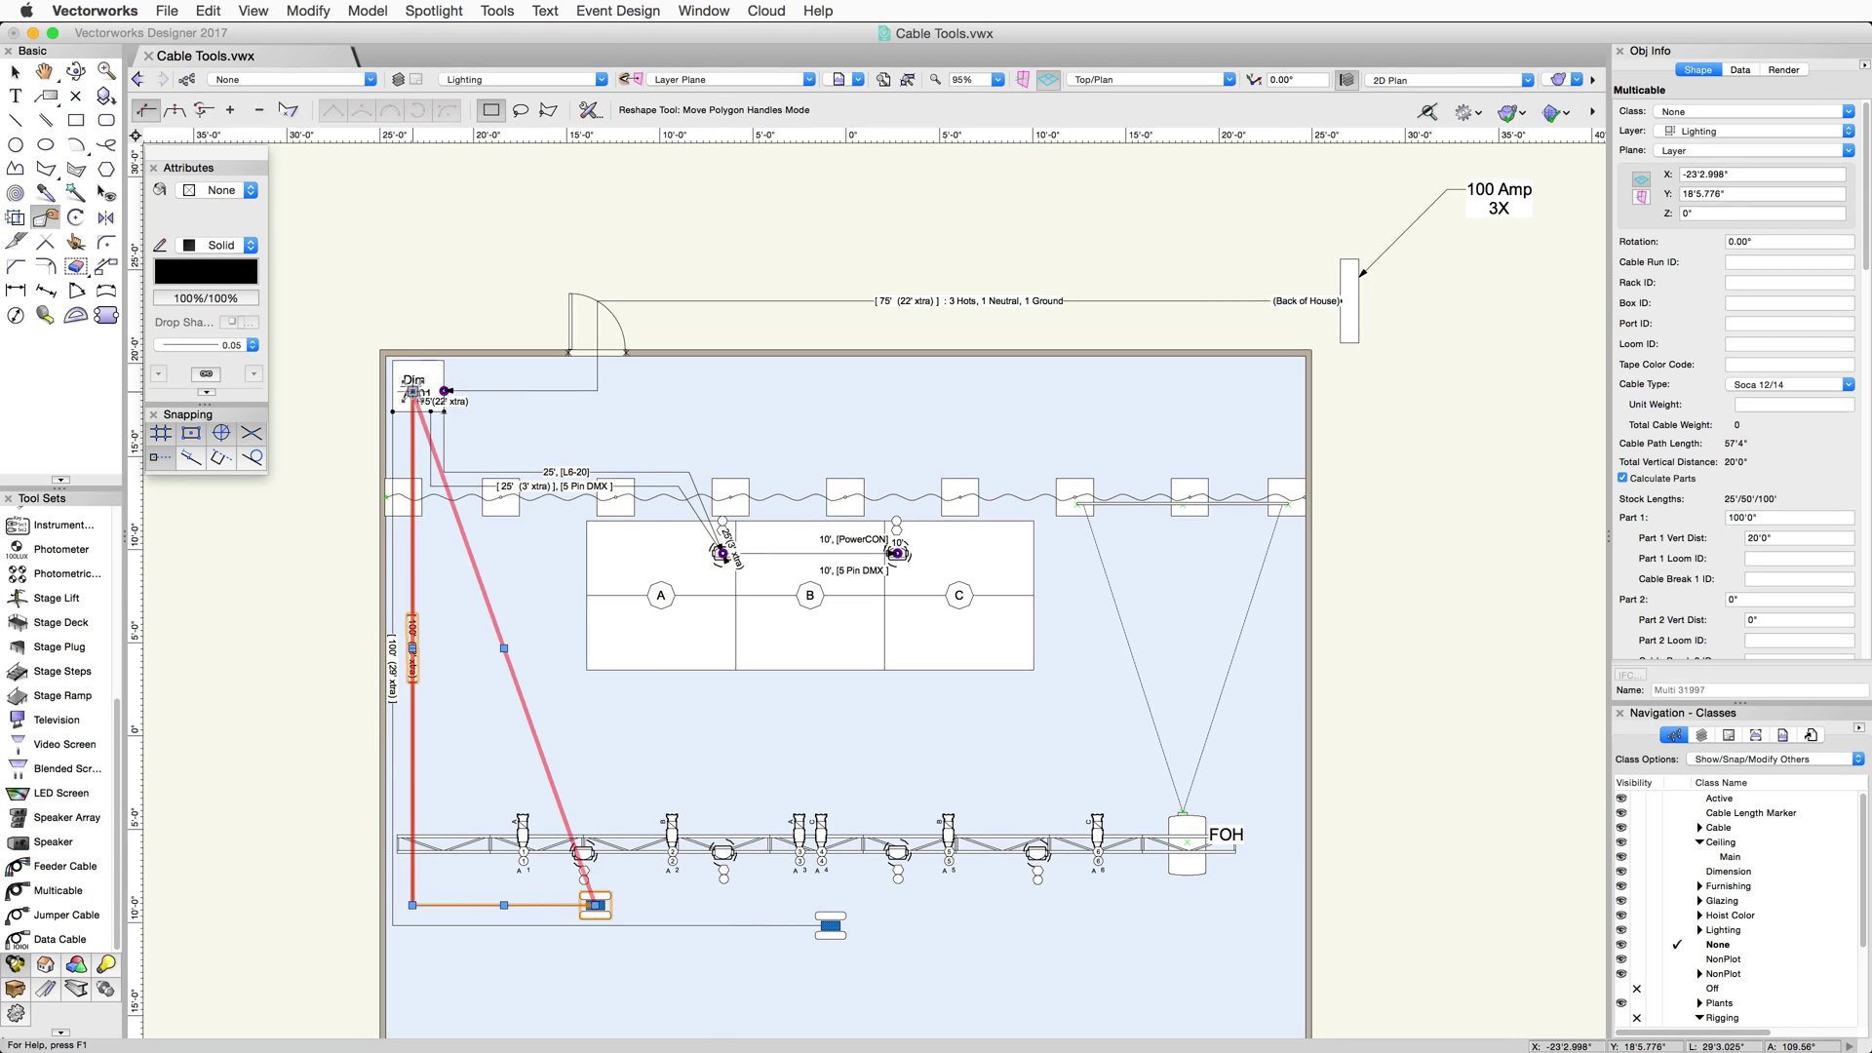
{"action": "left_click_drag", "start_coordinate": [414, 391], "coordinate": [412, 409]}
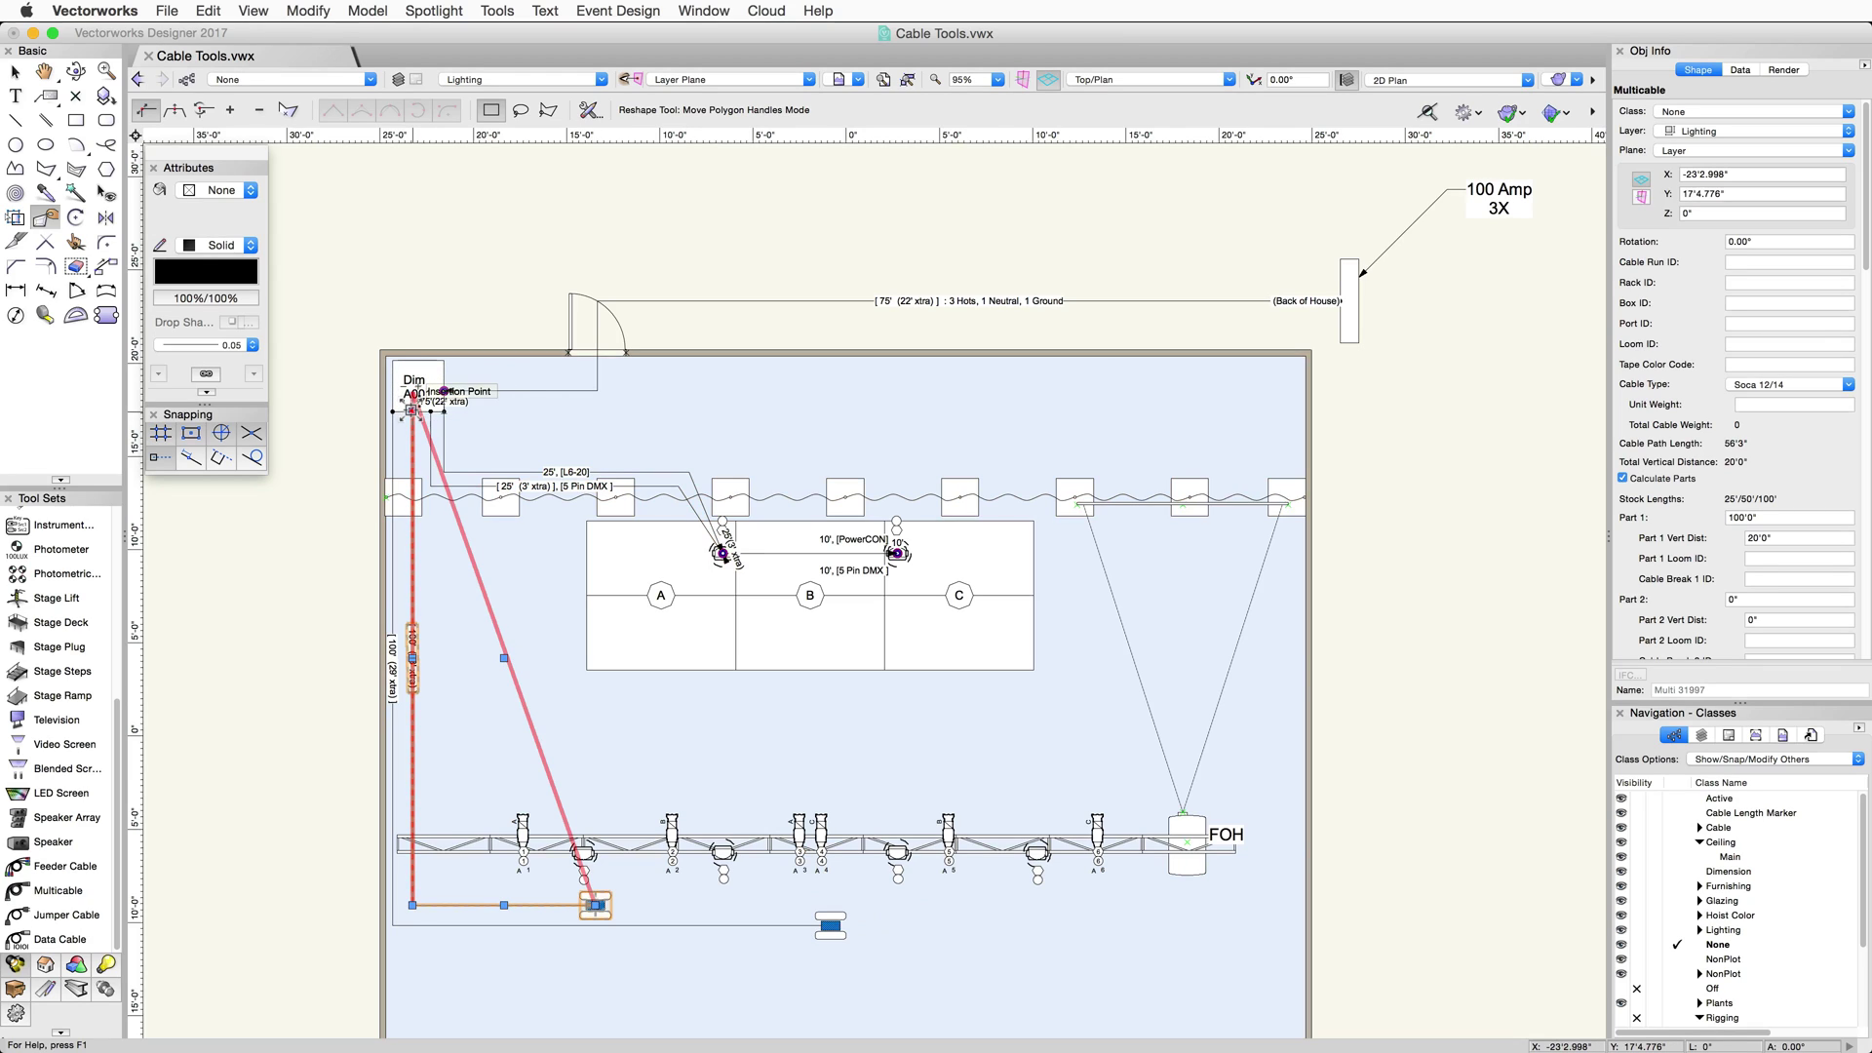
{"action": "key", "text": "x"}
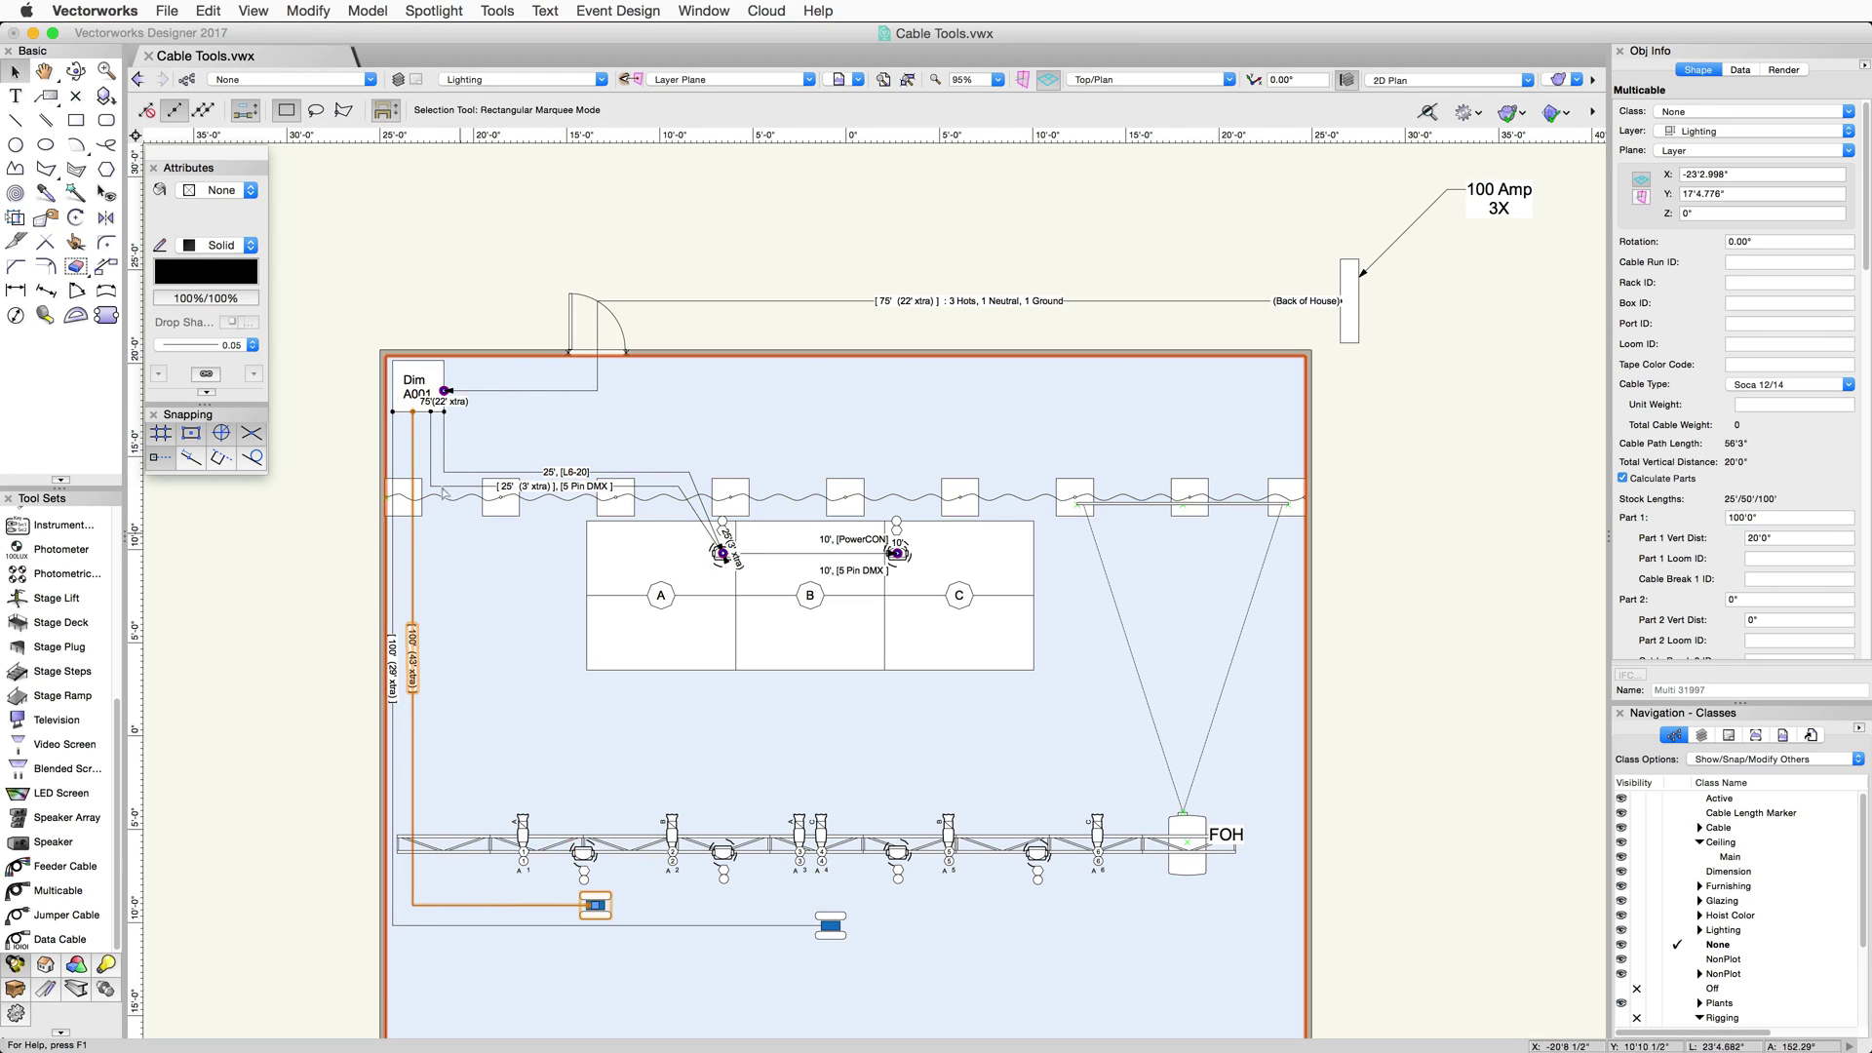
Step: Duplicate the shortened multicable and align the duplicate's vertical run with it, keeping its horizontal run just above
{"action": "left_click", "coordinate": [209, 11]}
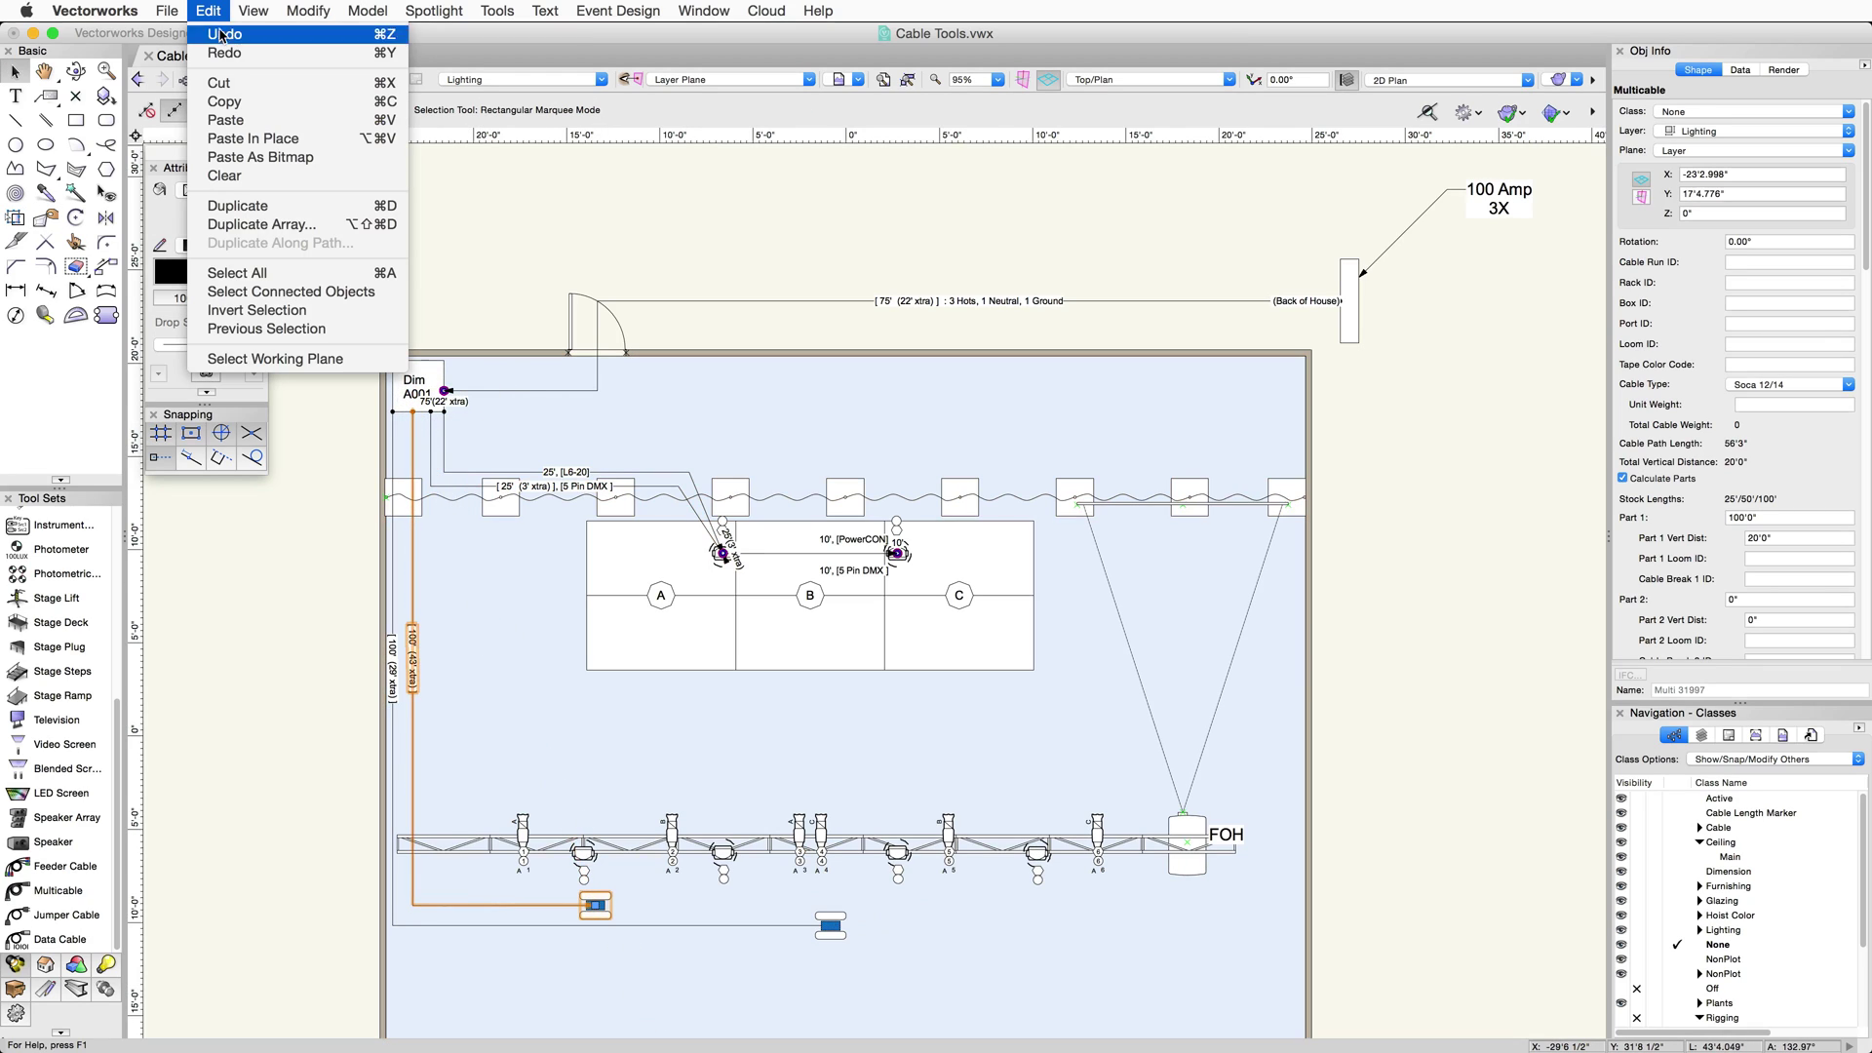
{"action": "left_click", "coordinate": [280, 207]}
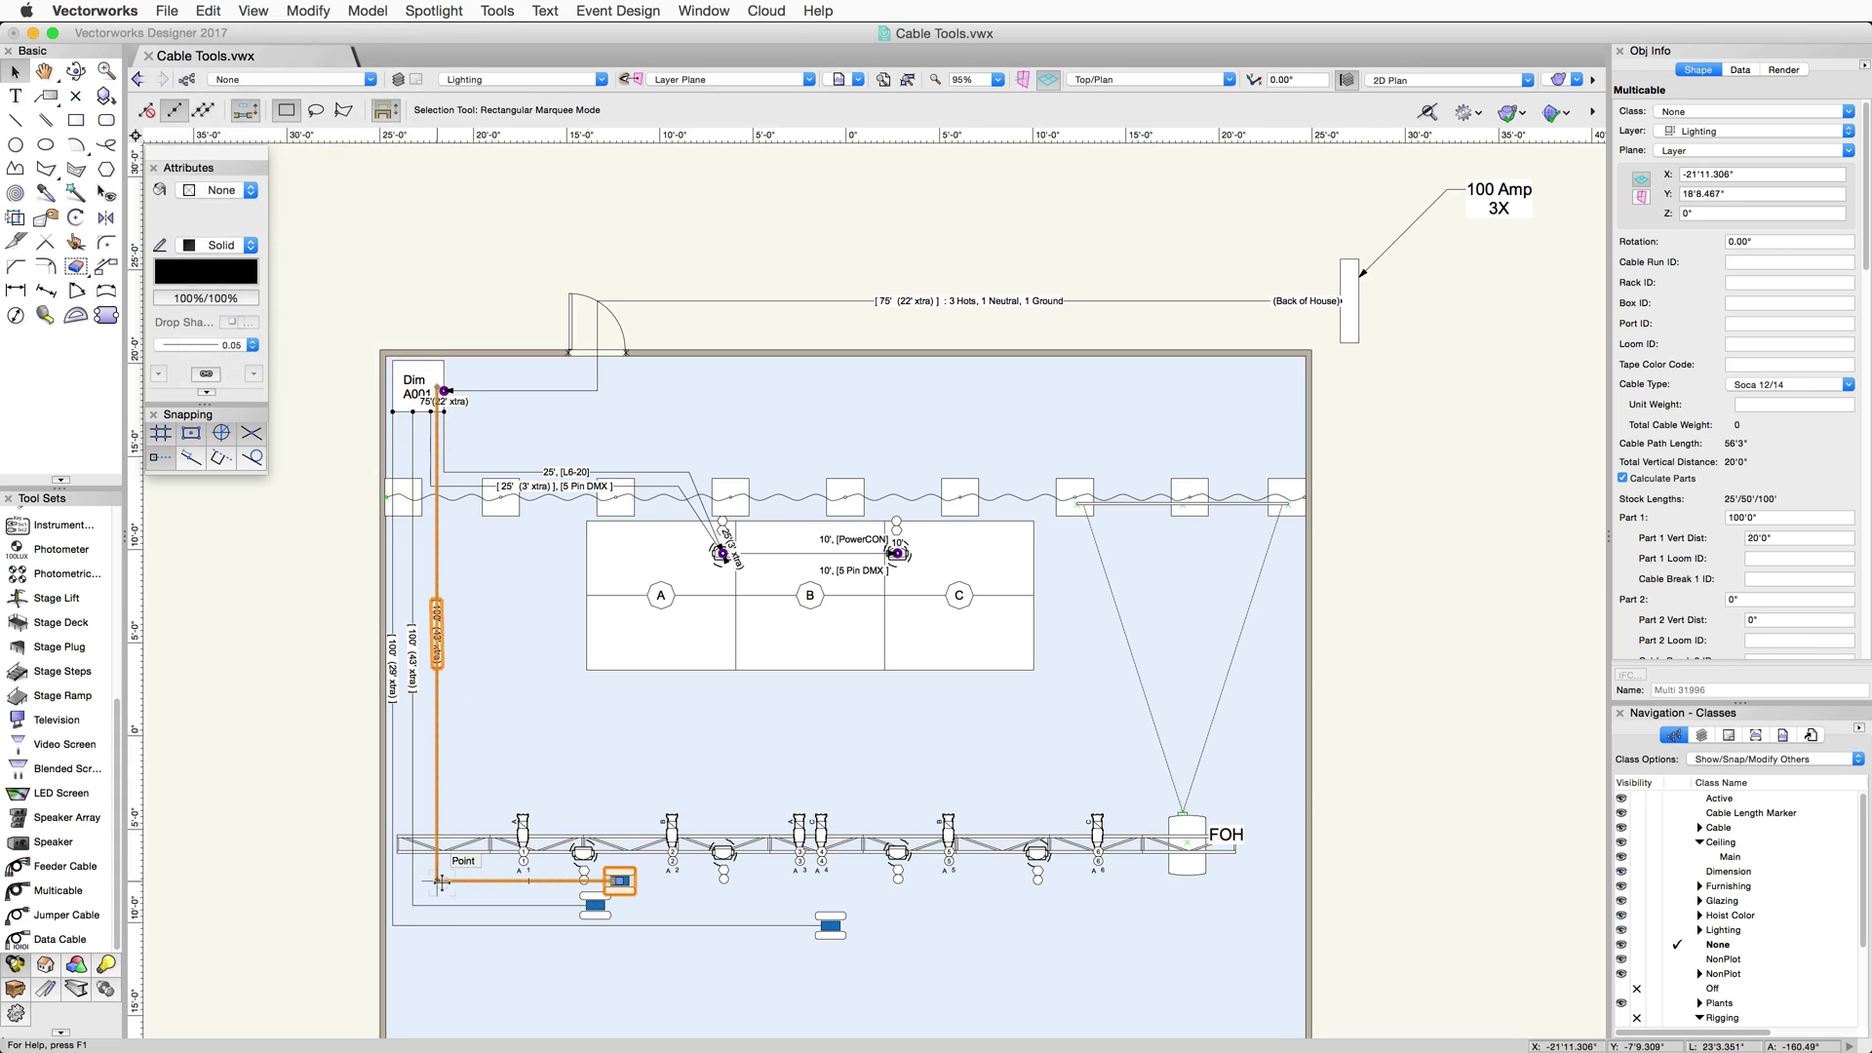
{"action": "left_click_drag", "start_coordinate": [442, 882], "coordinate": [432, 888]}
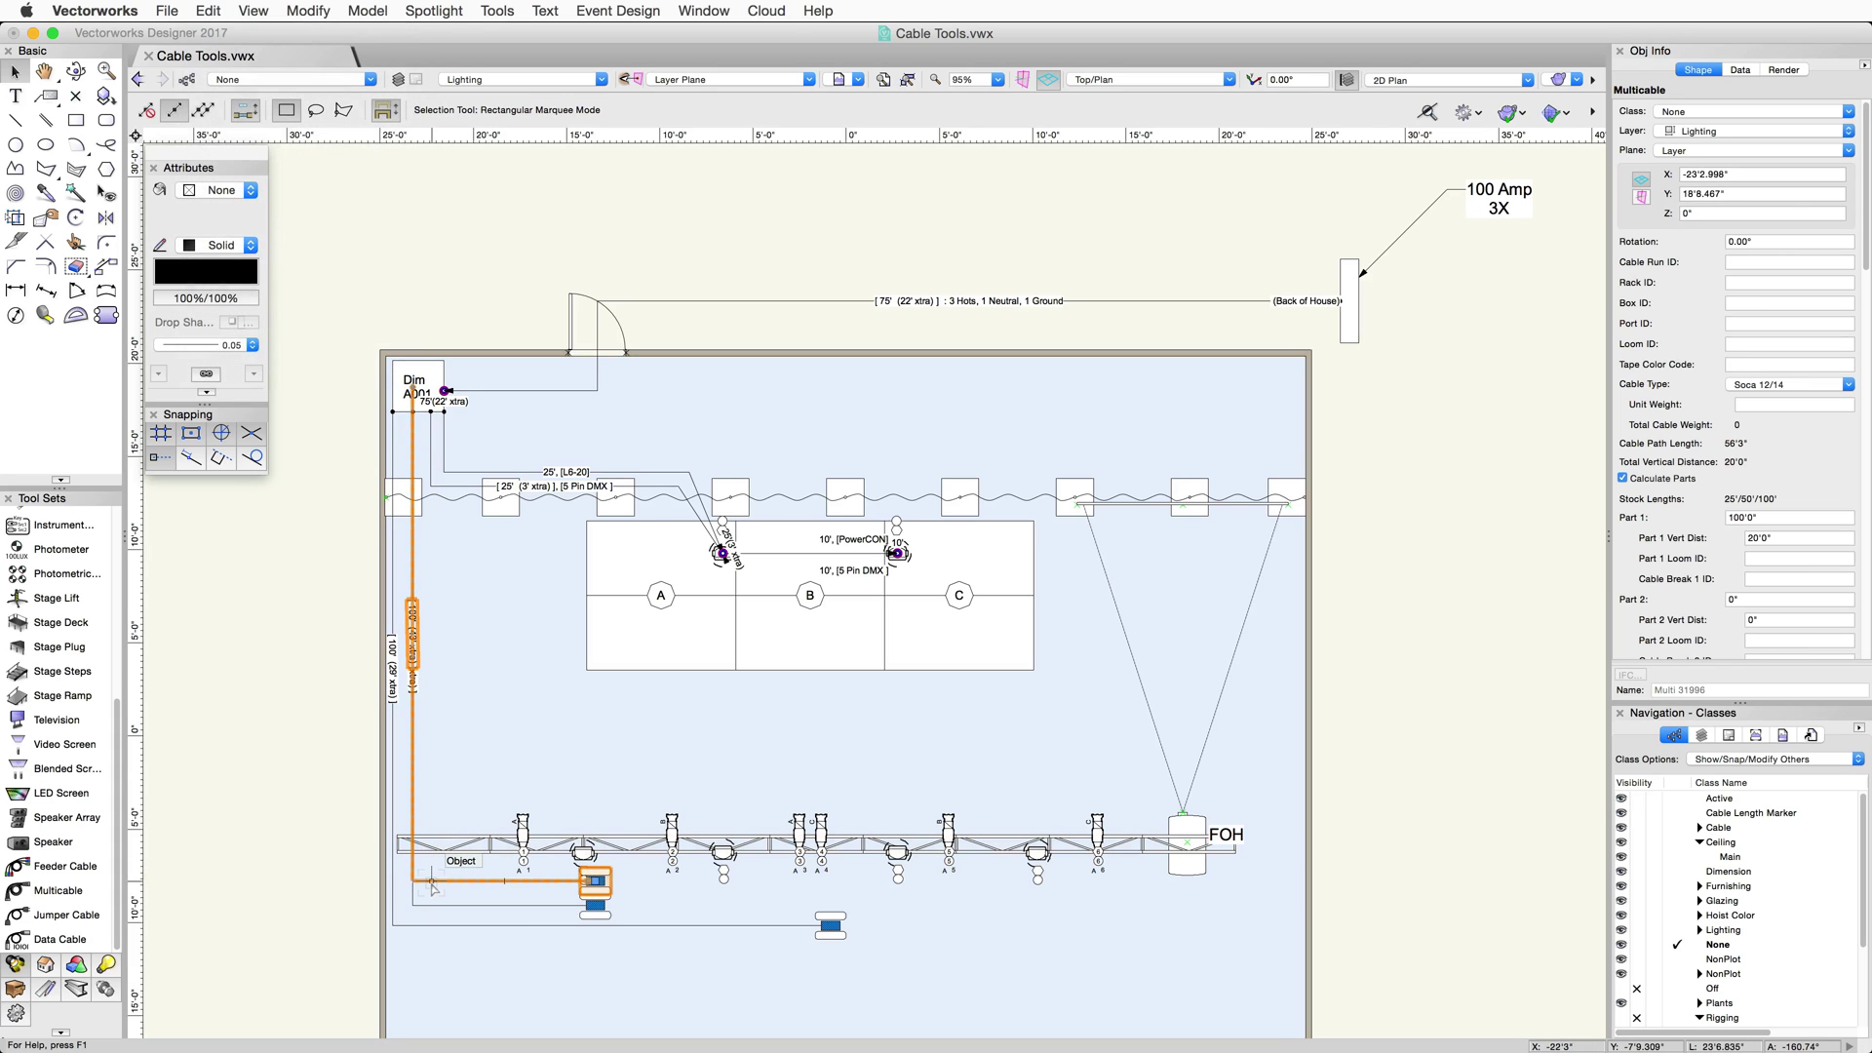
Step: Convert the duplicated multicable to a feeder cable, copying its part lengths, and accept the cable part alert
{"action": "left_click", "coordinate": [425, 12]}
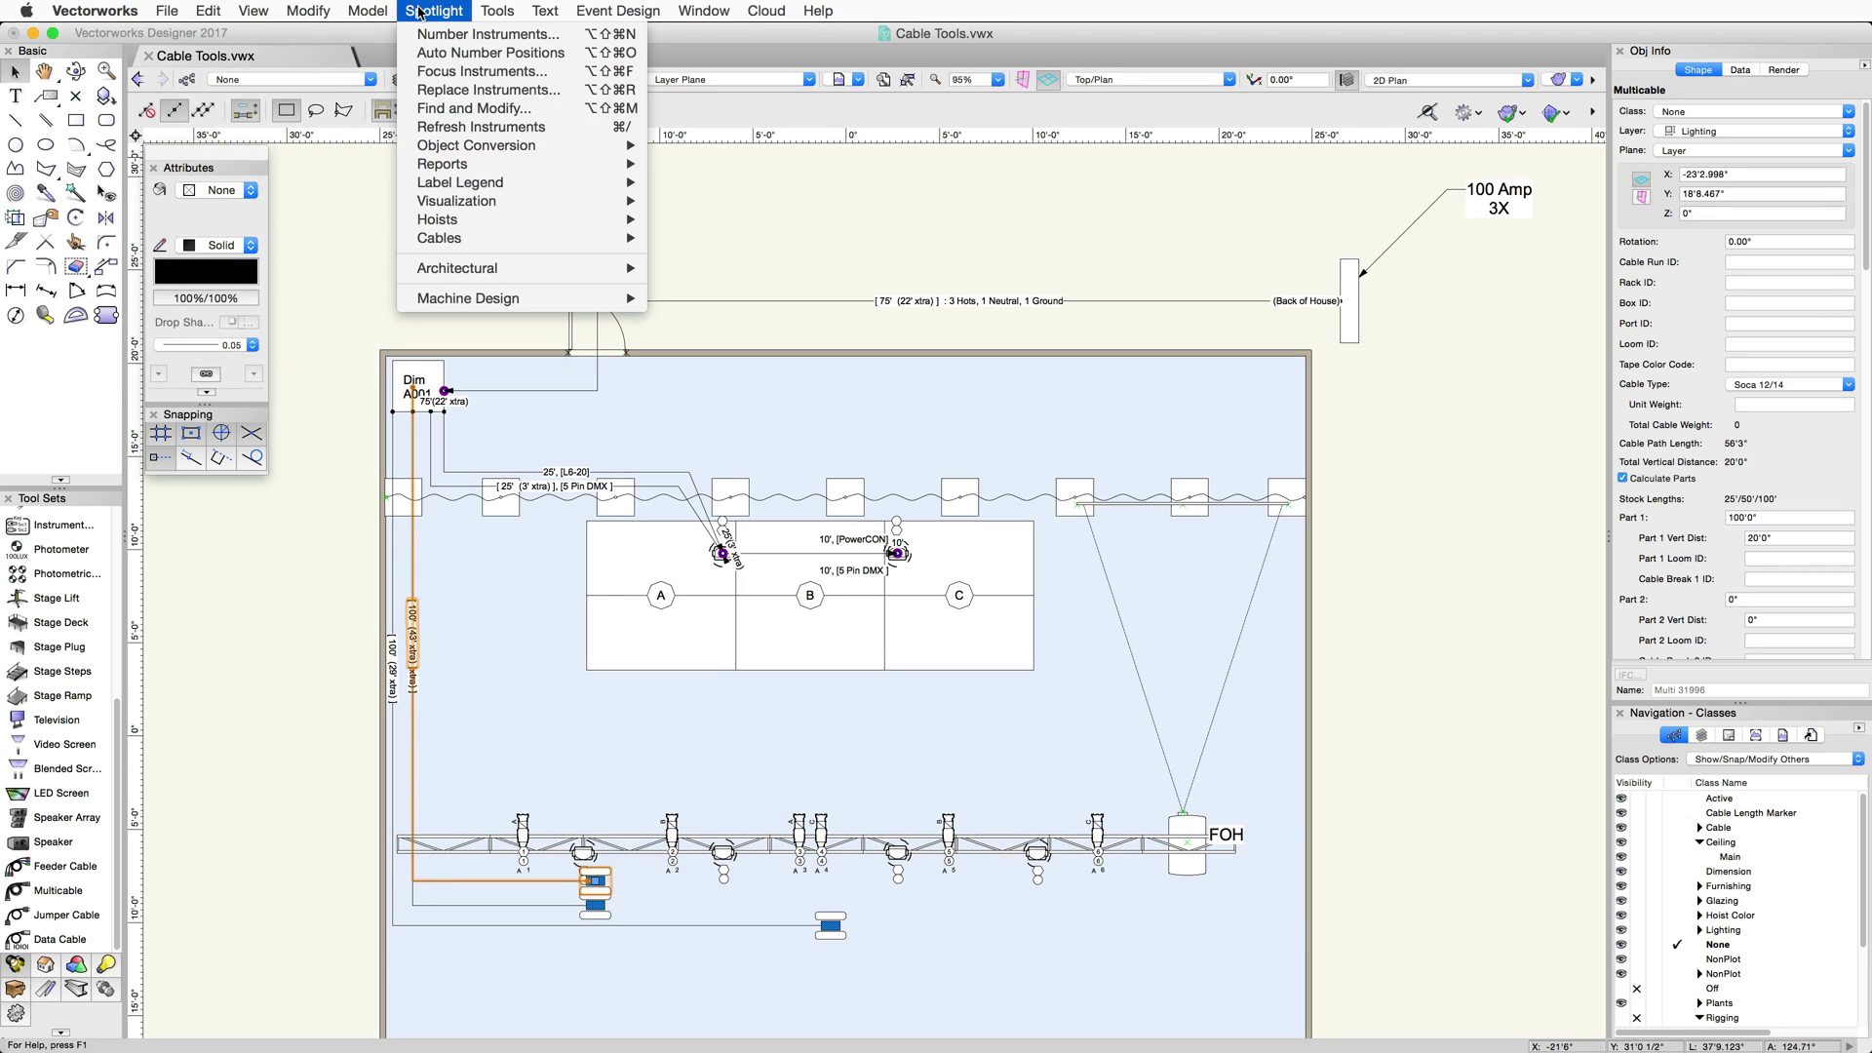
{"action": "mouse_move", "coordinate": [468, 238]}
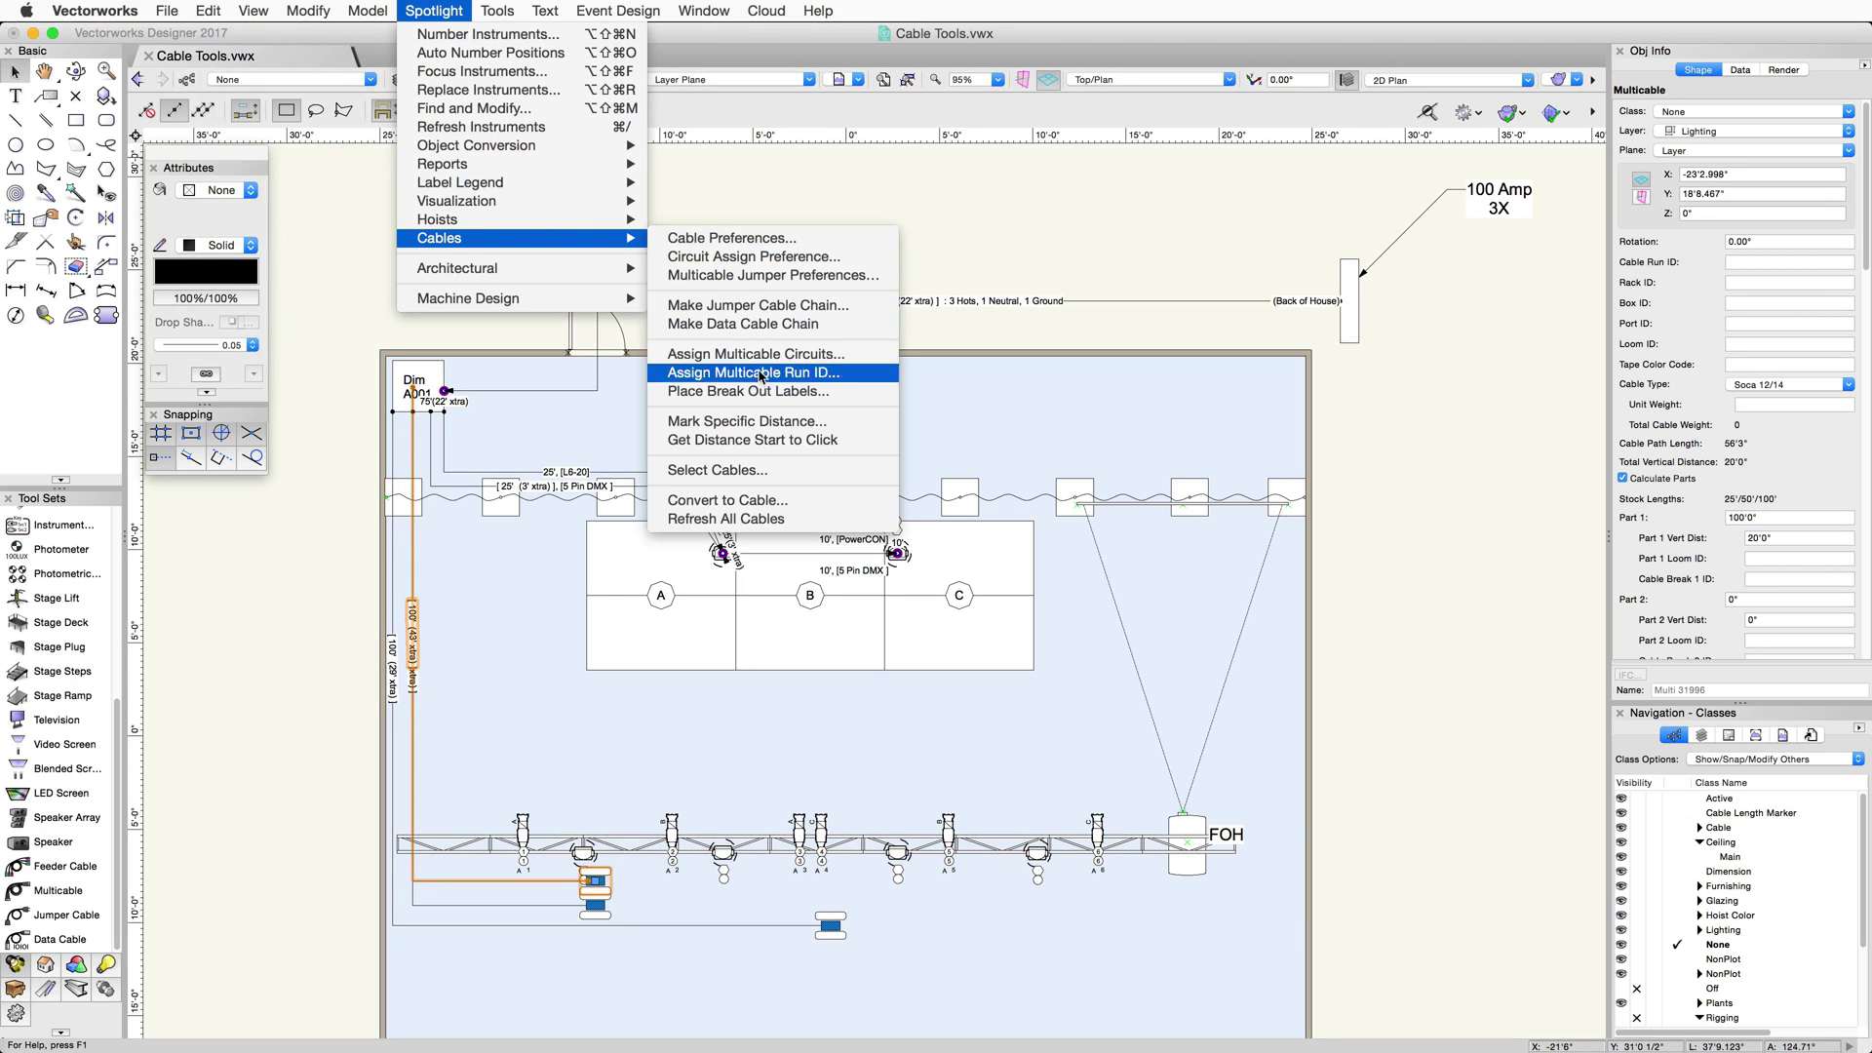
{"action": "left_click", "coordinate": [796, 499]}
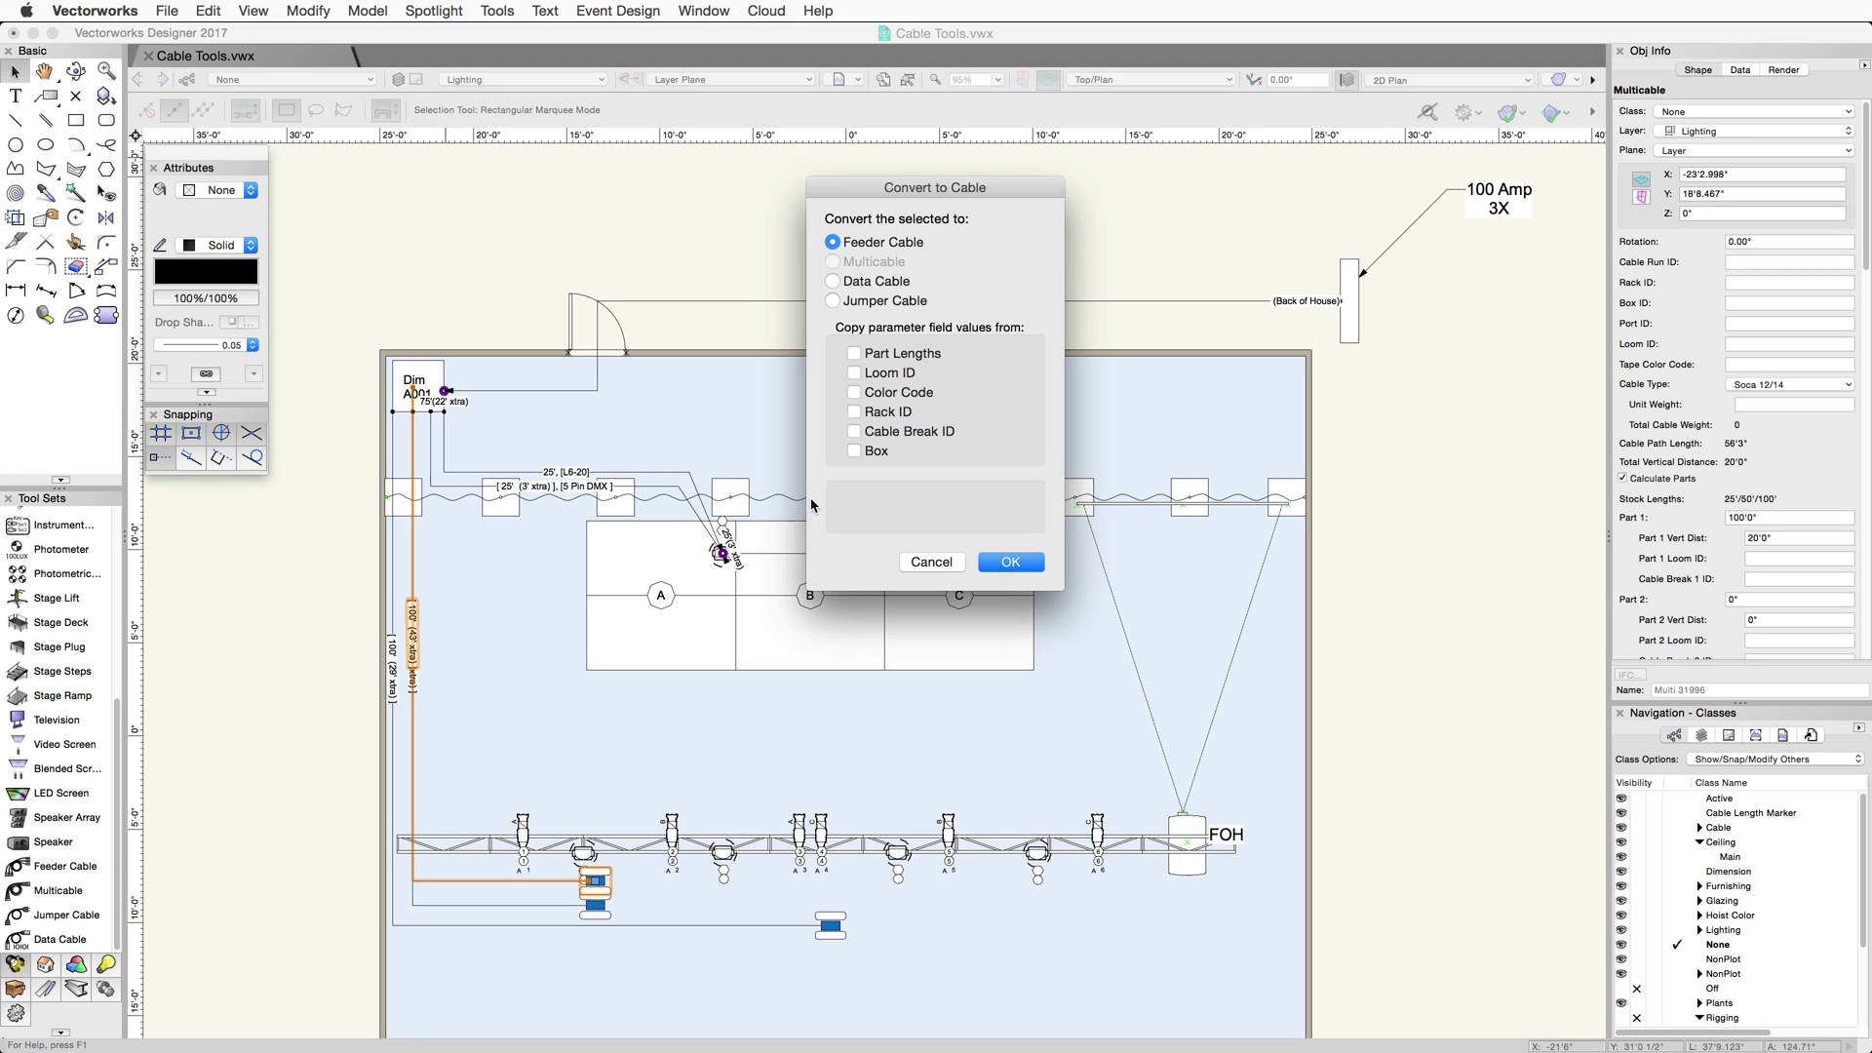
{"action": "left_click", "coordinate": [854, 354]}
{"action": "left_click", "coordinate": [1010, 561]}
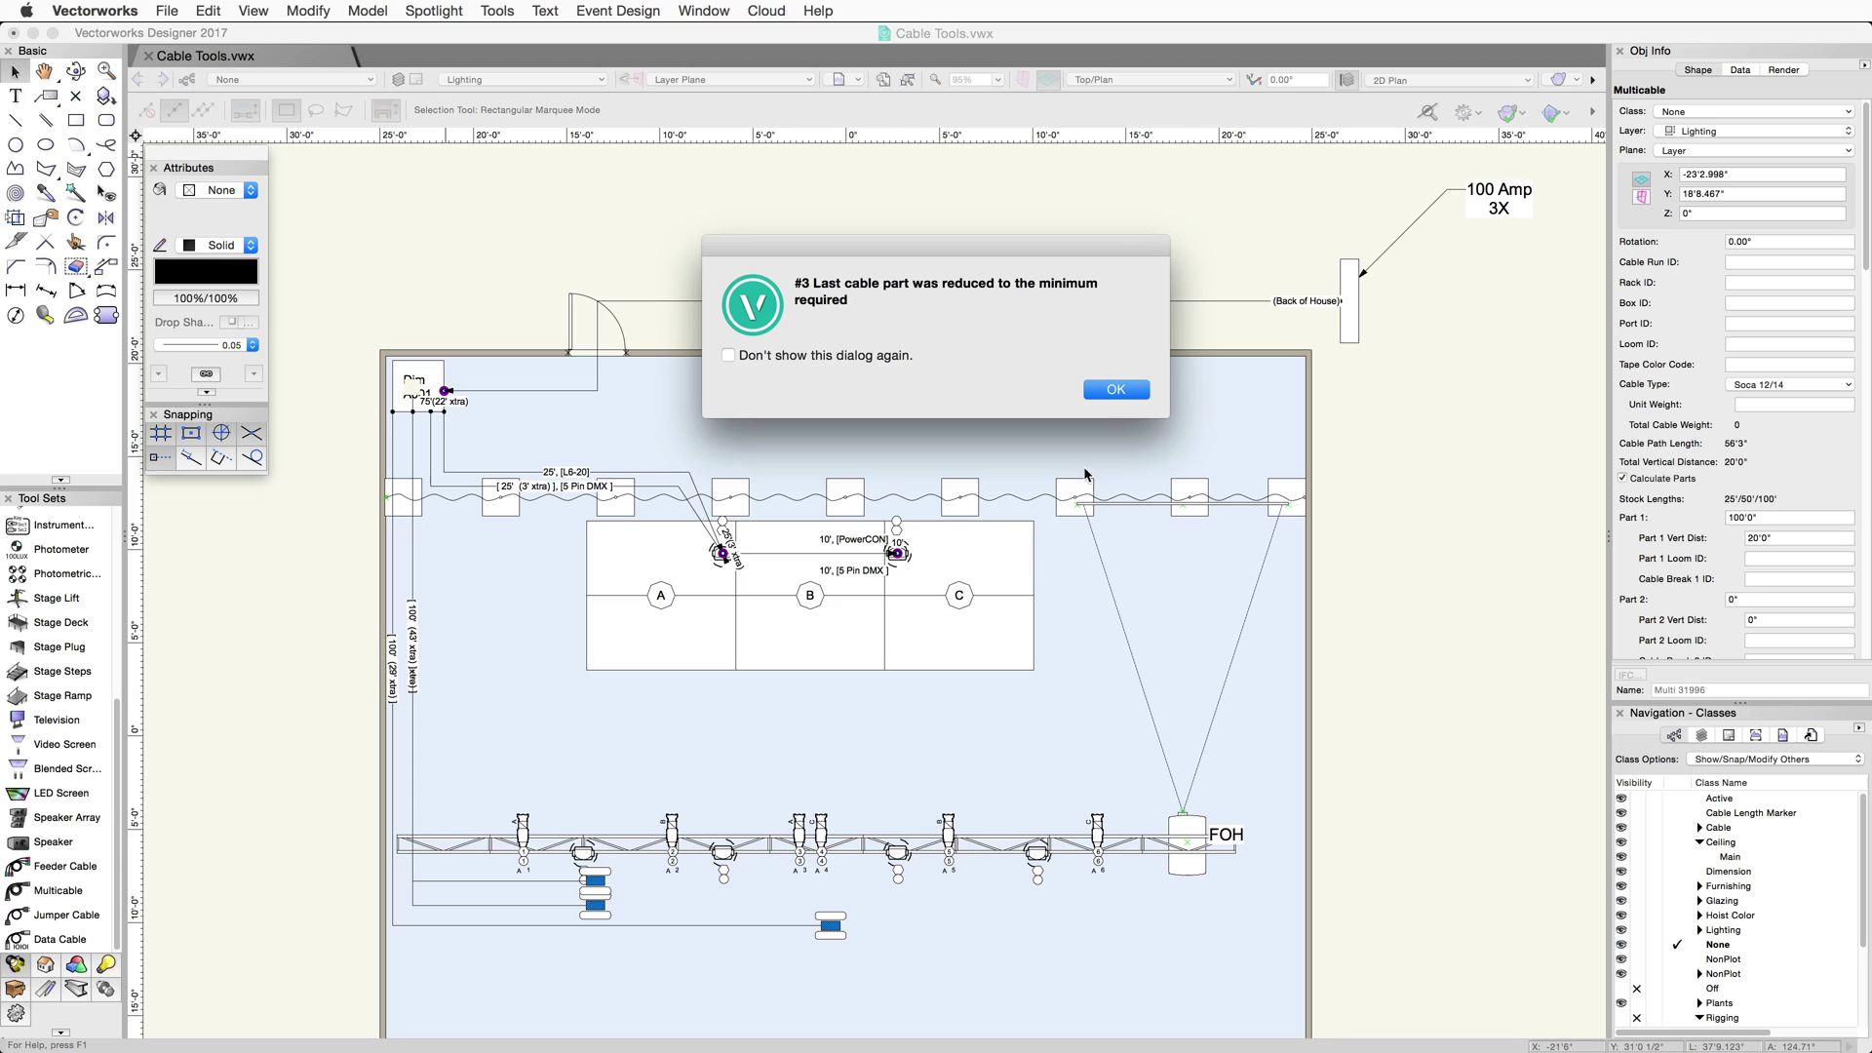
{"action": "left_click", "coordinate": [1106, 393]}
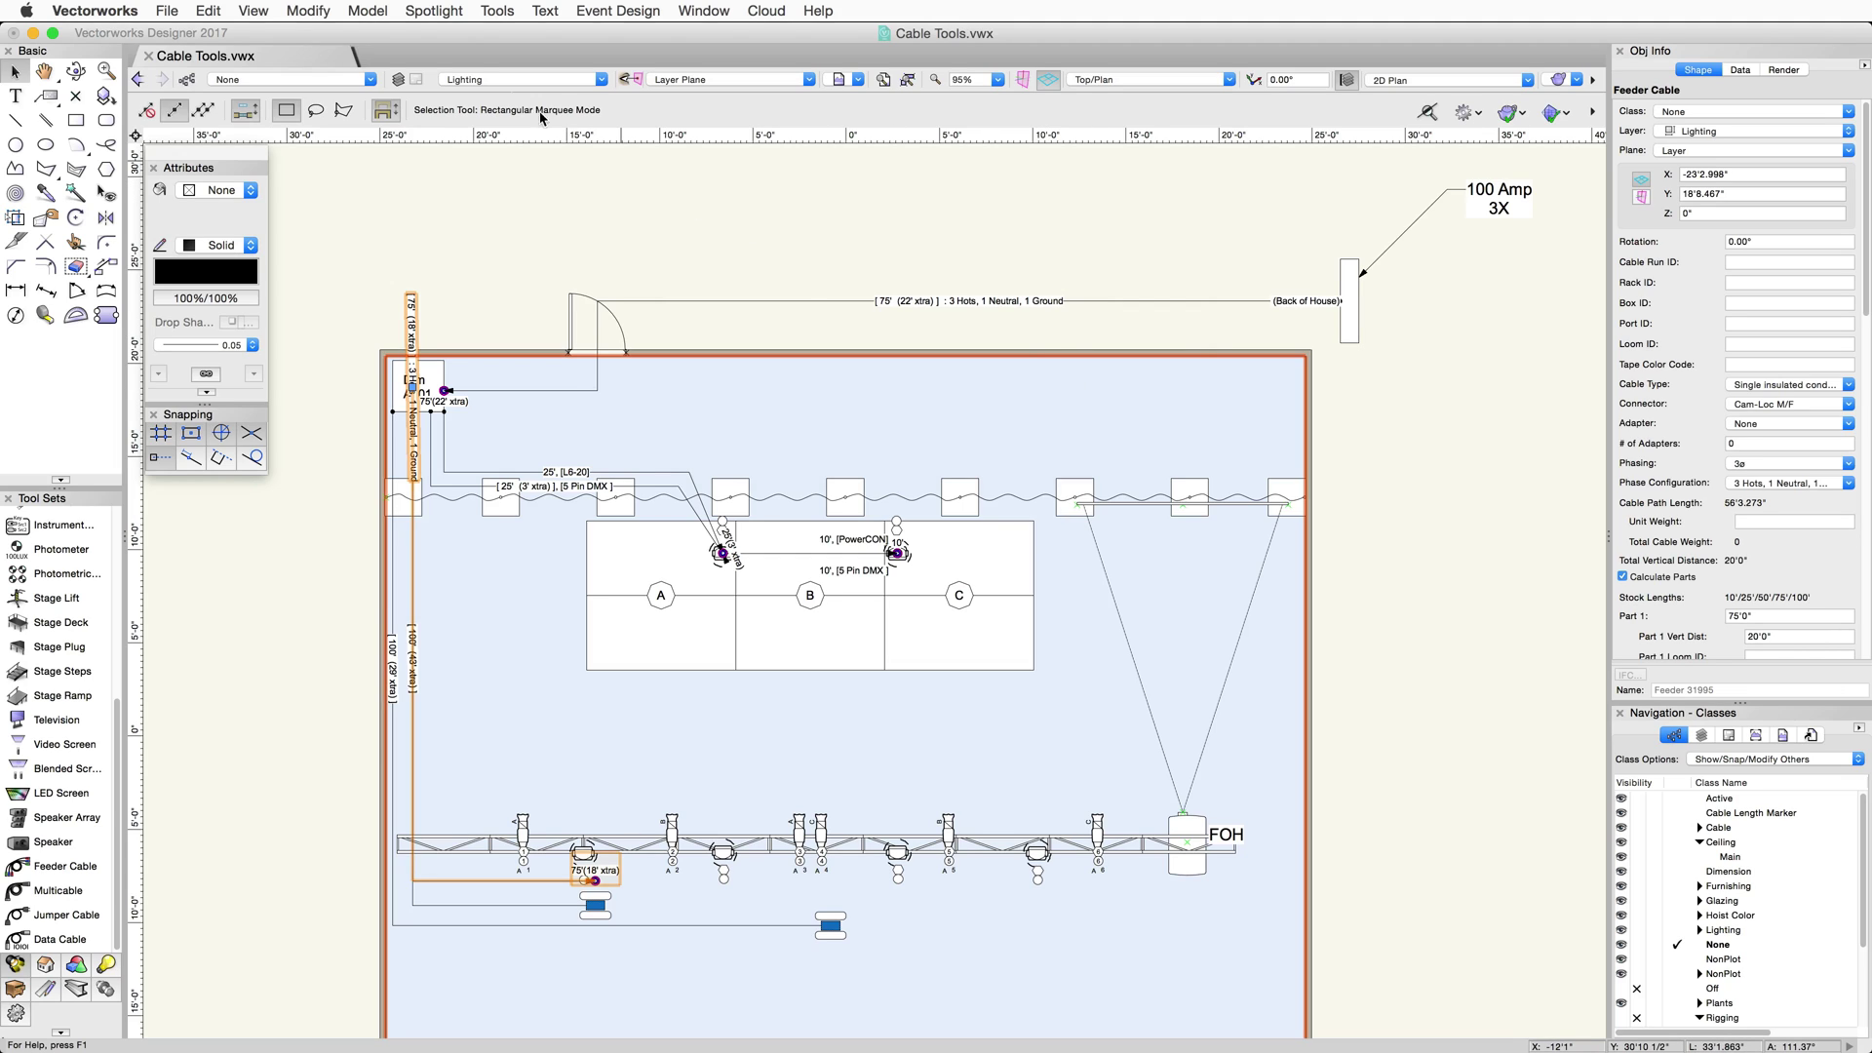
Step: Select all multicables in the drawing with the Select Cables command
{"action": "left_click", "coordinate": [434, 11]}
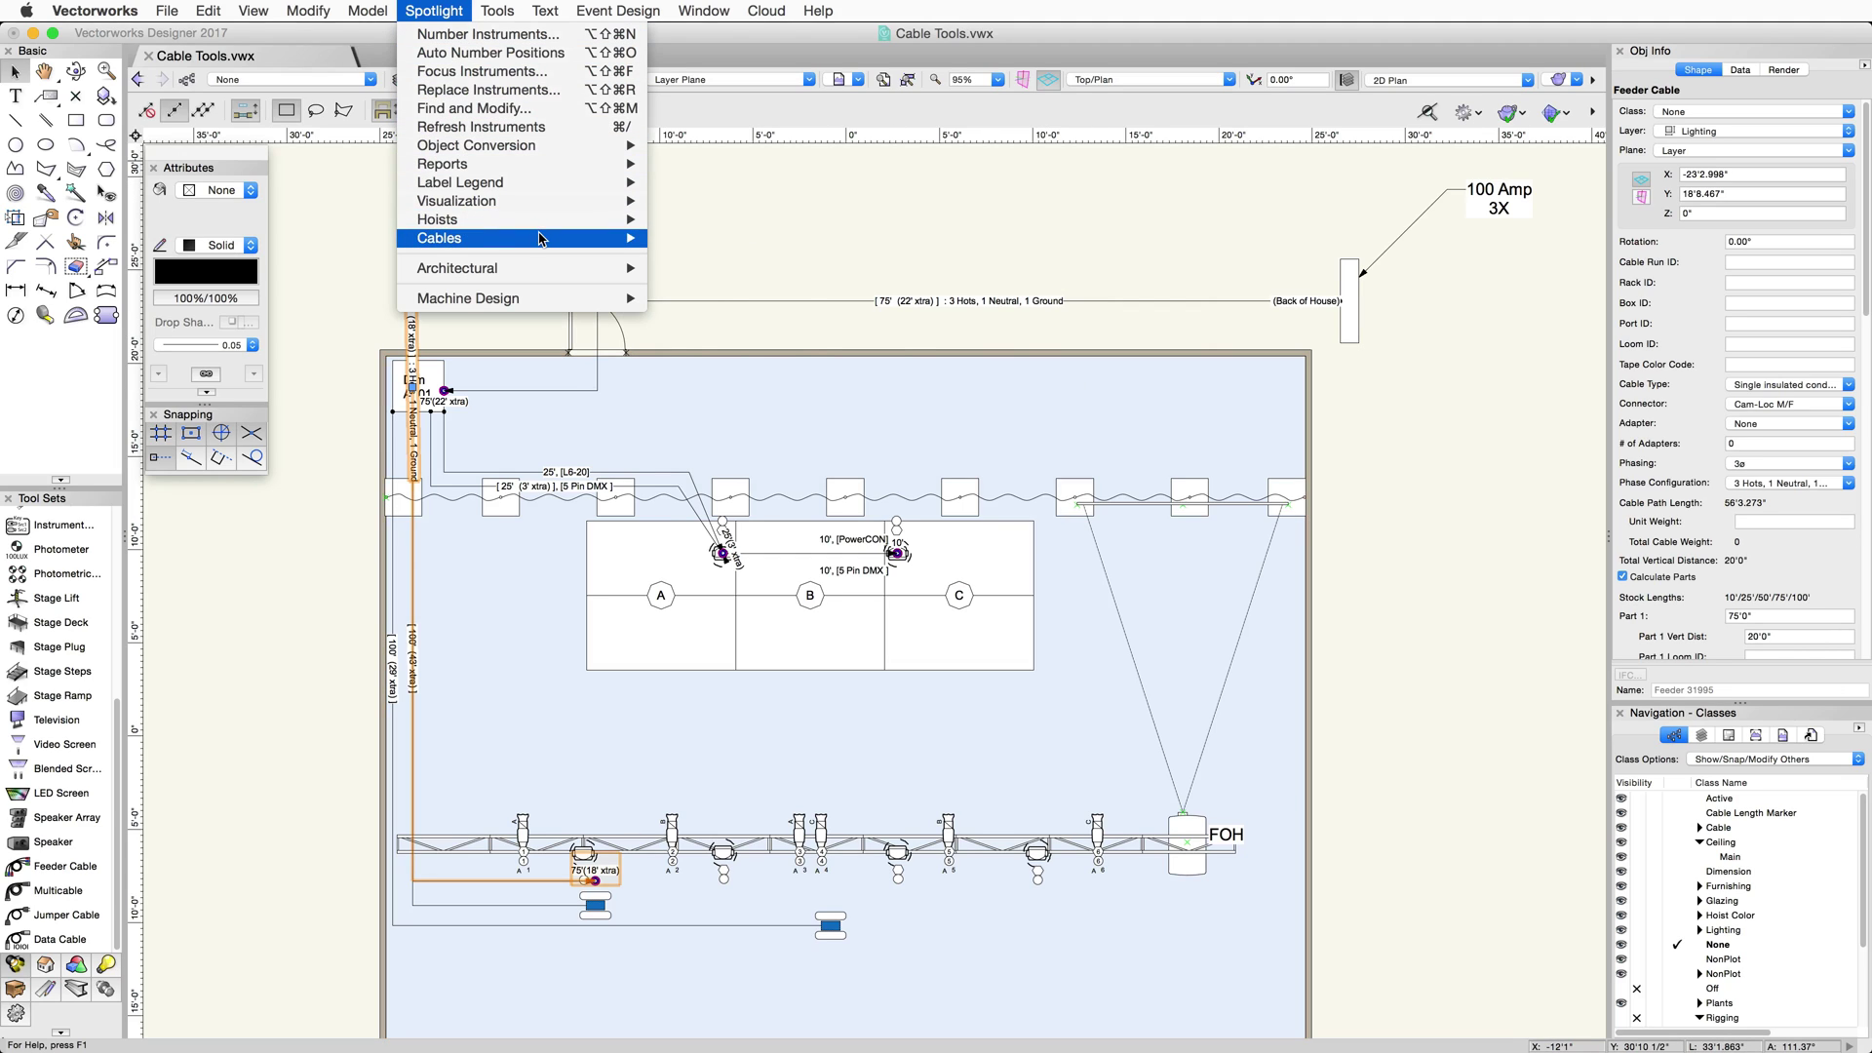
{"action": "mouse_move", "coordinate": [563, 238]}
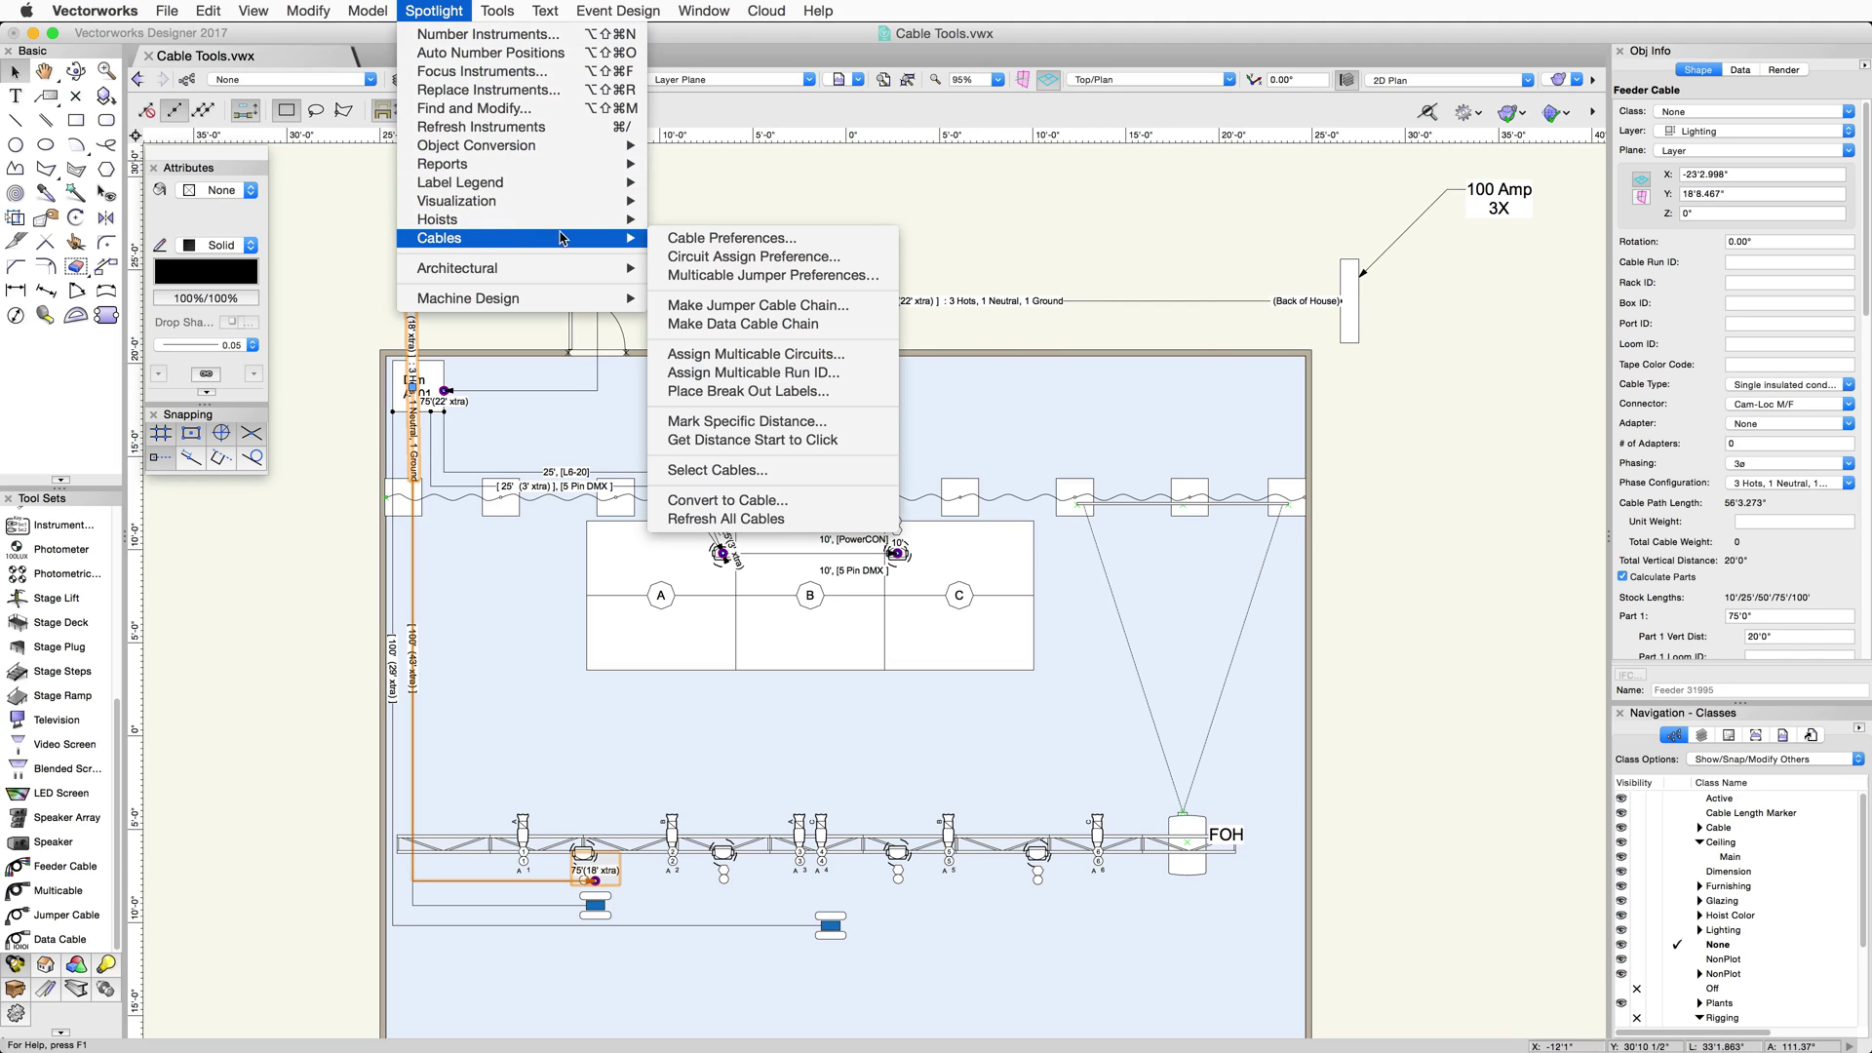
{"action": "left_click", "coordinate": [873, 472]}
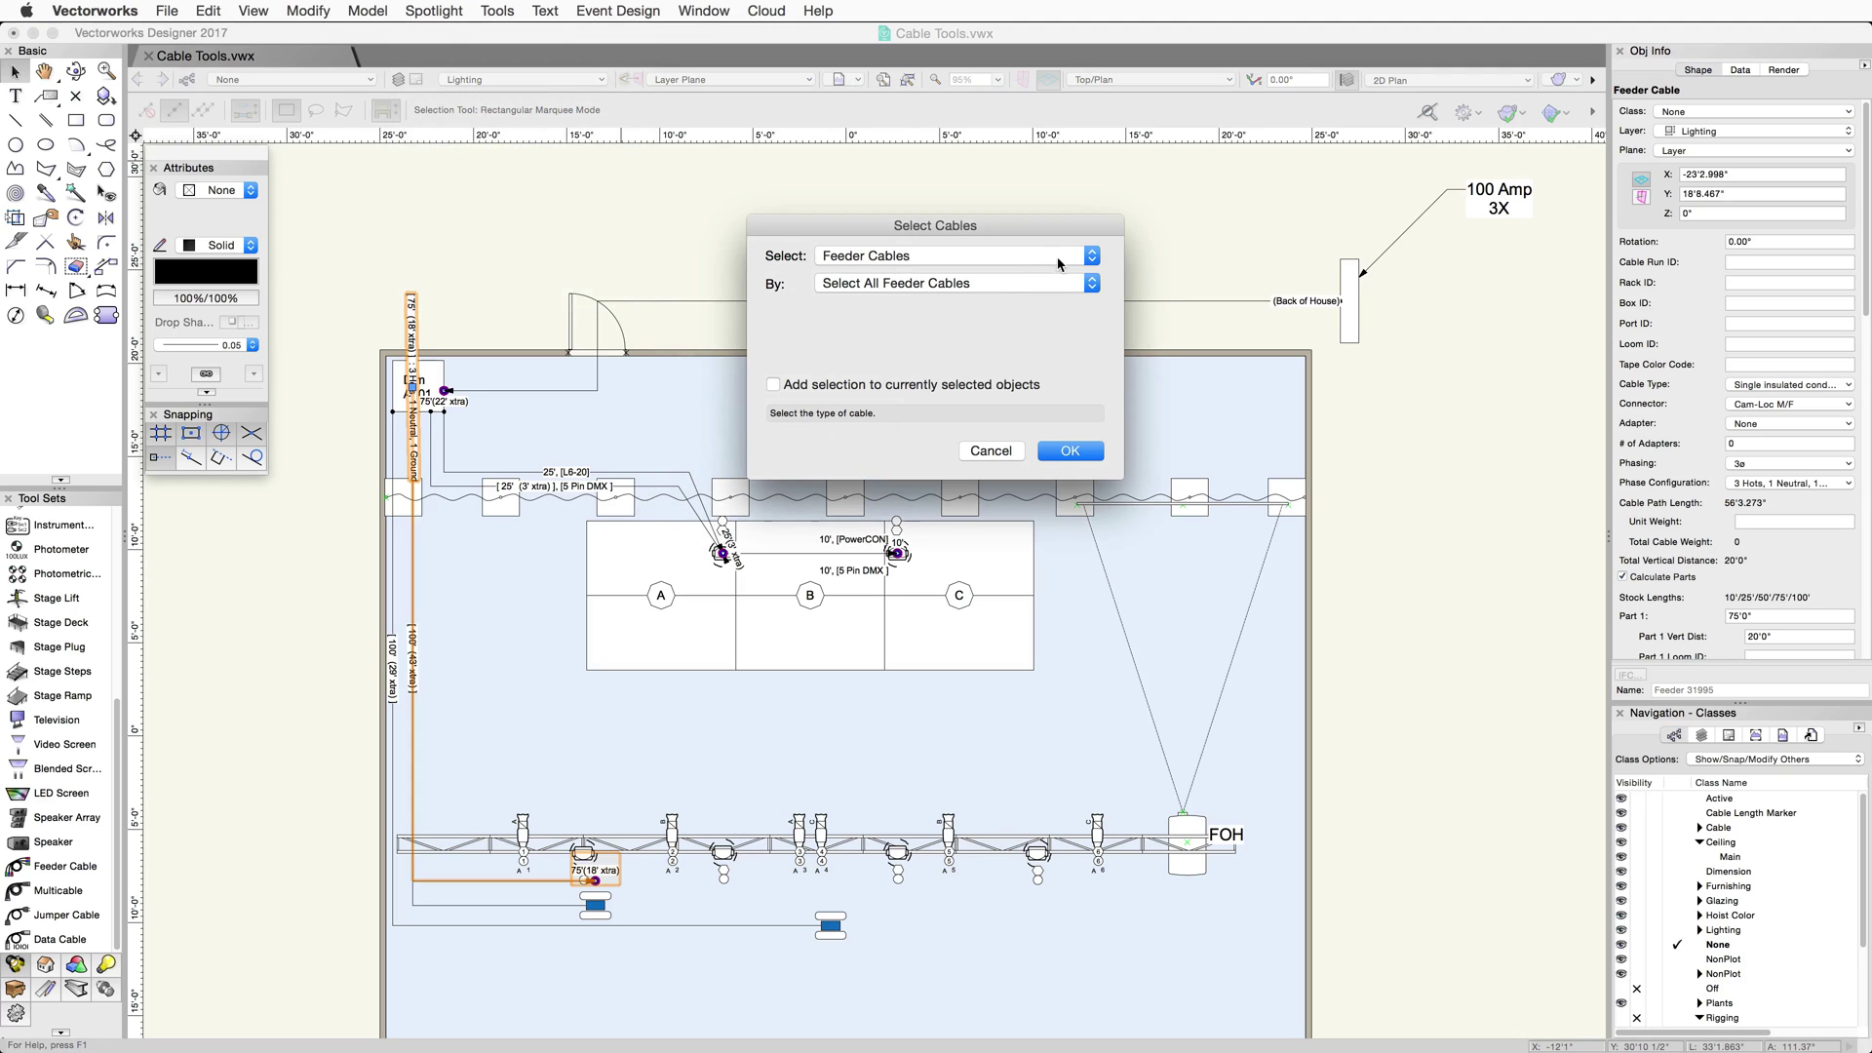
{"action": "left_click", "coordinate": [1073, 256]}
{"action": "left_click", "coordinate": [1070, 205]}
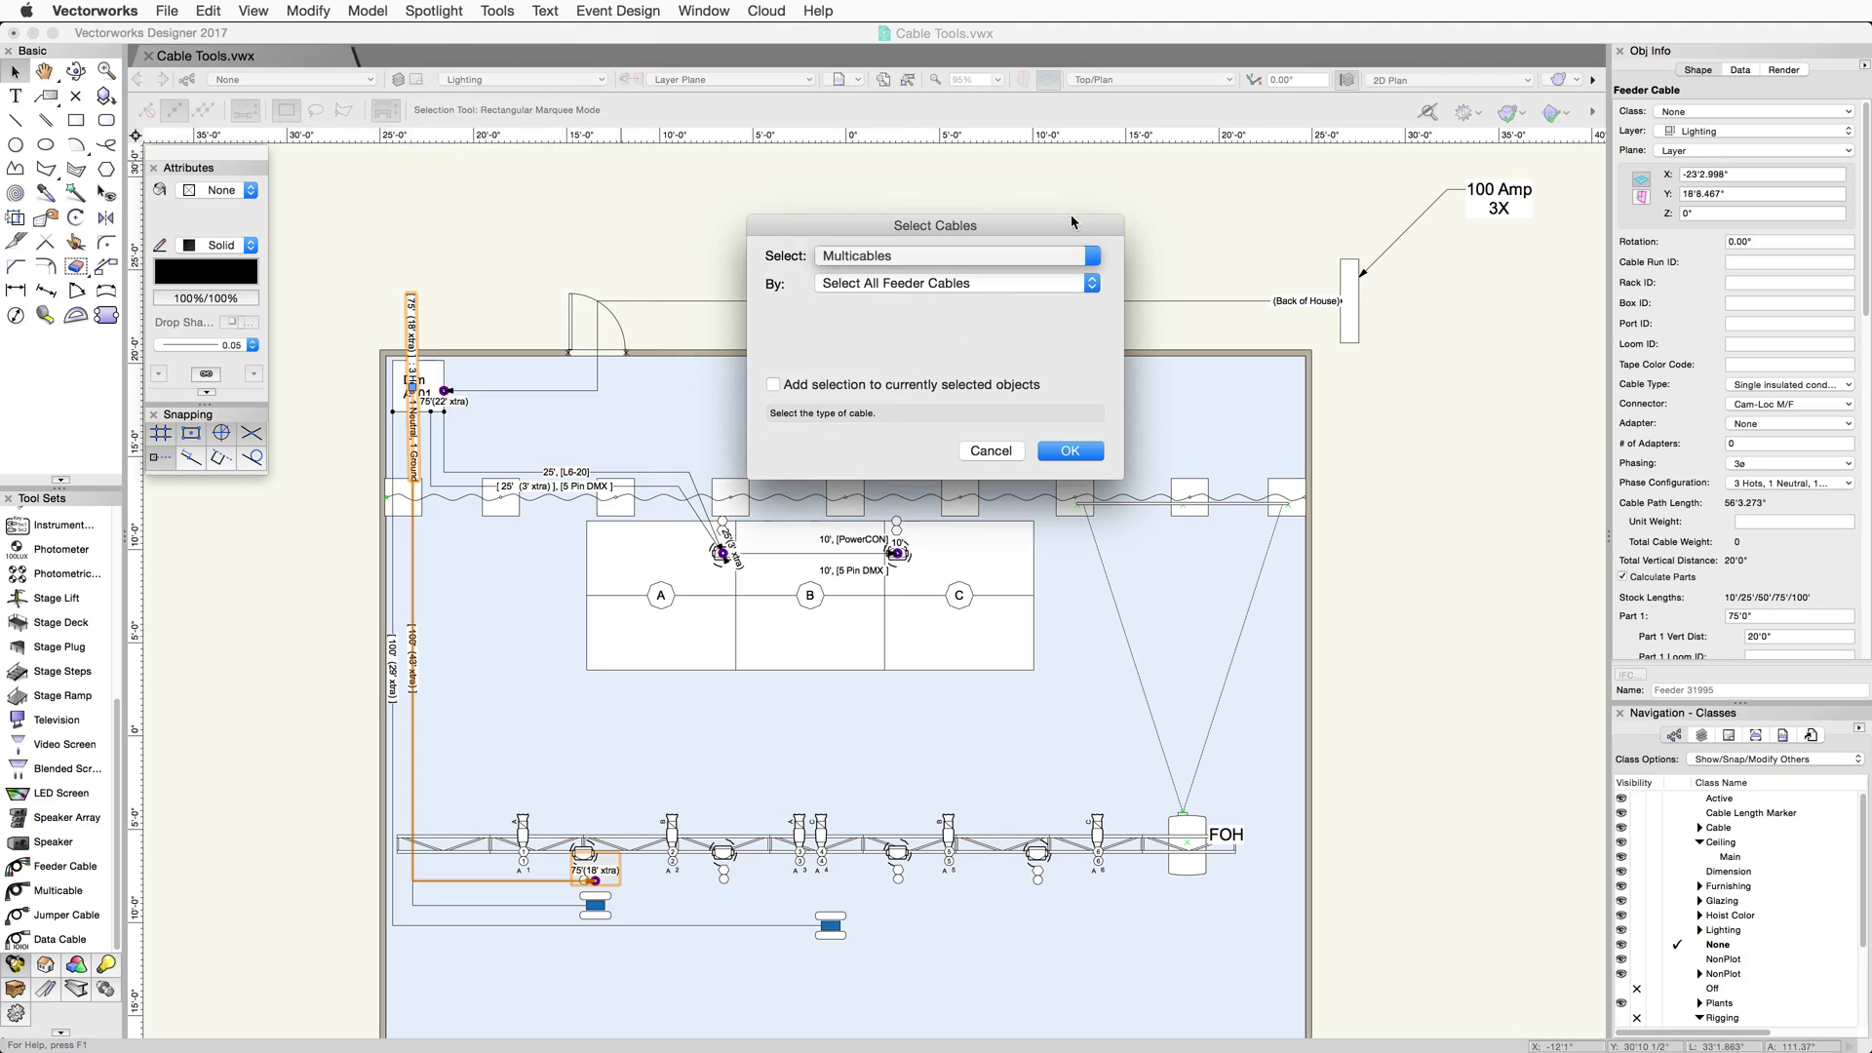
{"action": "left_click", "coordinate": [1094, 284]}
{"action": "left_click", "coordinate": [1092, 284]}
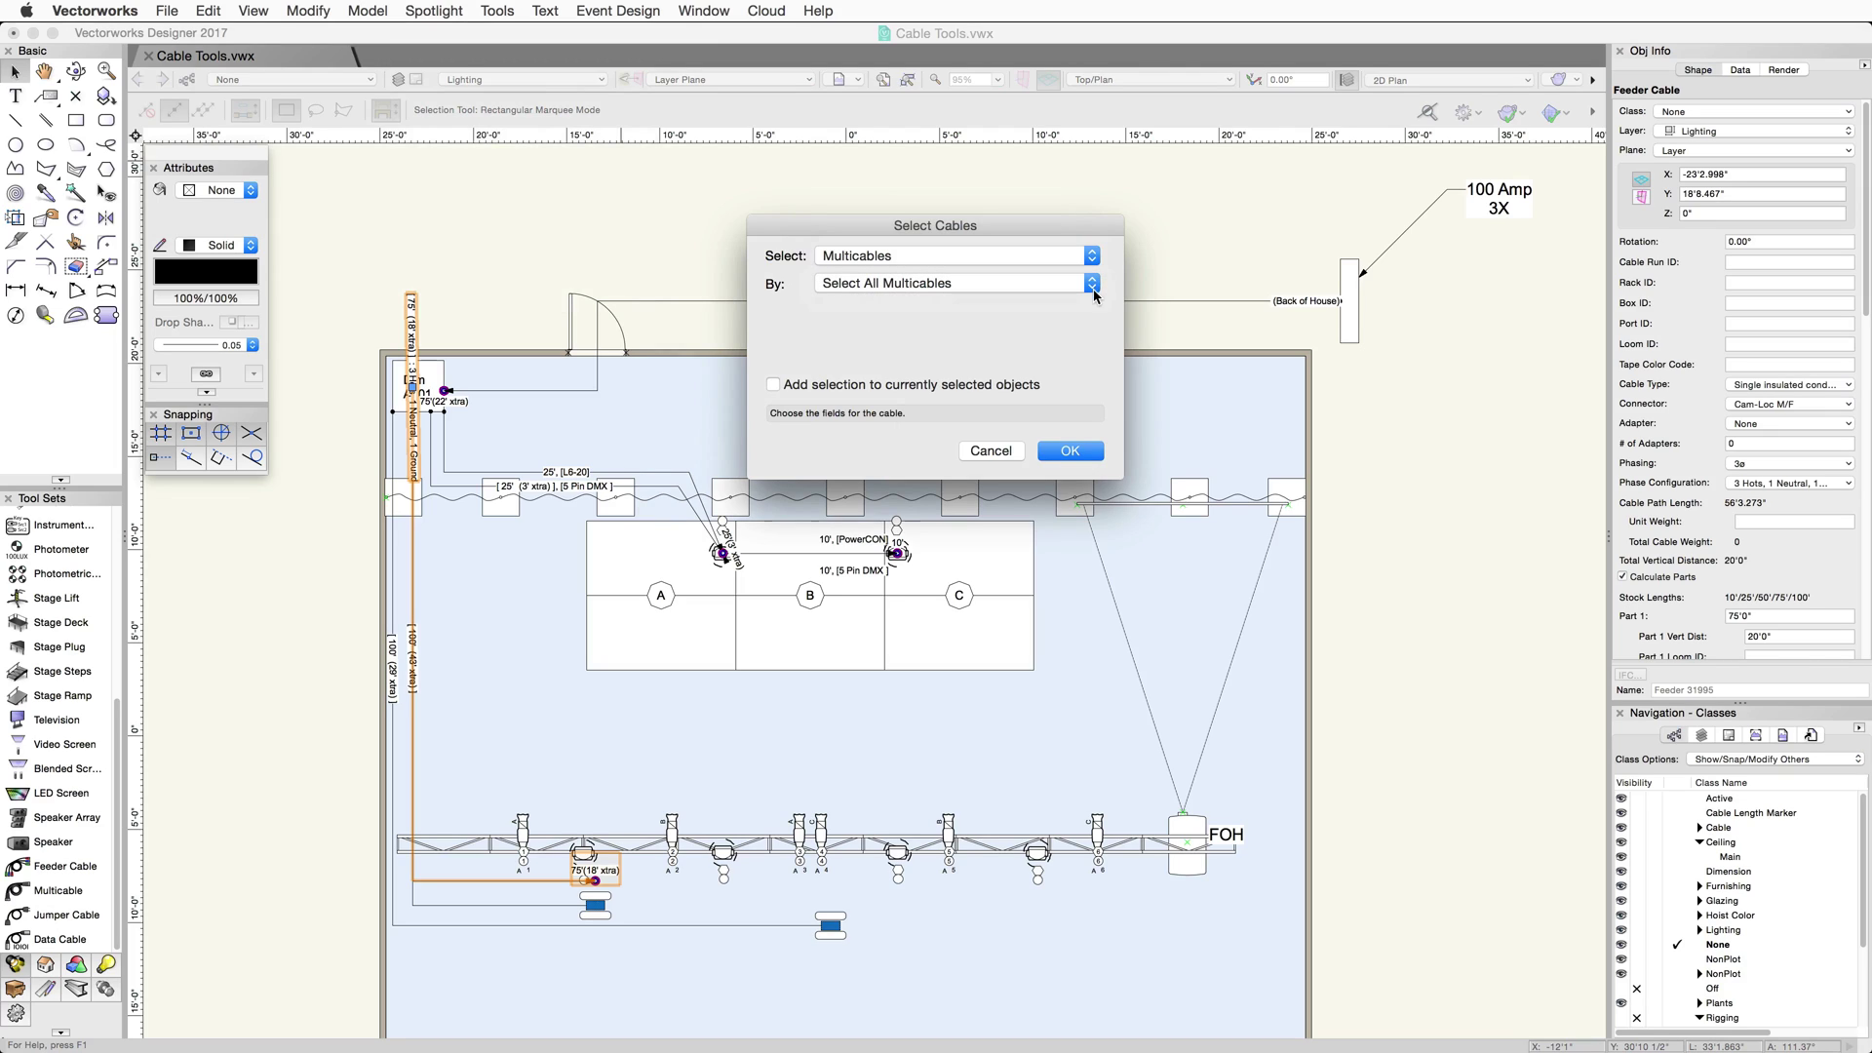
{"action": "left_click", "coordinate": [1078, 453]}
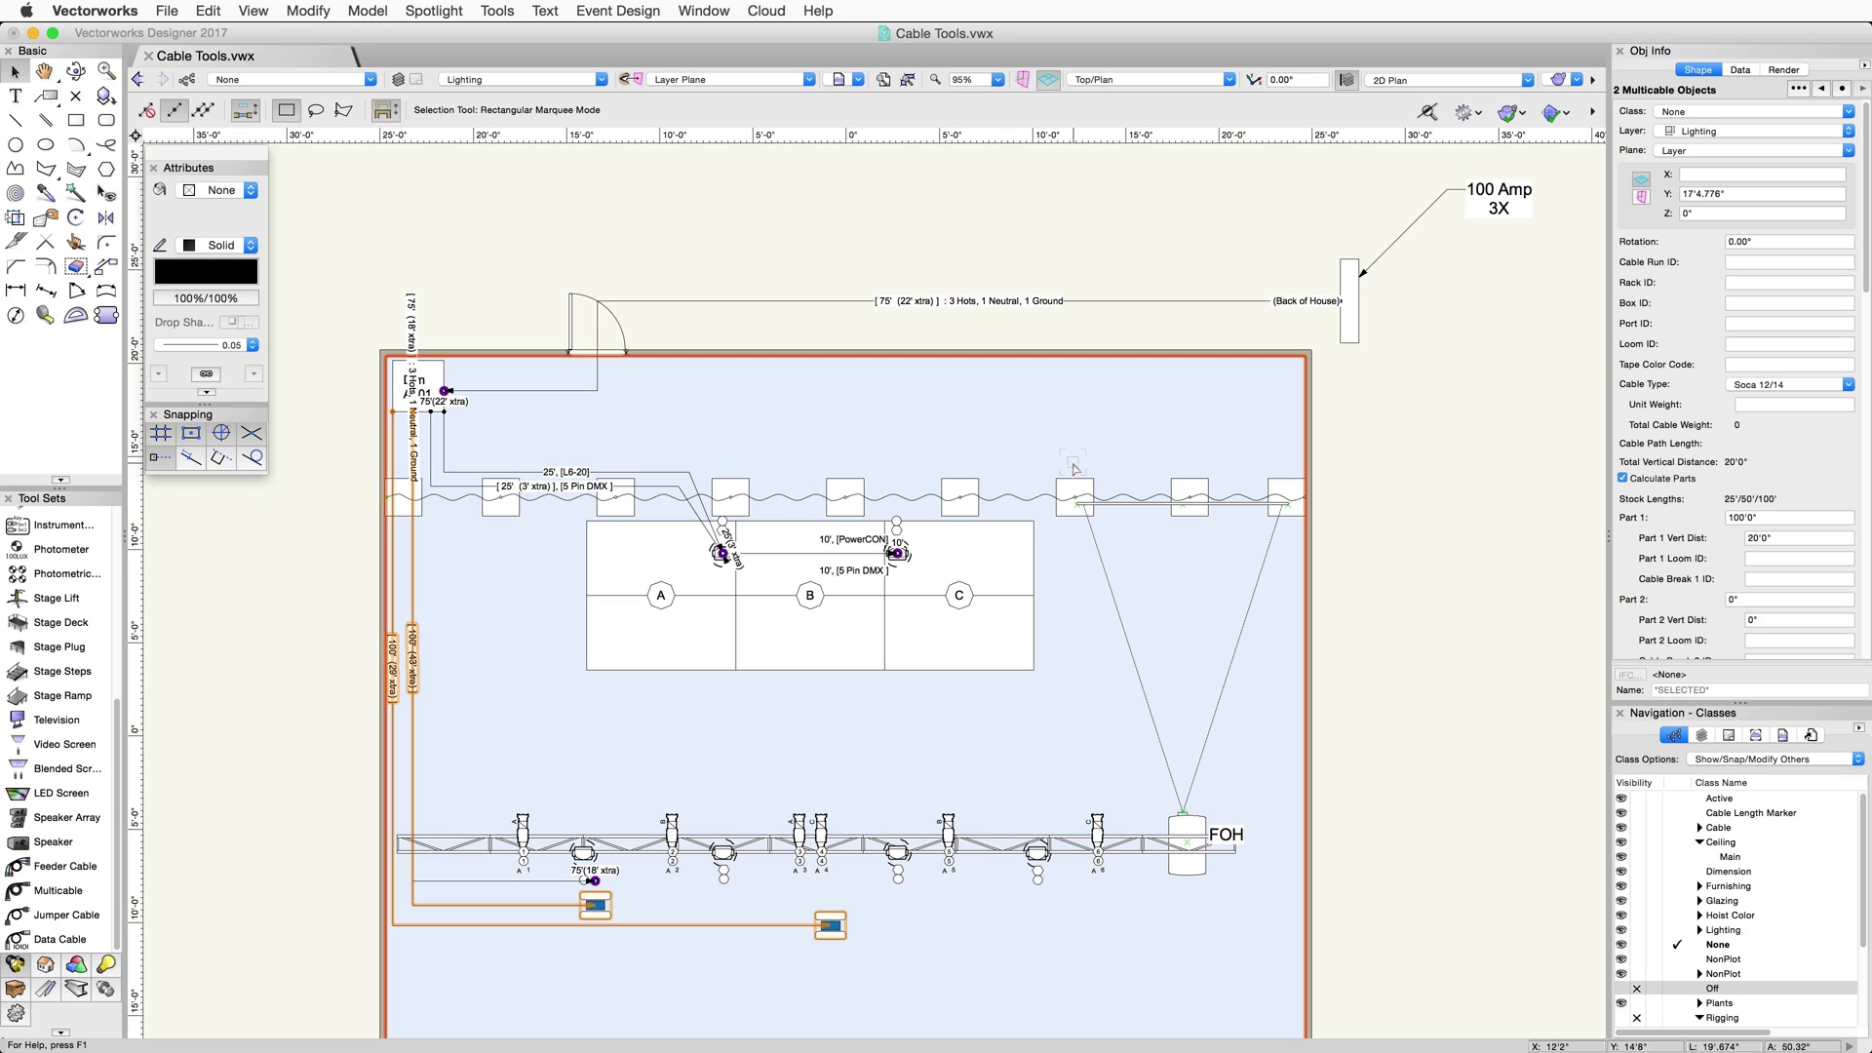
Step: Assign run IDs to the selected multicables, with a starting increment value of A and a (-) separator
{"action": "left_click", "coordinate": [456, 14]}
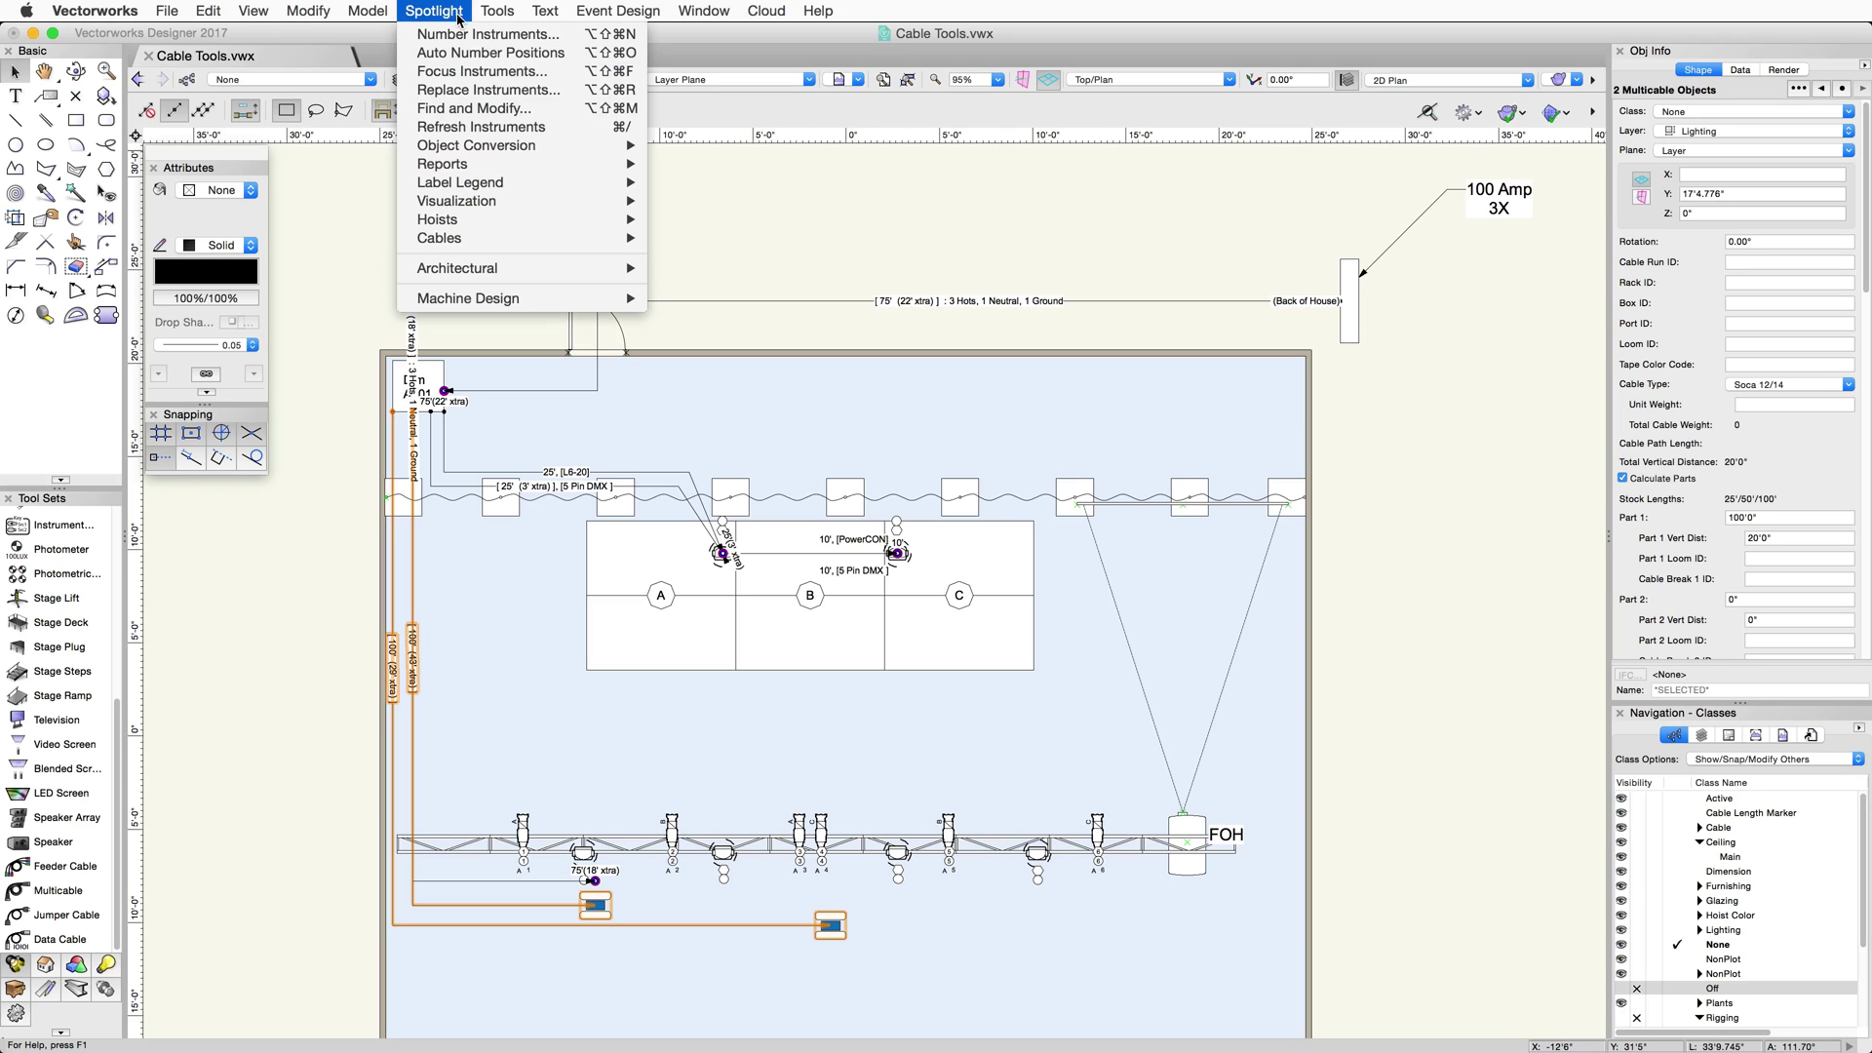
{"action": "mouse_move", "coordinate": [507, 242]}
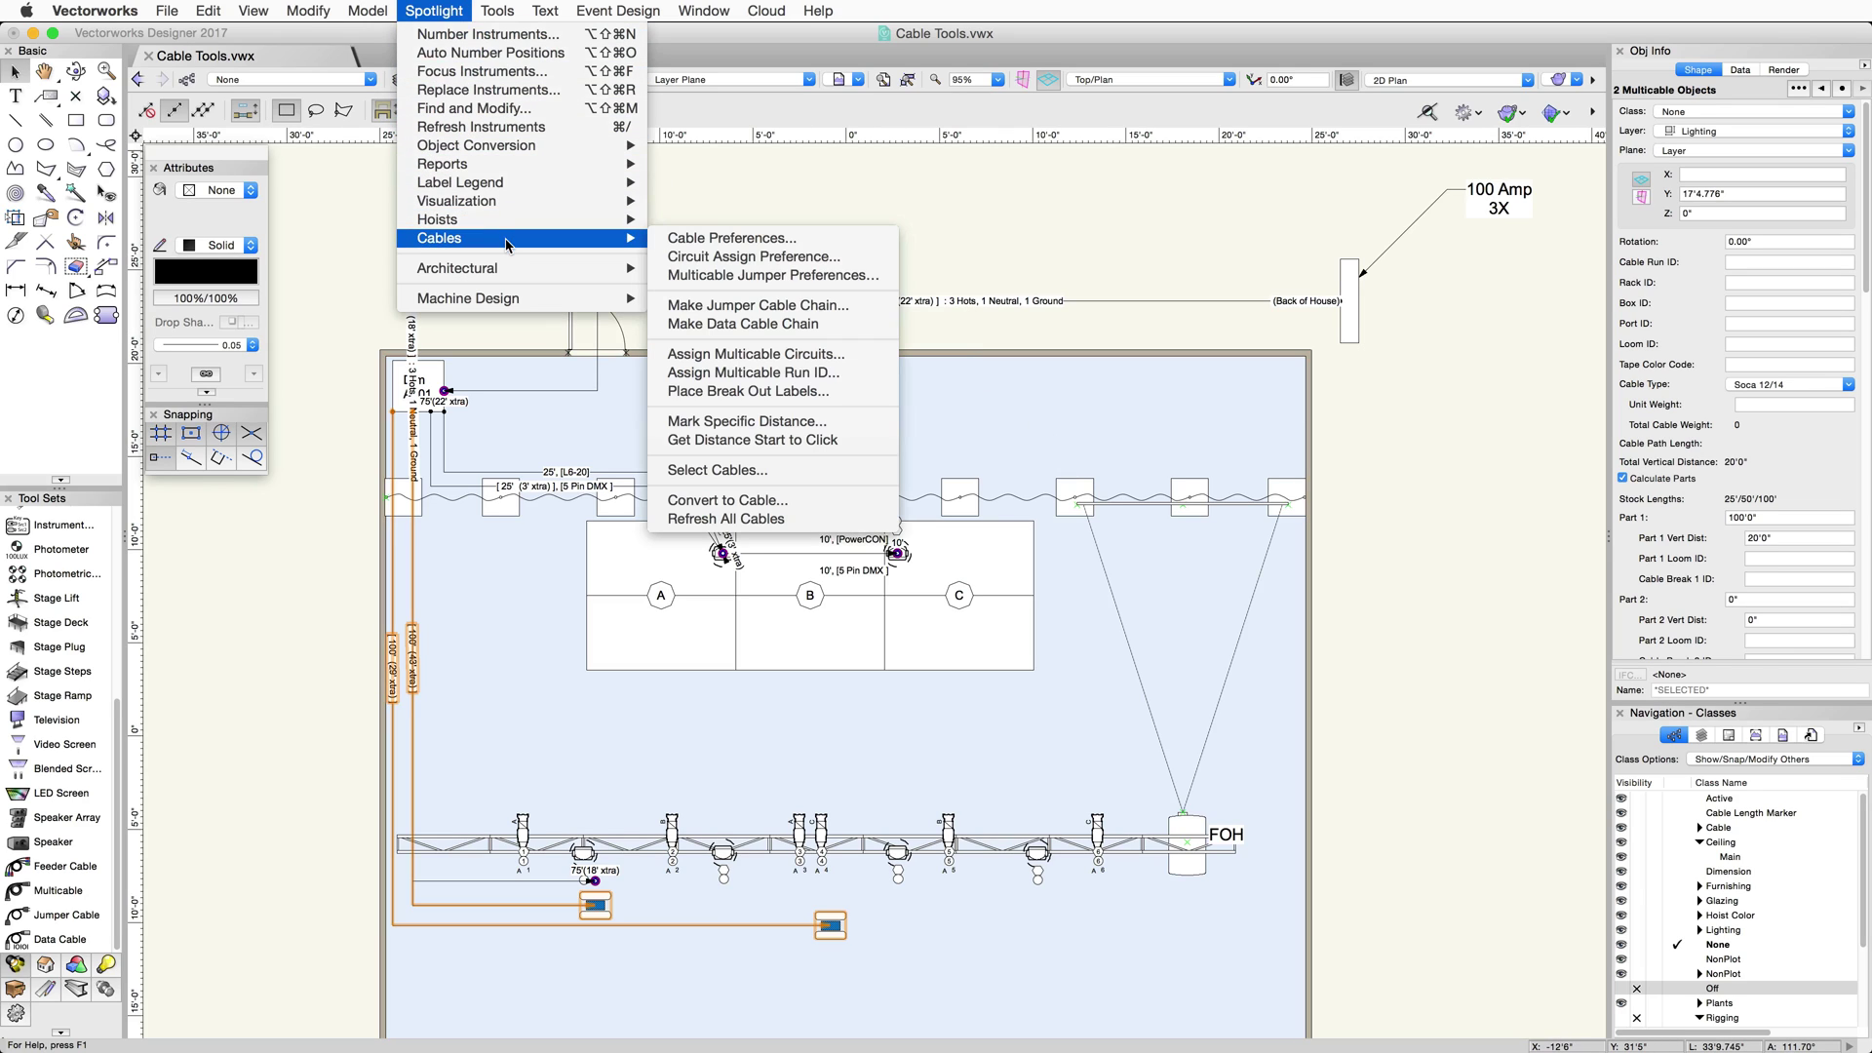
{"action": "left_click", "coordinate": [883, 354]}
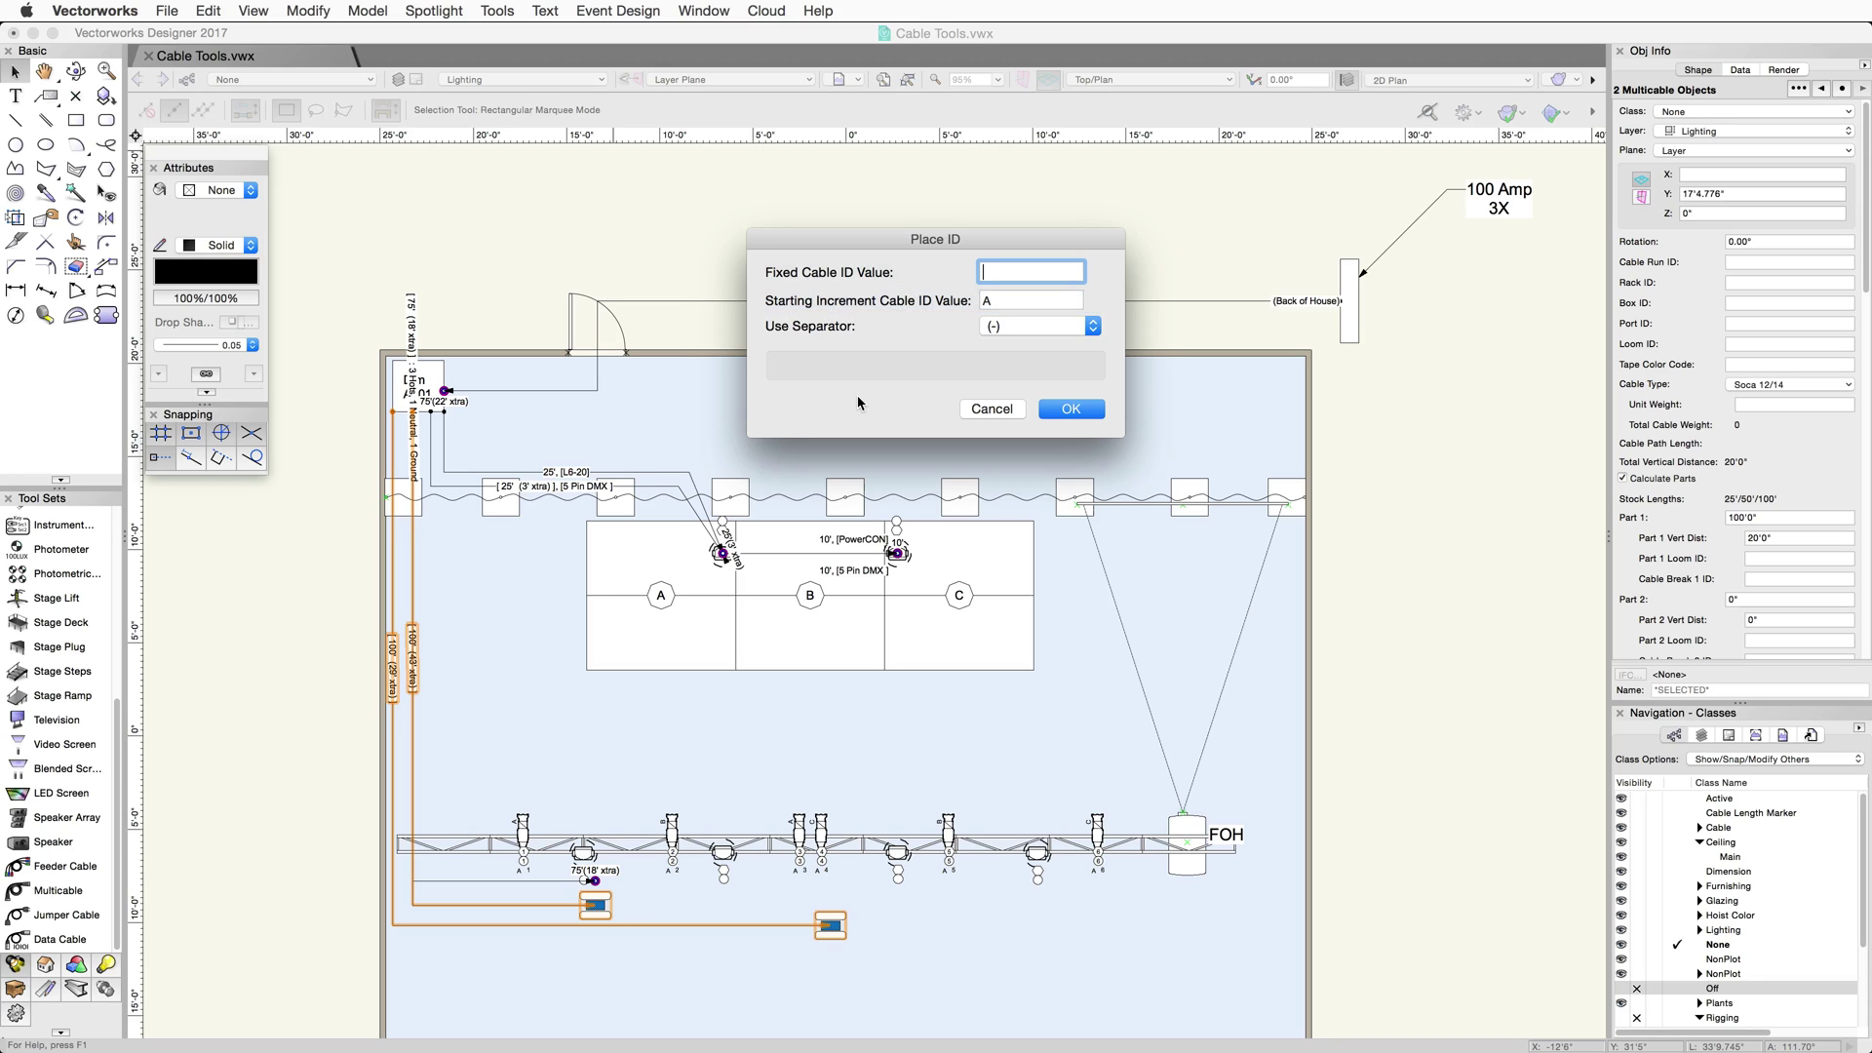
{"action": "left_click", "coordinate": [1072, 410]}
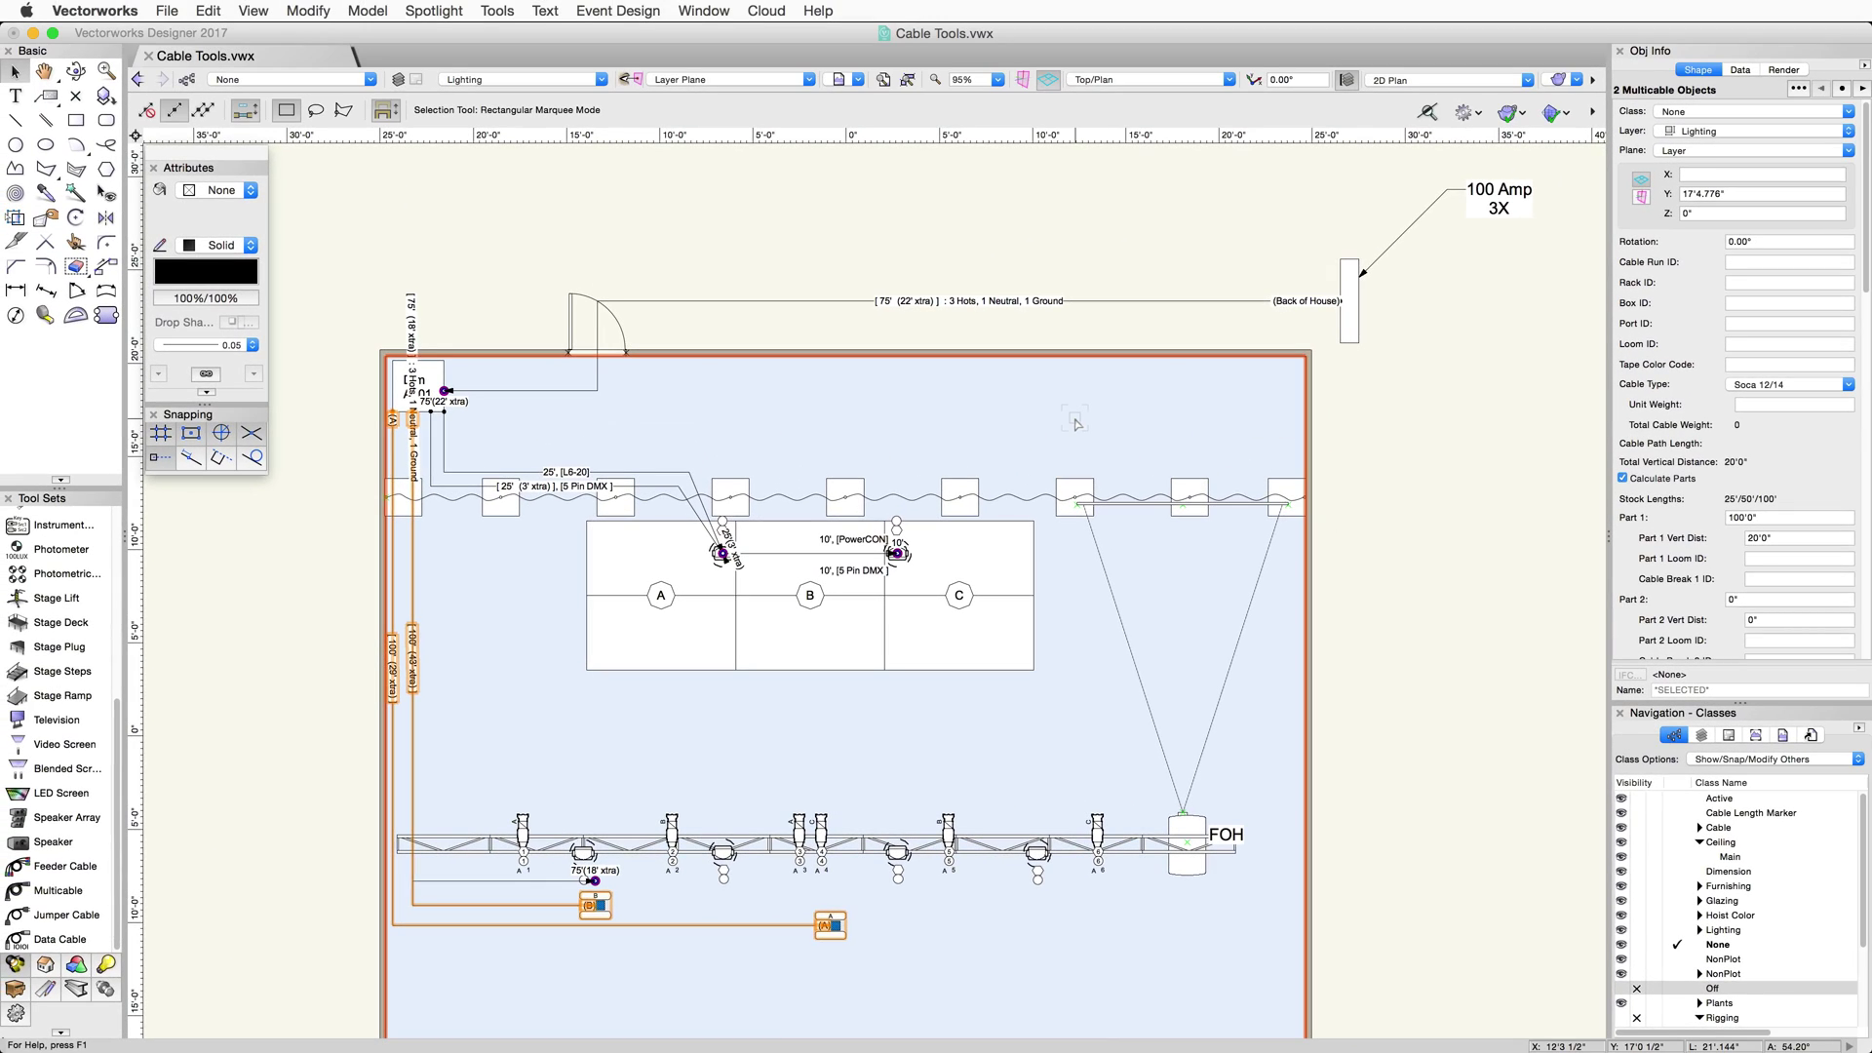
Step: Accept multicable jumper preferences that place orthogonal jumpers starting horizontally, subtract the break out length, and put the first ganging symbol at the first fixture
{"action": "left_click", "coordinate": [433, 11]}
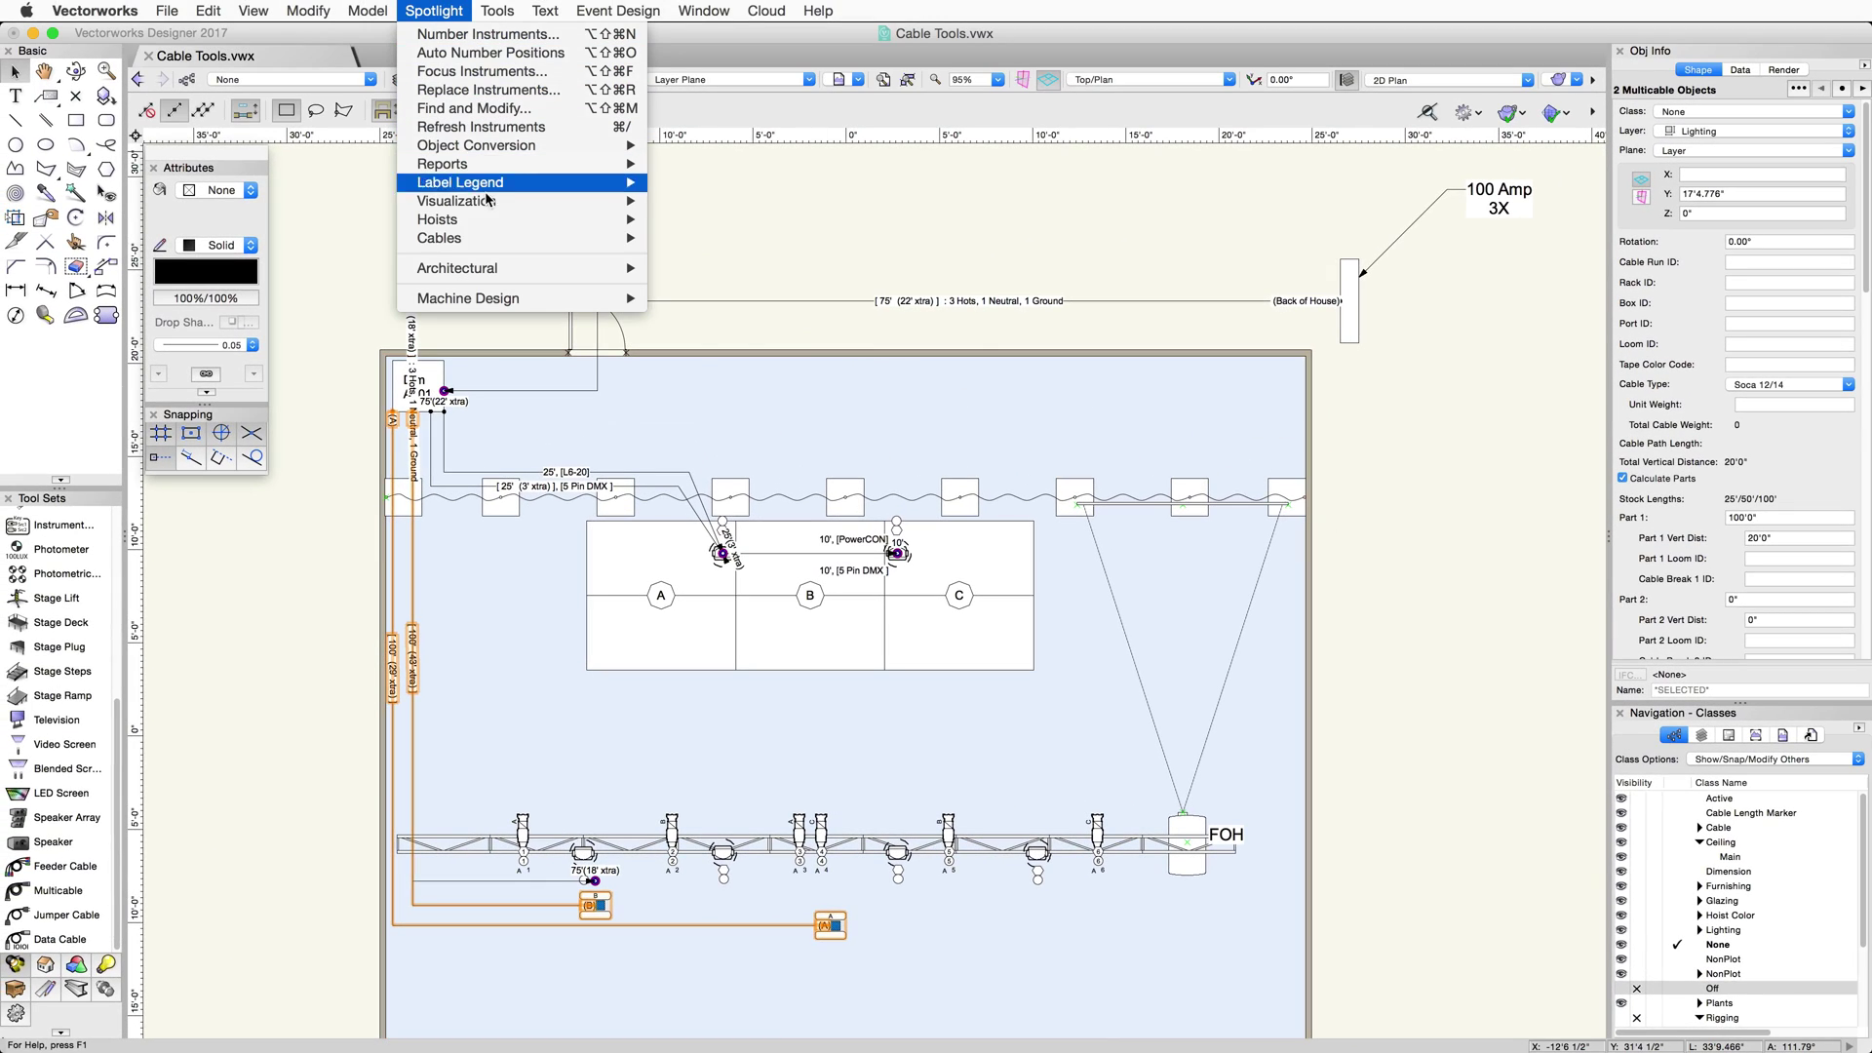
{"action": "mouse_move", "coordinate": [583, 239]}
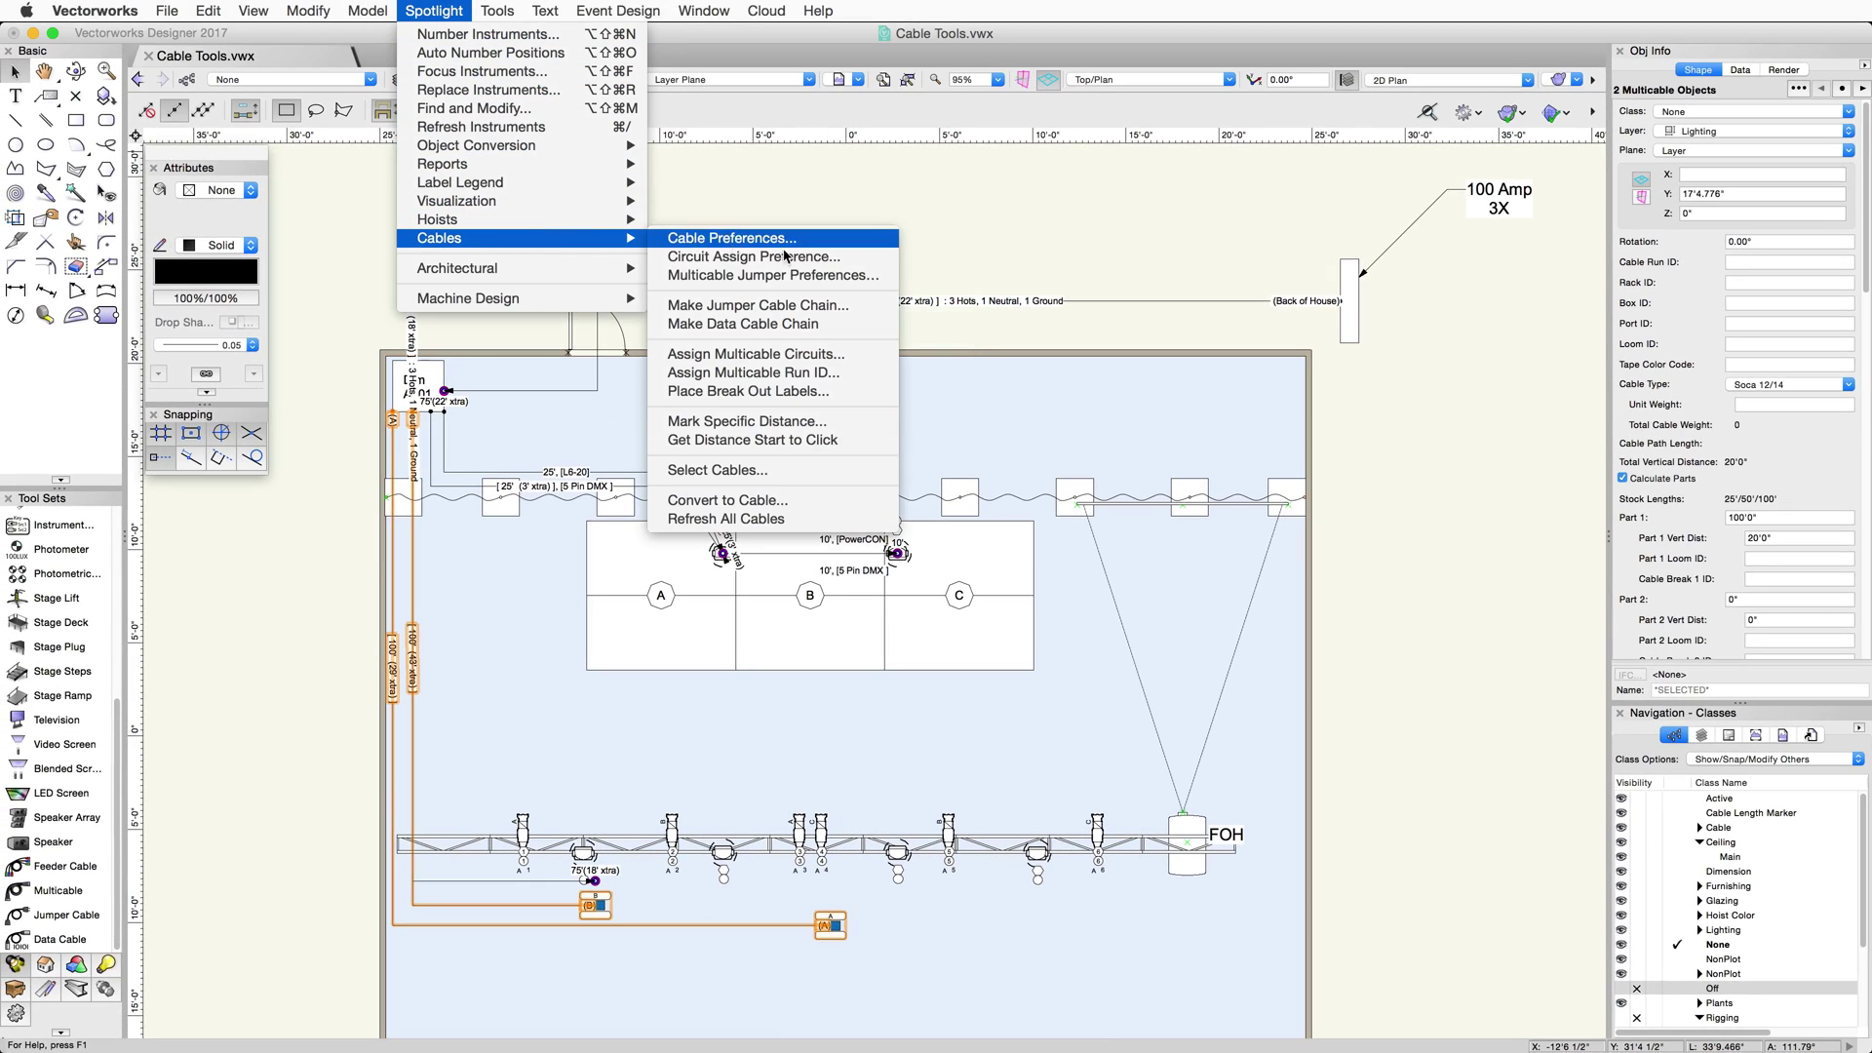
{"action": "left_click", "coordinate": [871, 279]}
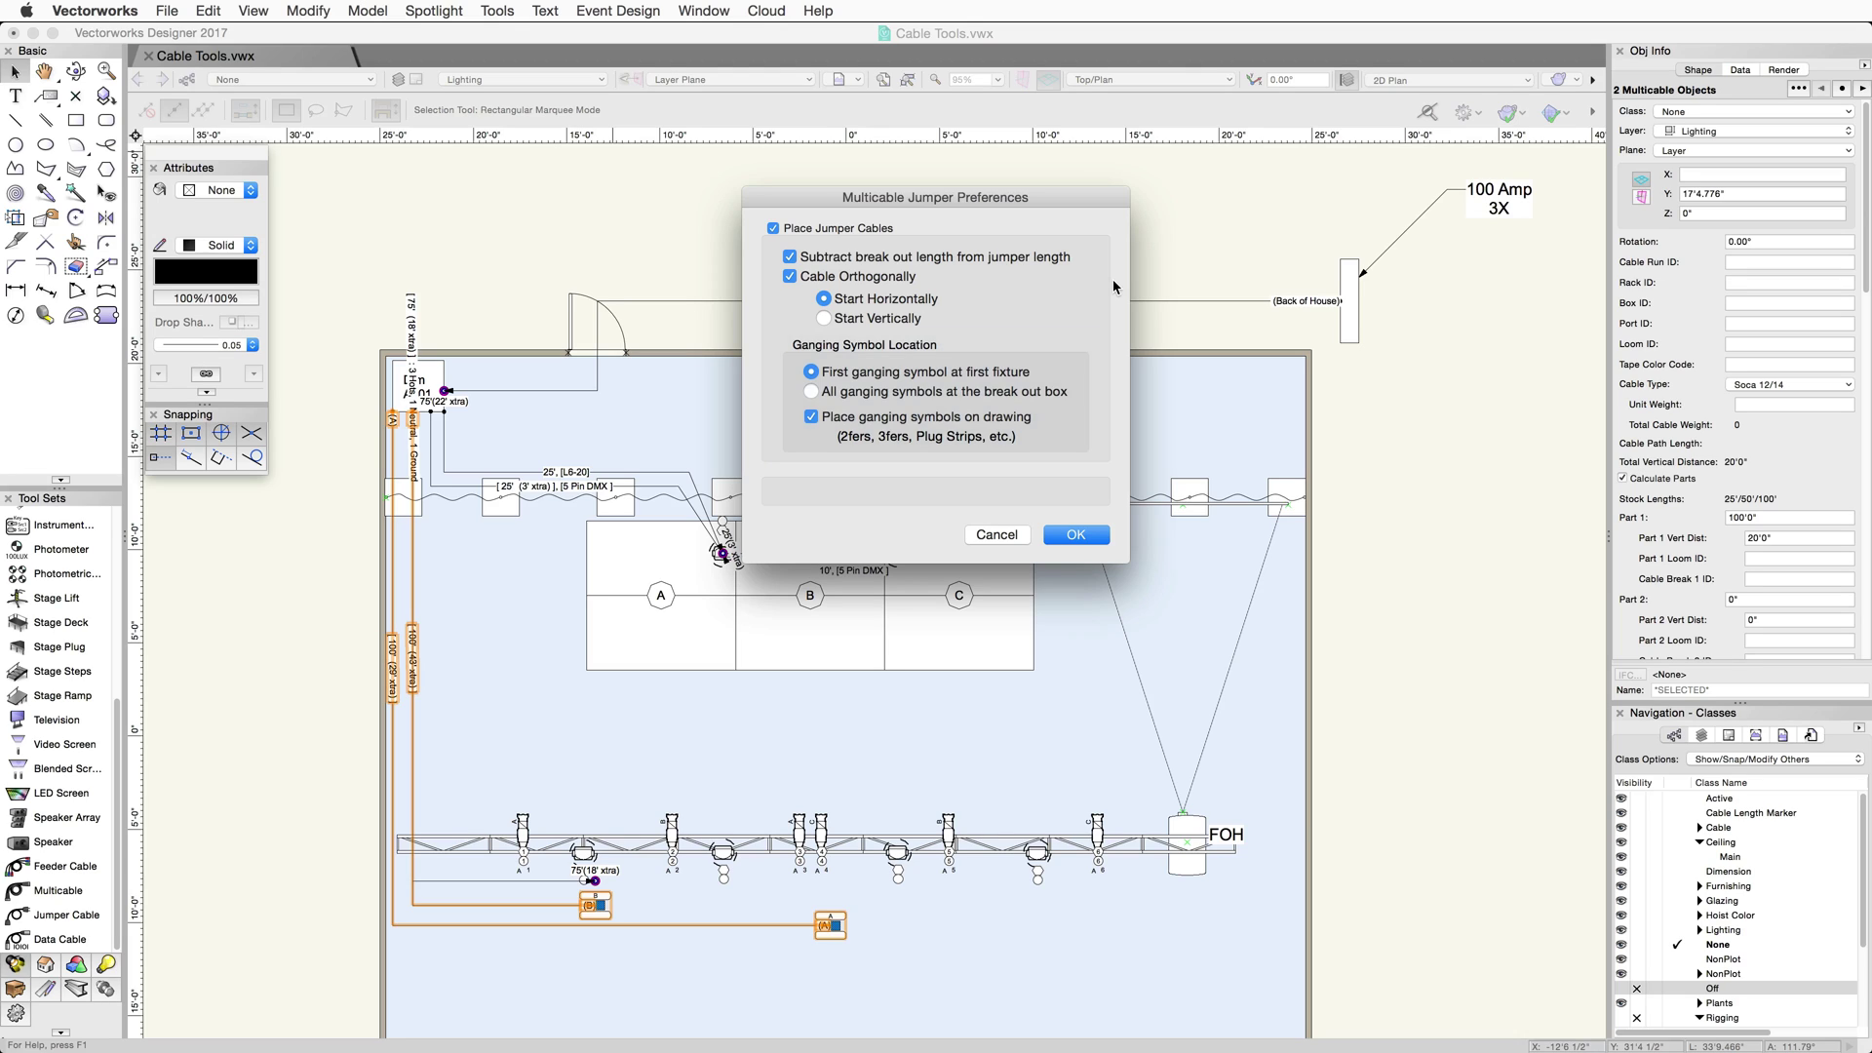
{"action": "left_click", "coordinate": [1104, 537]}
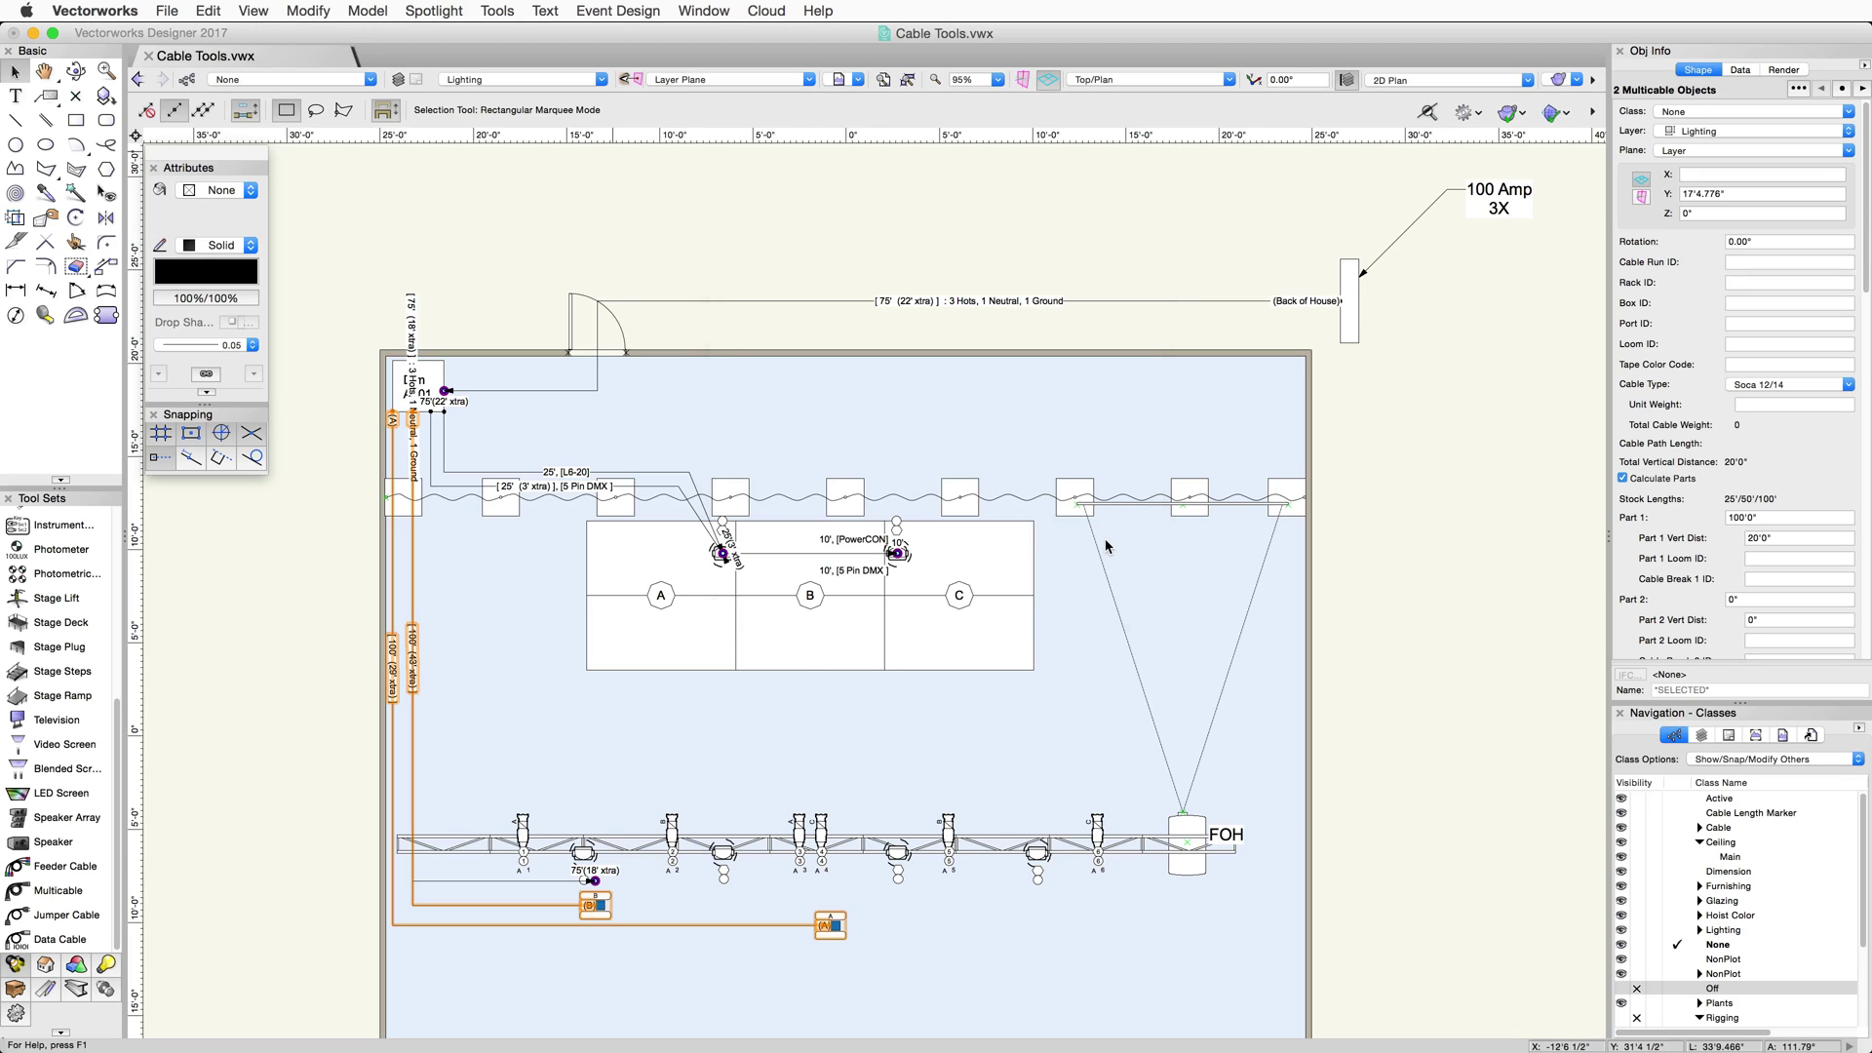
Step: Assign multicable circuits from break out number 1 to the six conventional fixtures along the truss, working left to right, and clear the selection
{"action": "left_click", "coordinate": [434, 10]}
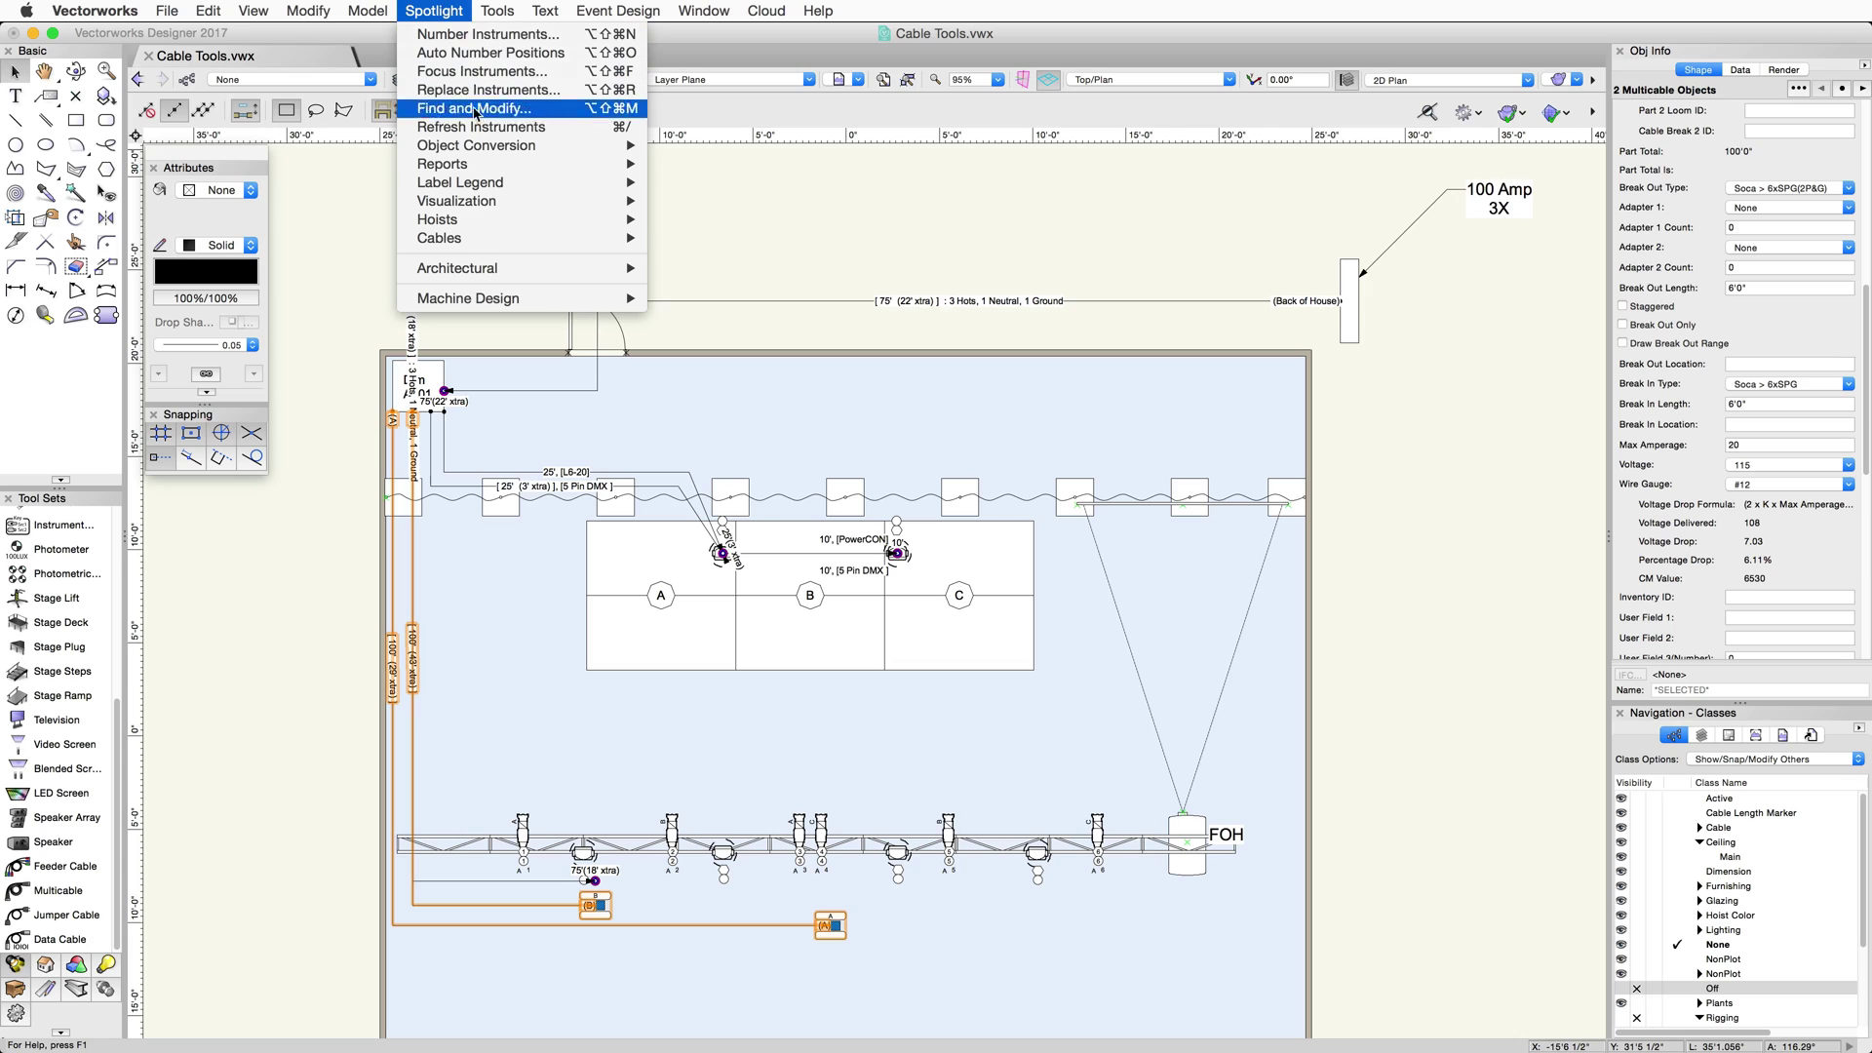
{"action": "mouse_move", "coordinate": [548, 239]}
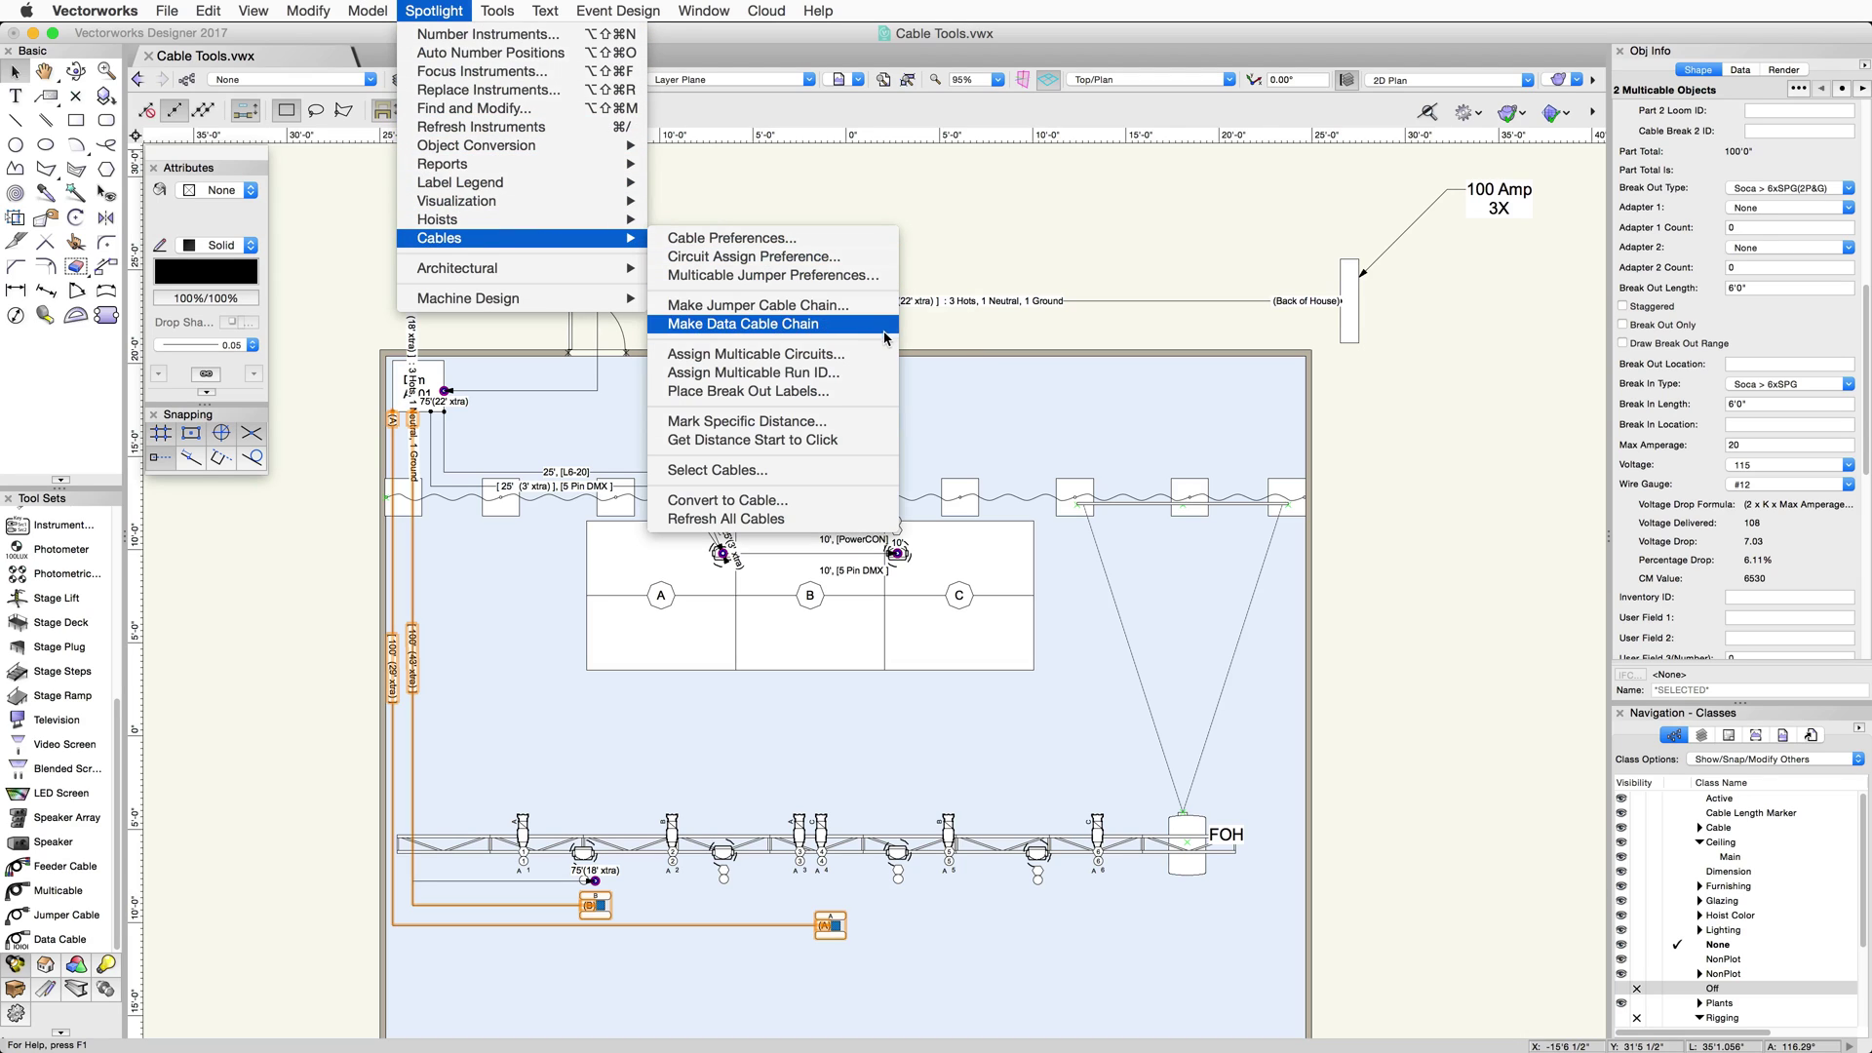
{"action": "left_click", "coordinate": [883, 362]}
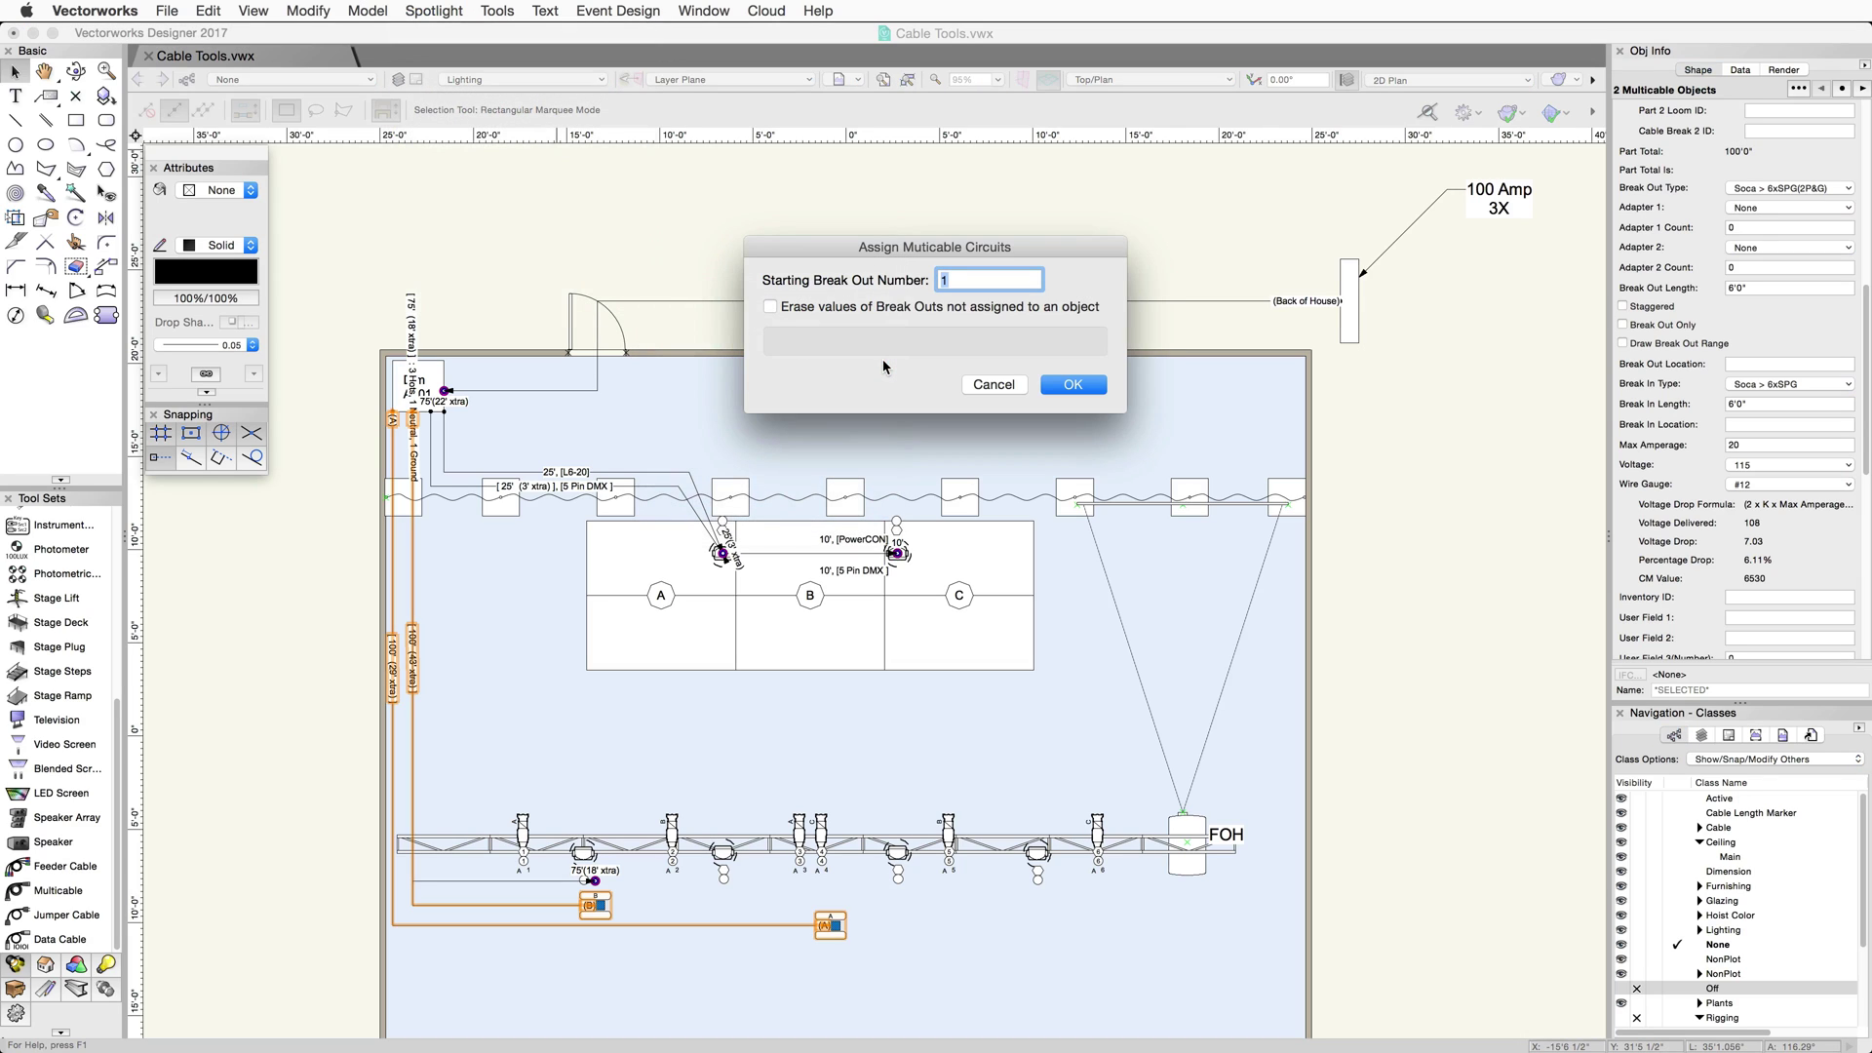
{"action": "left_click", "coordinate": [1103, 386]}
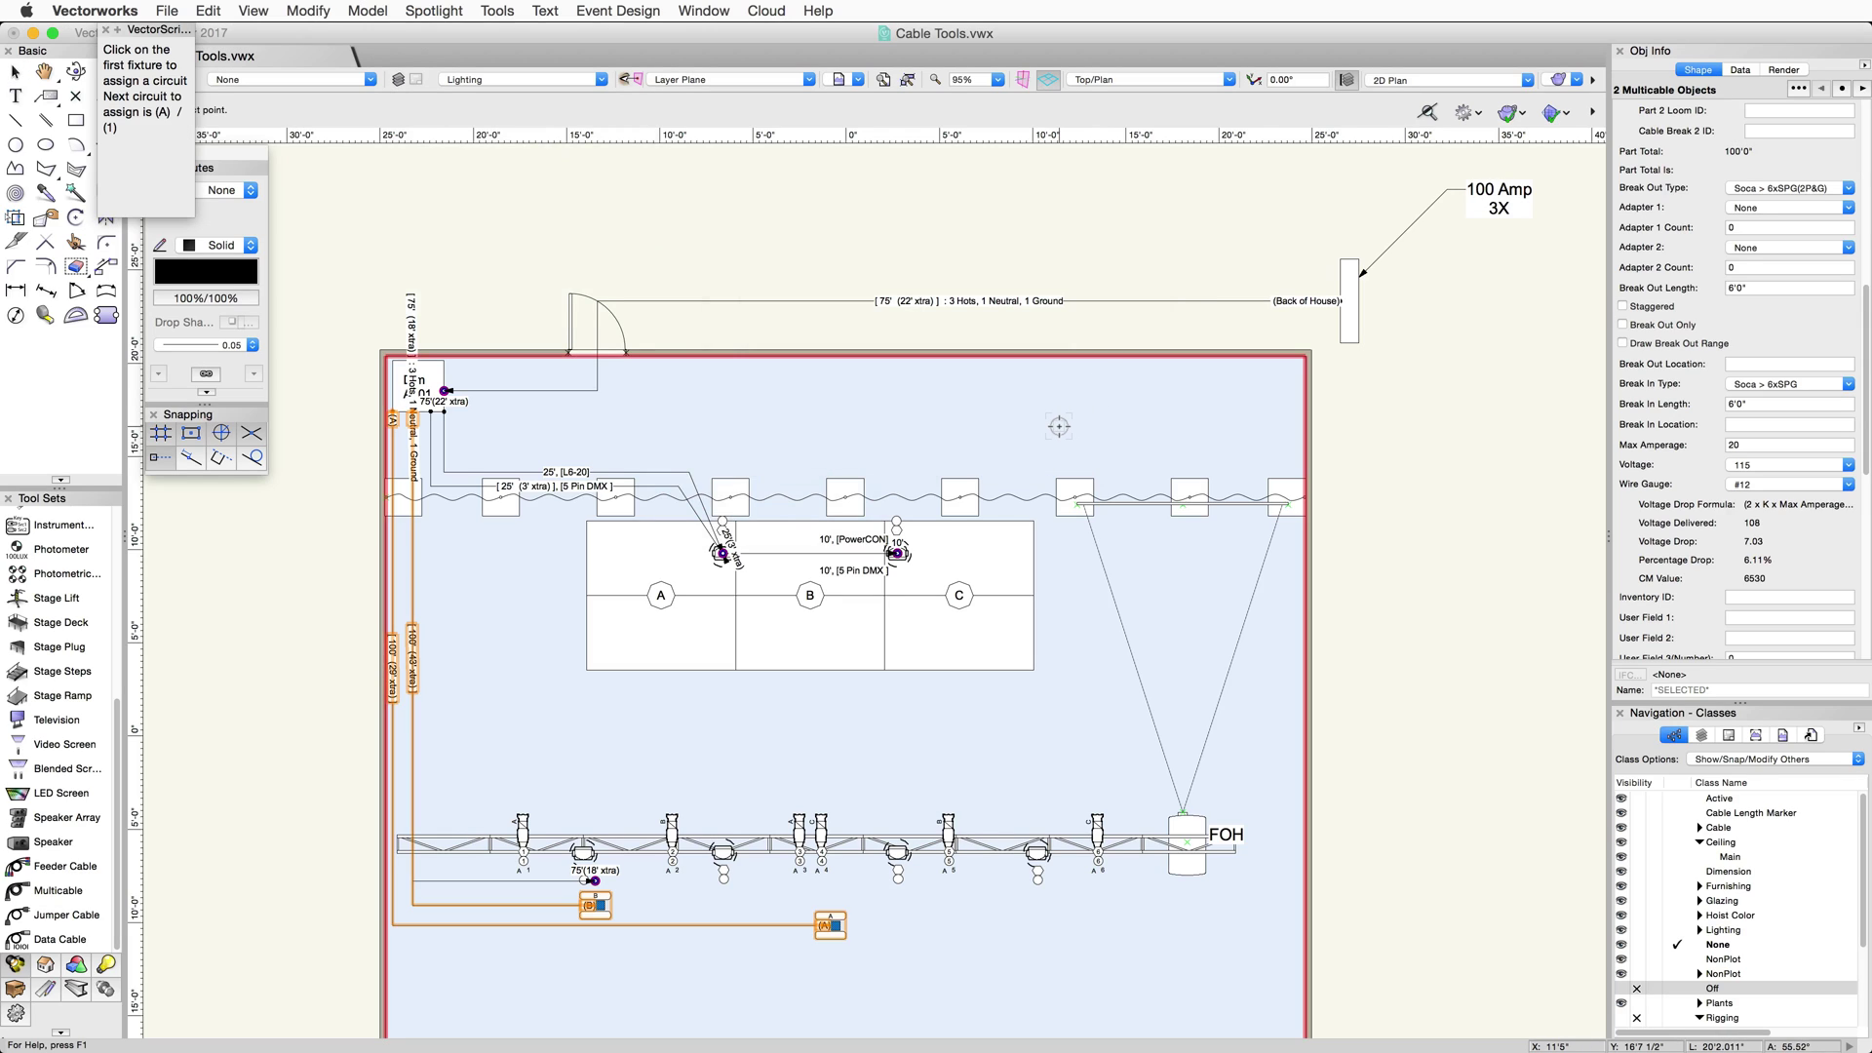
{"action": "left_click", "coordinate": [522, 828]}
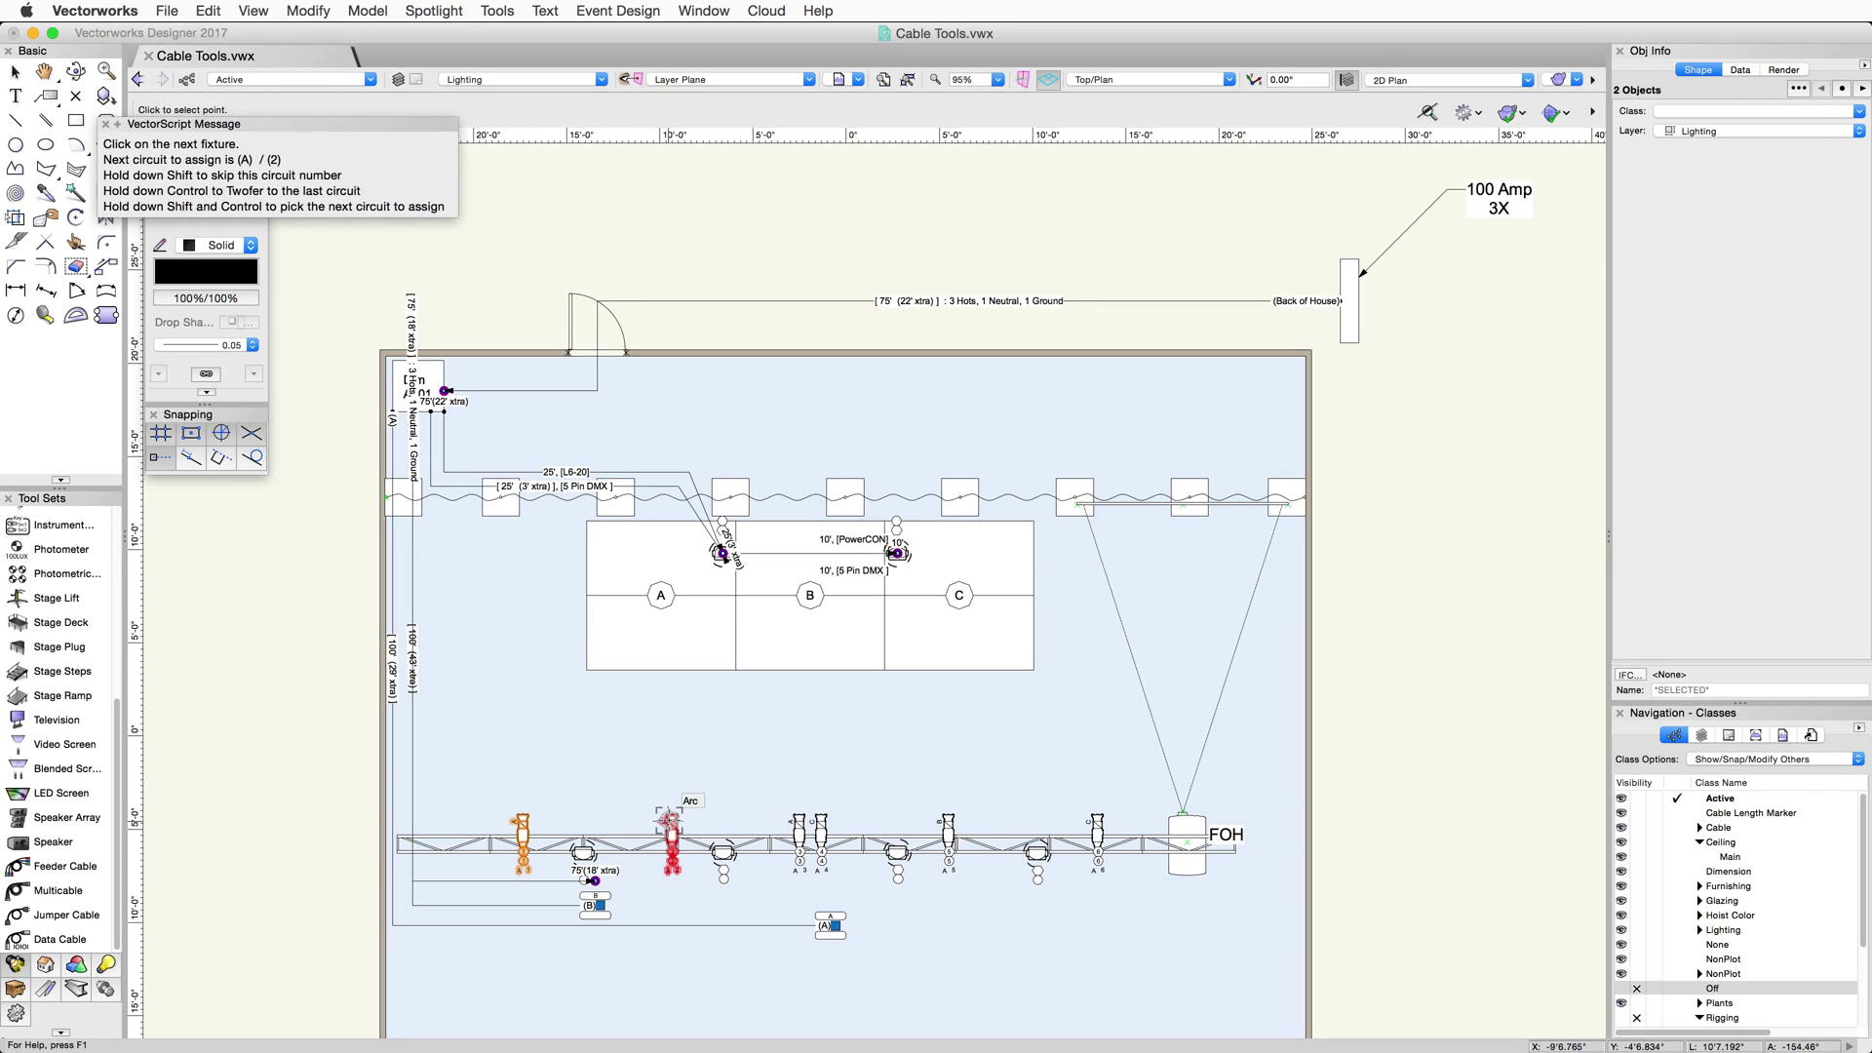
{"action": "left_click", "coordinate": [669, 824]}
{"action": "left_click", "coordinate": [798, 824]}
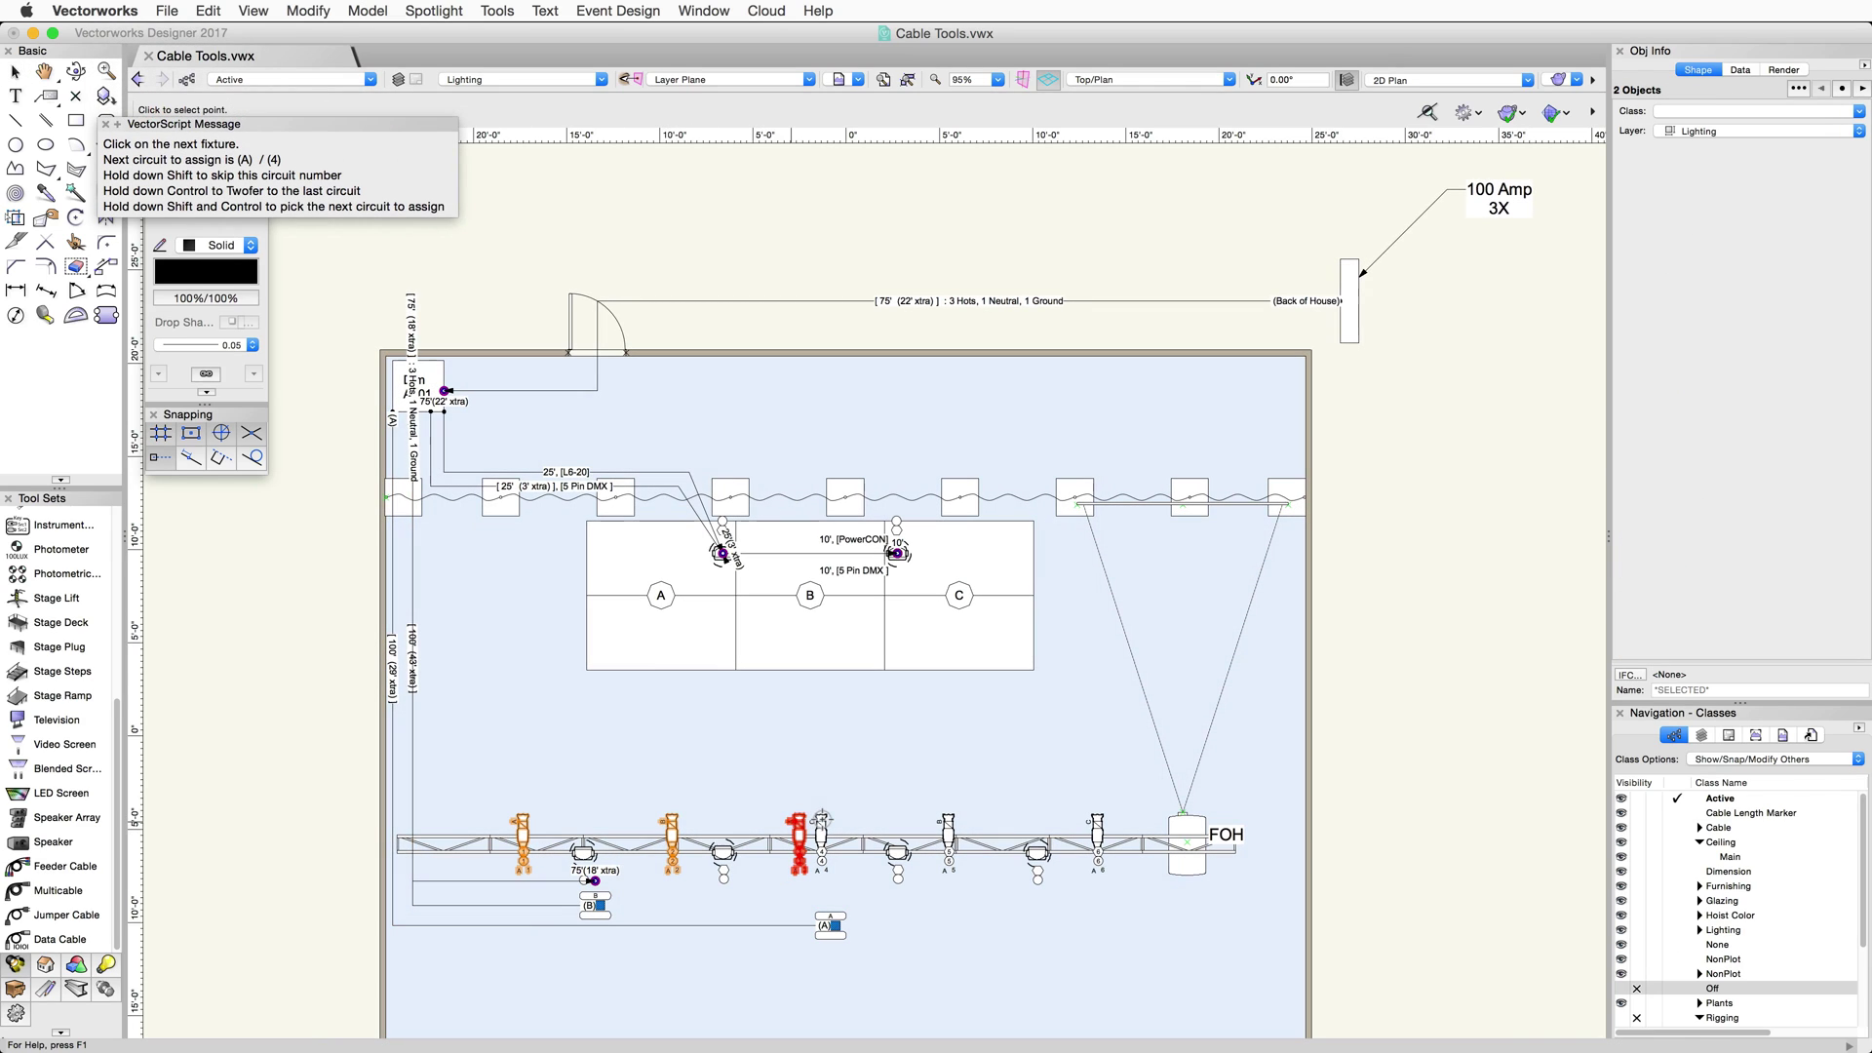
{"action": "left_click", "coordinate": [822, 824]}
{"action": "left_click", "coordinate": [948, 824]}
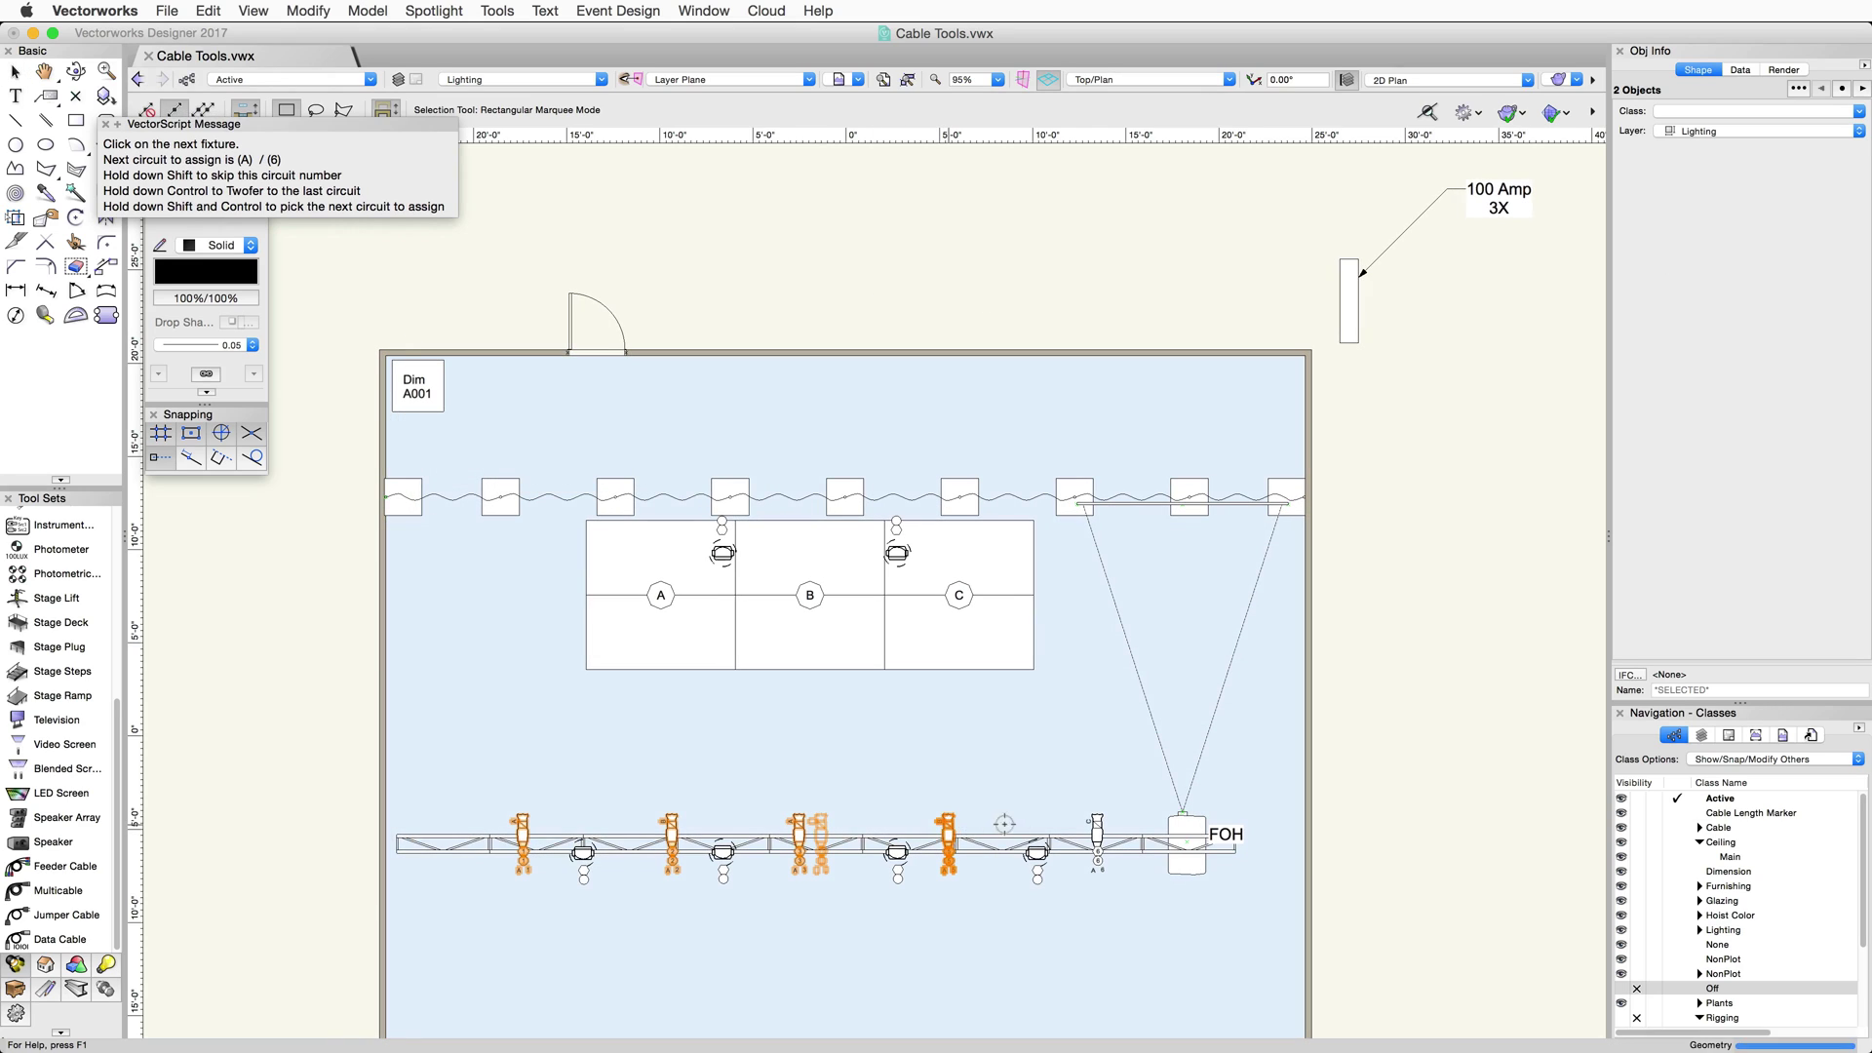
{"action": "left_click", "coordinate": [1096, 825]}
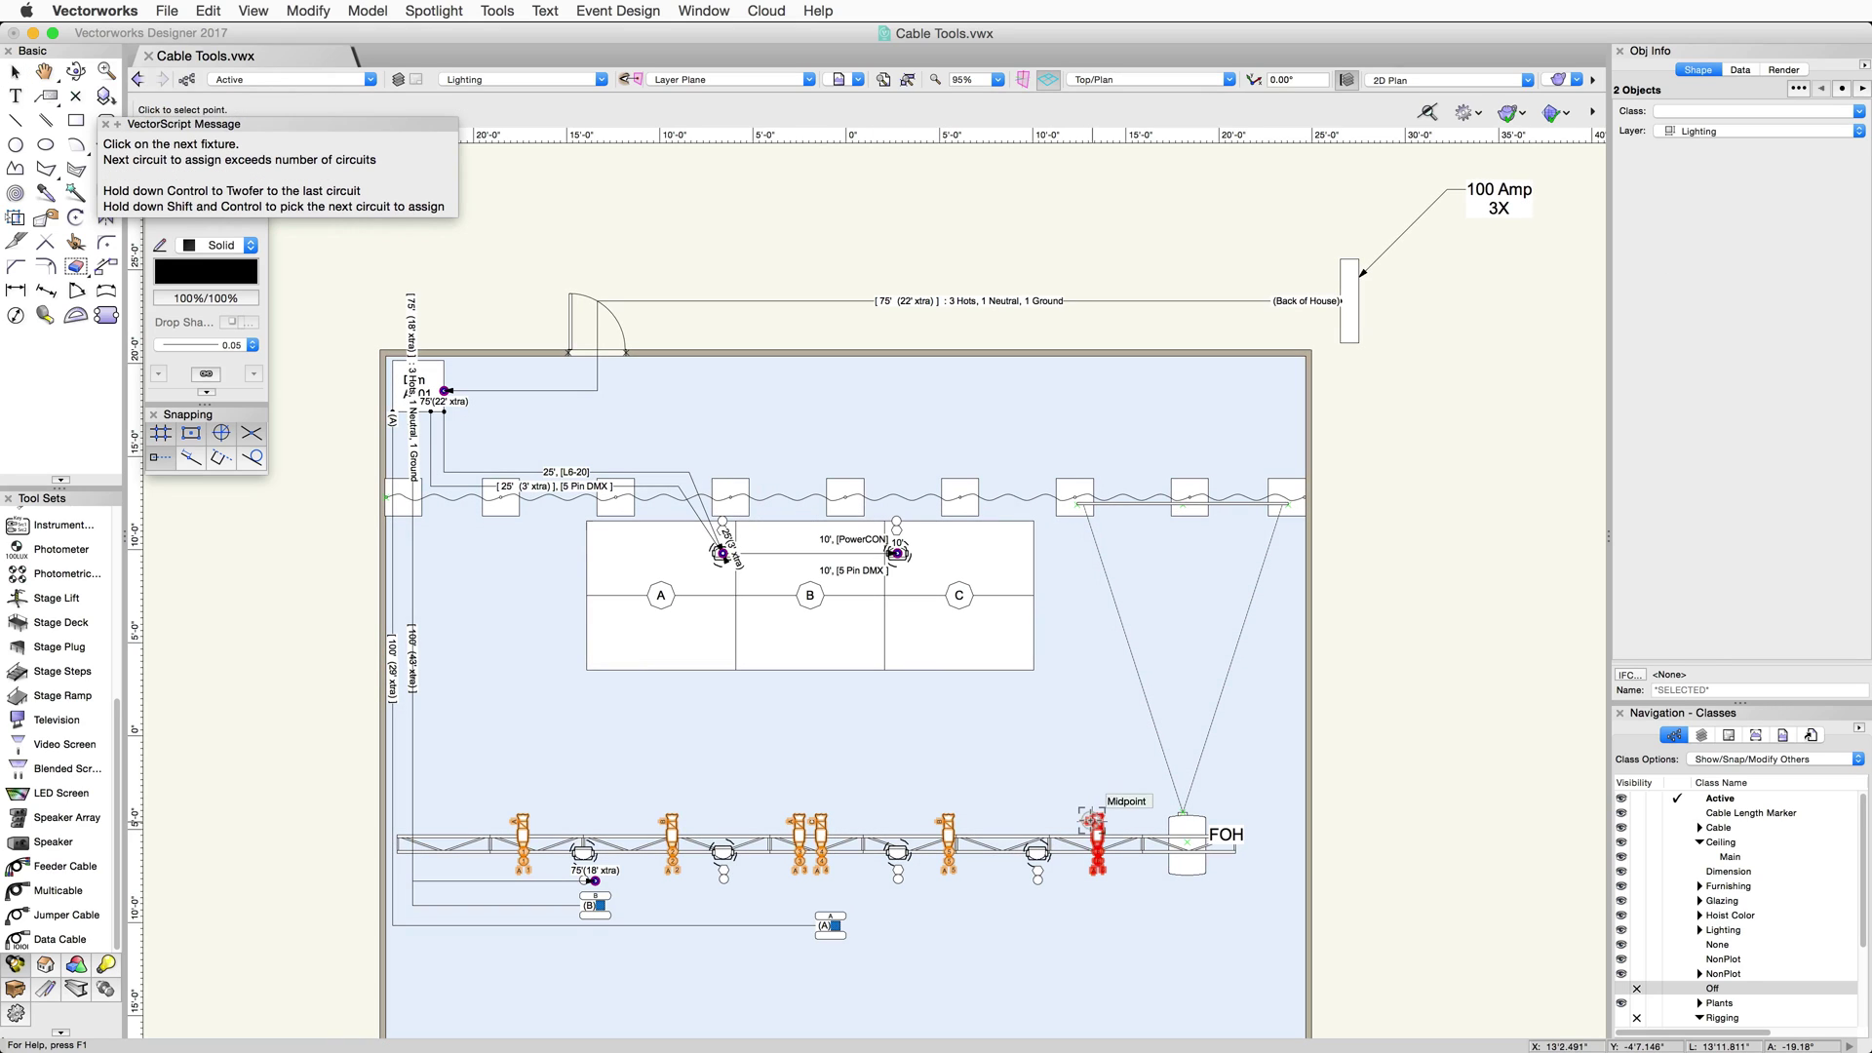
{"action": "left_click", "coordinate": [1389, 839]}
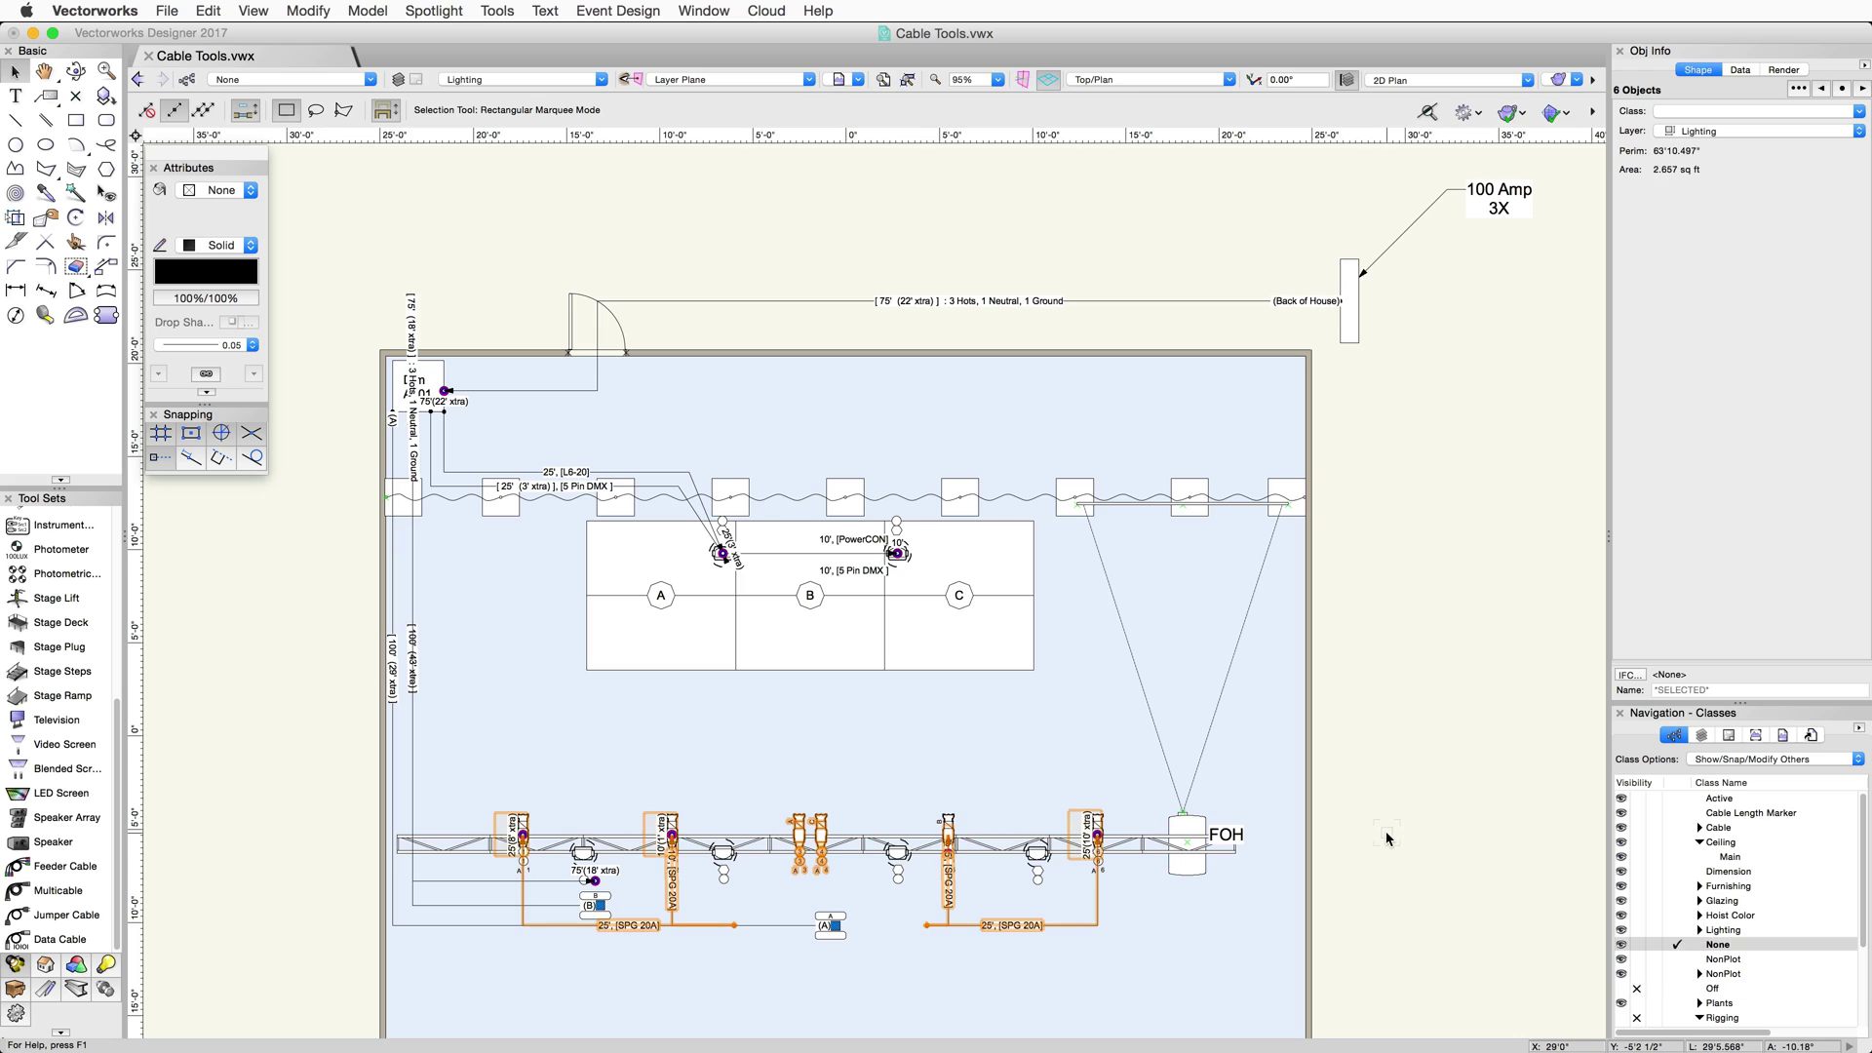
{"action": "left_click", "coordinate": [1388, 838]}
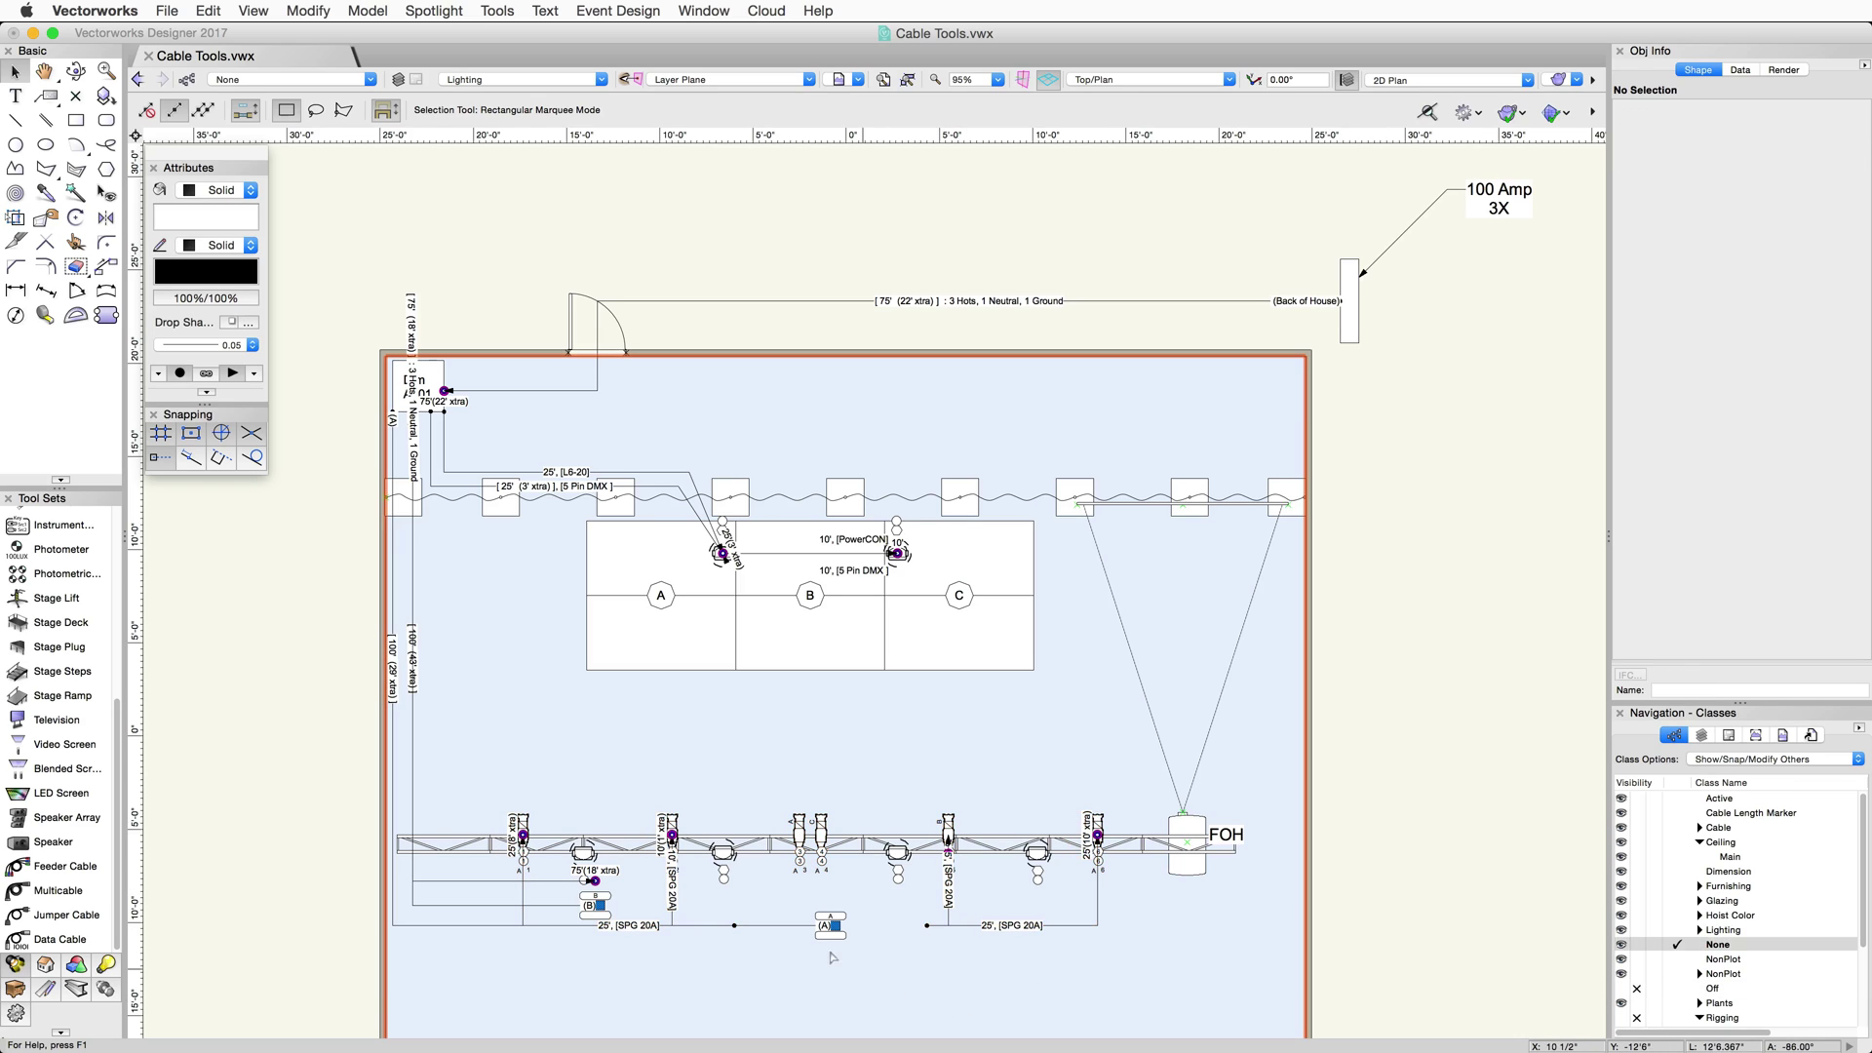
Step: Place a break out label of type Breakout Label #1 on the Cable layer for the longer multicable, run A
{"action": "left_click", "coordinate": [822, 932]}
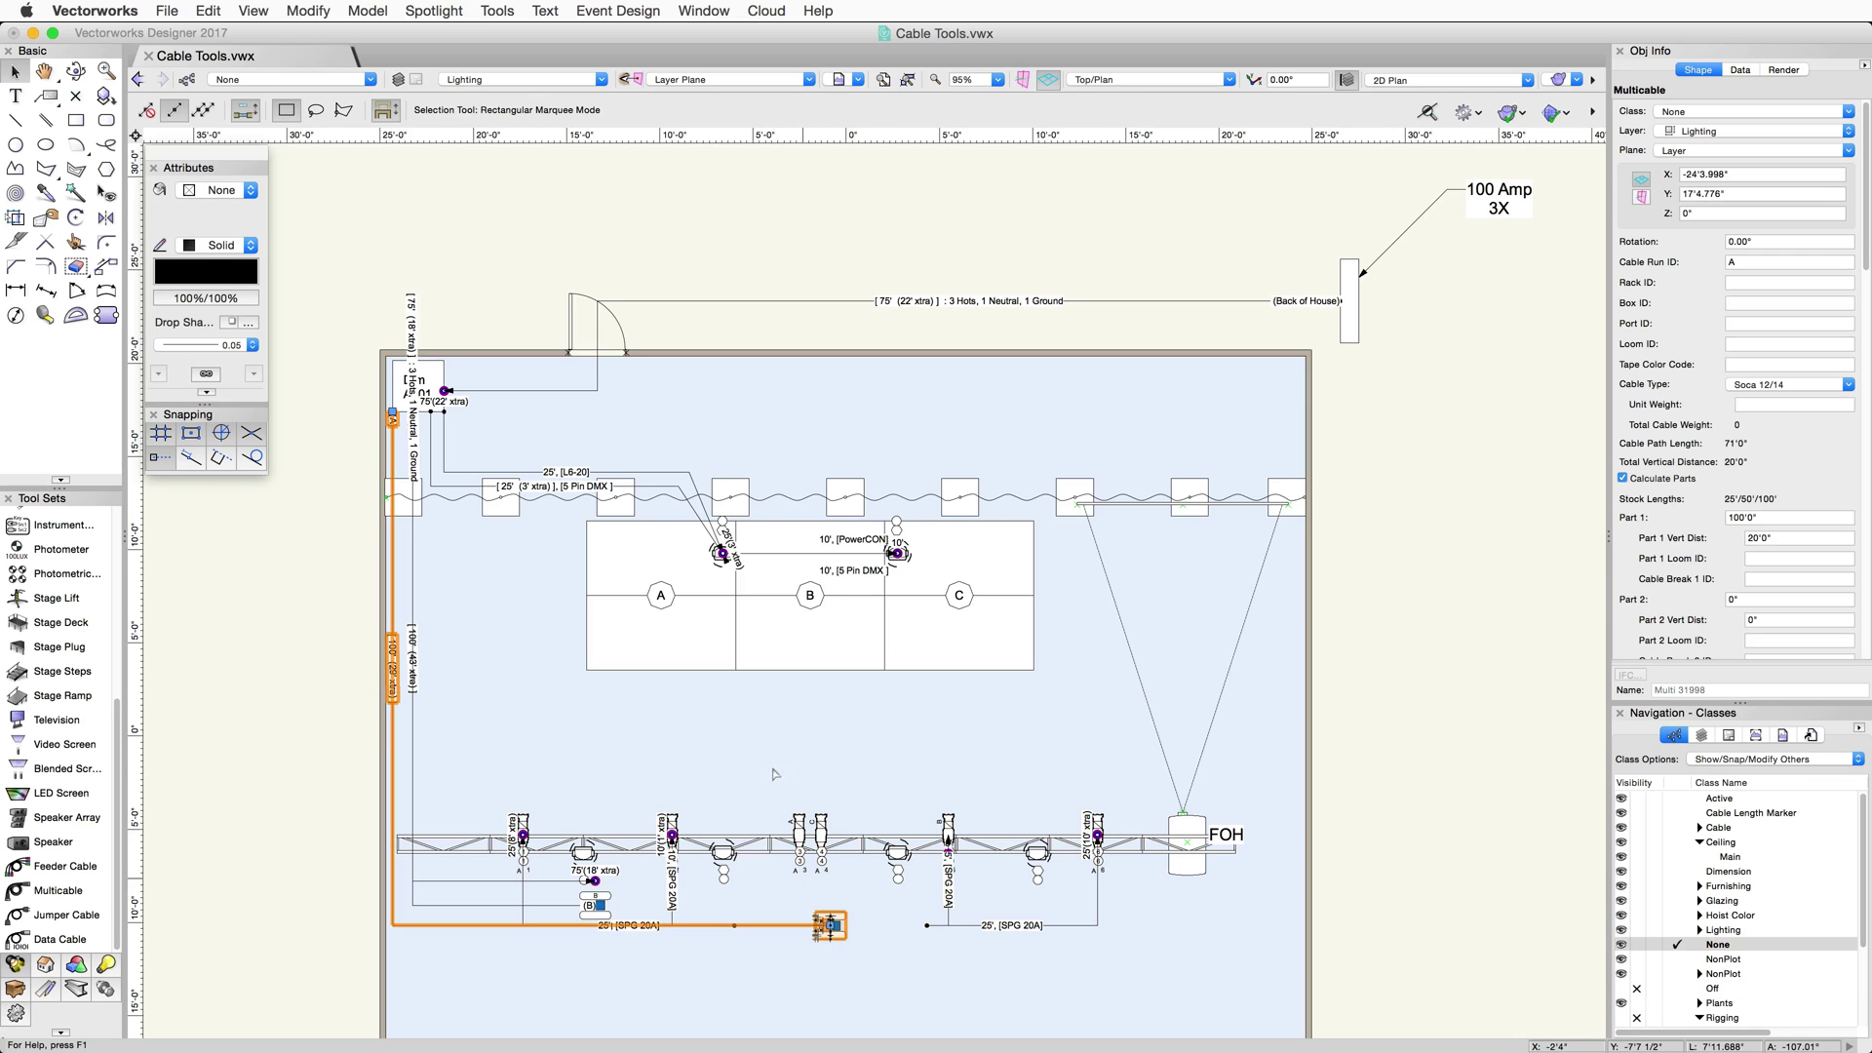
{"action": "left_click", "coordinate": [448, 17]}
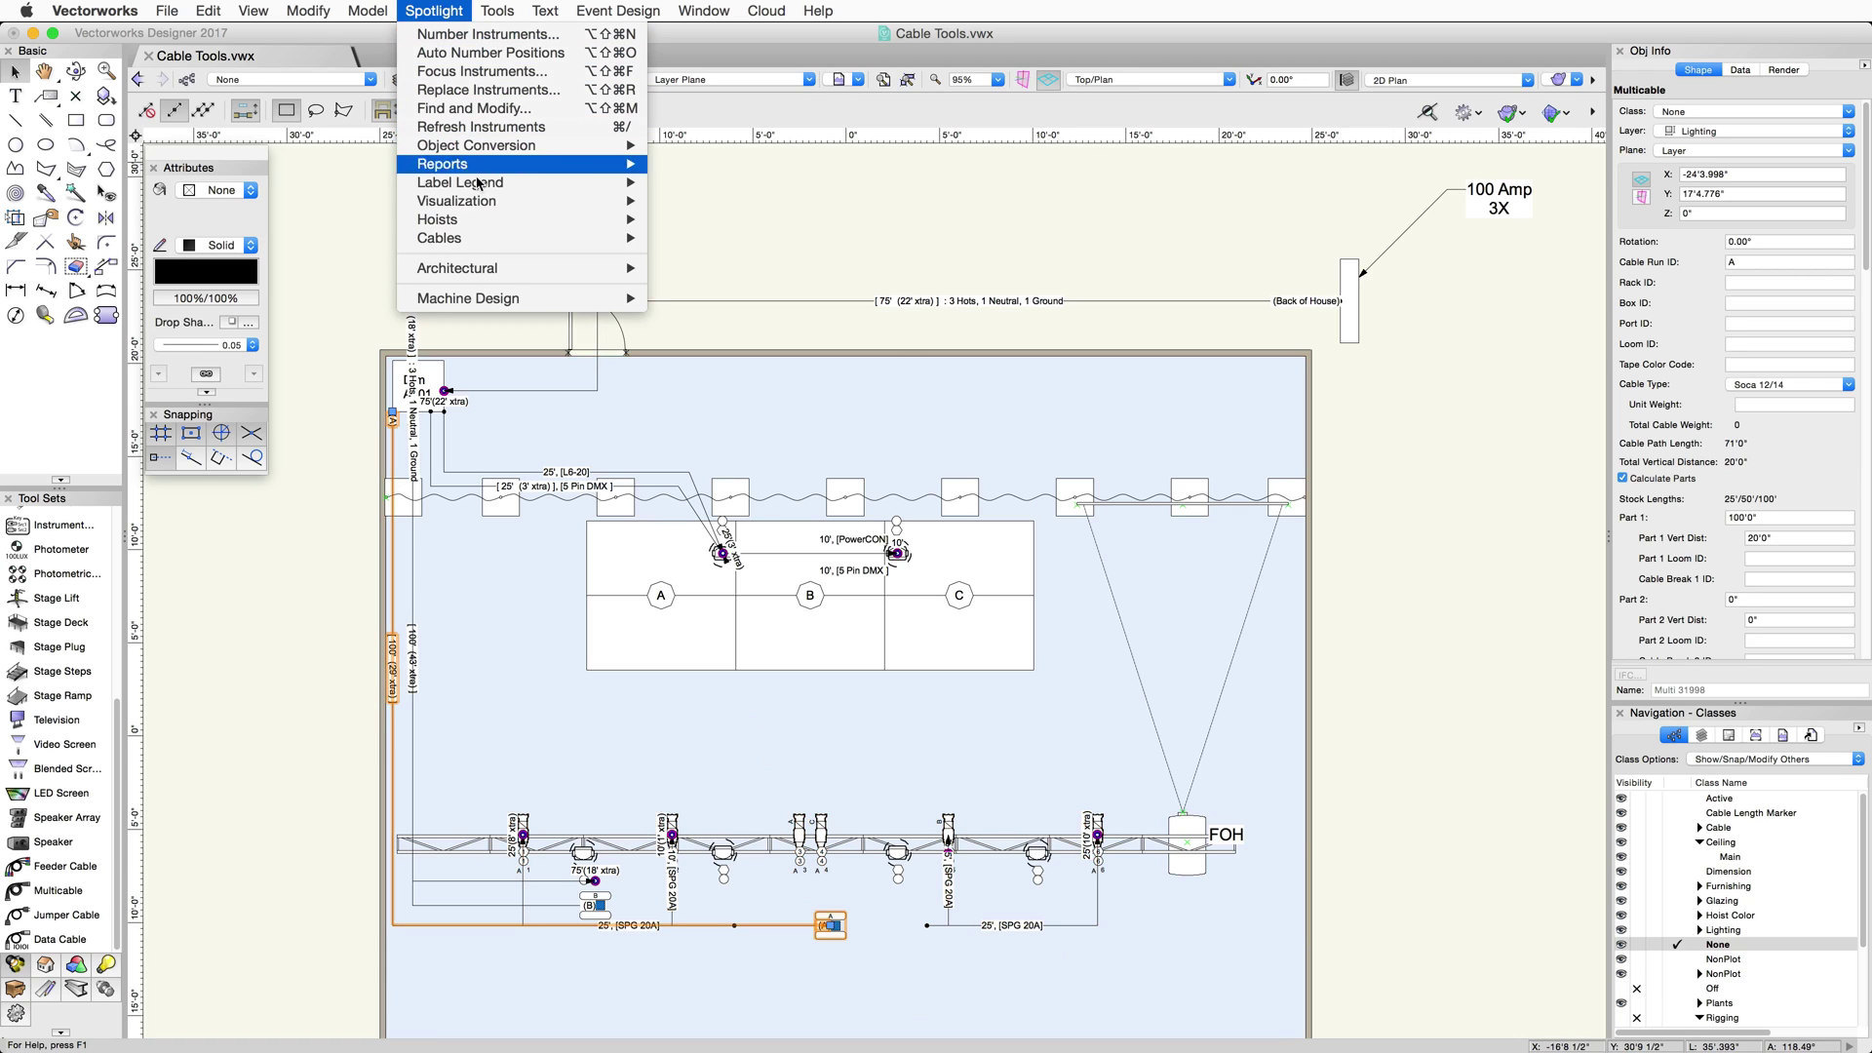
{"action": "mouse_move", "coordinate": [505, 241]}
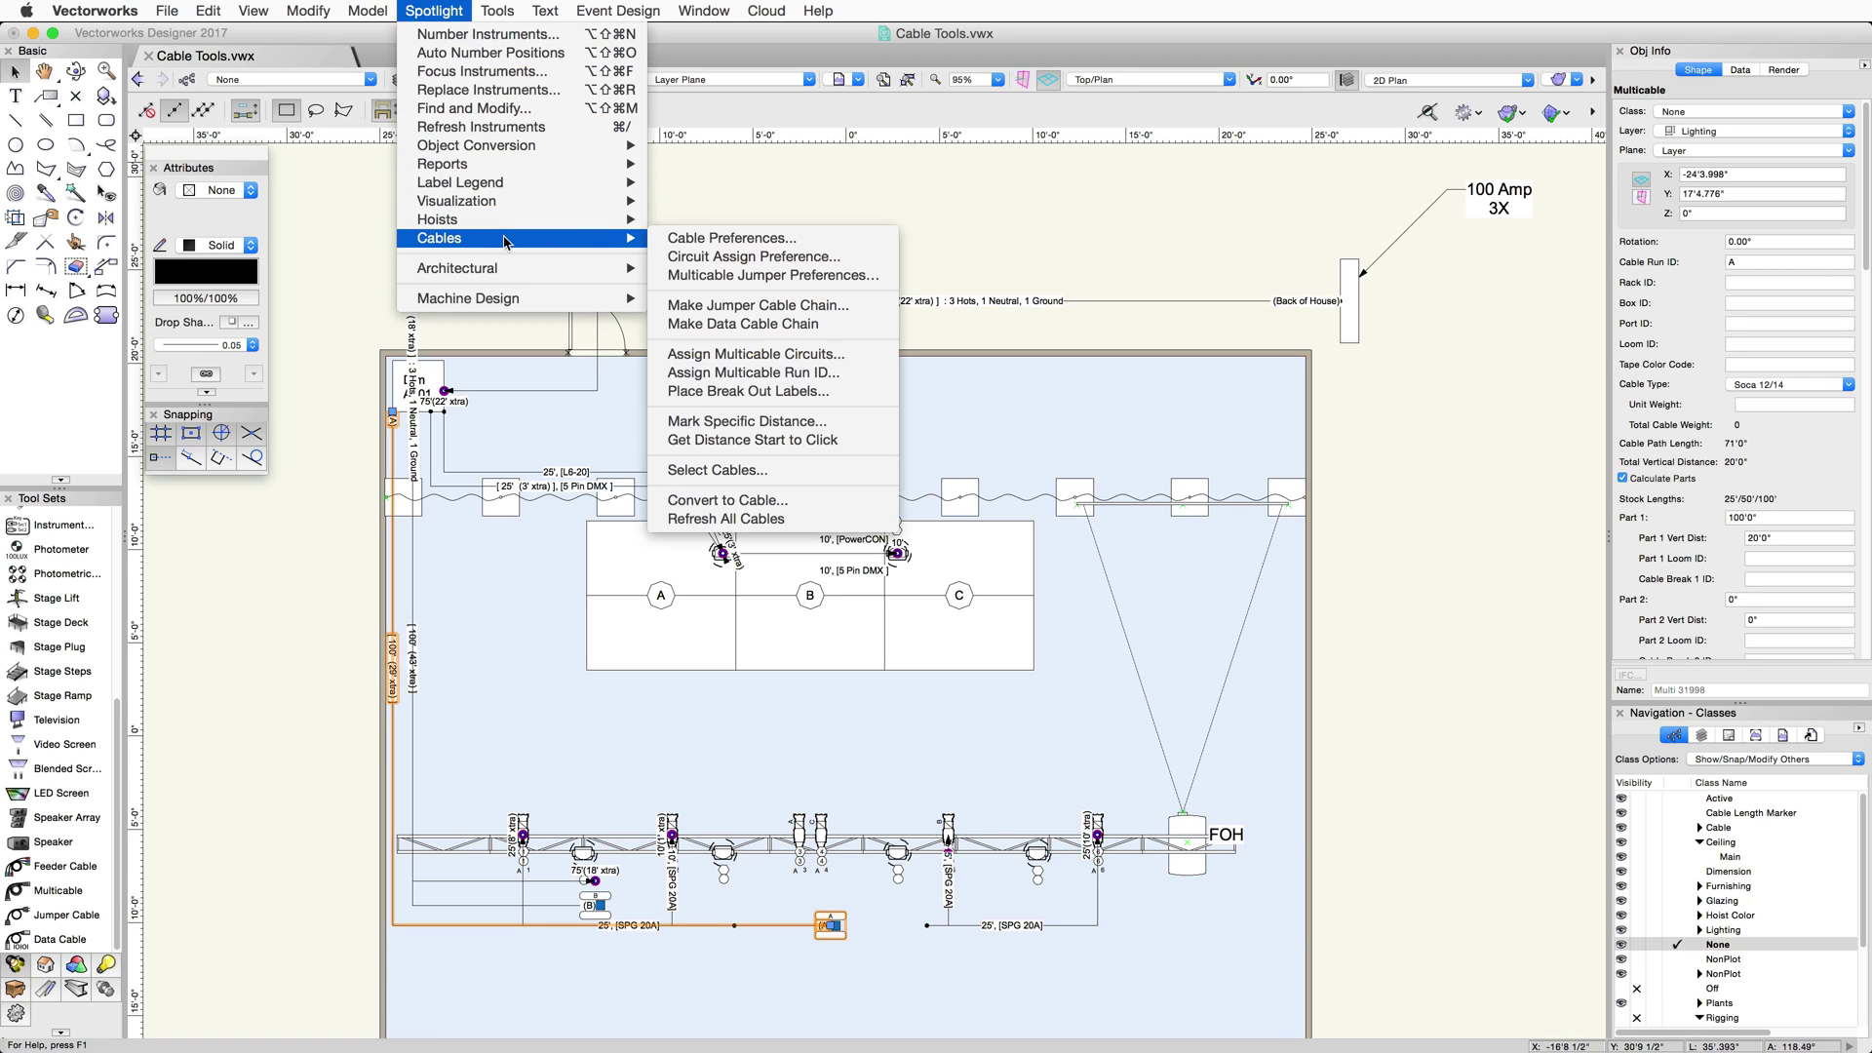
{"action": "left_click", "coordinate": [881, 395]}
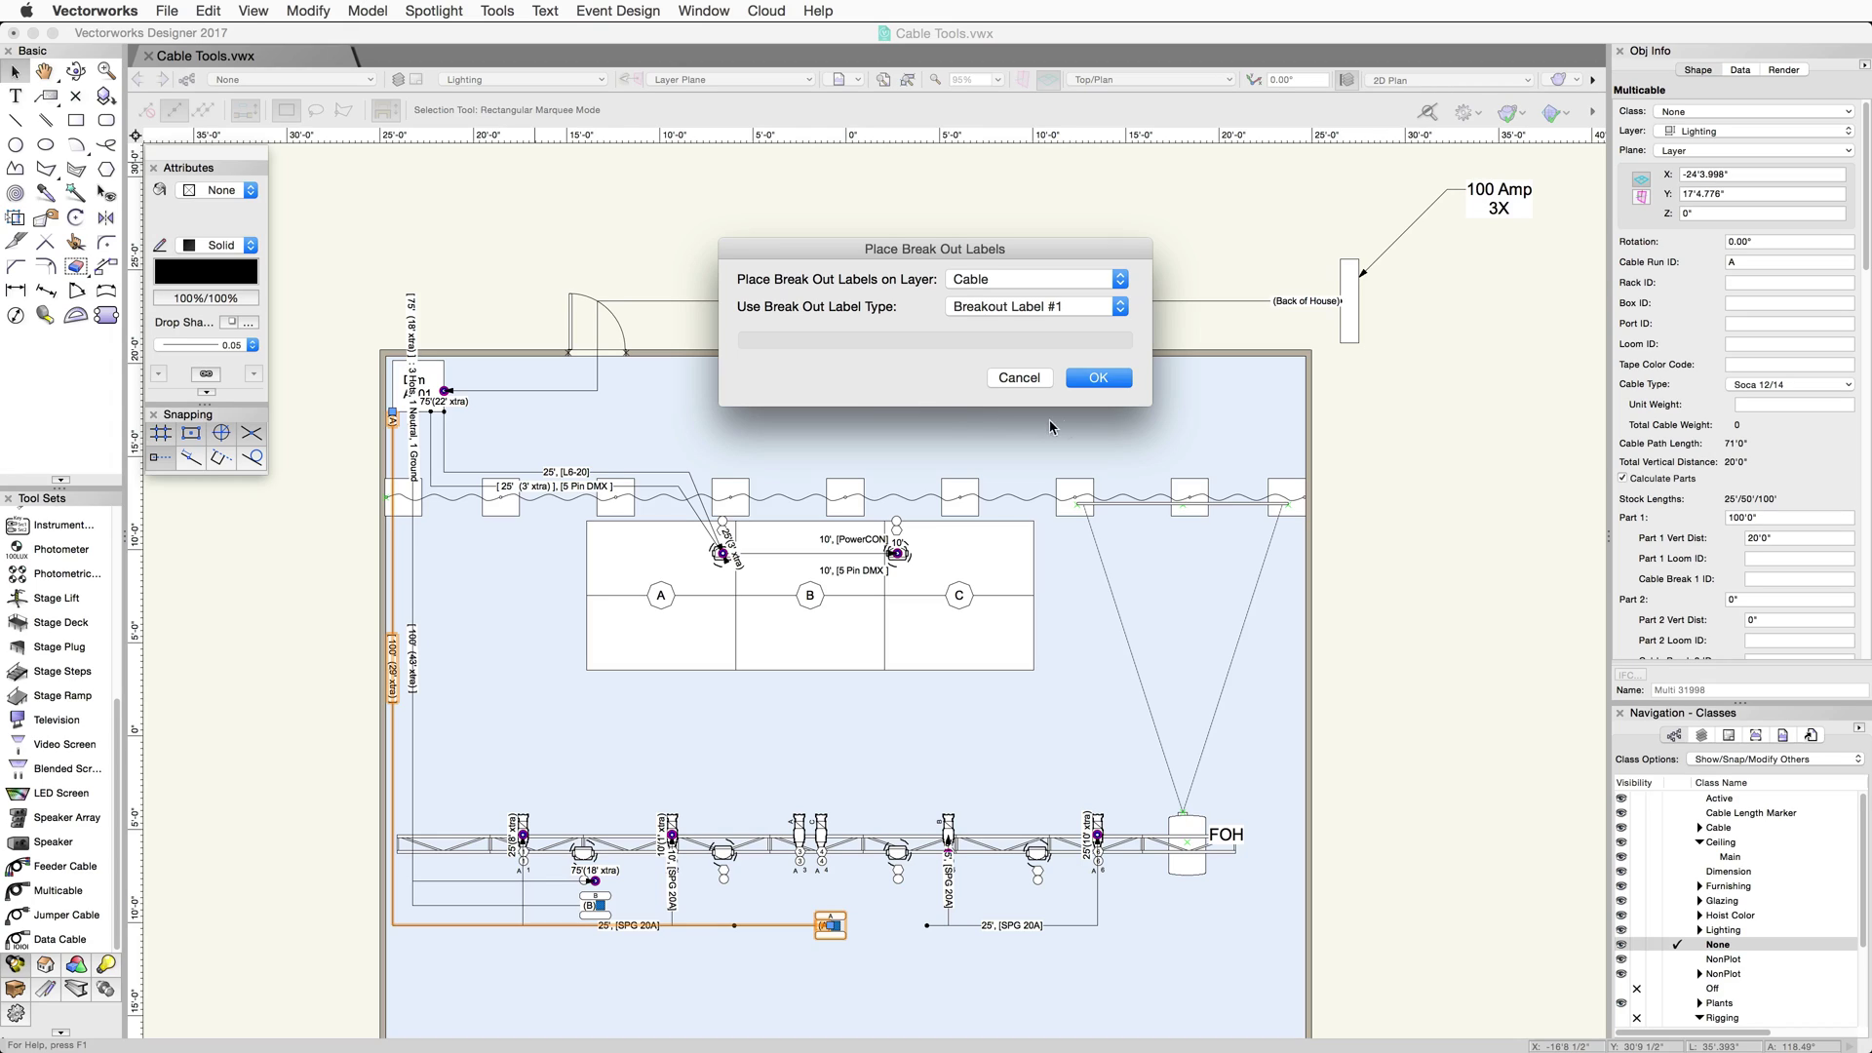
{"action": "left_click", "coordinate": [1101, 378]}
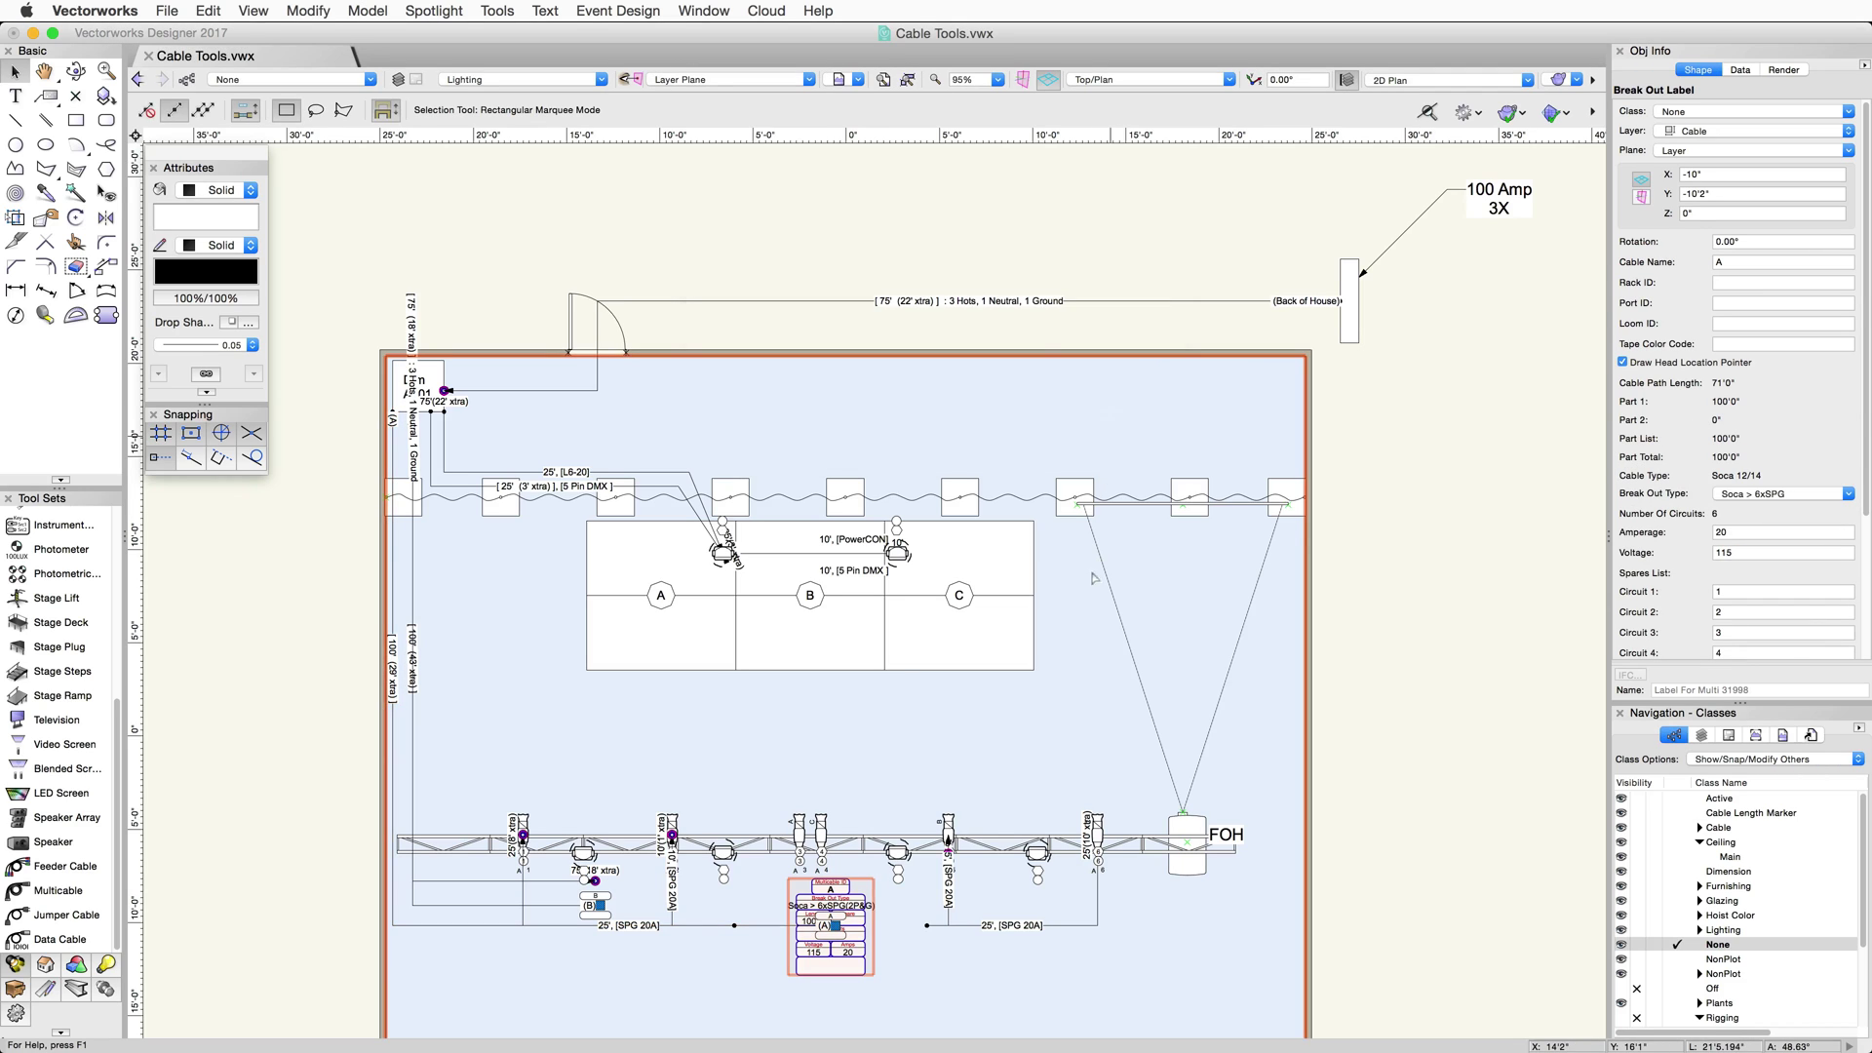
Step: Move the break out label straight down from the end of multicable A to clear space below the truss cabling
{"action": "key", "text": "h"}
{"action": "left_click_drag", "start_coordinate": [946, 970], "coordinate": [930, 729]}
{"action": "key", "text": "x"}
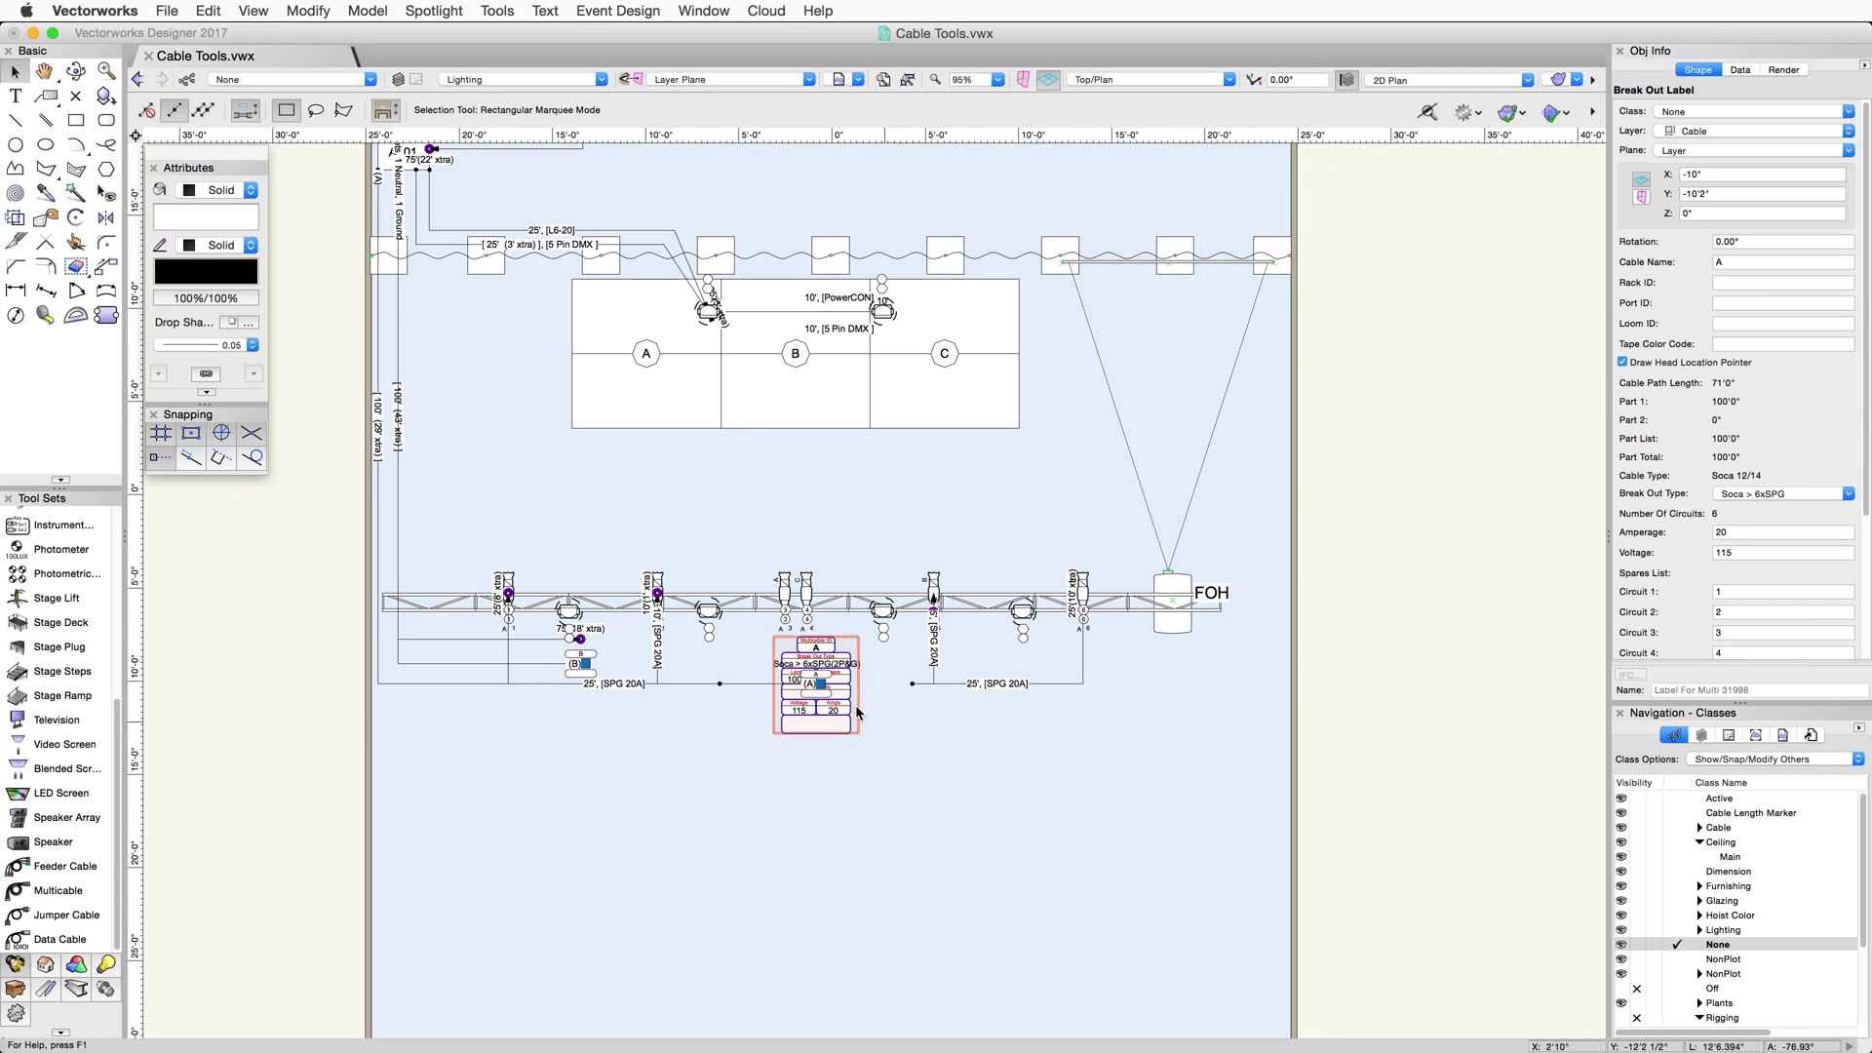
{"action": "left_click_drag", "start_coordinate": [826, 699], "coordinate": [829, 838]}
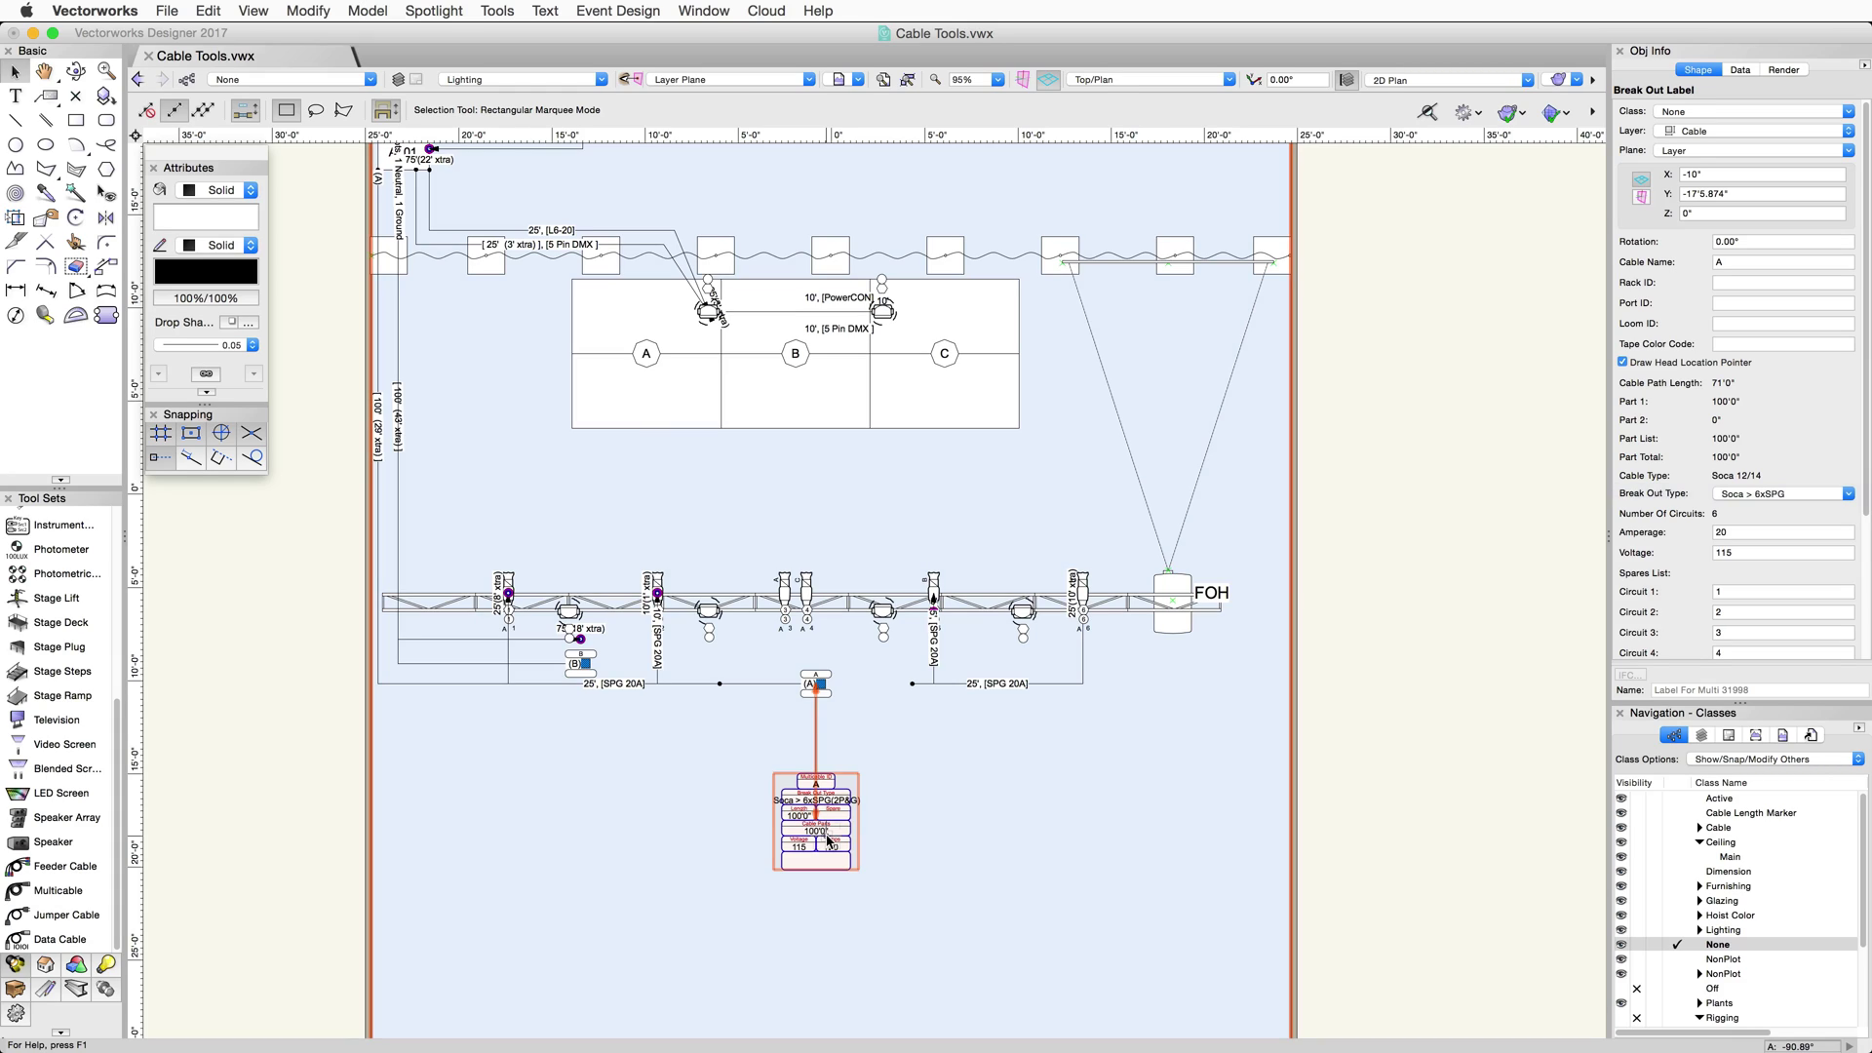
{"action": "left_click_drag", "start_coordinate": [827, 839], "coordinate": [828, 838]}
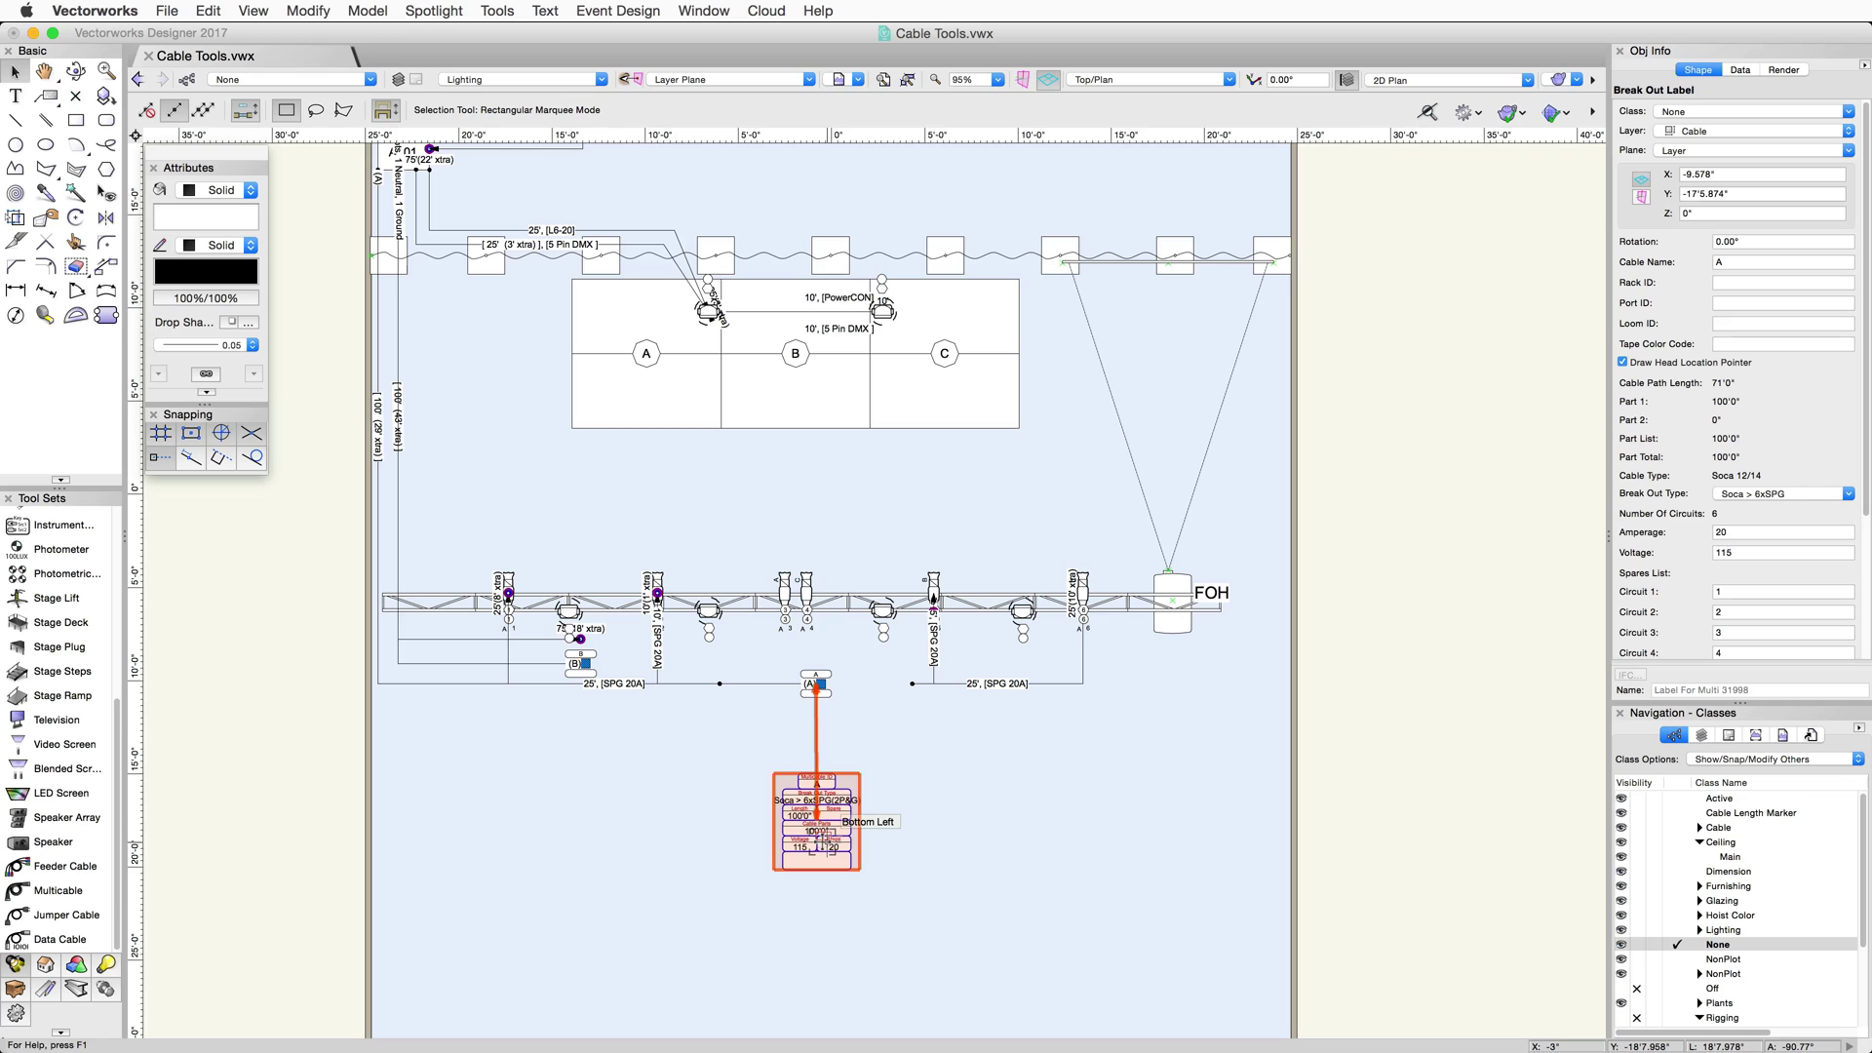
{"action": "left_click_drag", "start_coordinate": [828, 839], "coordinate": [828, 839]}
Step: Make a jumper cable chain linking the four moving lights along the FOH truss, copying the lighting device circuit name and number
{"action": "left_click", "coordinate": [434, 11]}
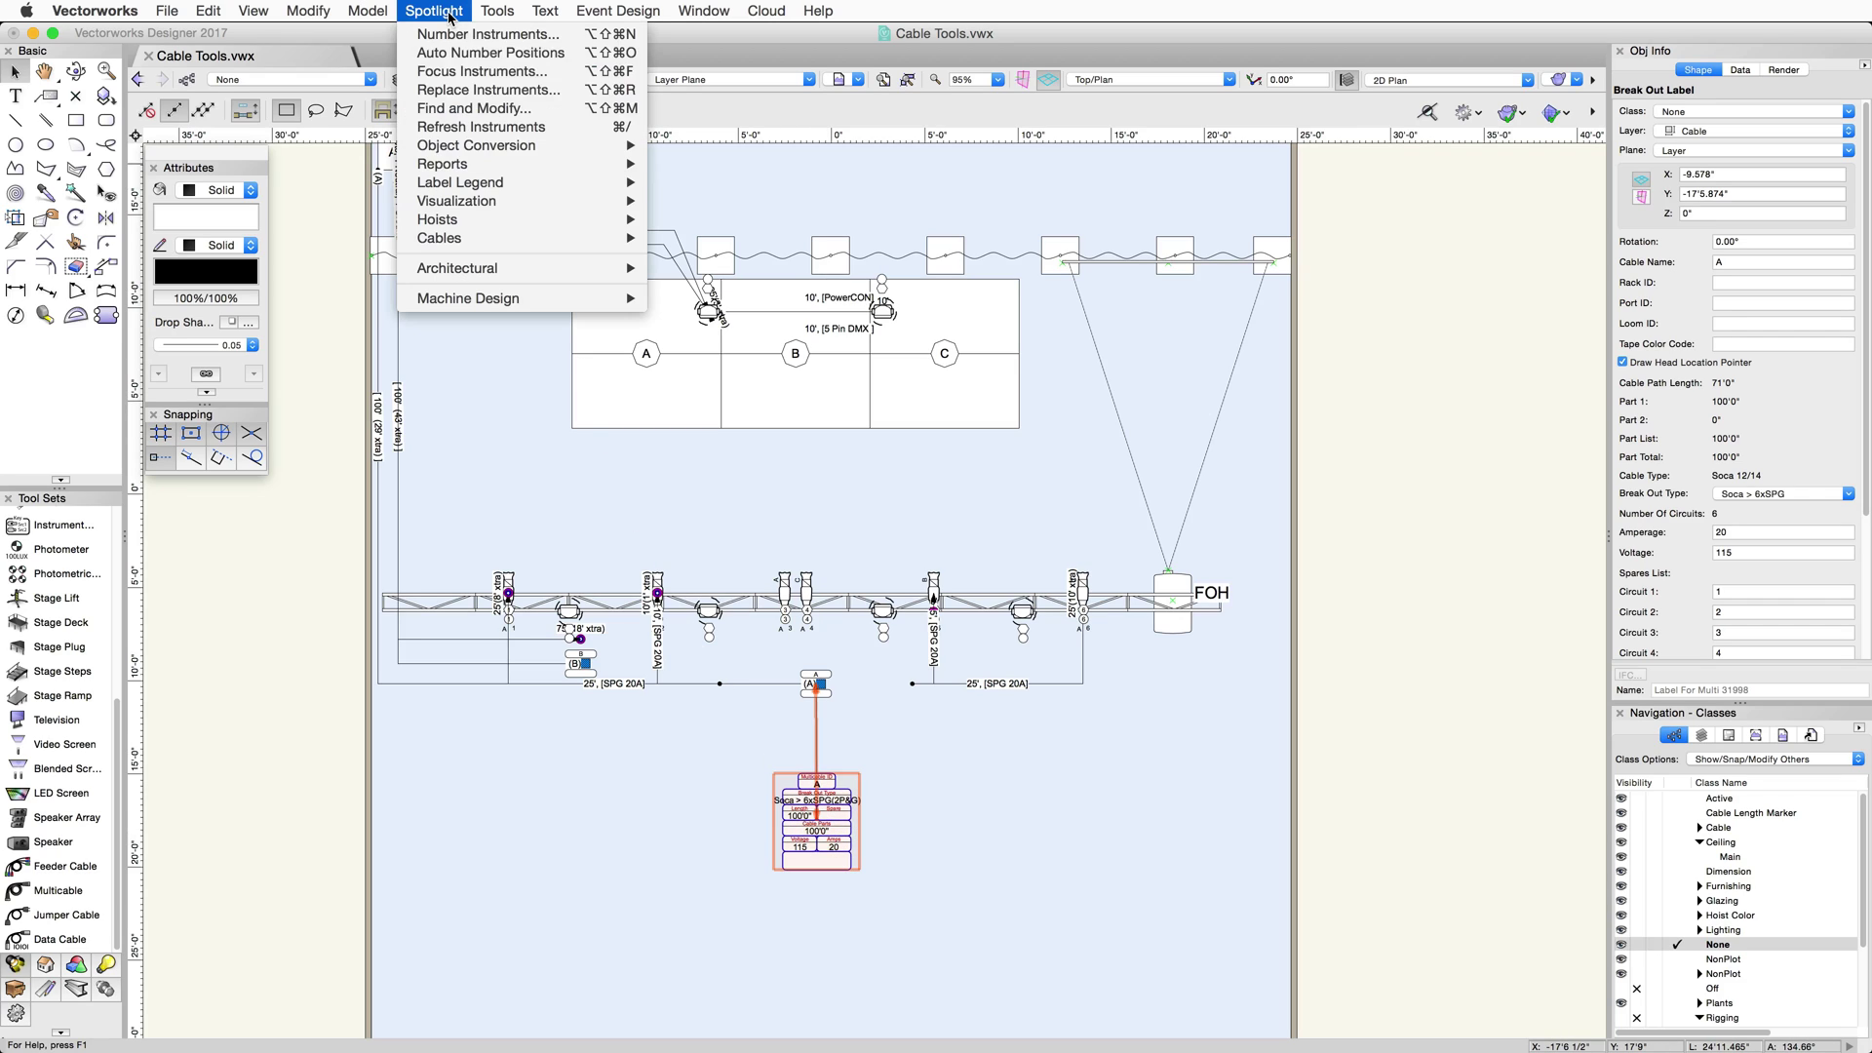
{"action": "mouse_move", "coordinate": [556, 238]}
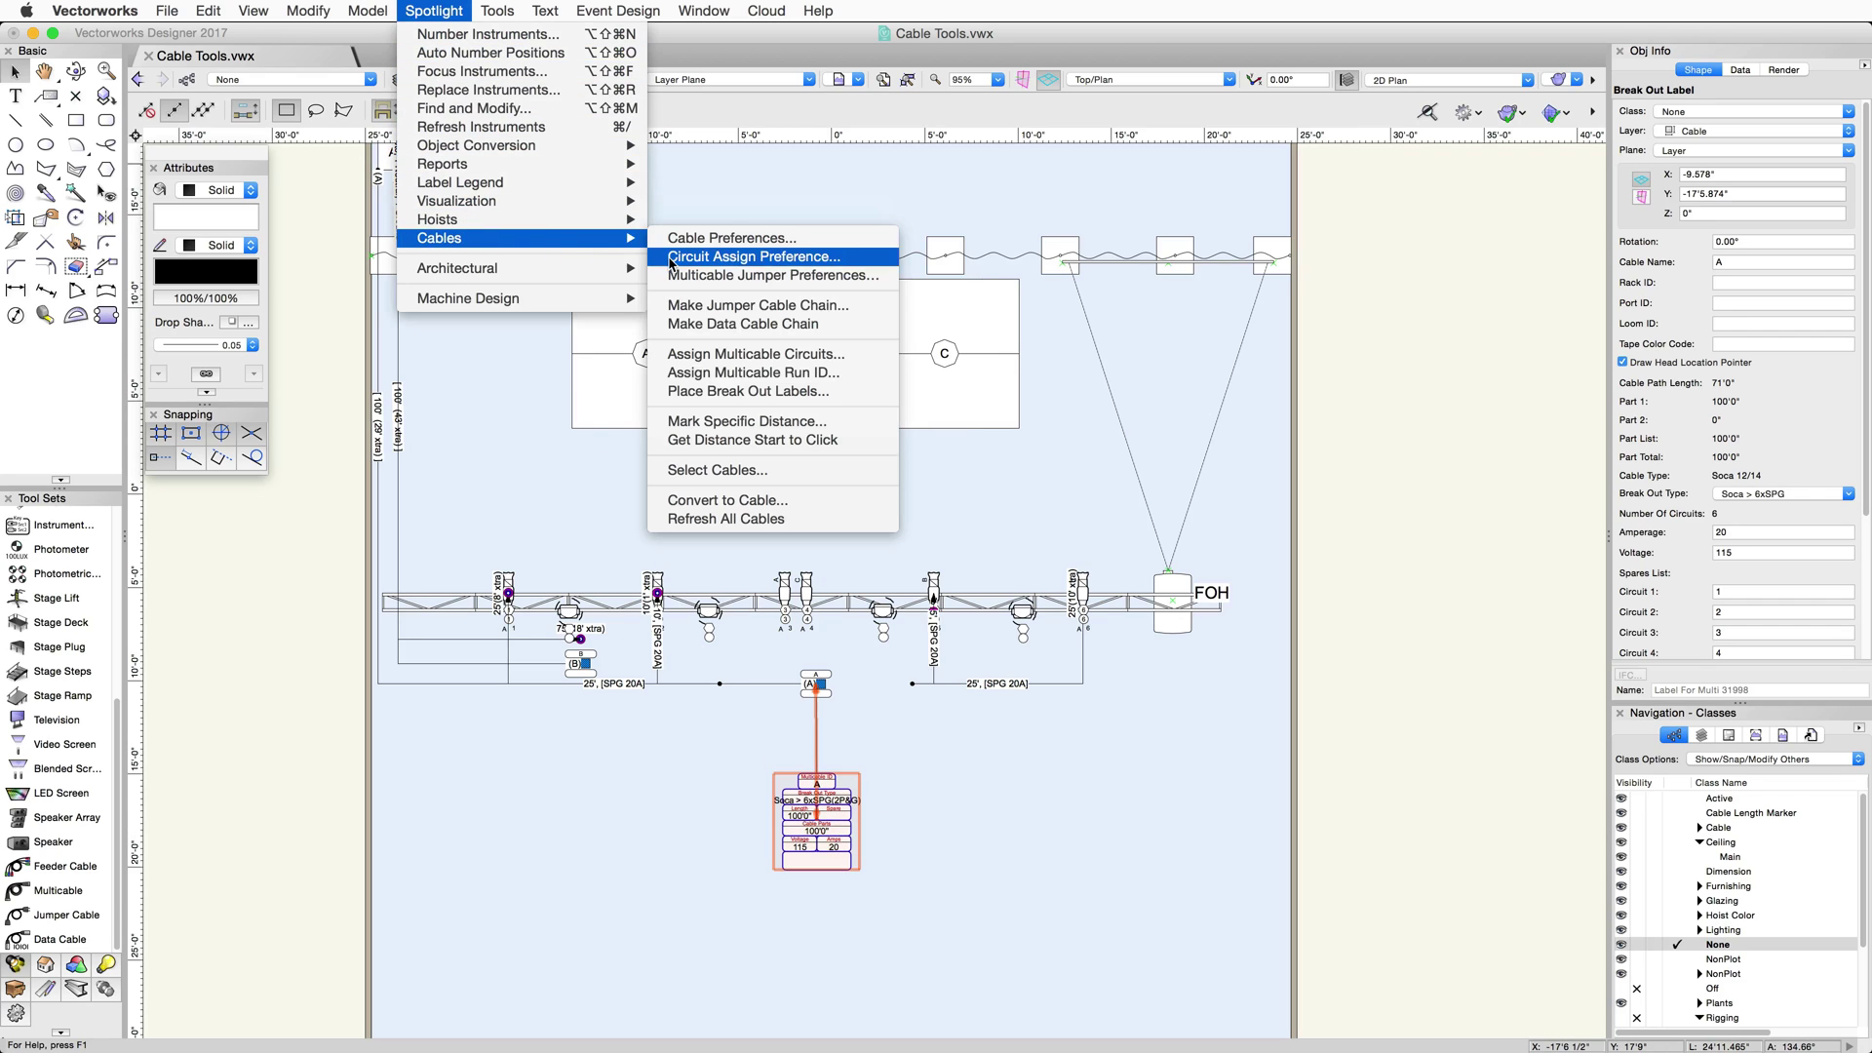
{"action": "left_click", "coordinate": [862, 308]}
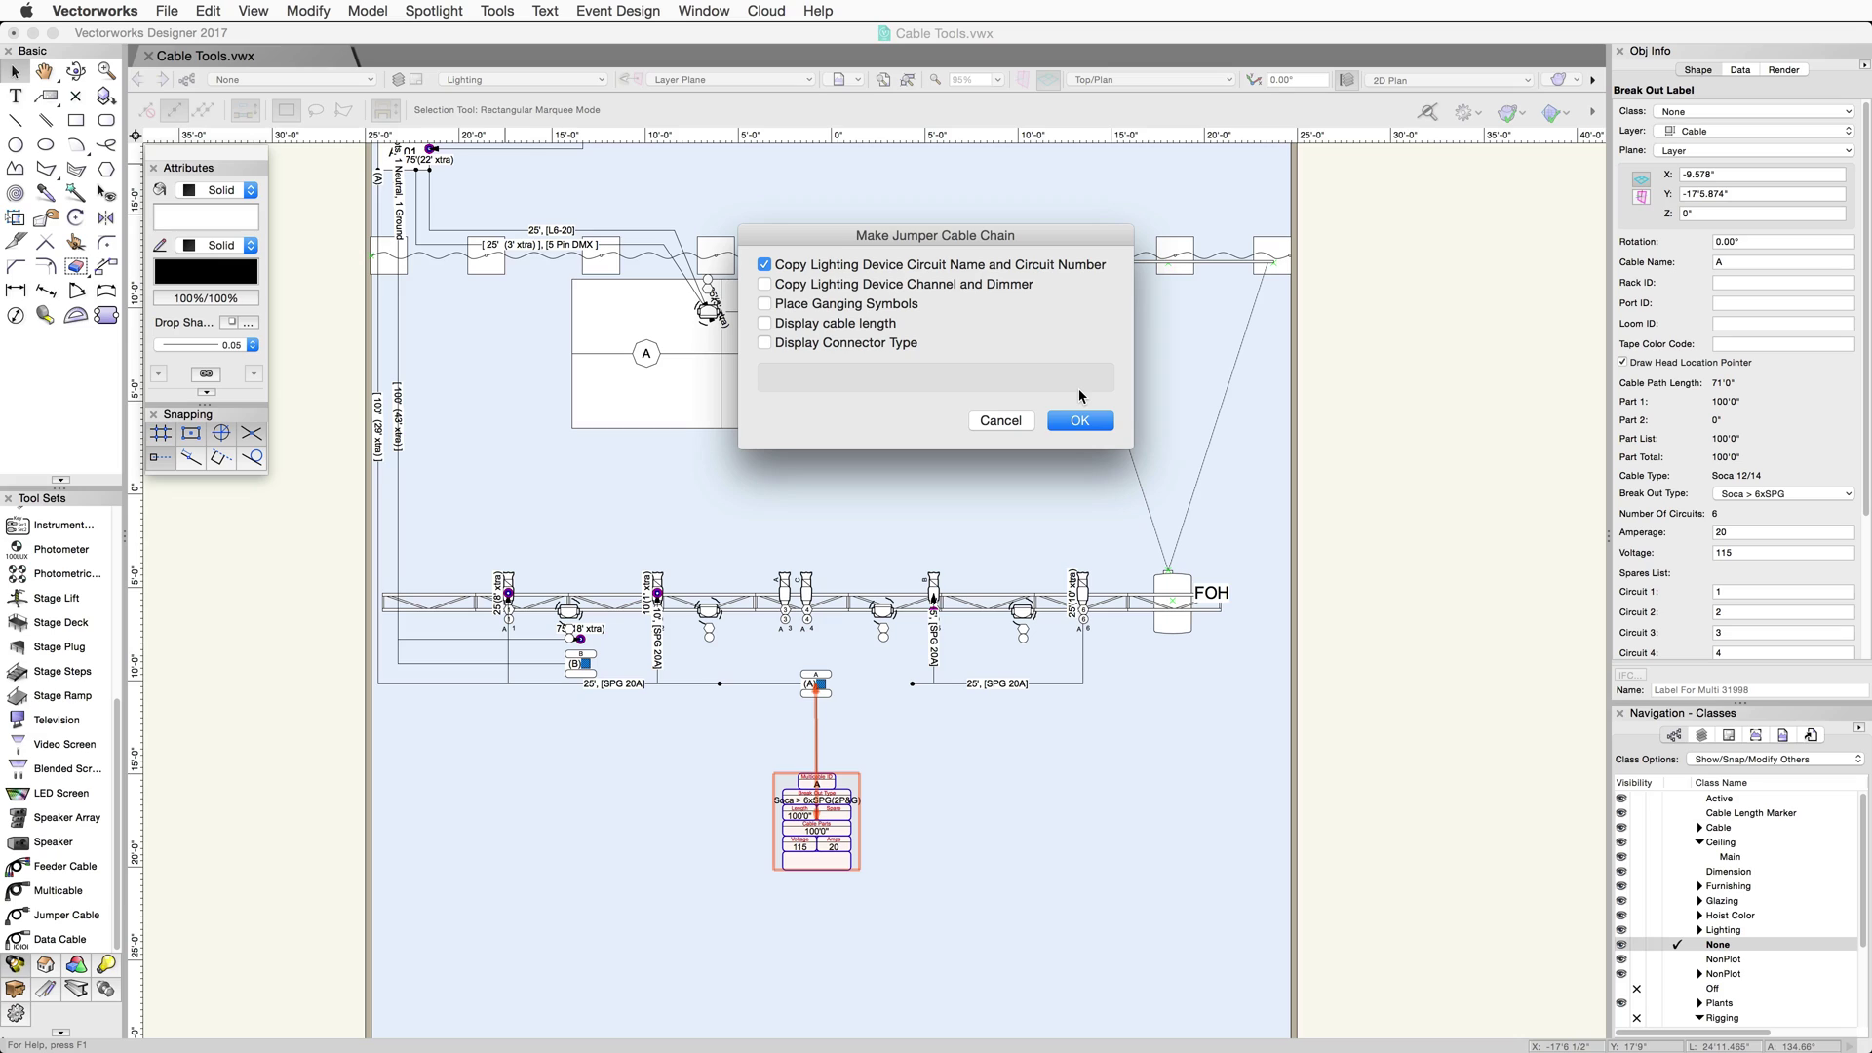
{"action": "left_click", "coordinate": [1079, 420]}
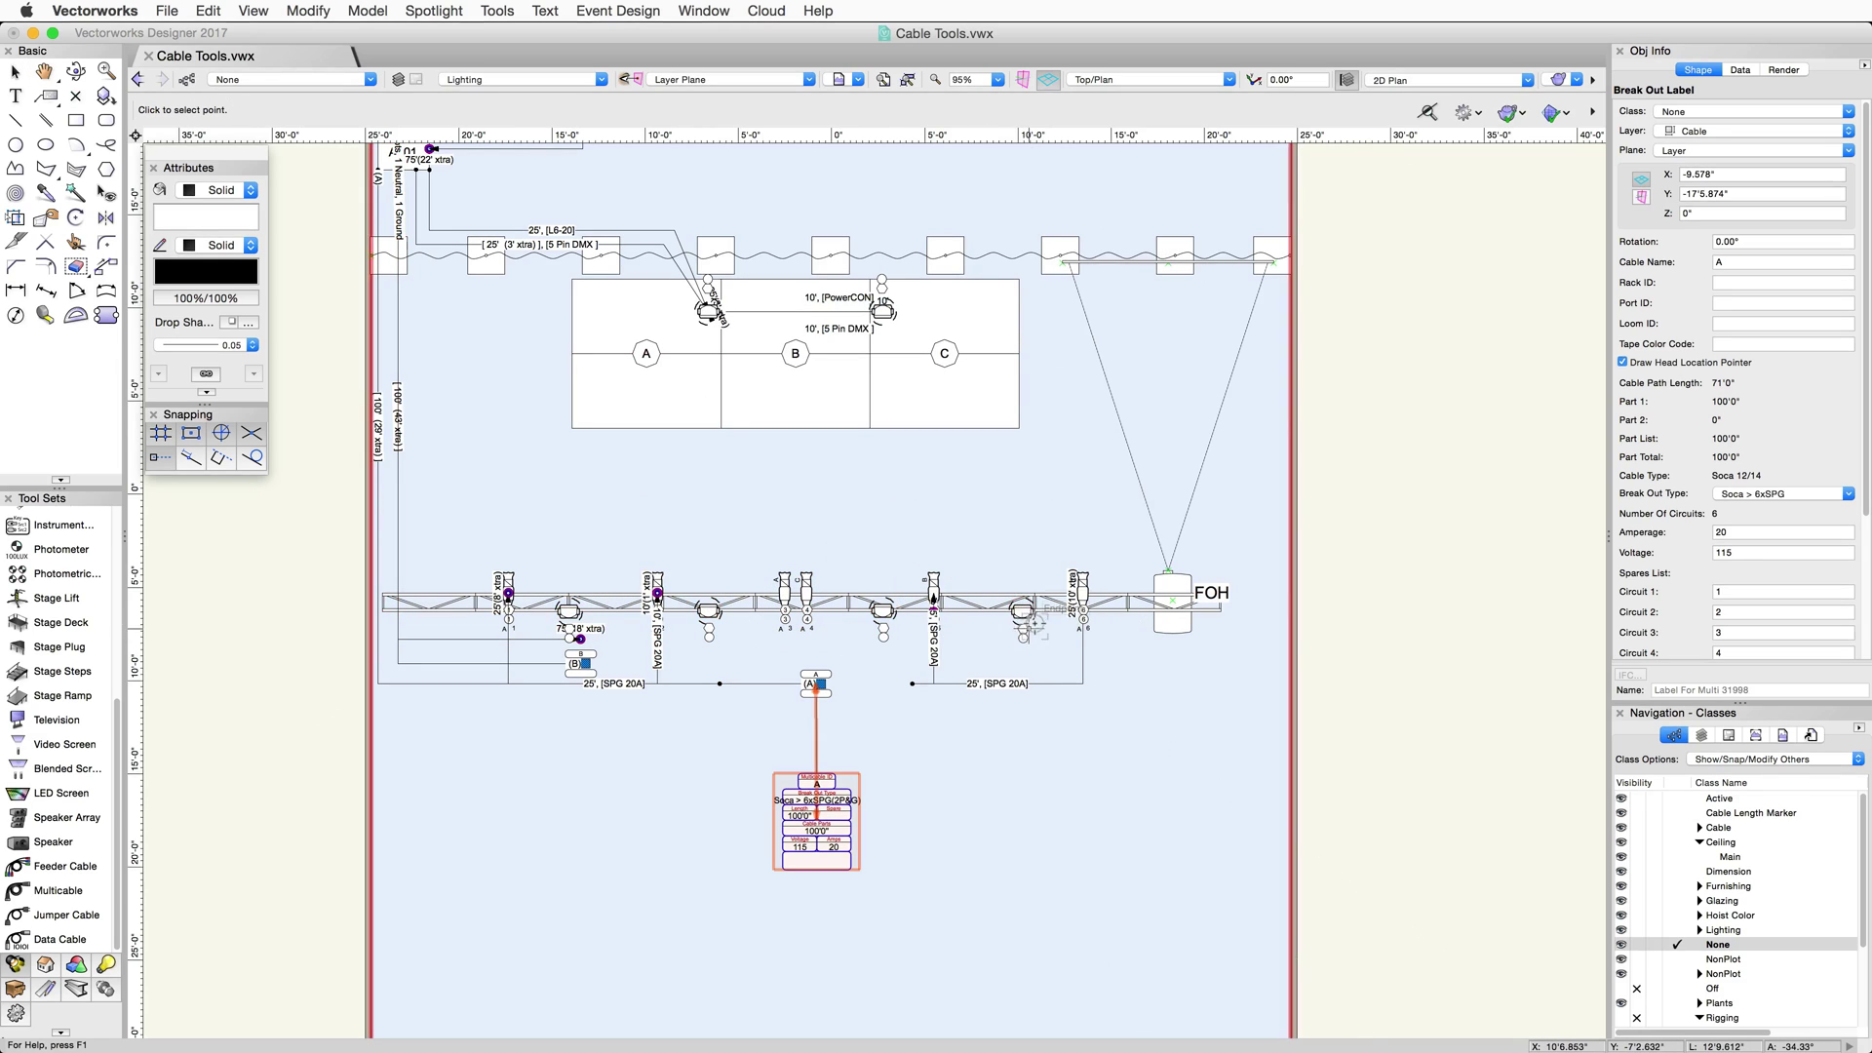
{"action": "double_click", "coordinate": [1022, 612]}
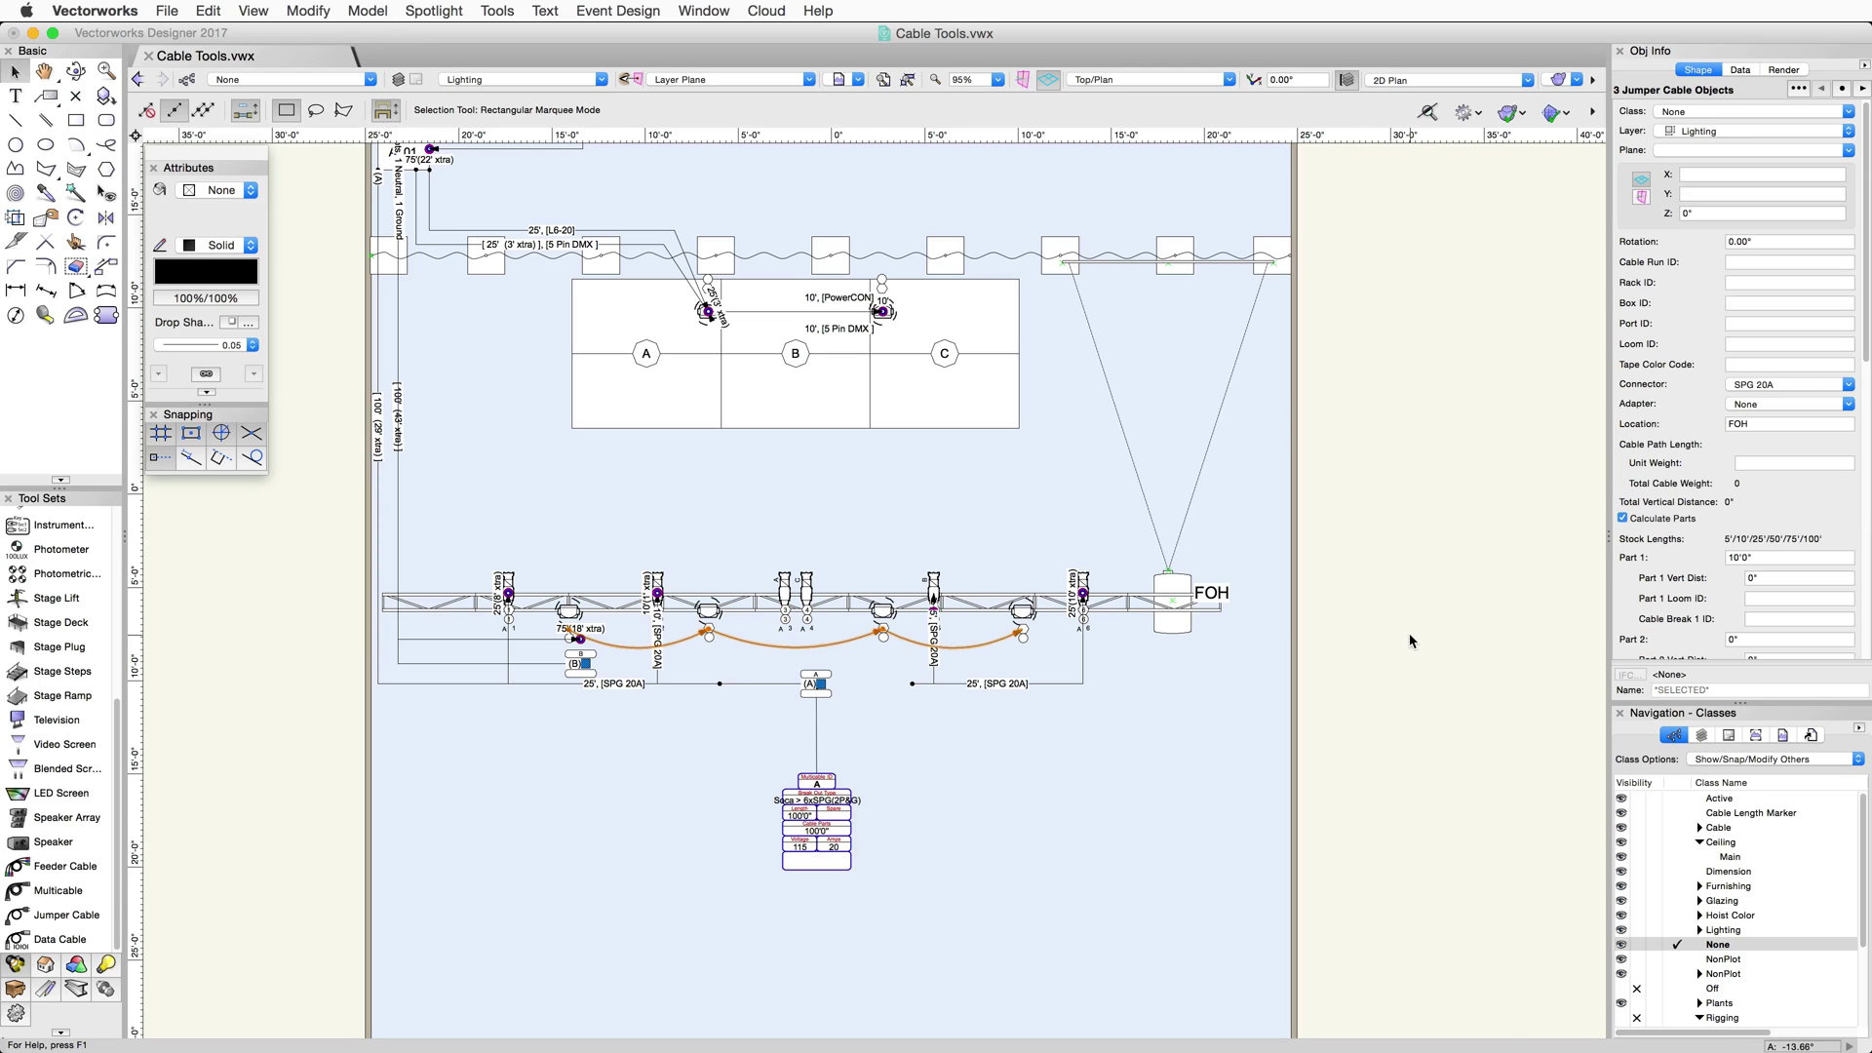
Step: Make a data cable chain through the same four moving lights along the FOH truss, ending at the rightmost one
{"action": "left_click", "coordinate": [450, 12]}
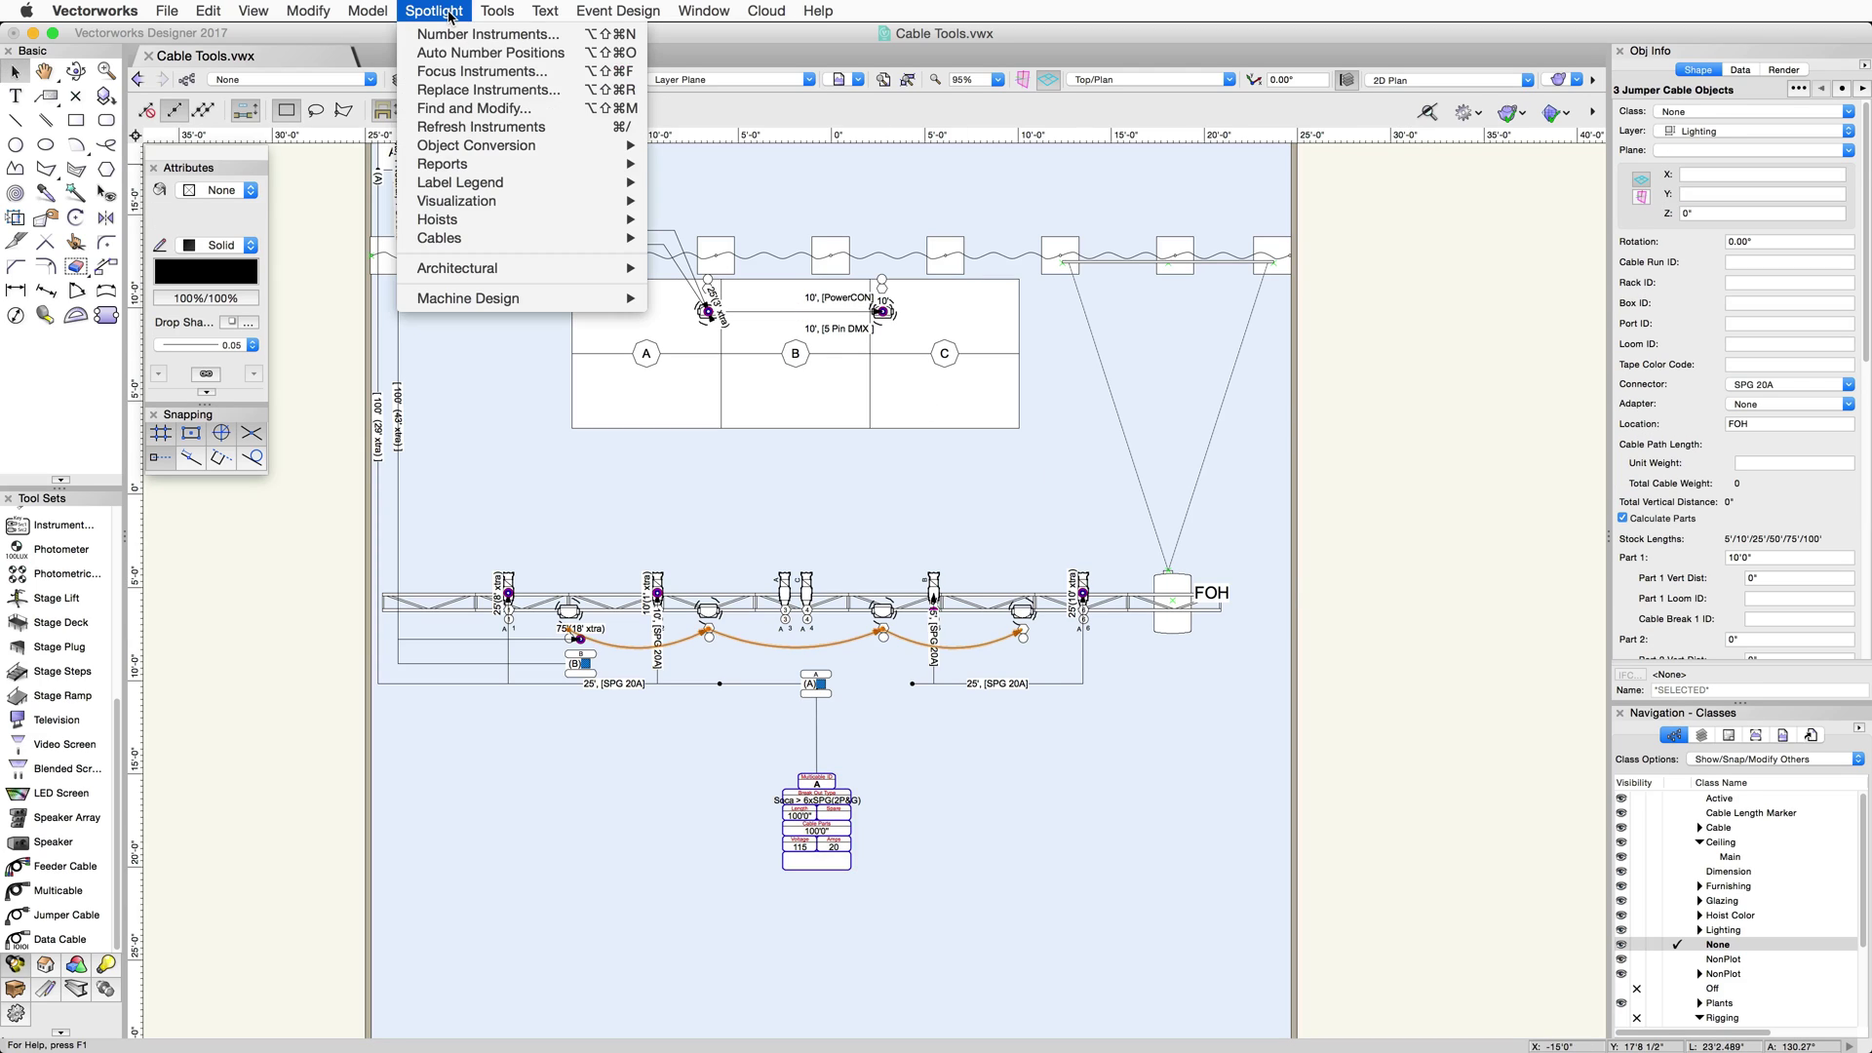
{"action": "mouse_move", "coordinate": [497, 238]}
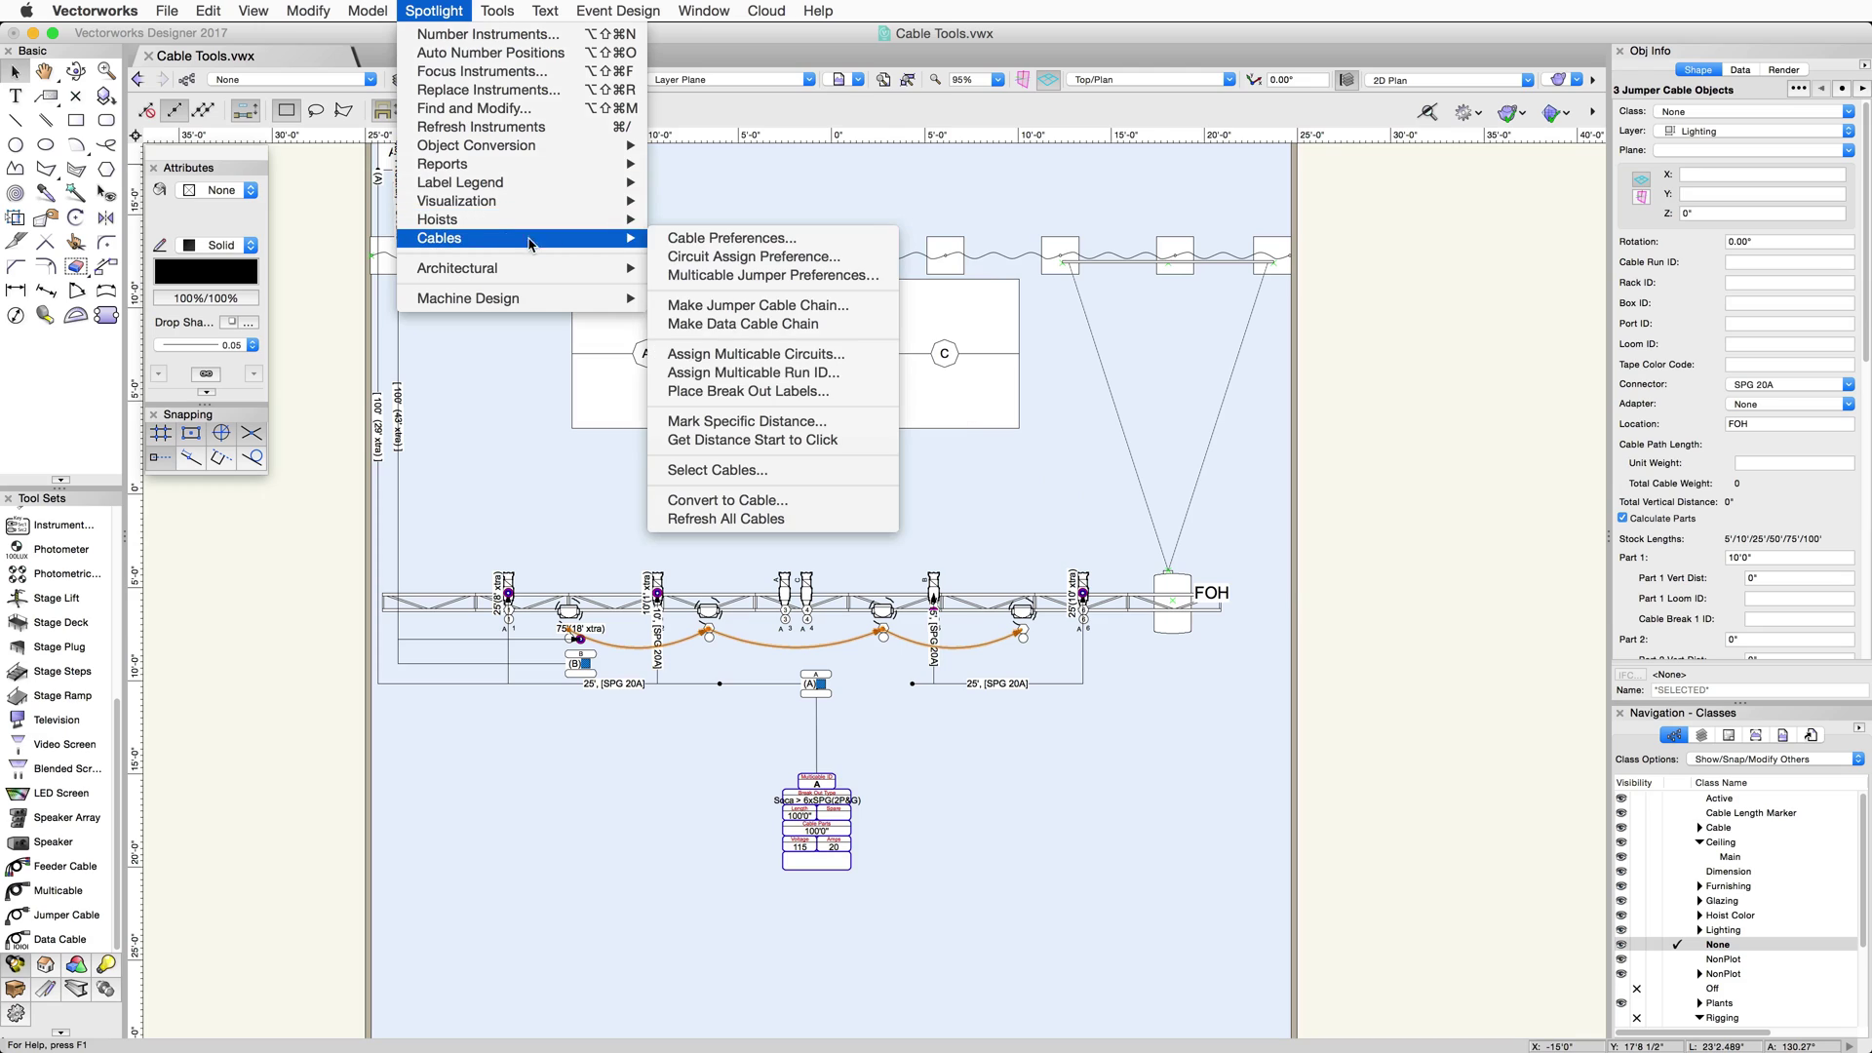
{"action": "left_click", "coordinate": [880, 324]}
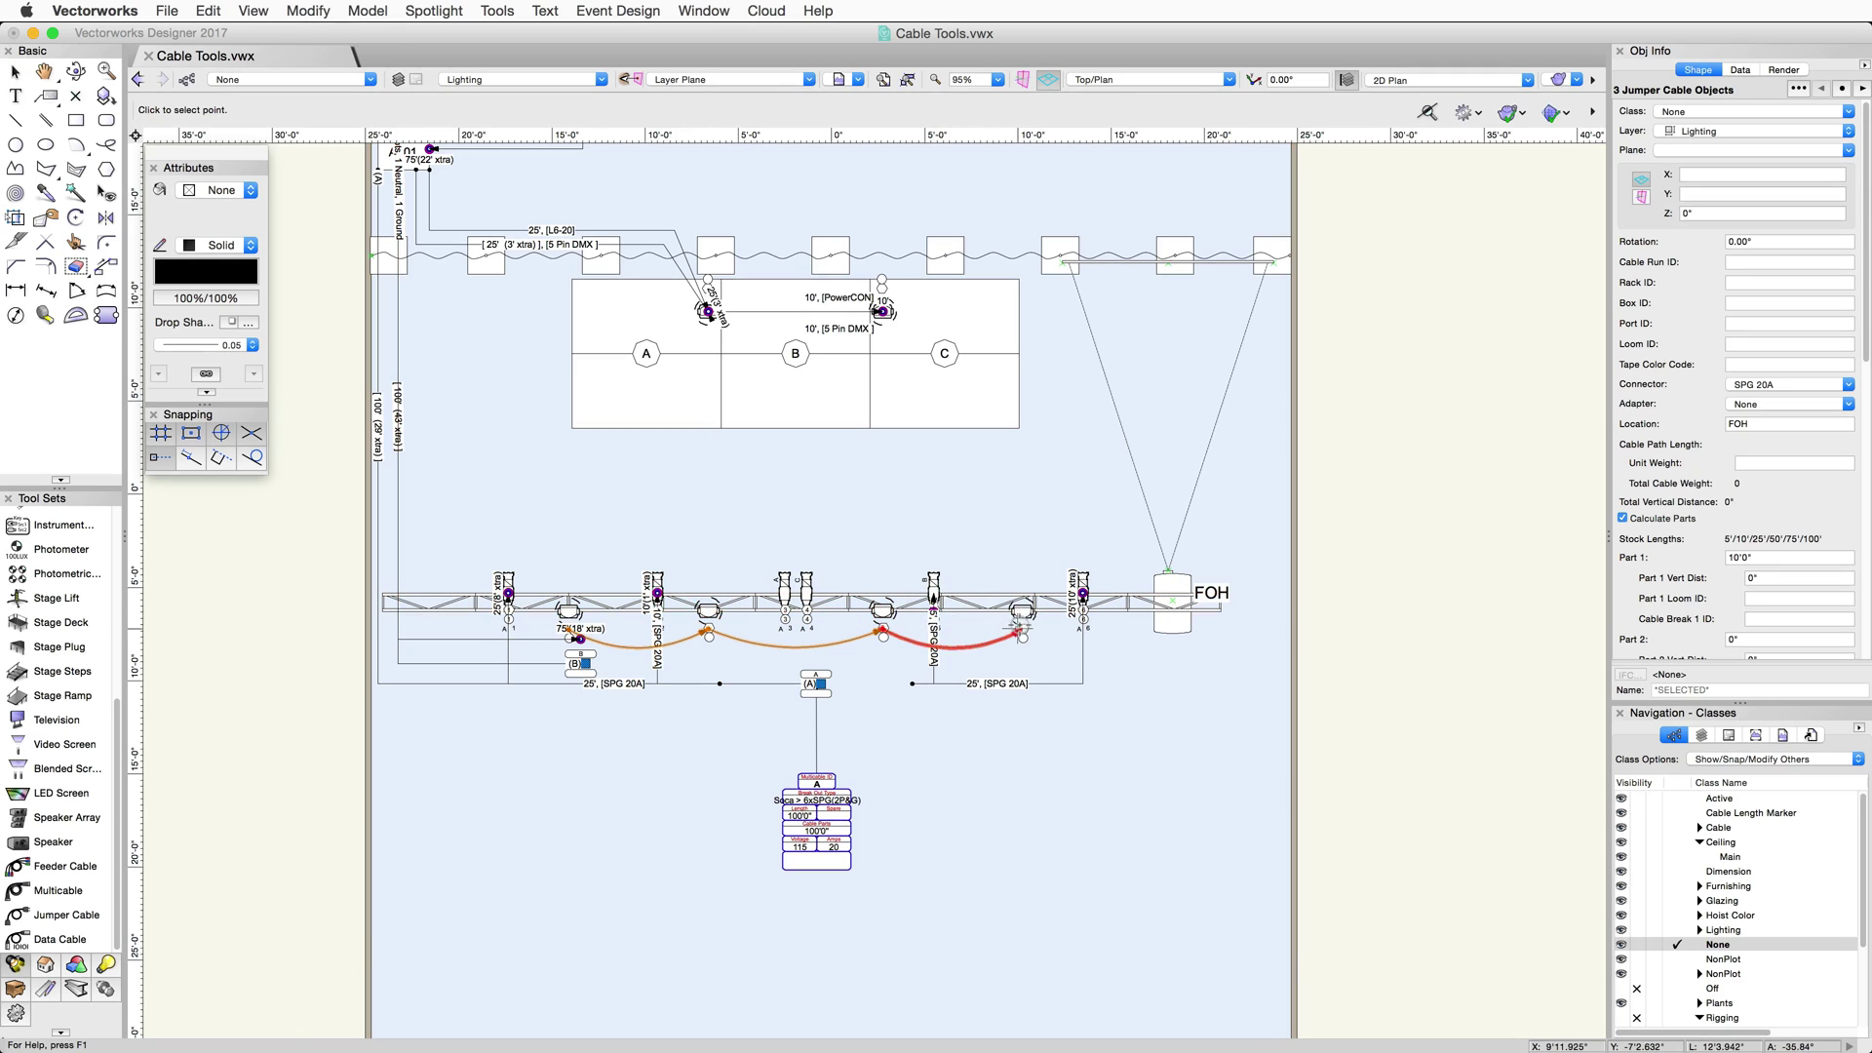
{"action": "double_click", "coordinate": [1396, 607]}
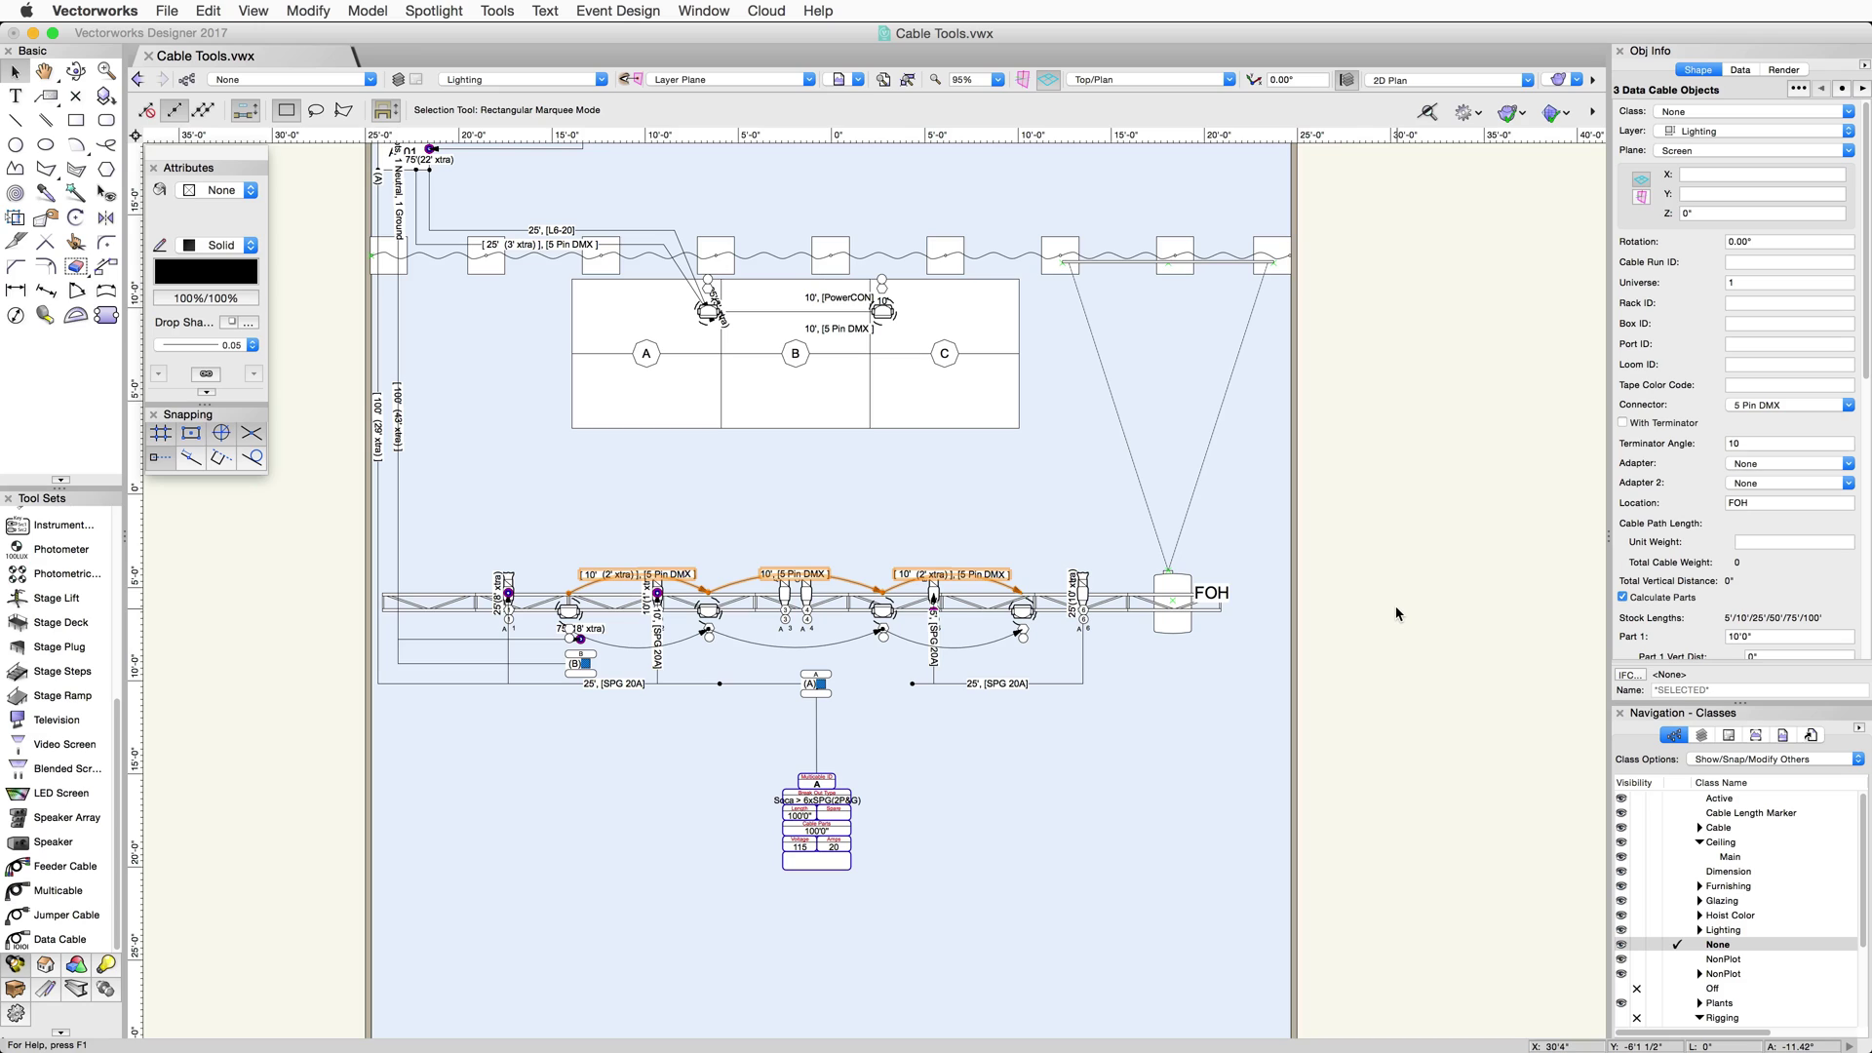
Step: Review the cable preferences for data and jumper offsets, sides, spacers and stock cable lengths, and accept them
{"action": "left_click", "coordinate": [434, 11]}
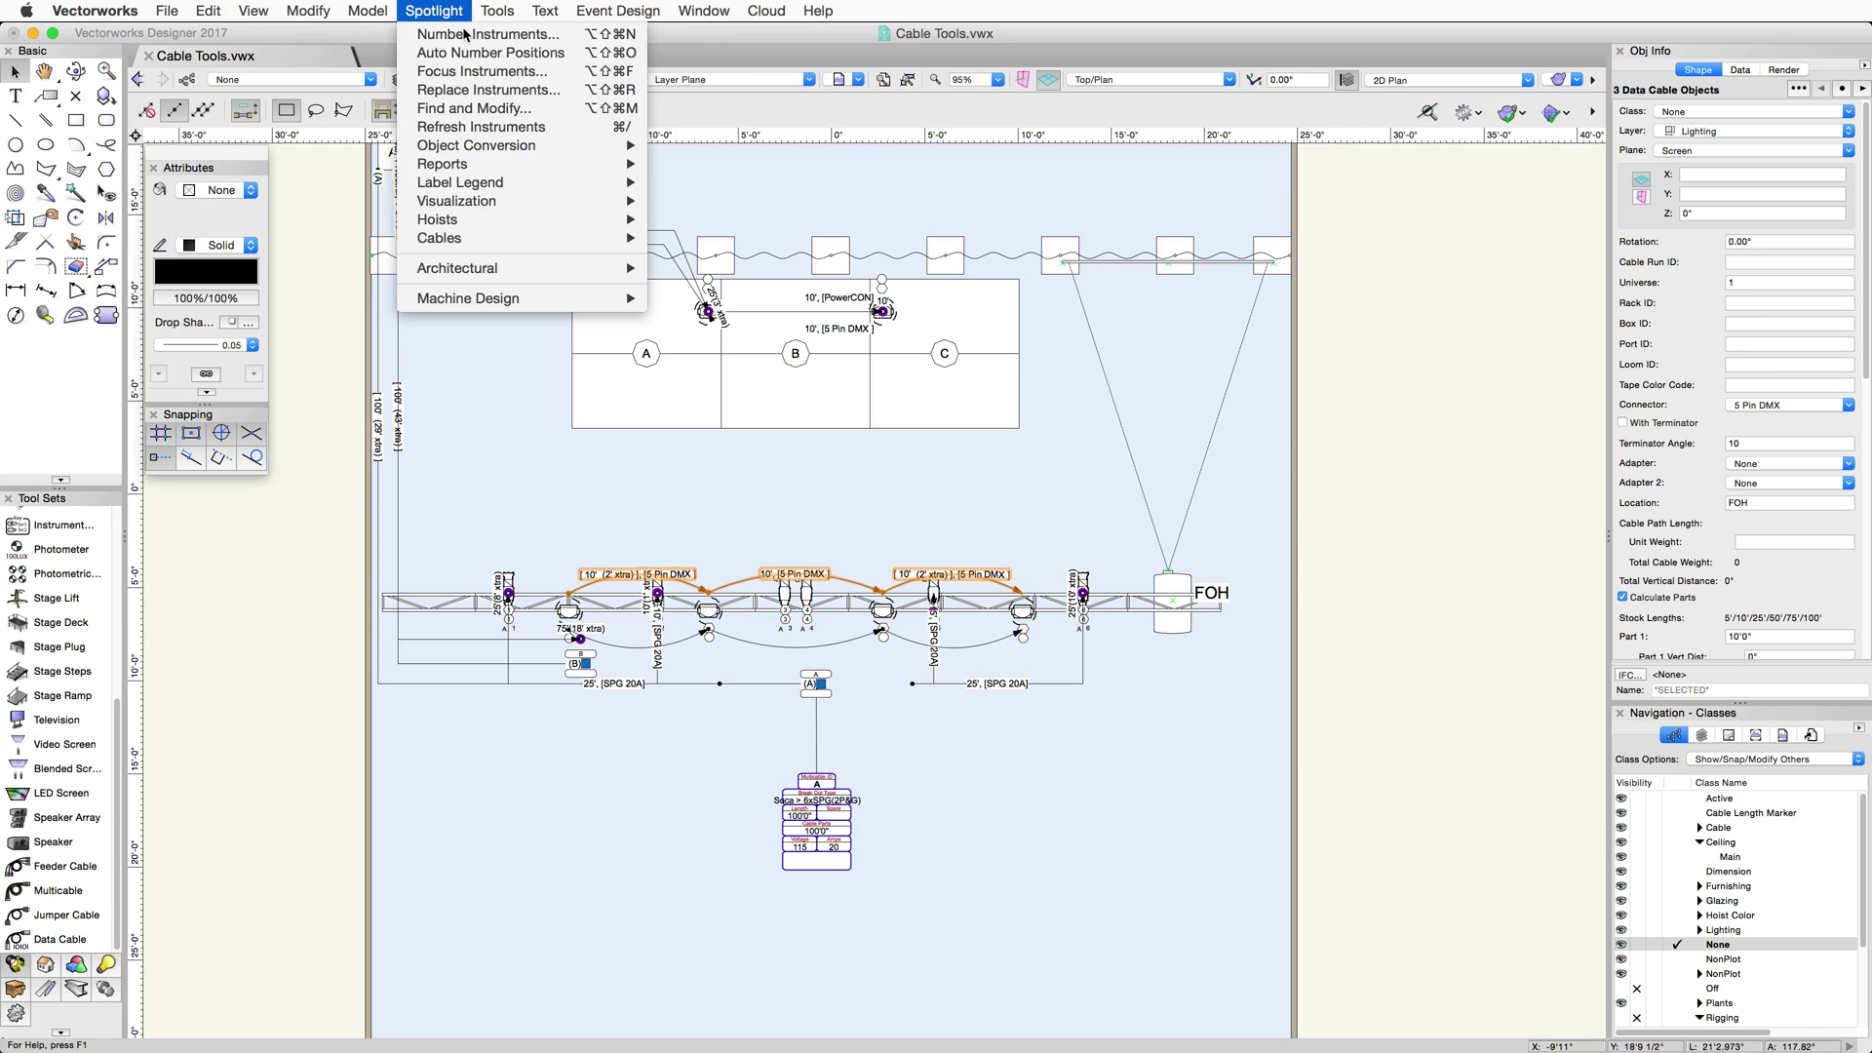
{"action": "mouse_move", "coordinate": [551, 238]}
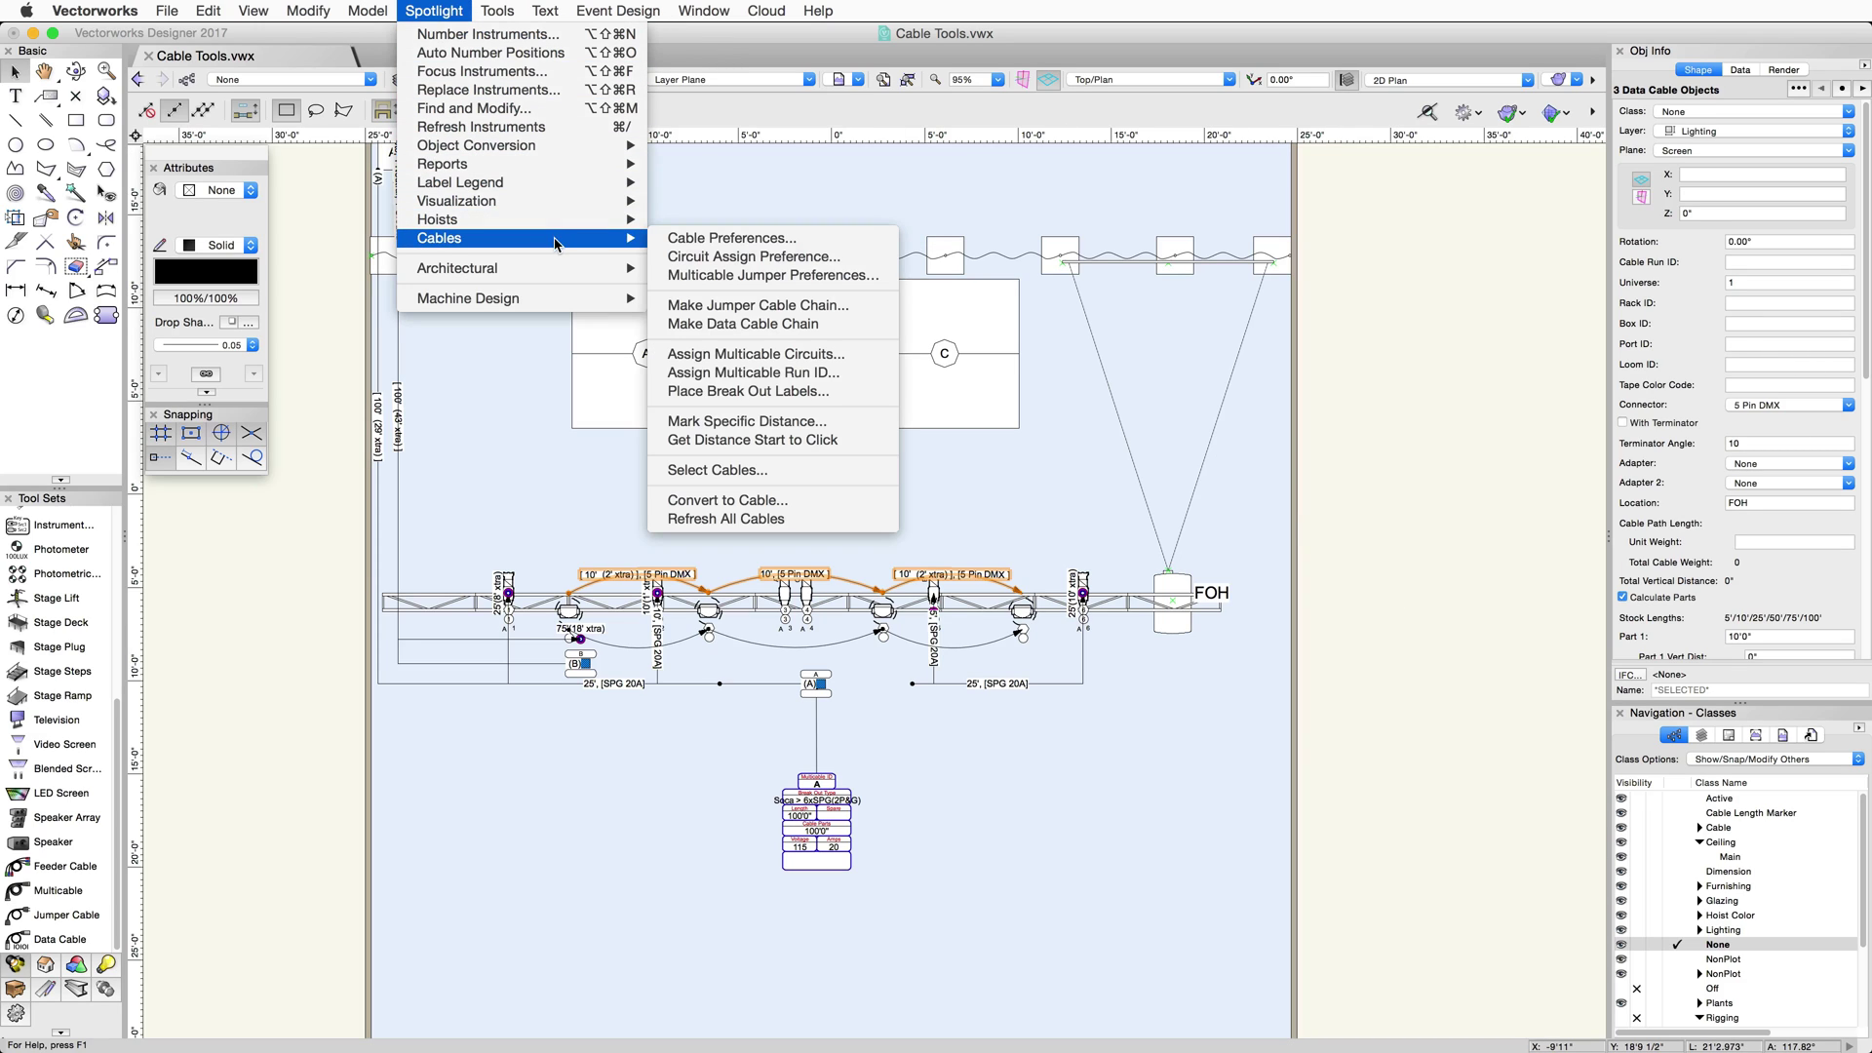
{"action": "left_click", "coordinate": [810, 241]}
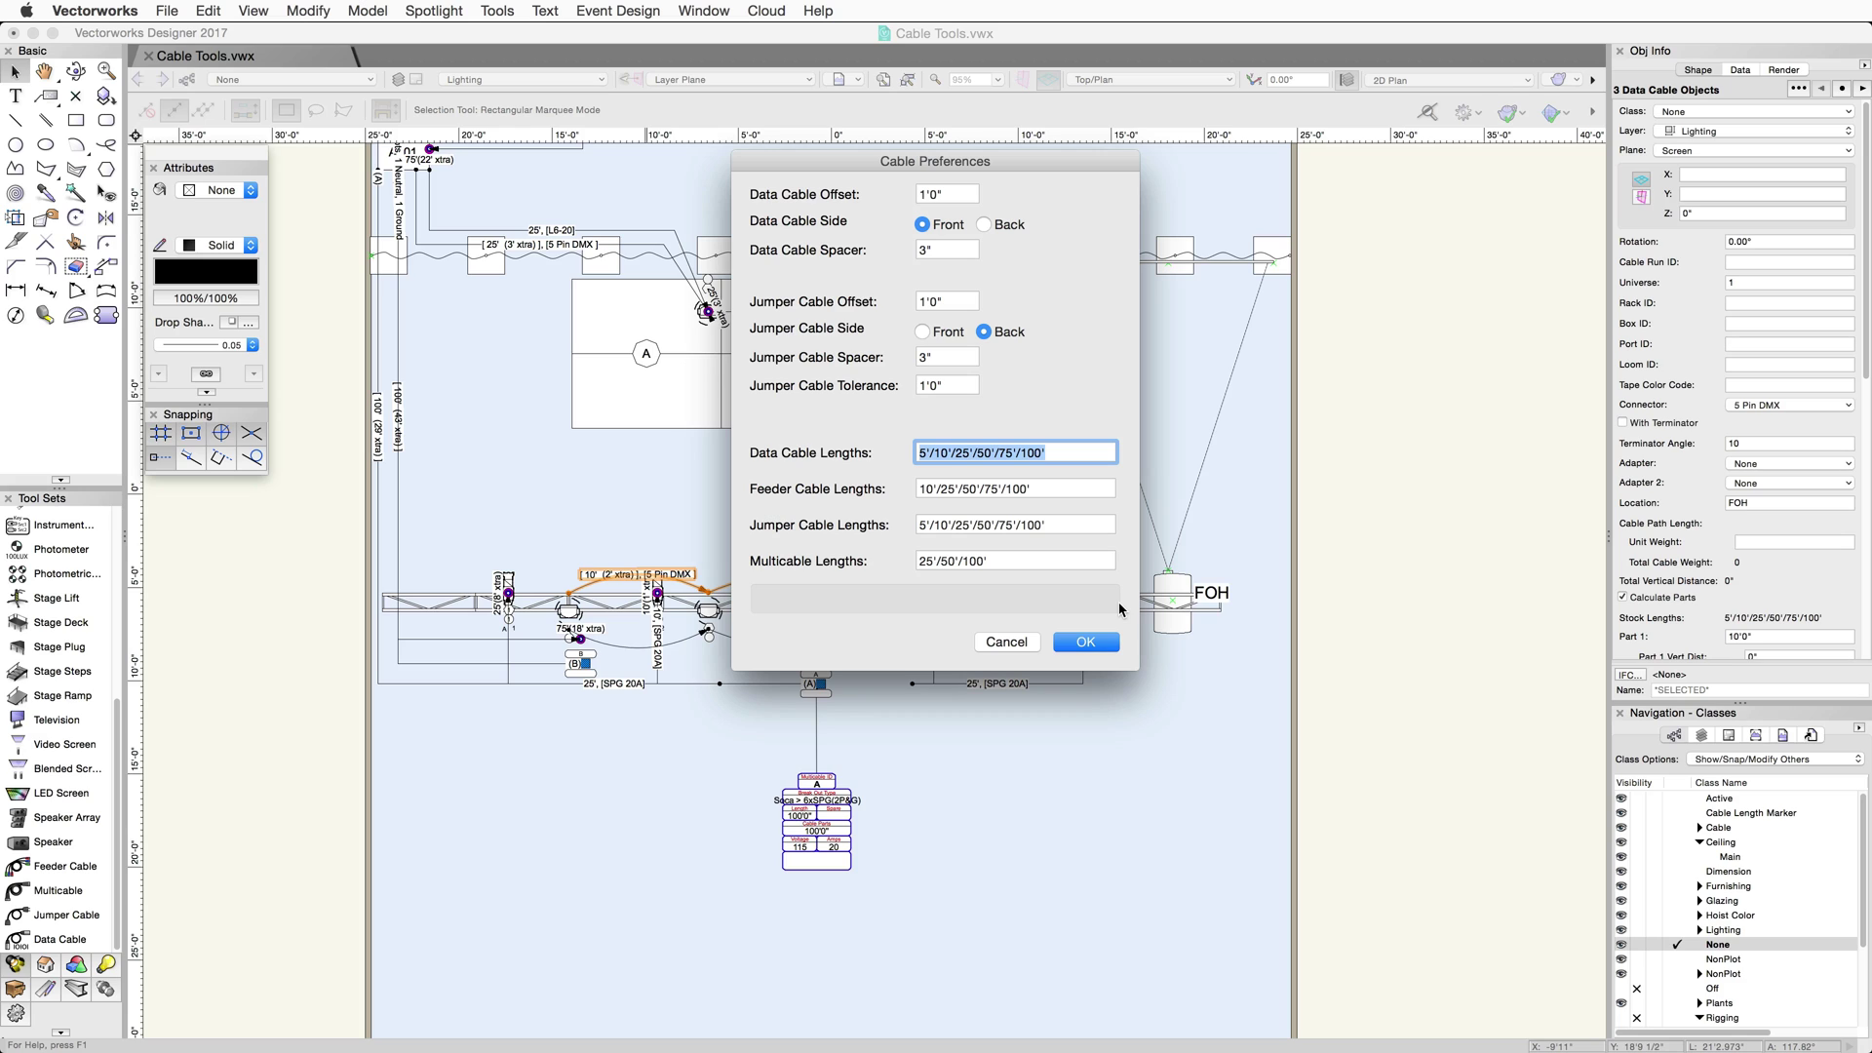
{"action": "left_click", "coordinate": [1090, 643]}
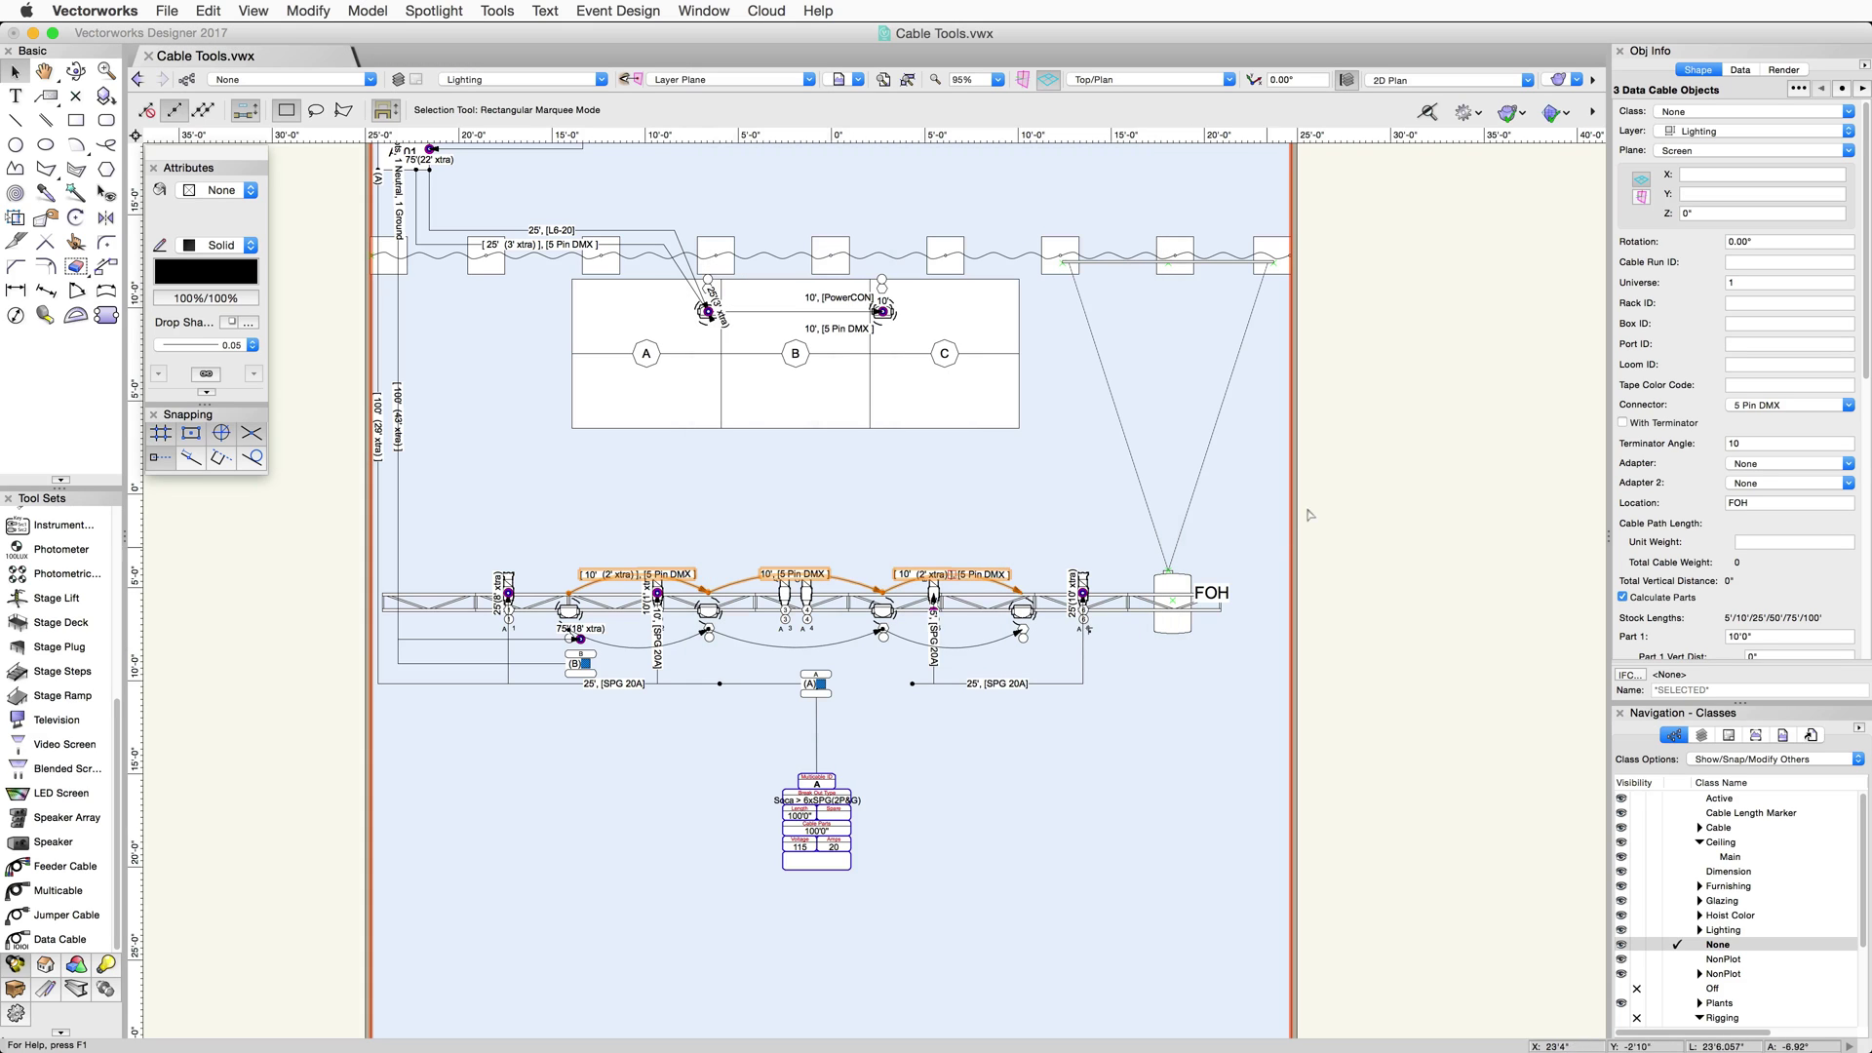
Step: Mark the distance from the start of the feeder cable to its corner at the doorway, including 8' of vertical distance
{"action": "key", "text": "h"}
{"action": "left_click_drag", "start_coordinate": [1375, 200], "coordinate": [1372, 477]}
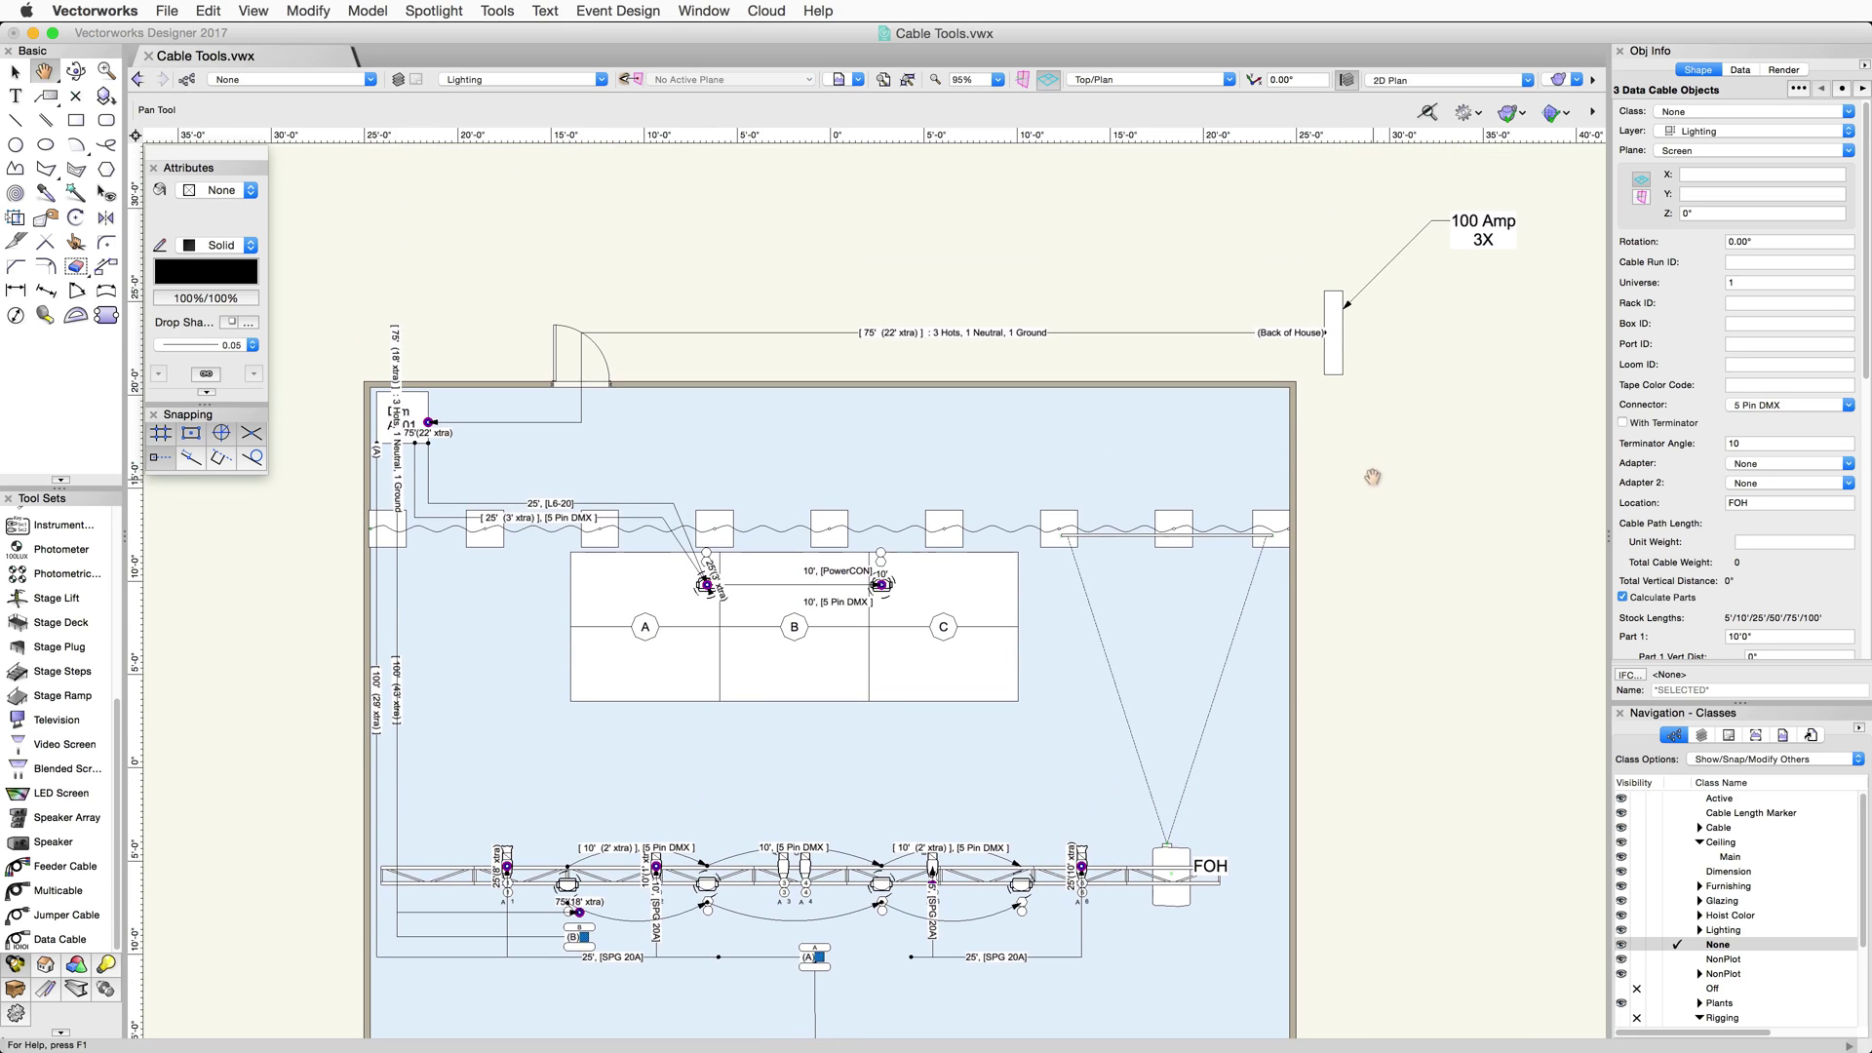
{"action": "key", "text": "x"}
{"action": "left_click", "coordinate": [435, 10]}
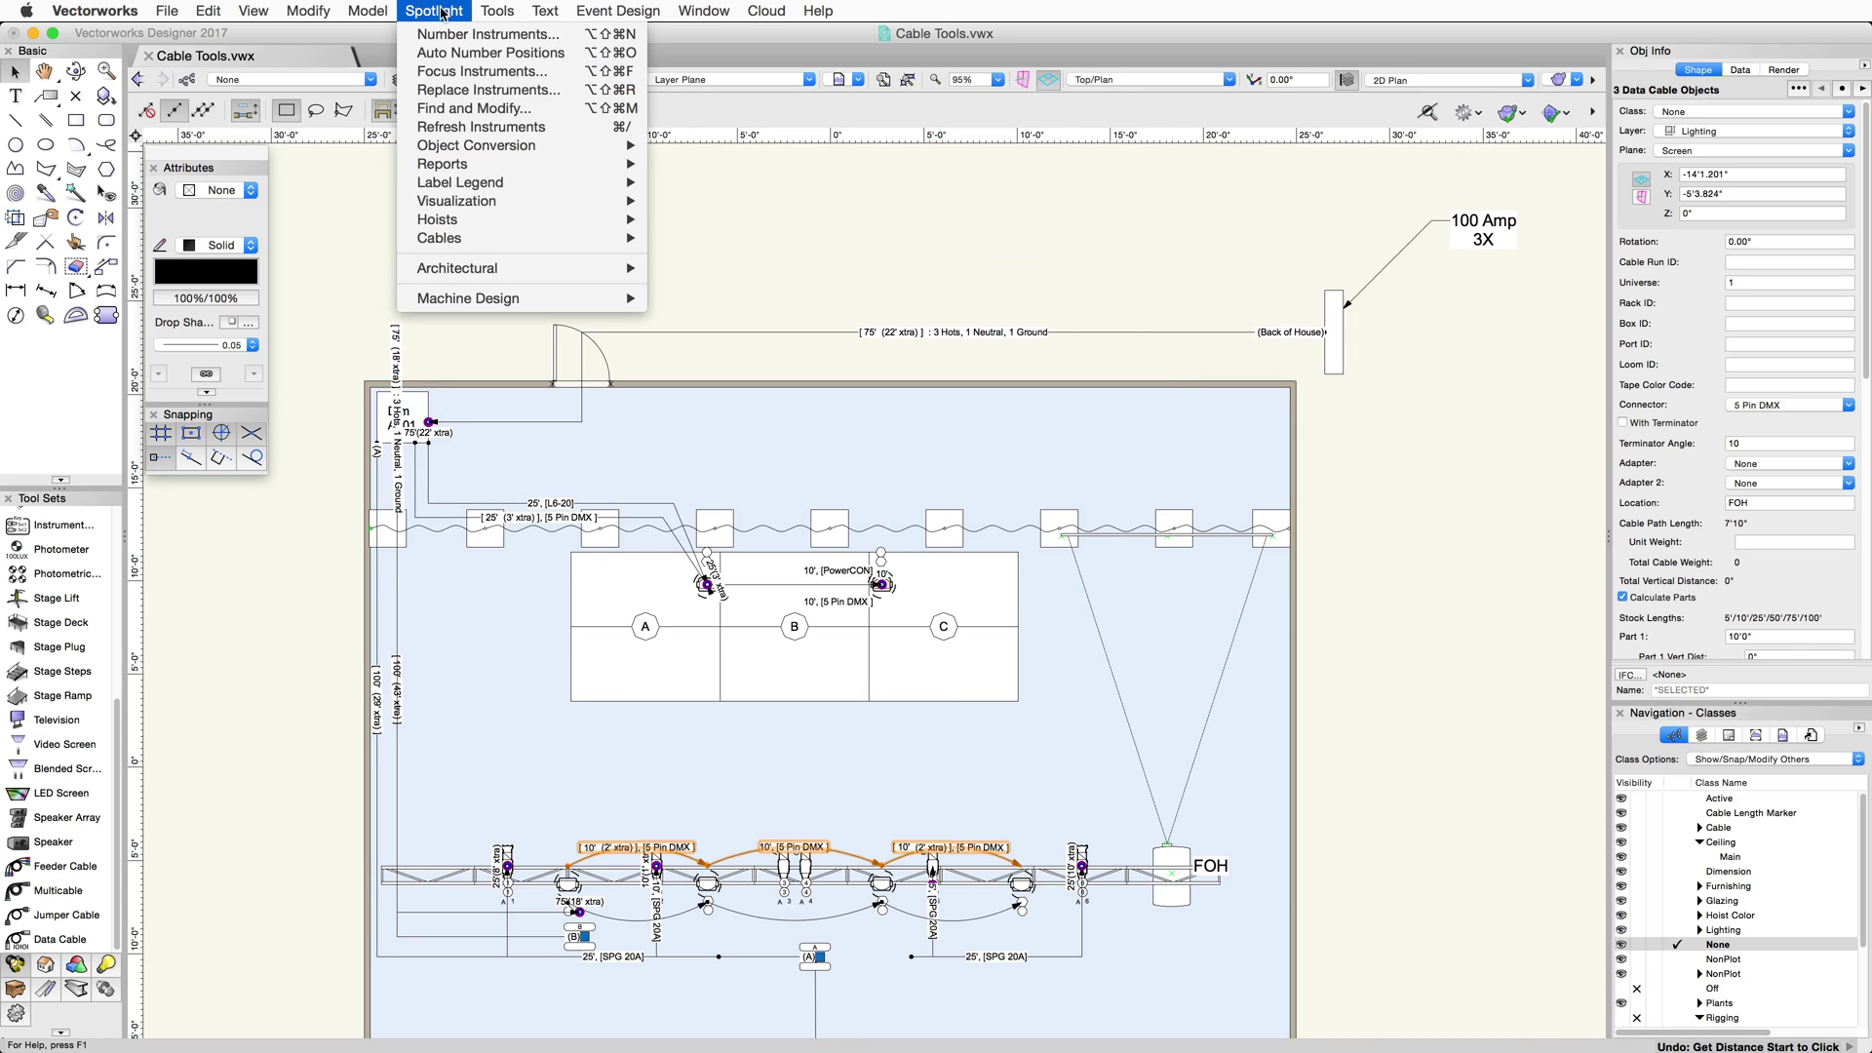
{"action": "mouse_move", "coordinate": [556, 239]}
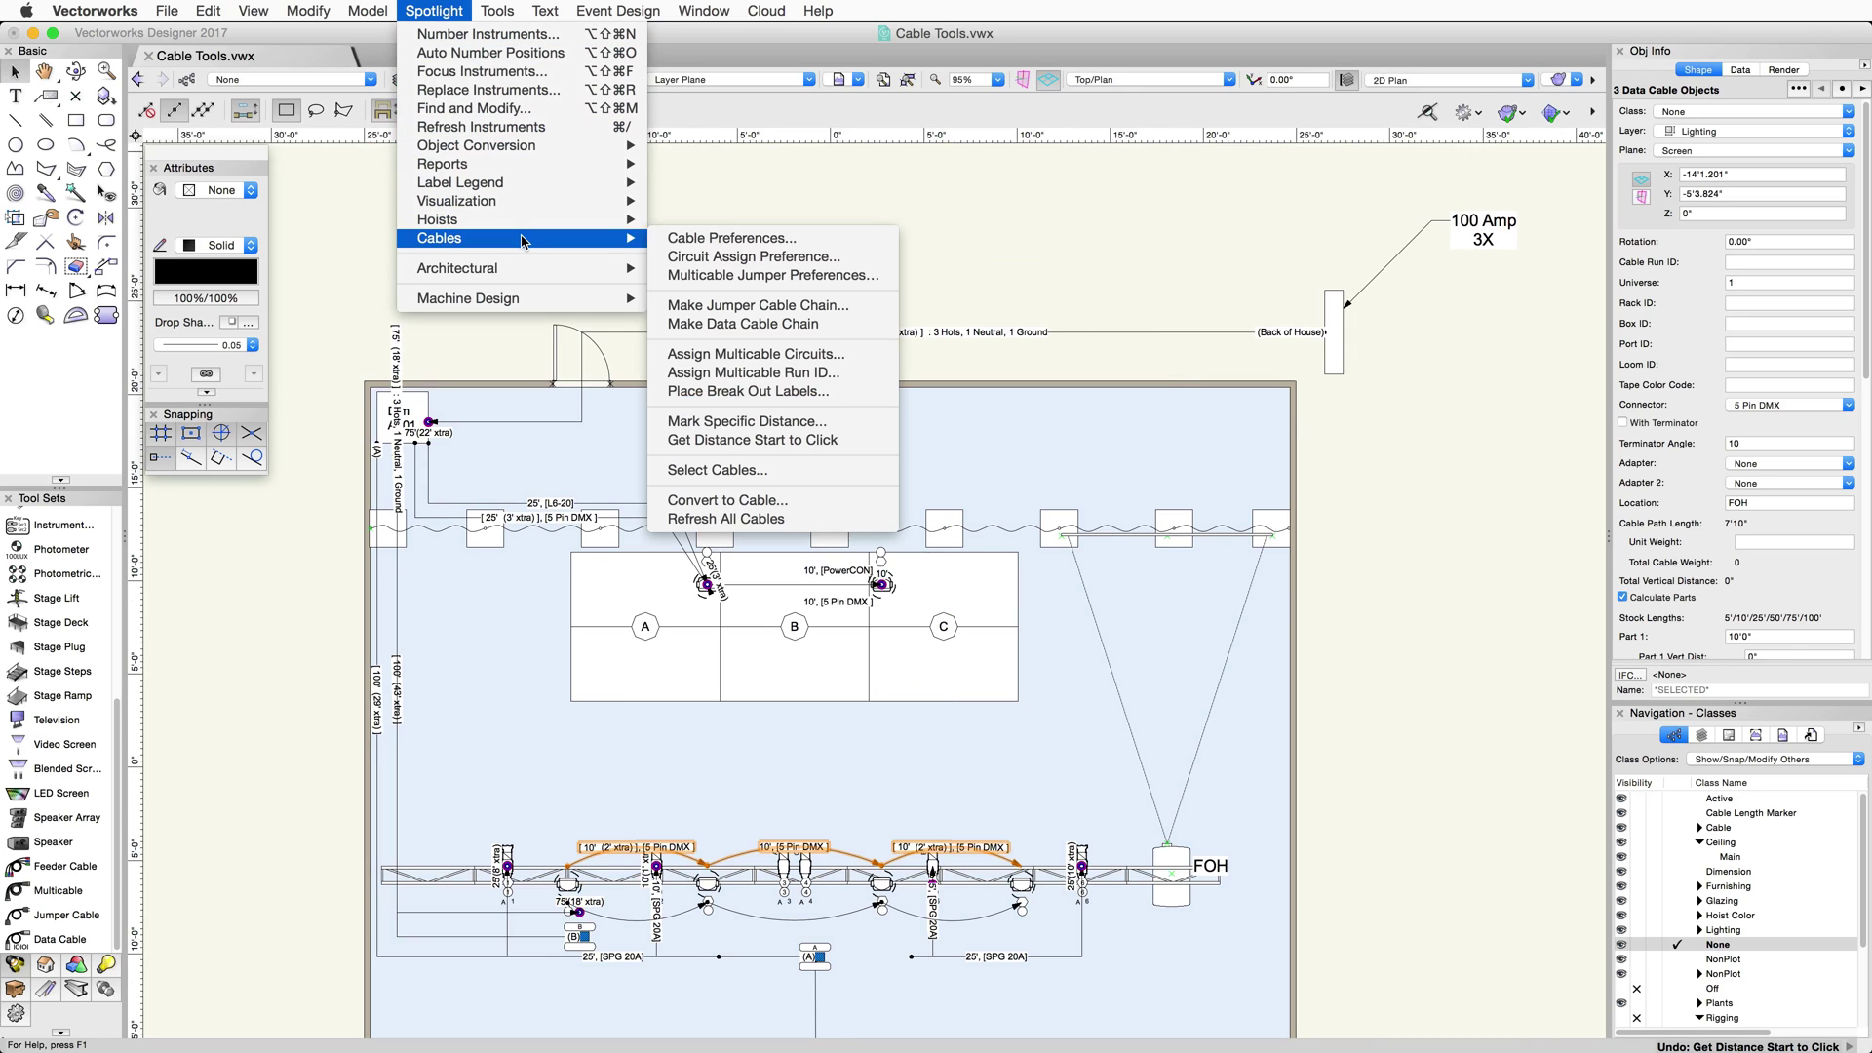
{"action": "left_click", "coordinate": [860, 440]}
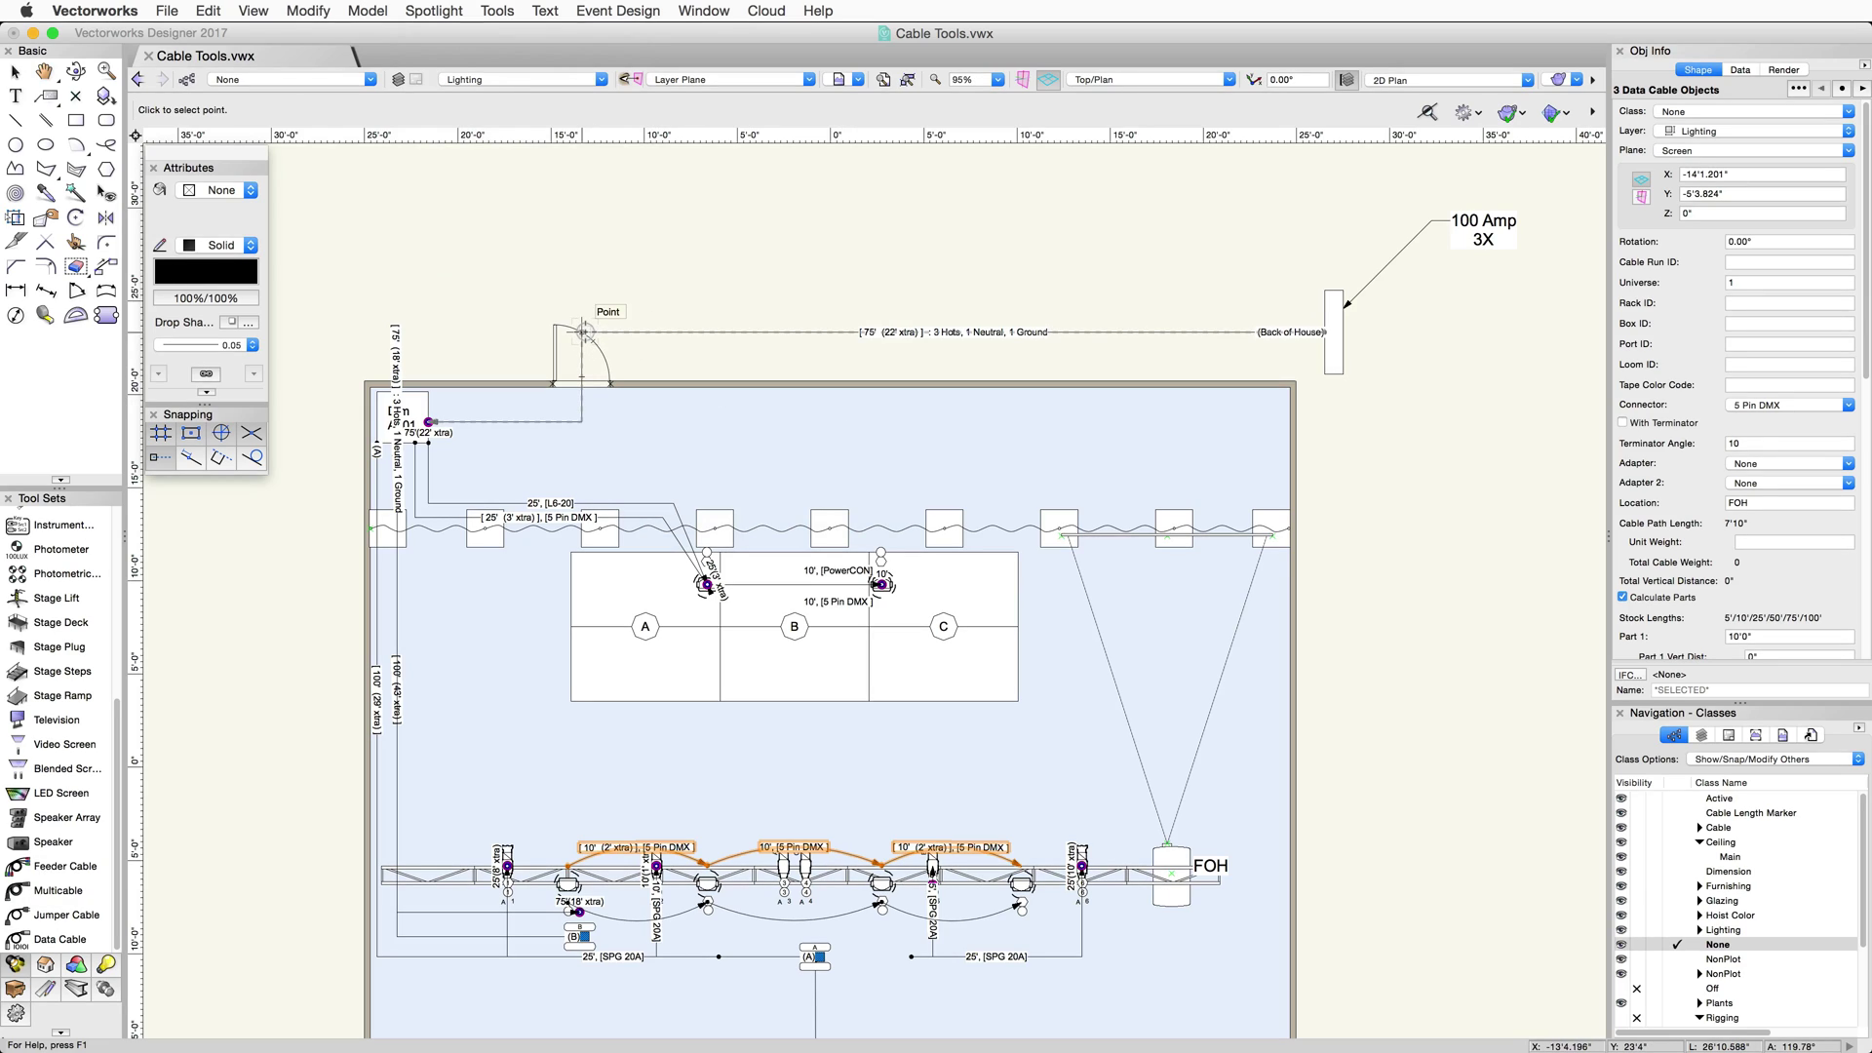
{"action": "left_click", "coordinate": [583, 331]}
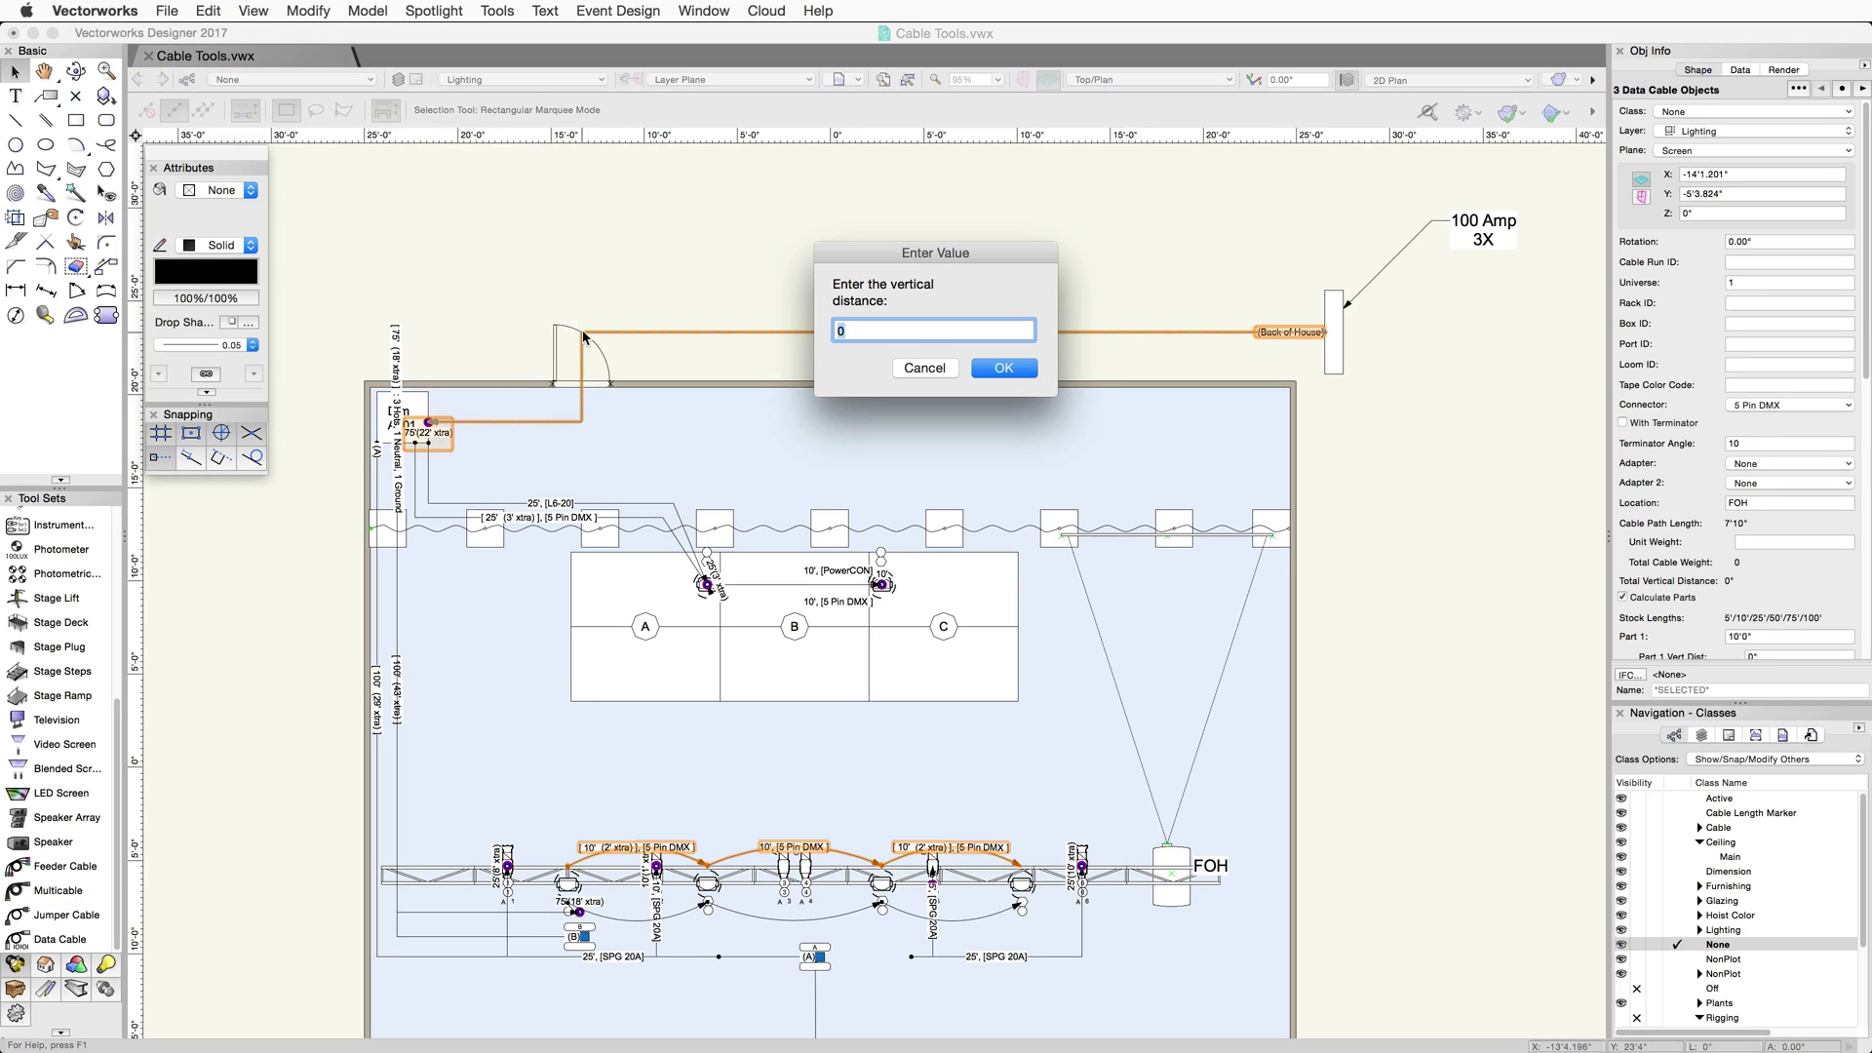
{"action": "type", "text": "8'"}
{"action": "left_click", "coordinate": [992, 368]}
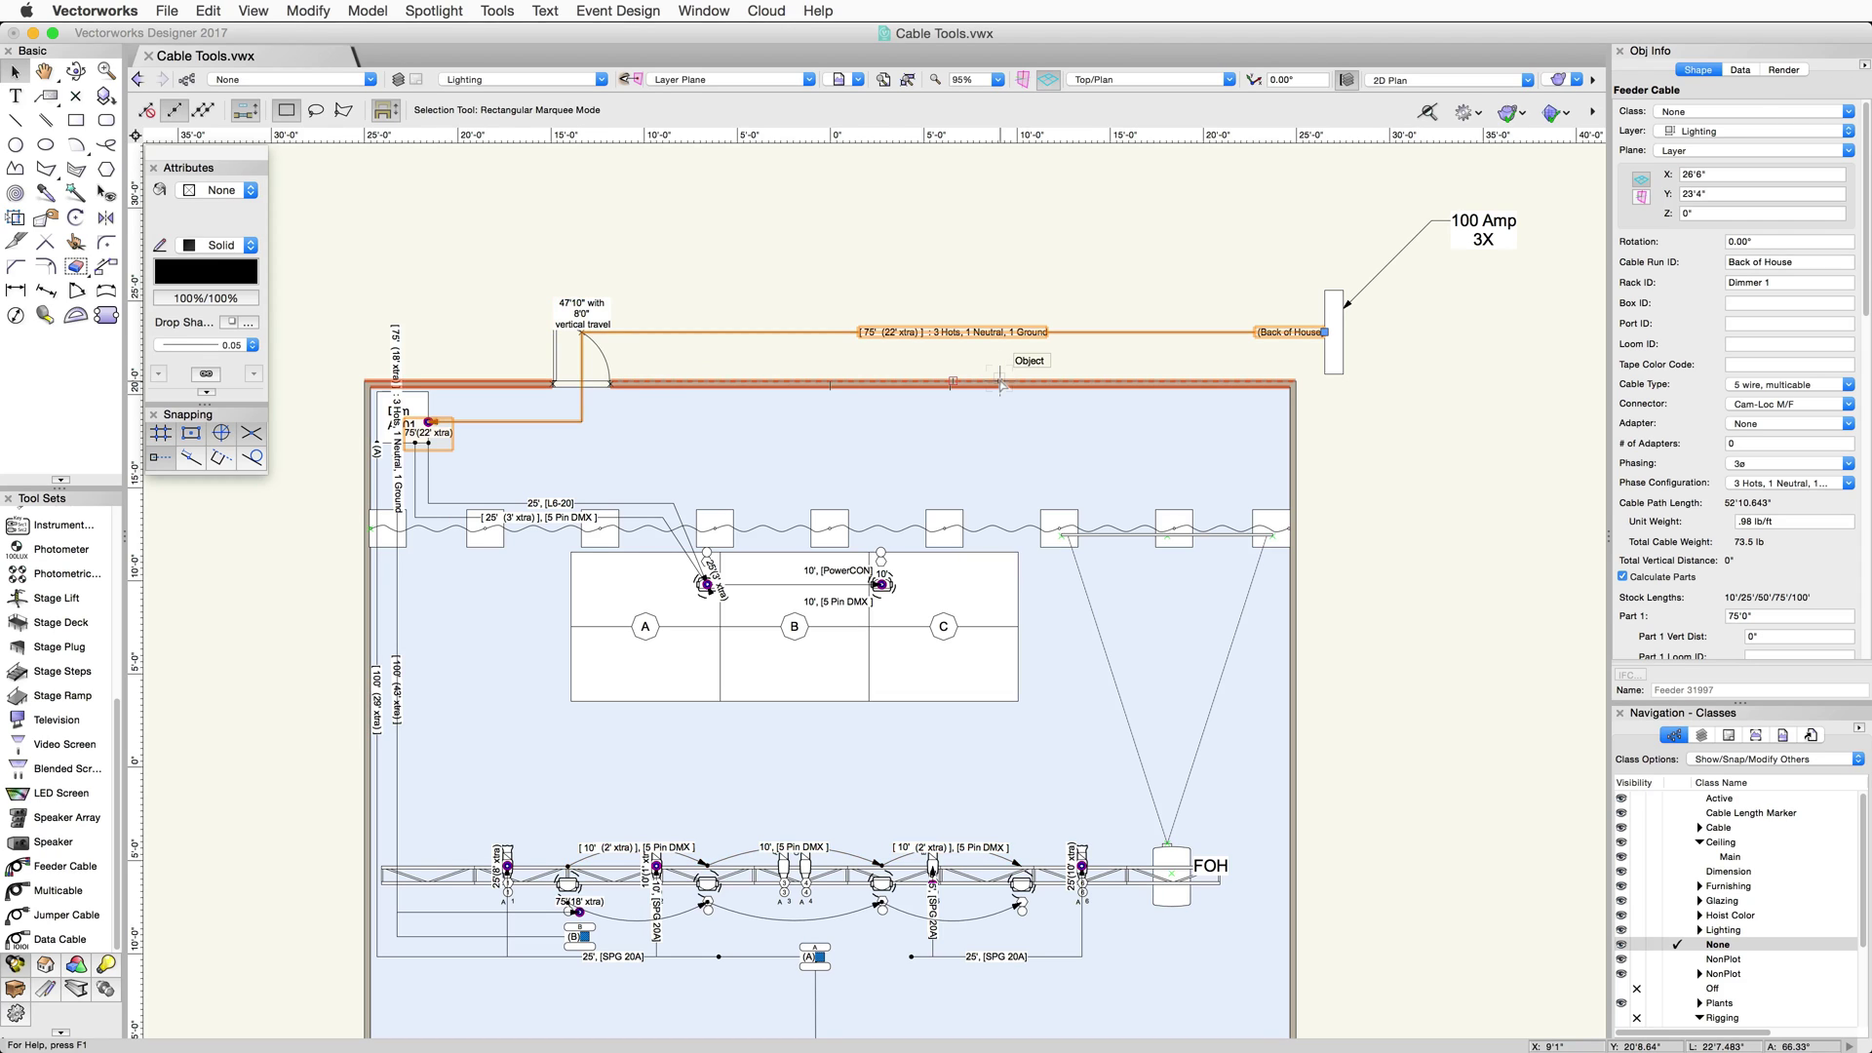
Step: Mark a specific distance of 28' along the Back of House feeder cable
{"action": "left_click", "coordinate": [433, 11]}
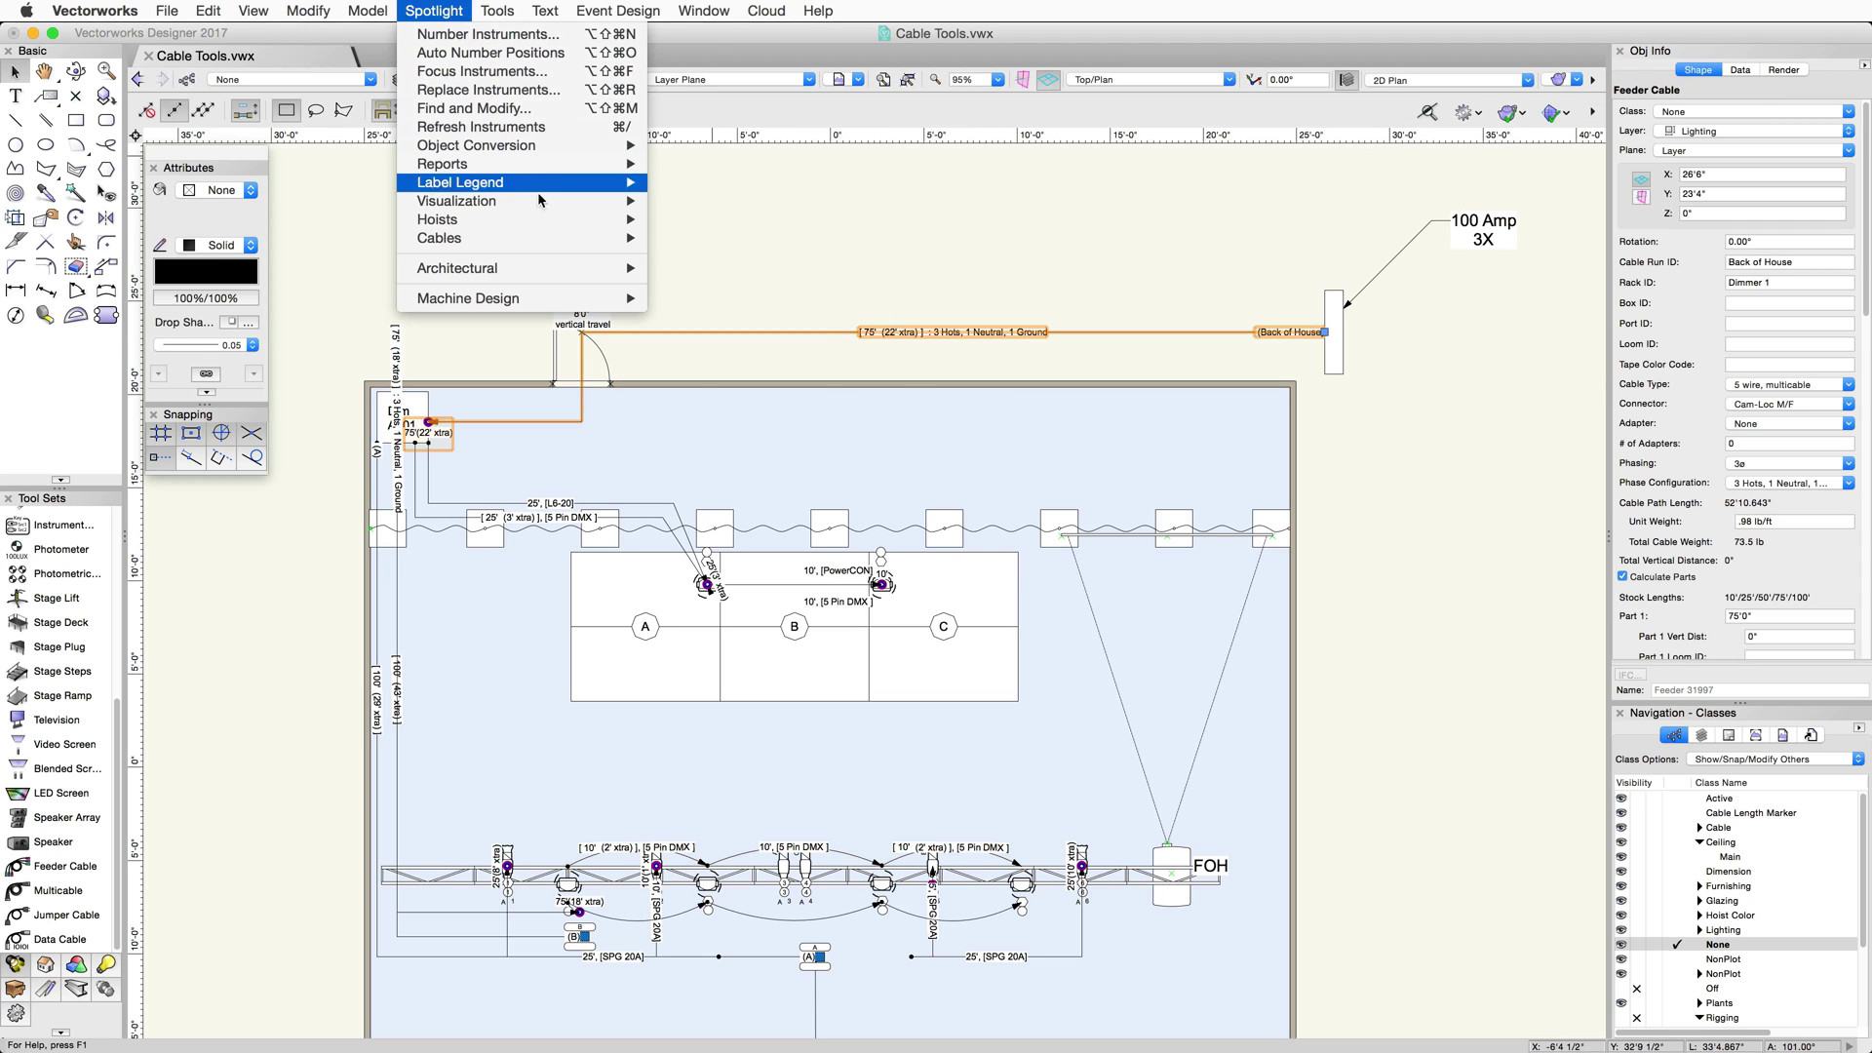
{"action": "left_click", "coordinate": [830, 418]}
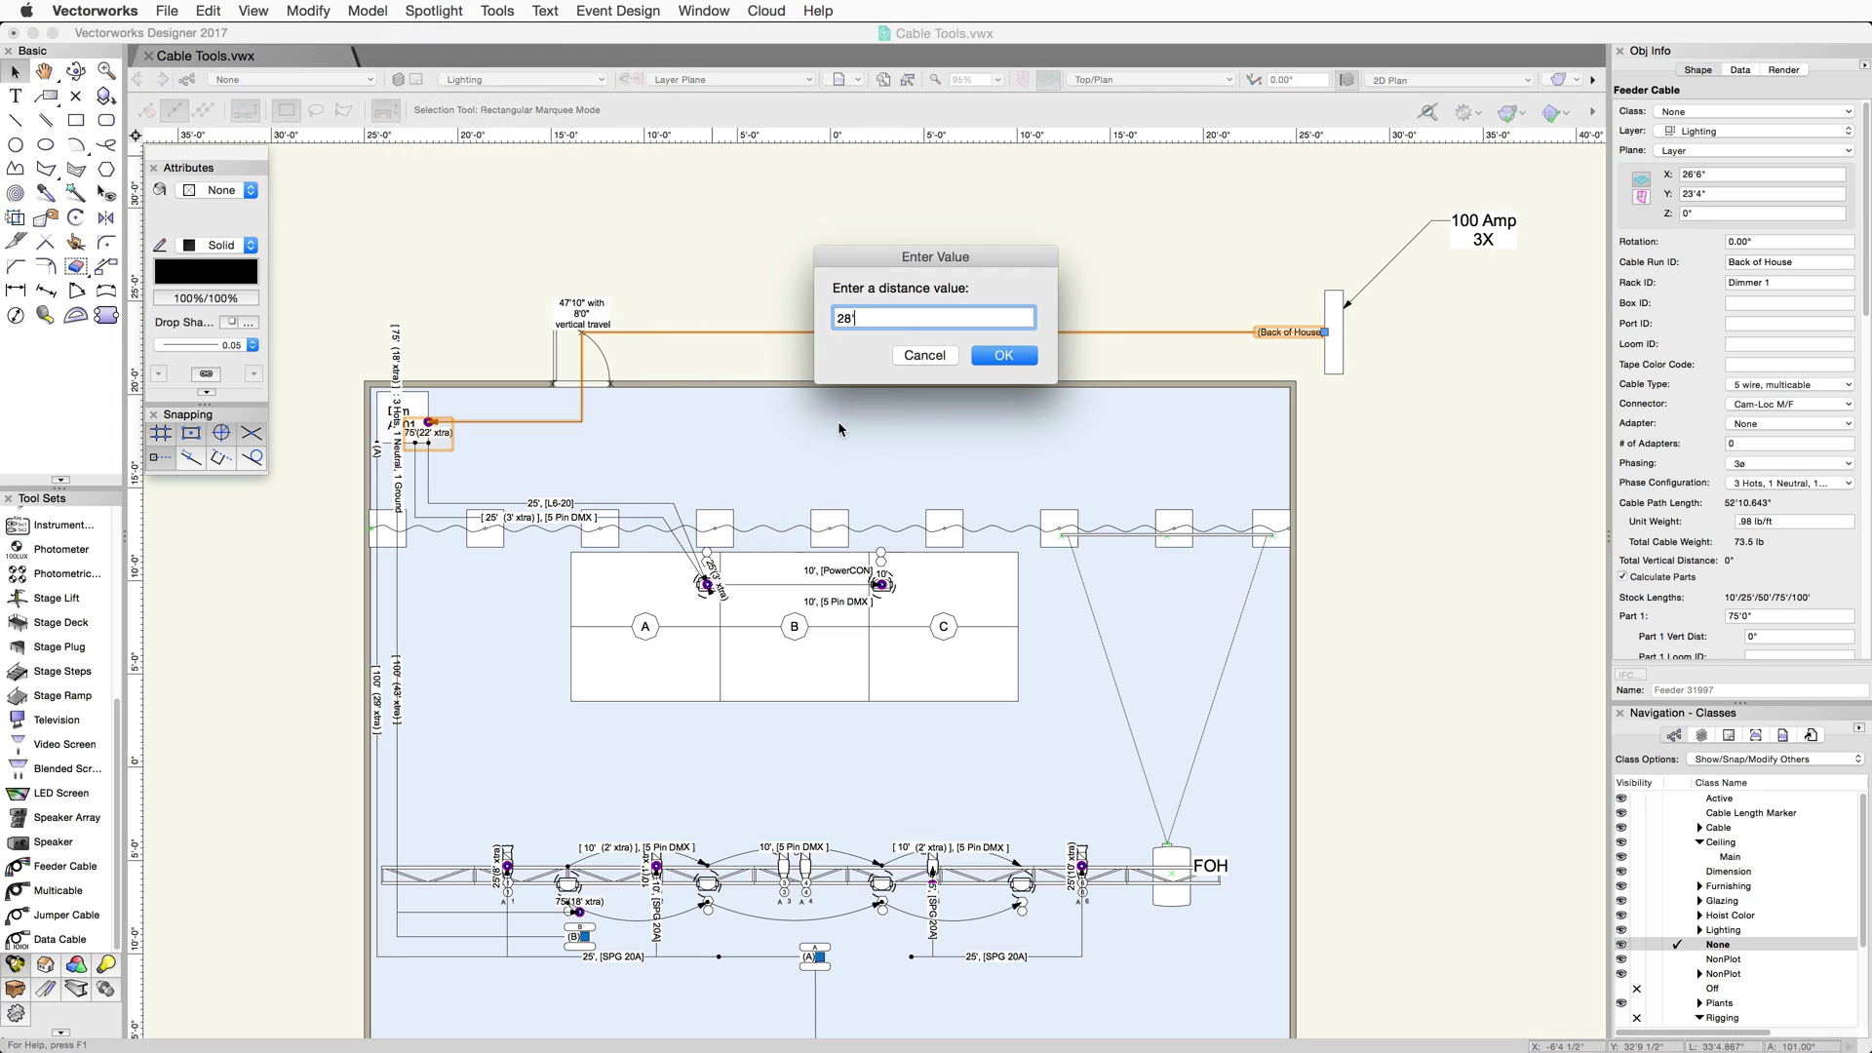
{"action": "left_click", "coordinate": [997, 356]}
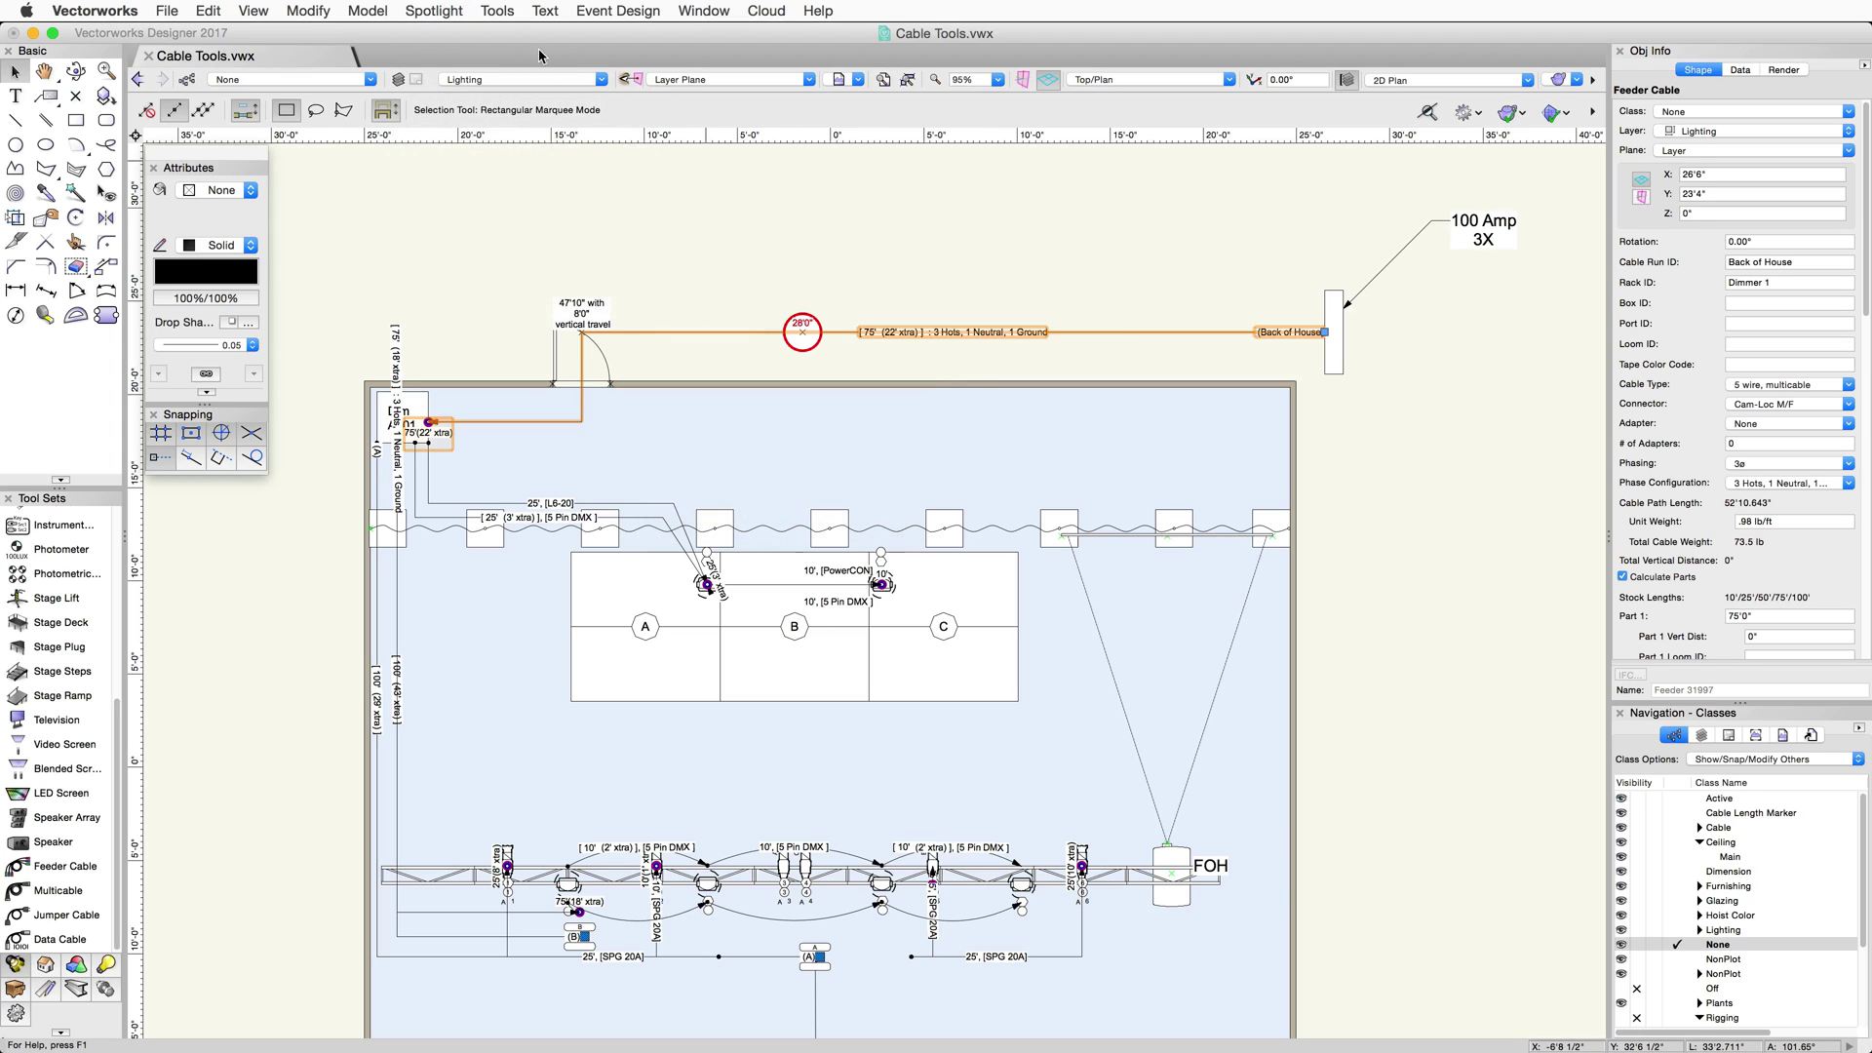
Step: Open the options for creating cable worksheets
{"action": "left_click", "coordinate": [467, 12]}
{"action": "mouse_move", "coordinate": [517, 163]}
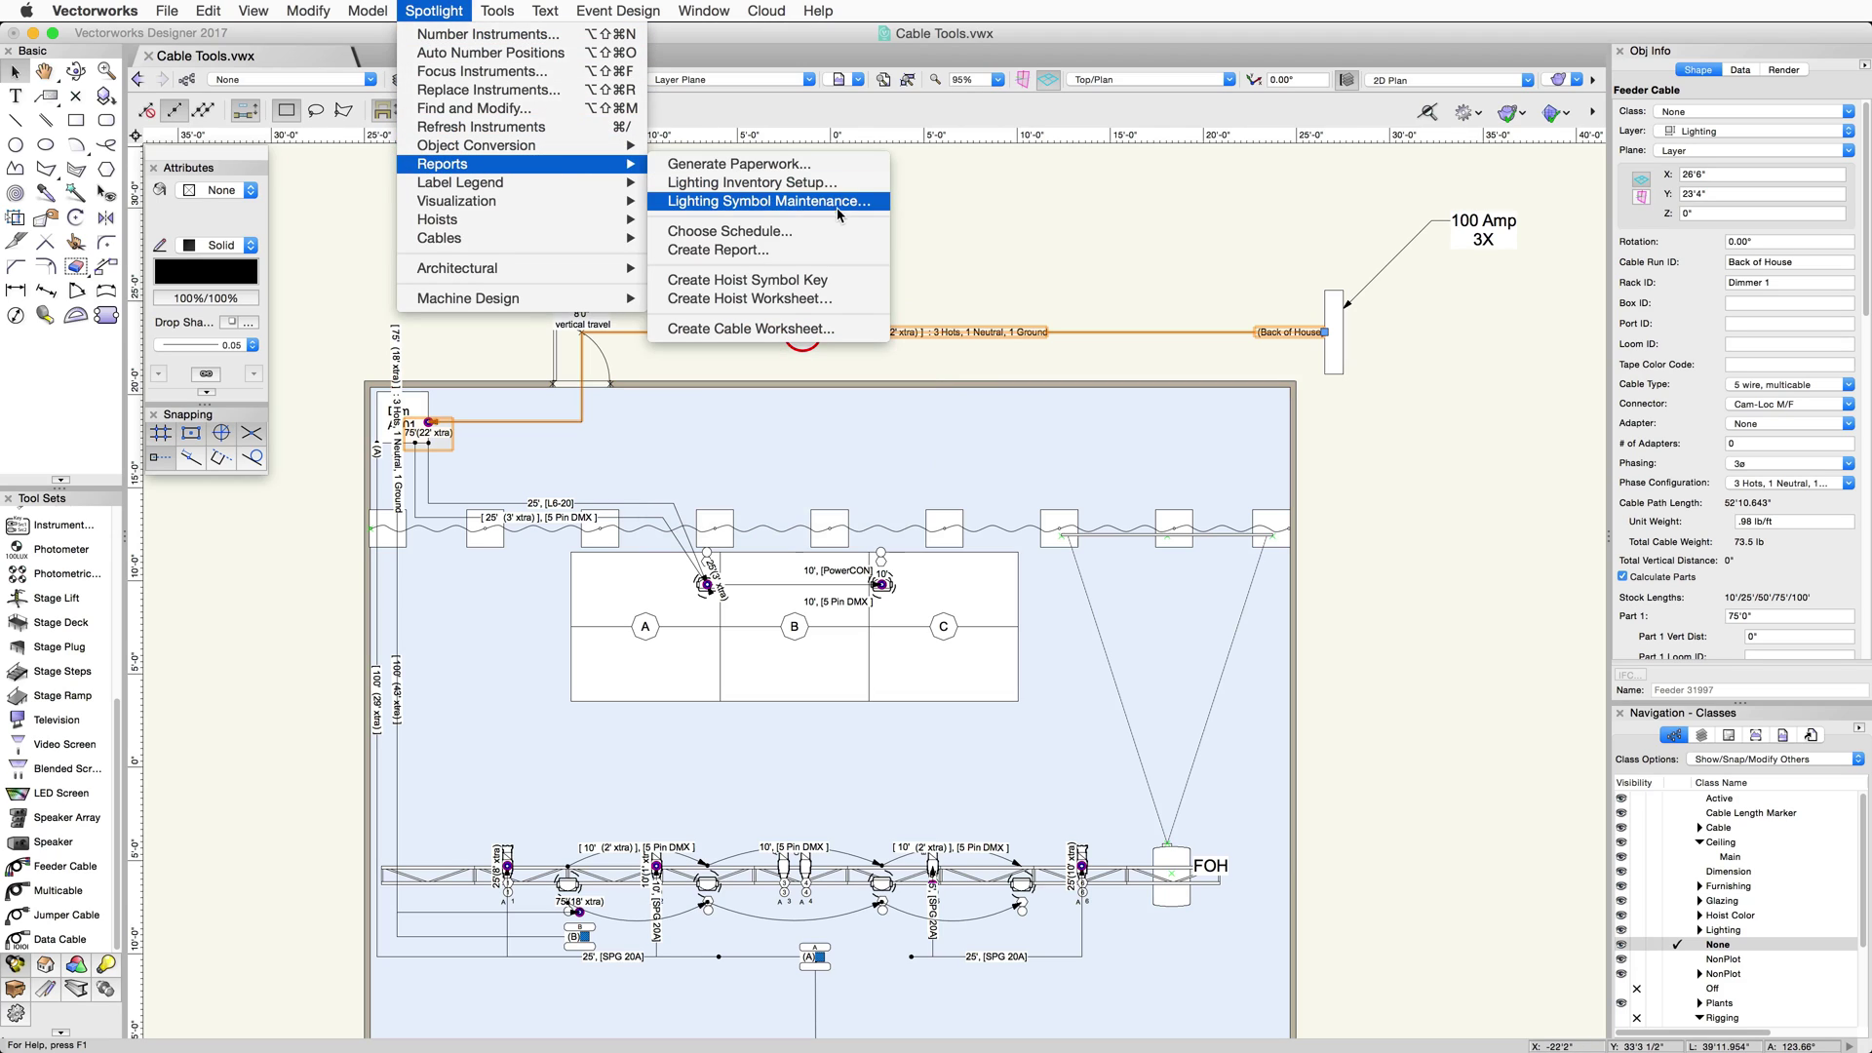
{"action": "left_click", "coordinate": [856, 333]}
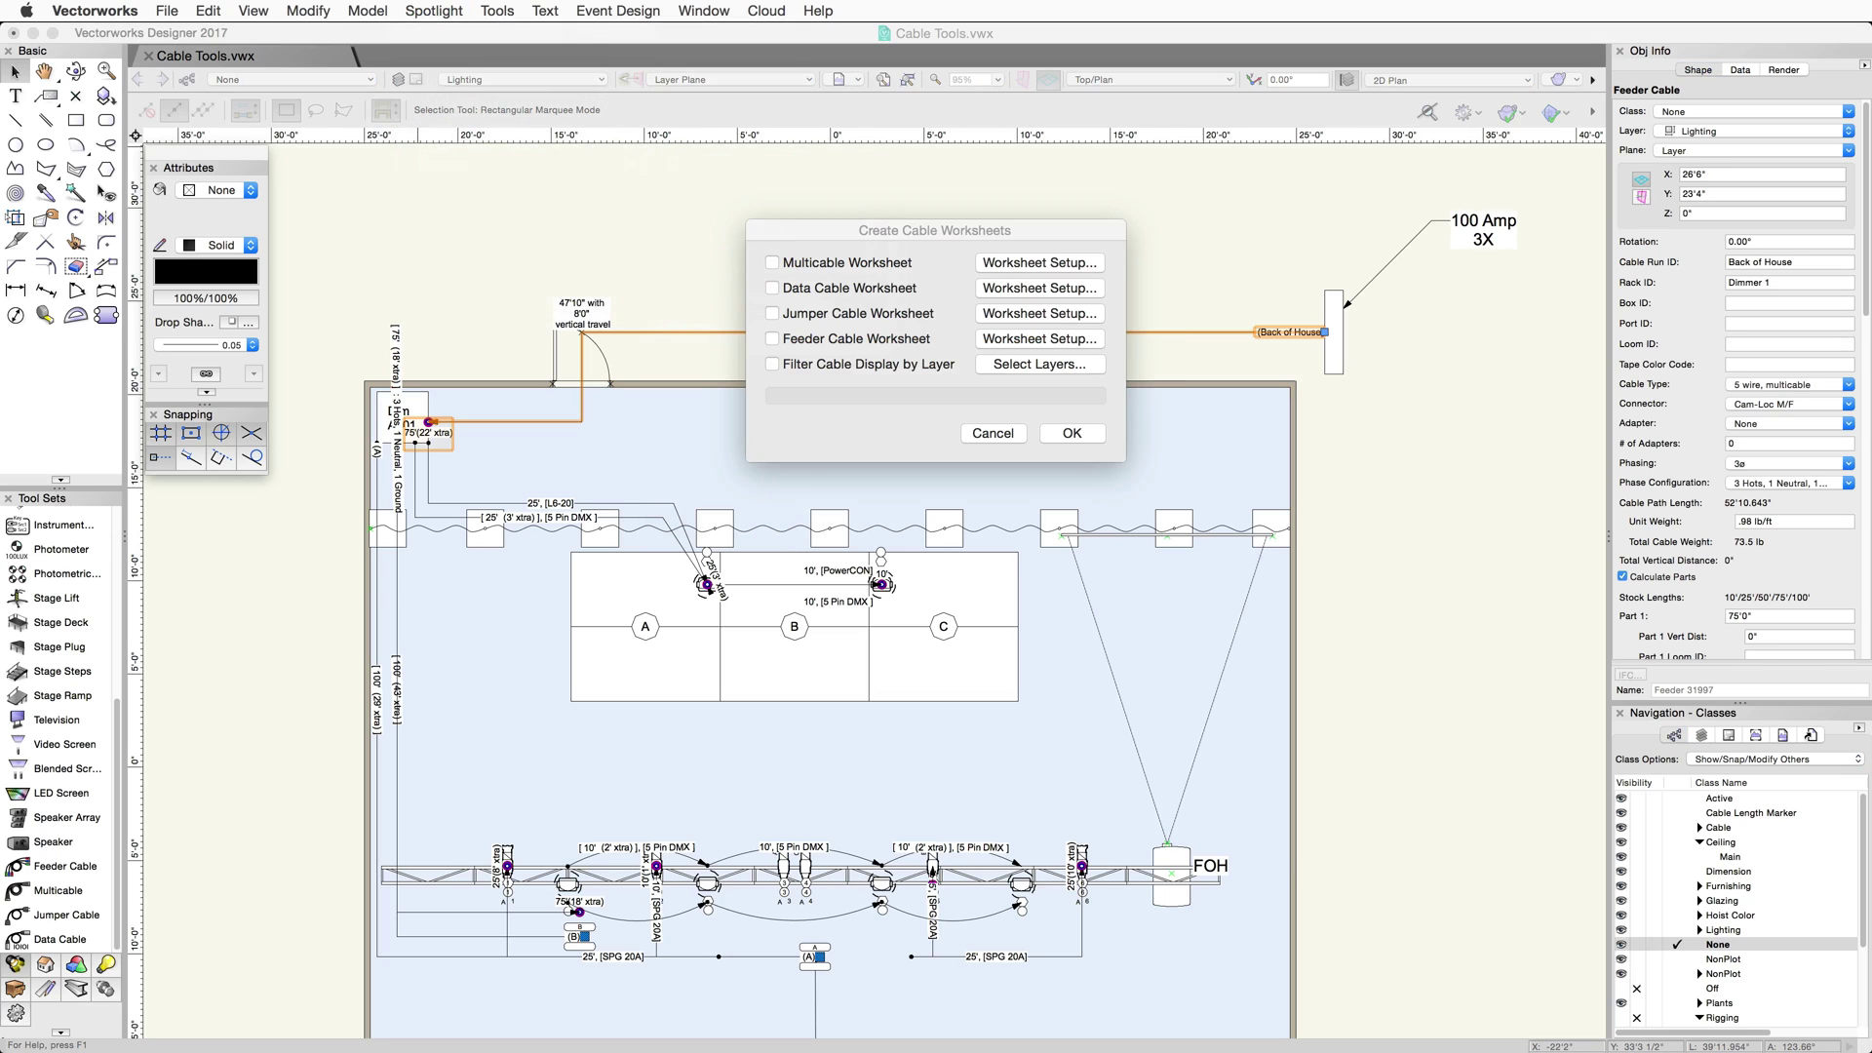